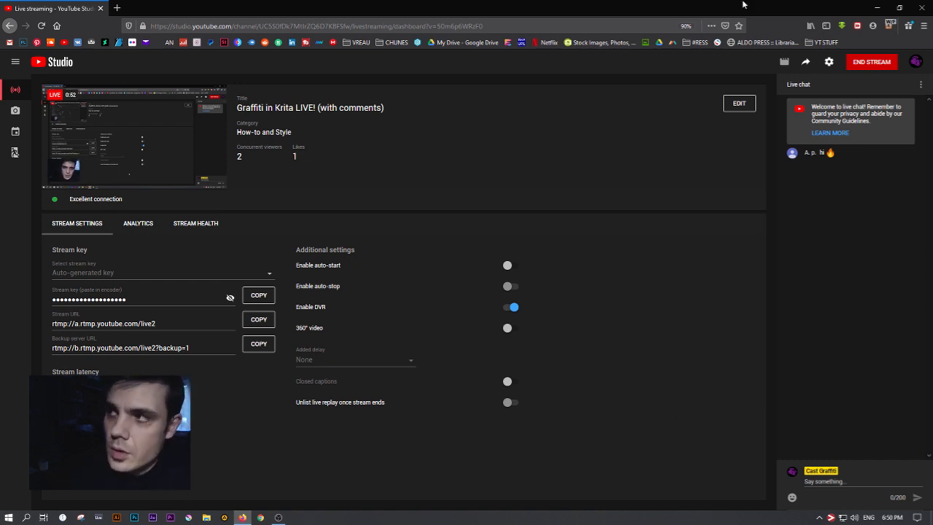
Minimize the browser window and launch Krita
left_click(877, 8)
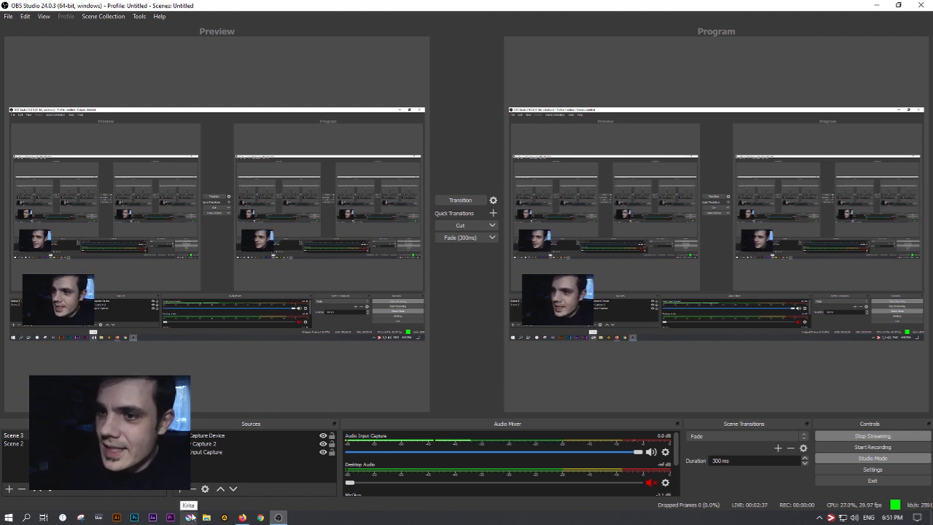
left_click(190, 518)
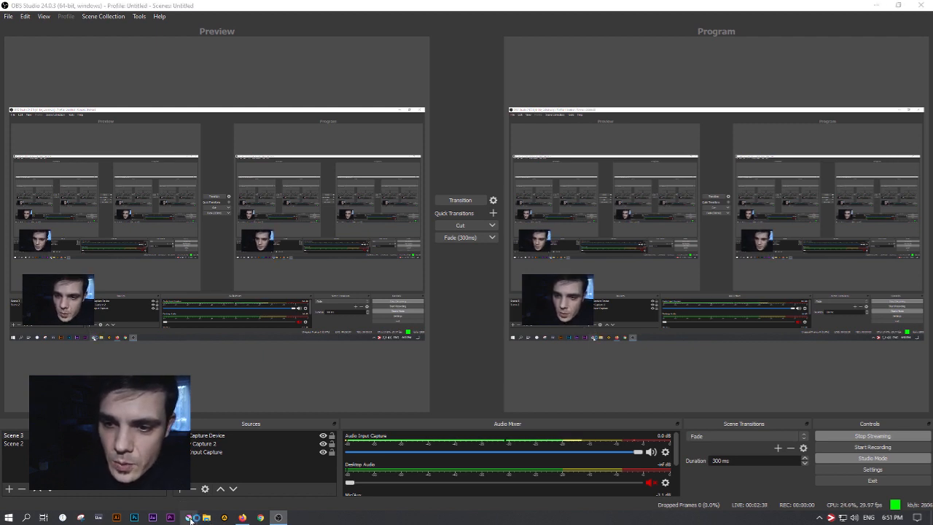
left_click(918, 5)
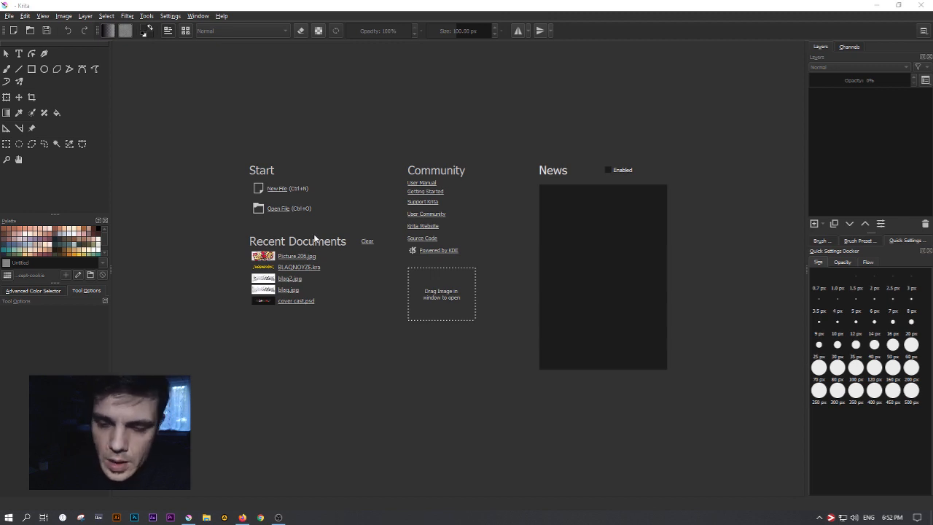
Cancel creating a new document and open the recent document Picture 206.jpg instead
left_click(282, 191)
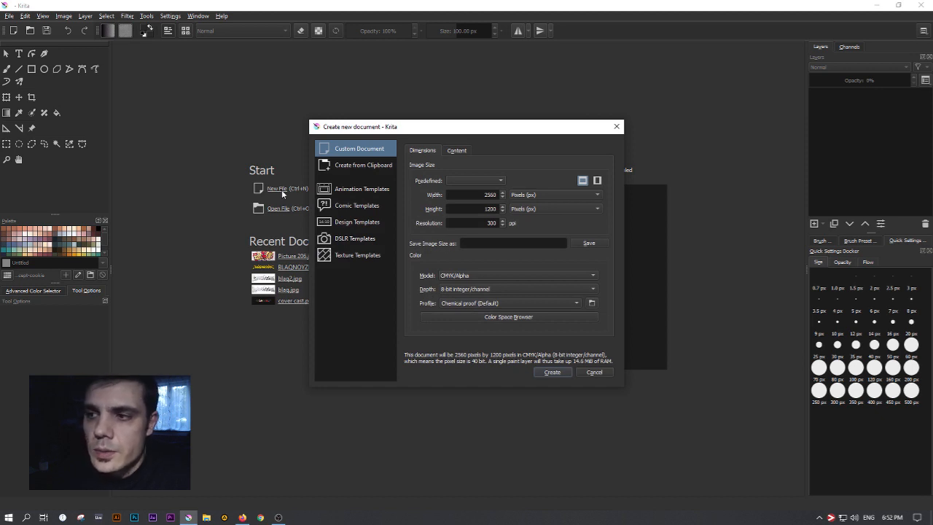
left_click(595, 373)
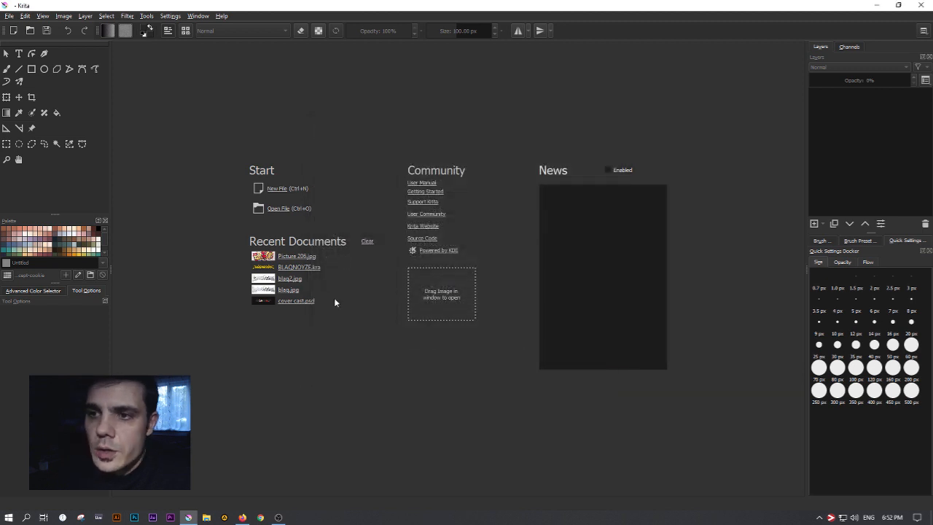
left_click(296, 258)
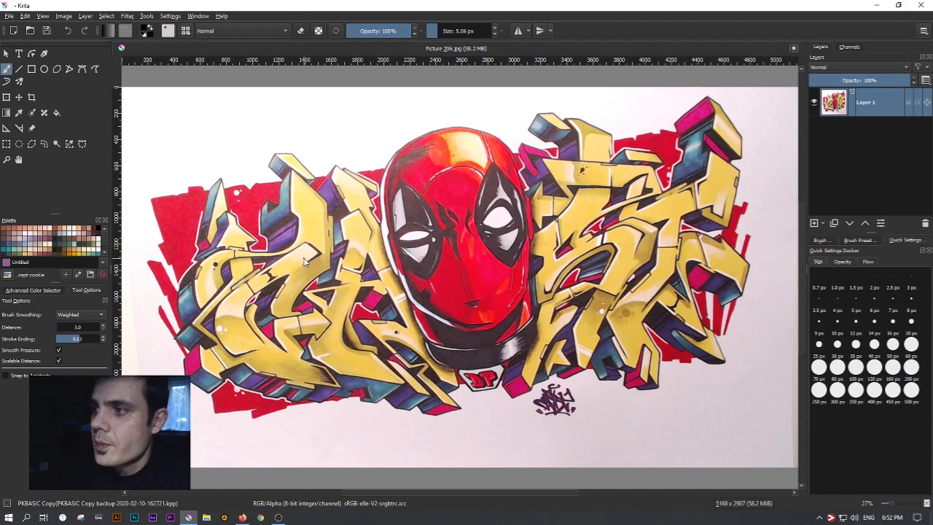
scroll(305, 263, "down", 5)
scroll(304, 262, "up", 5)
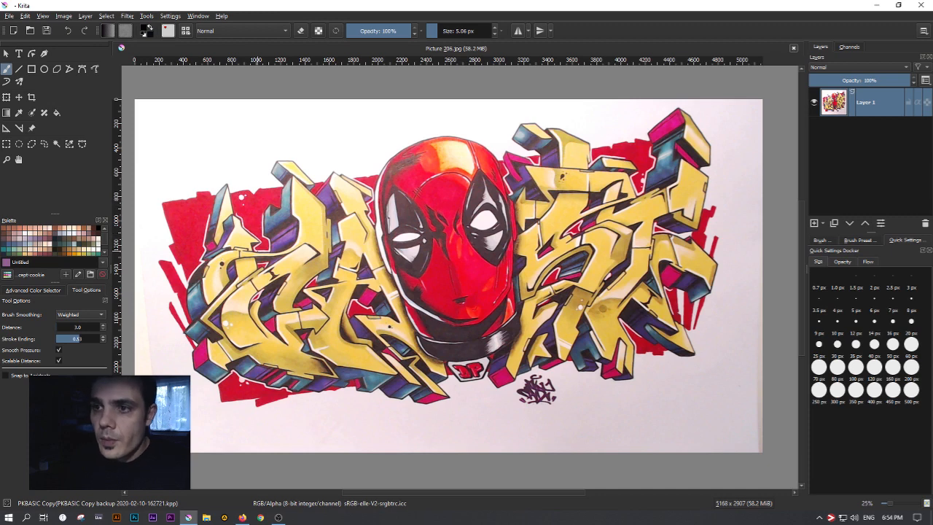
scroll(366, 259, "down", 2)
scroll(355, 260, "up", 2)
scroll(356, 260, "down", 1)
scroll(356, 261, "up", 1)
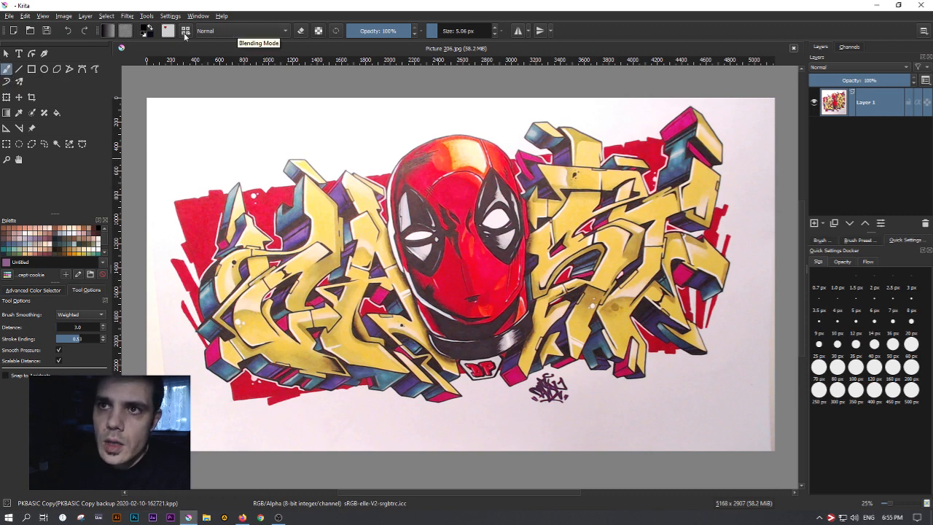
Activate the Freehand Brush tool, show the brush preset history and open the brush editor for the current preset
left_click(6, 69)
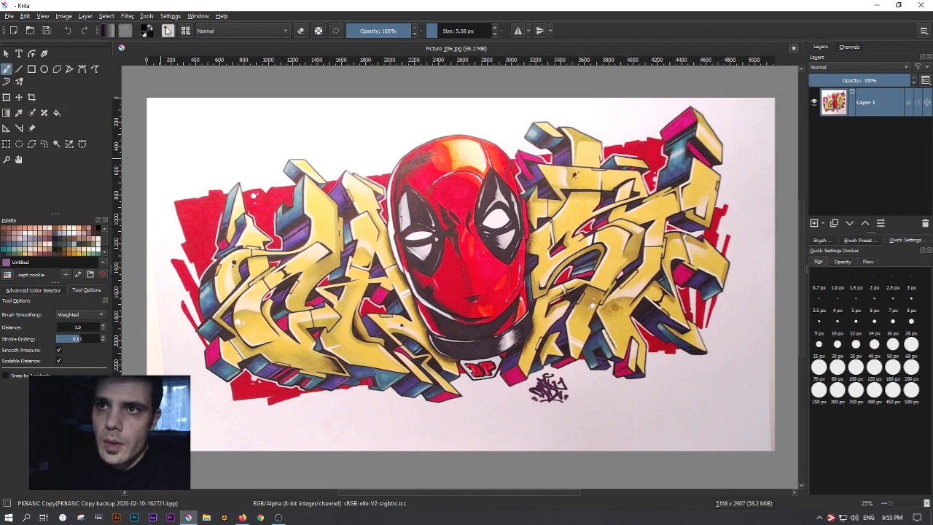
left_click(860, 241)
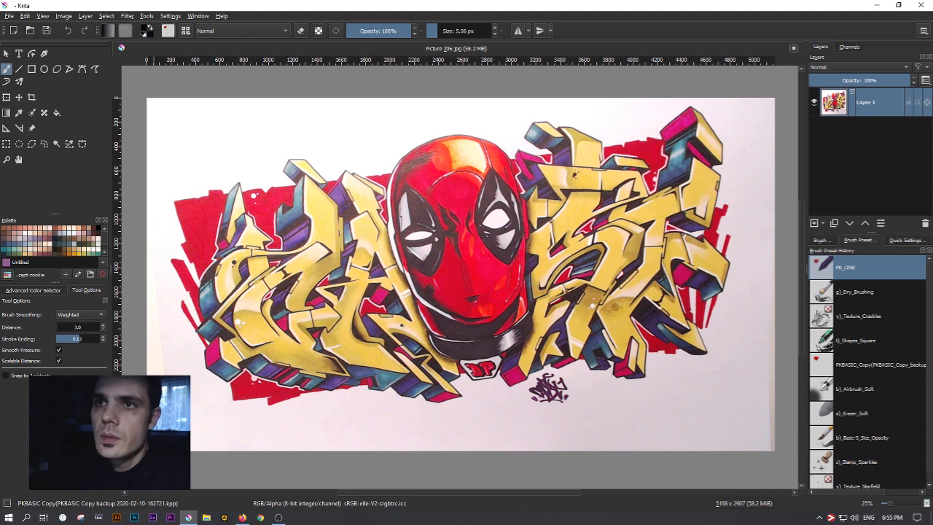
left_click(187, 34)
left_click(168, 31)
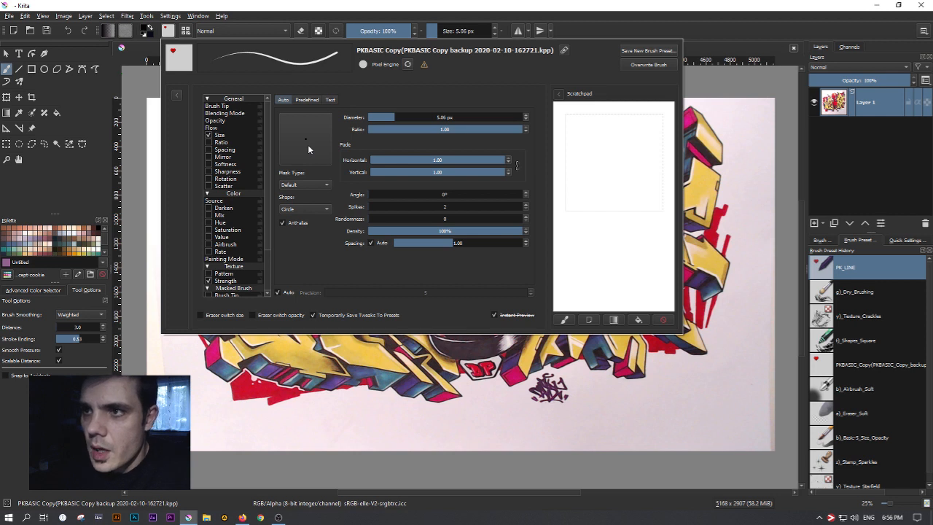
scroll(237, 211, "down", 2)
scroll(237, 211, "up", 2)
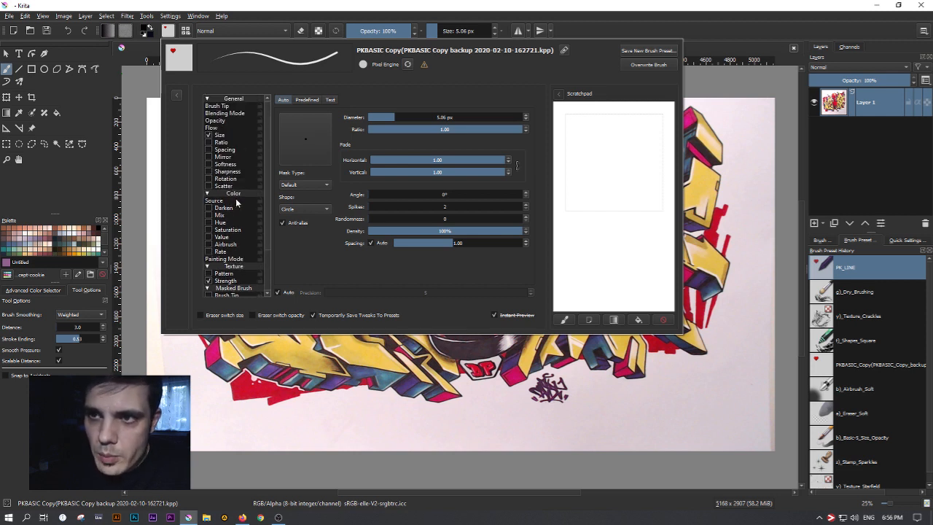
Examine the brush's Size and texture Strength pressure curves and its Brush Tip settings, then close the brush editor
left_click(222, 137)
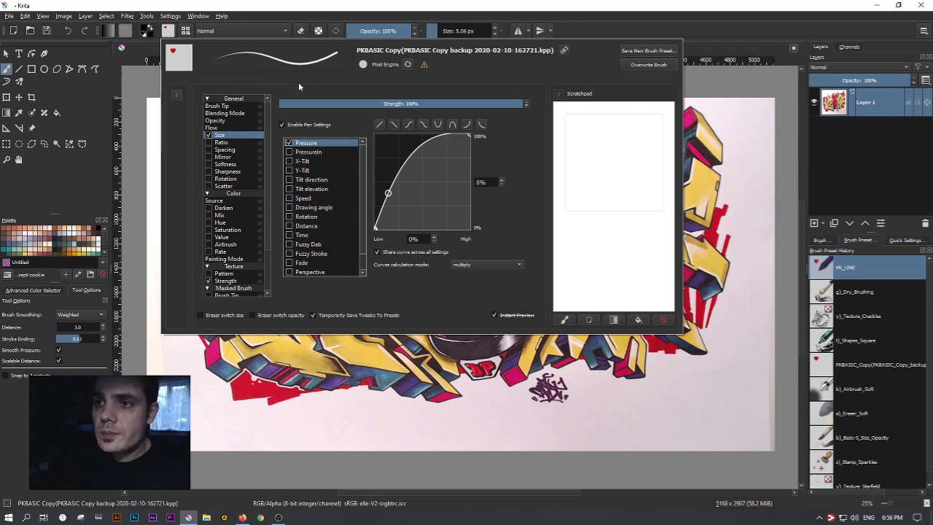
scroll(240, 208, "down", 2)
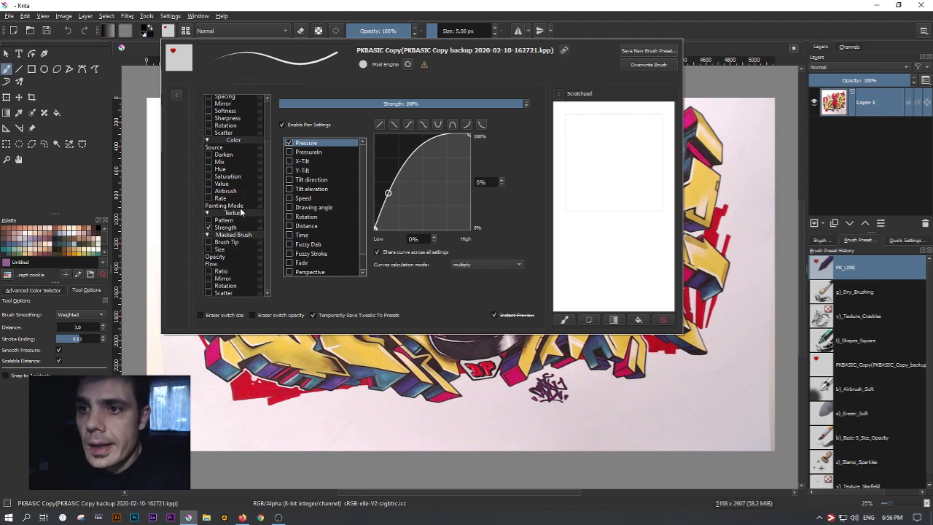
left_click(230, 229)
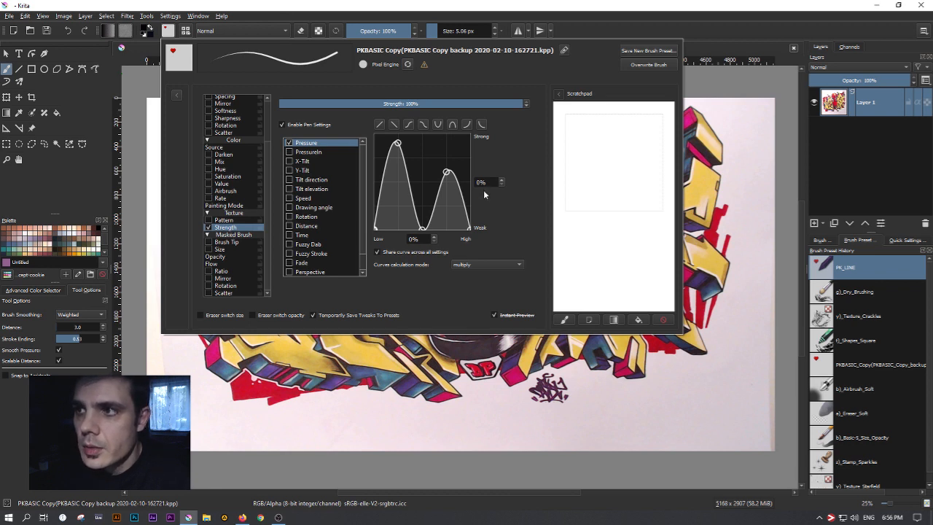
scroll(239, 245, "up", 2)
left_click(213, 109)
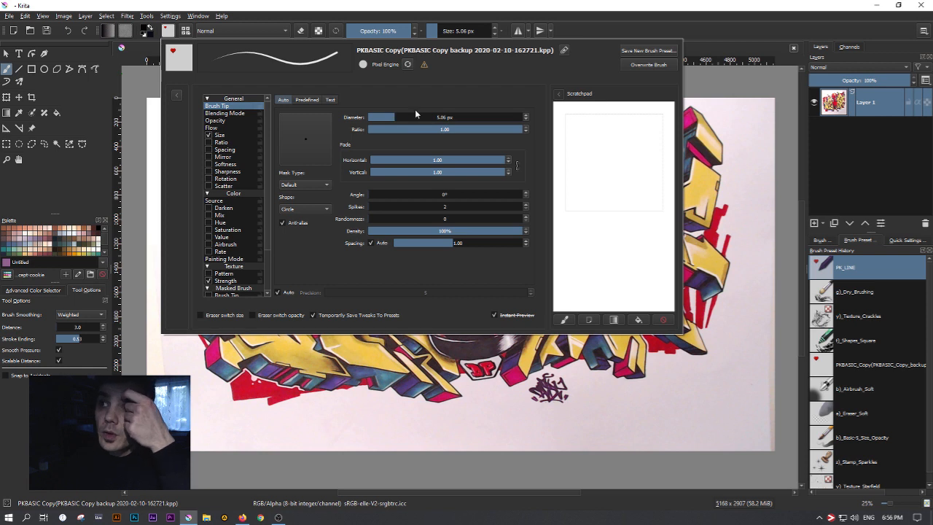
left_click(232, 6)
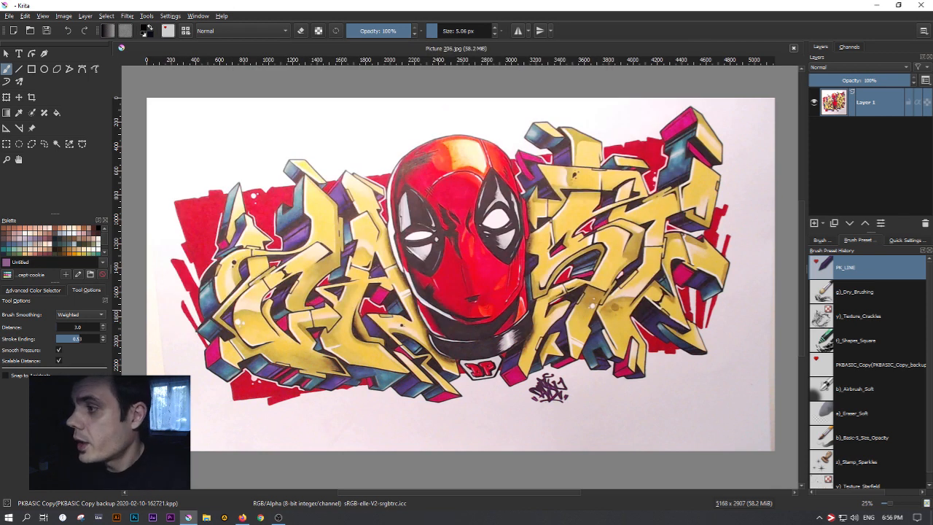
Show the Quick Settings docker and set the brush size to 8 px
left_click(903, 241)
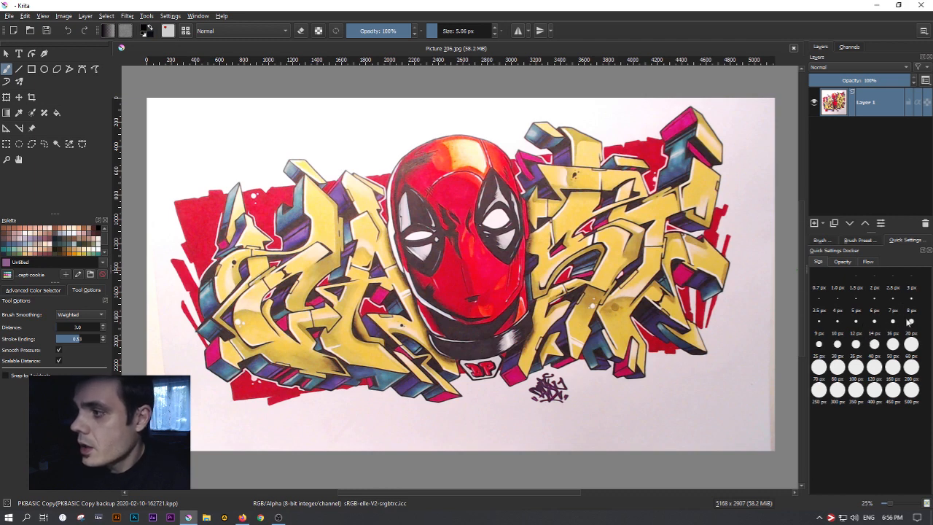
left_click(450, 31)
mouse_move(449, 31)
left_mouse_down()
mouse_move(458, 48)
mouse_move(447, 48)
left_mouse_up()
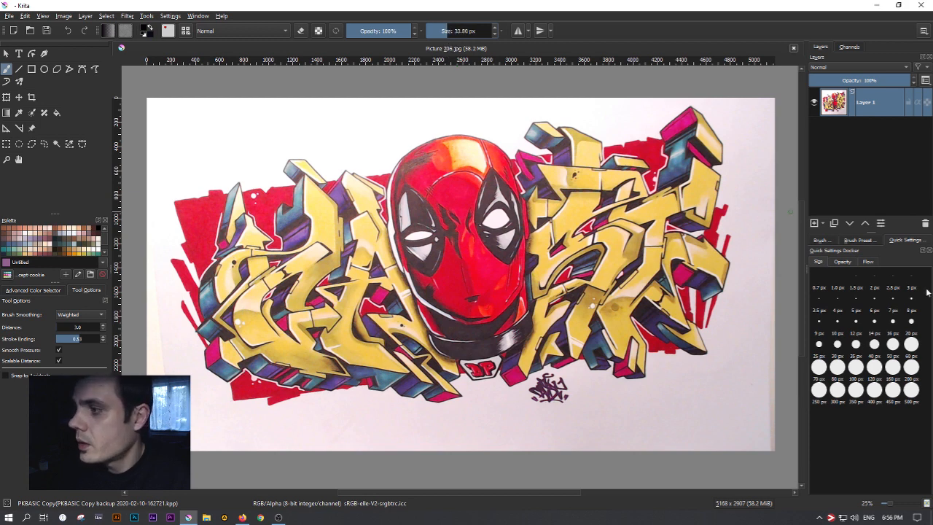
left_click(913, 321)
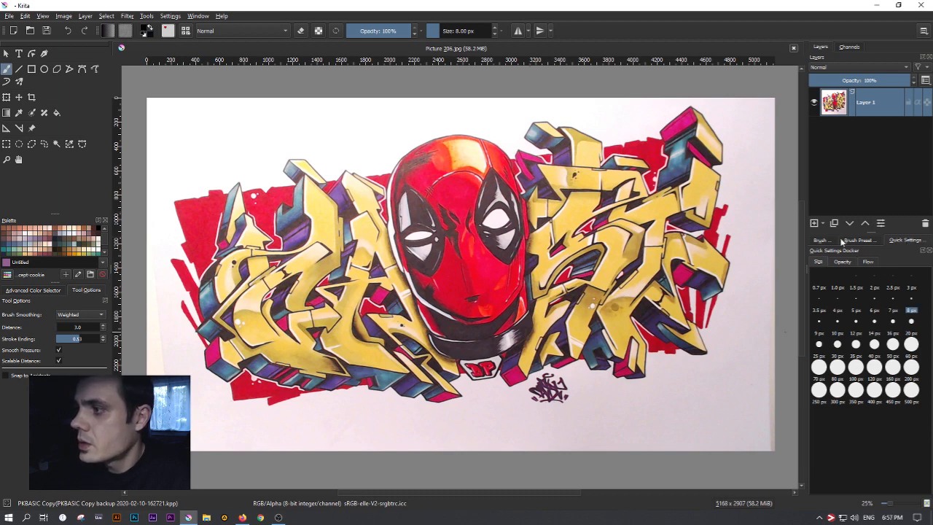
Look through the list of available dockers without changing any of them
left_click(200, 16)
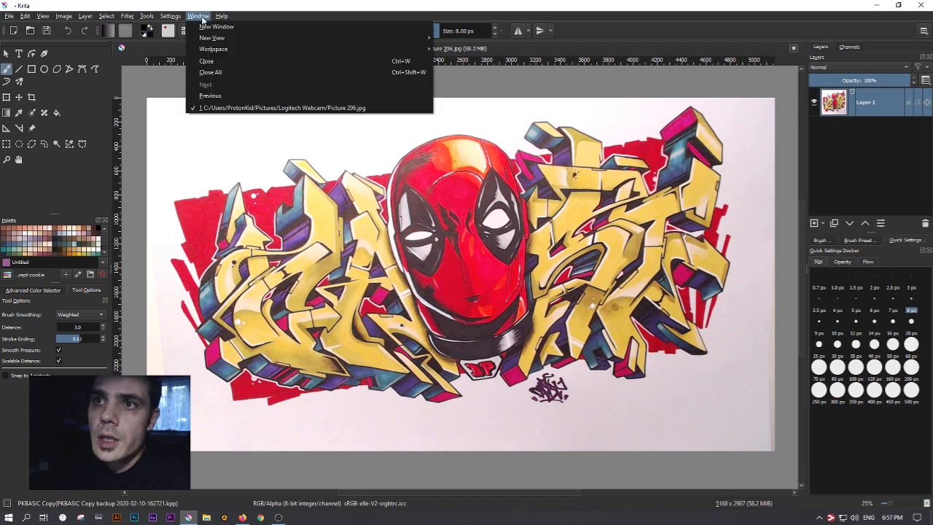
mouse_move(169, 15)
mouse_move(208, 86)
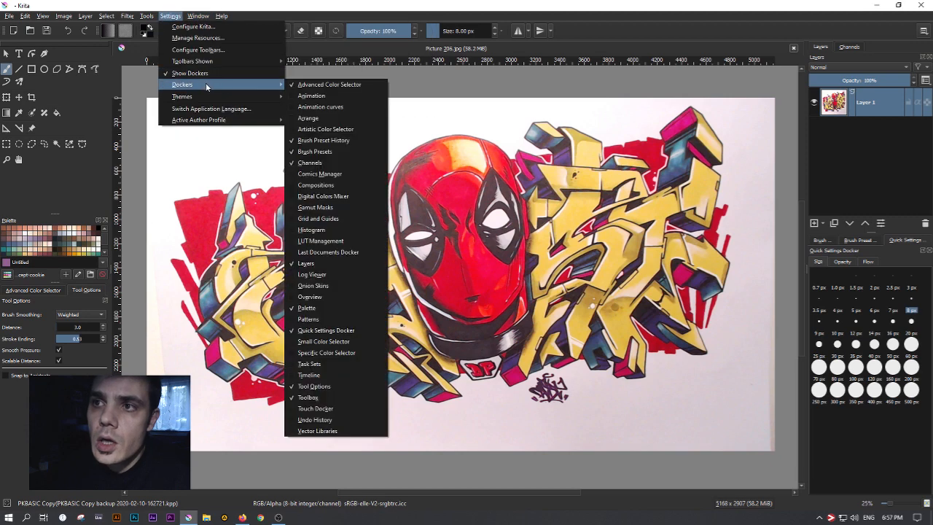
left_click(530, 3)
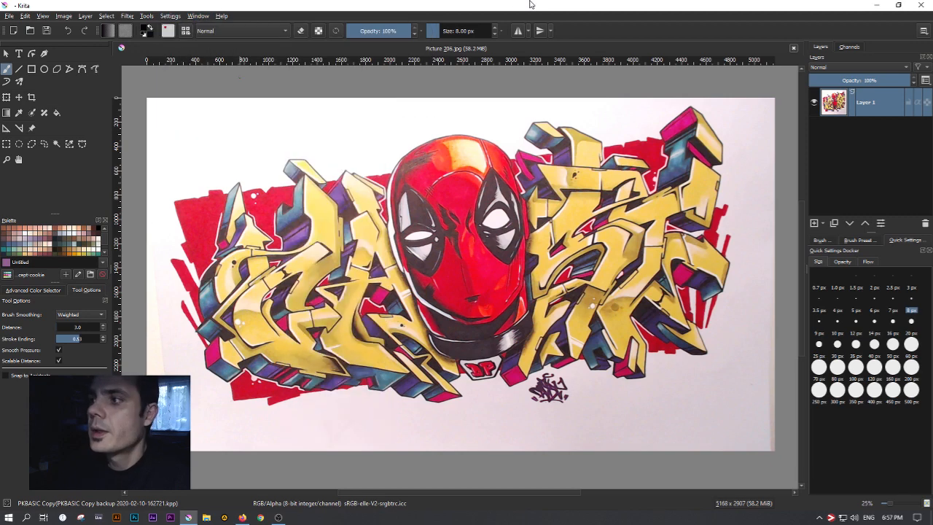
Try the 6 px and 8 px brush size presets and set the brush size to 7 px
left_click(876, 314)
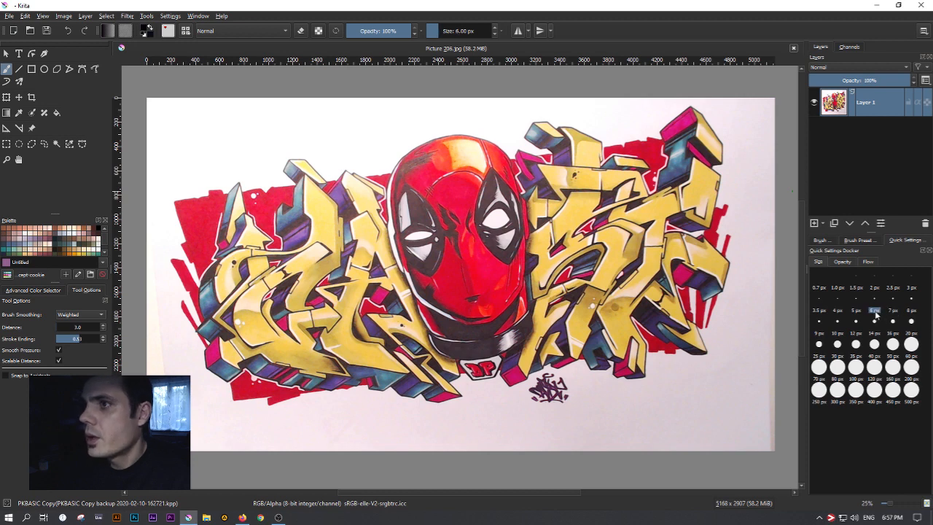
left_click(912, 313)
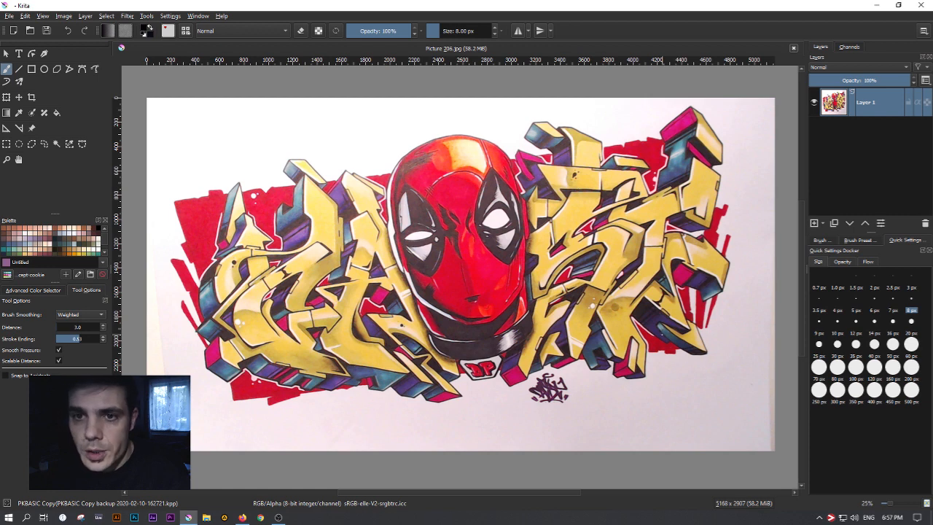
left_click(895, 311)
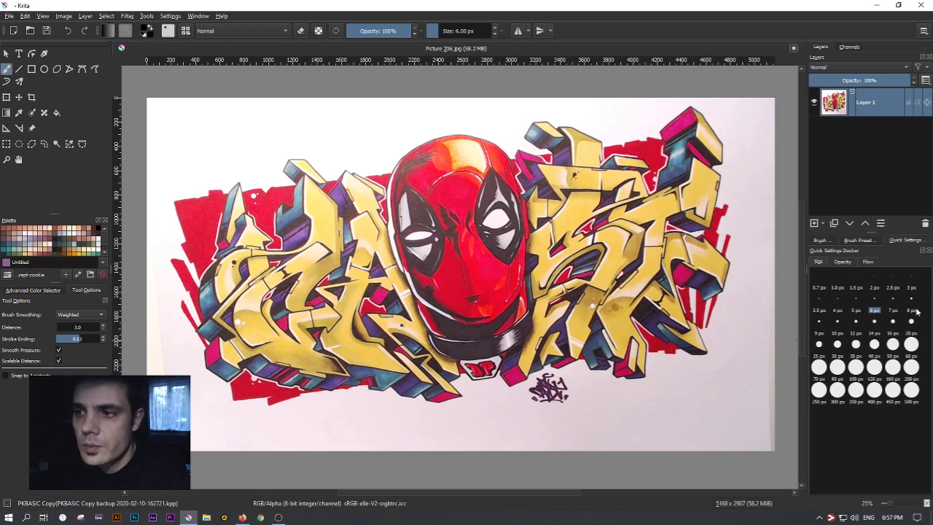
left_click(913, 312)
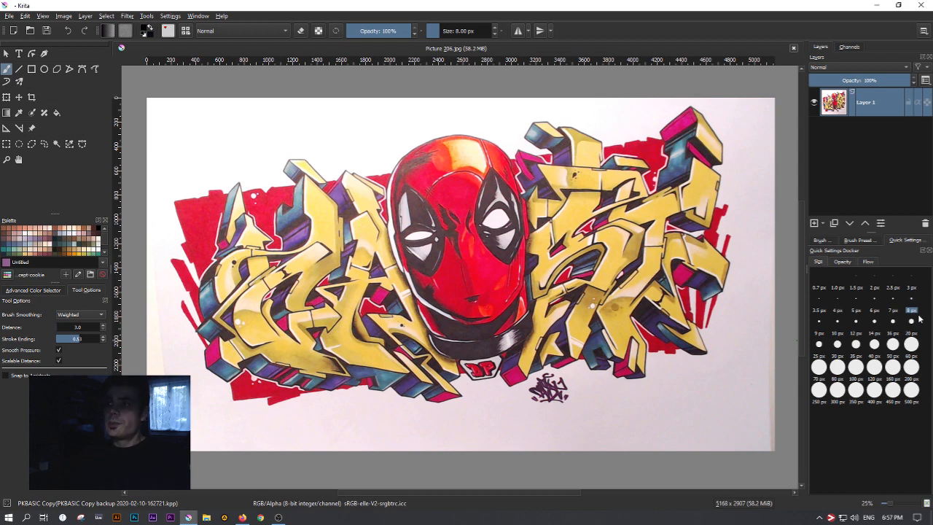
left_click(893, 311)
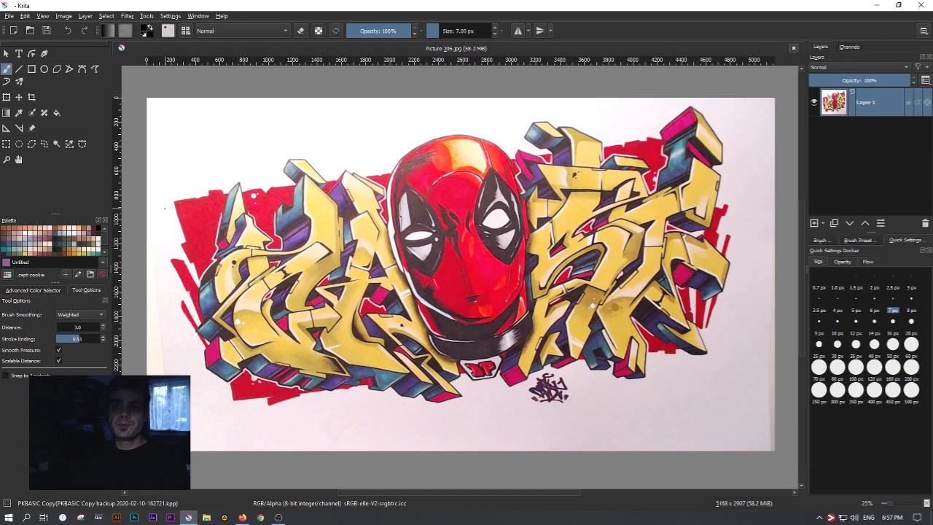
Enlarge the Palette docker to show more rows of colour swatches
scroll(166, 209, "up", 1)
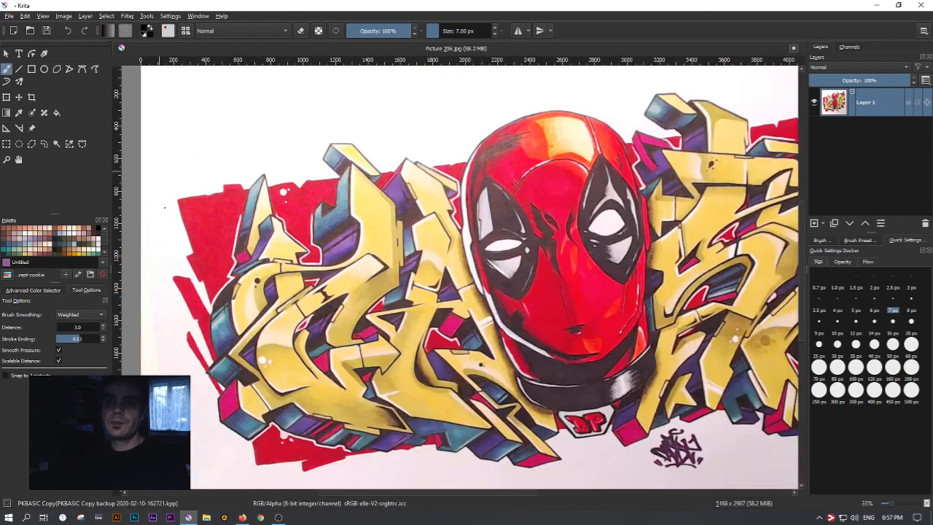
left_click(147, 30)
left_click(519, 369)
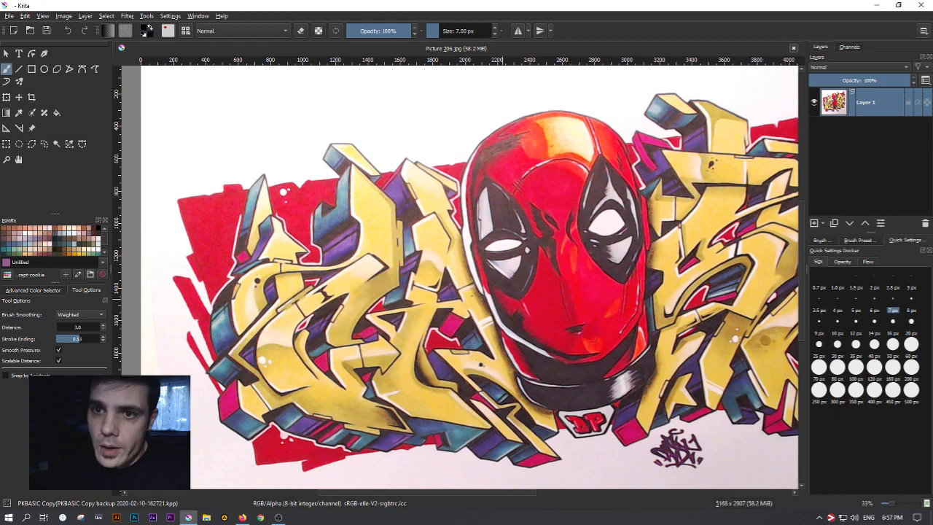
scroll(329, 233, "down", 3)
scroll(375, 209, "up", 2)
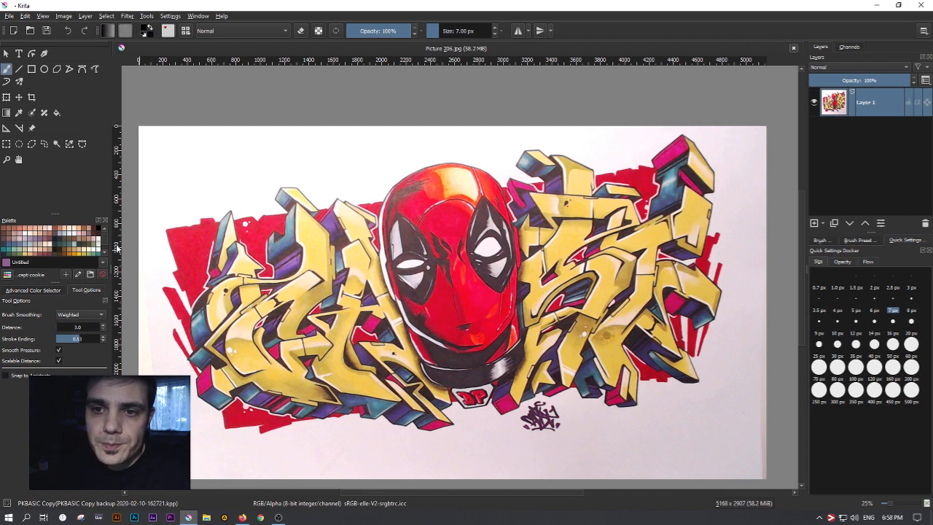
left_click_drag(52, 213, 59, 171)
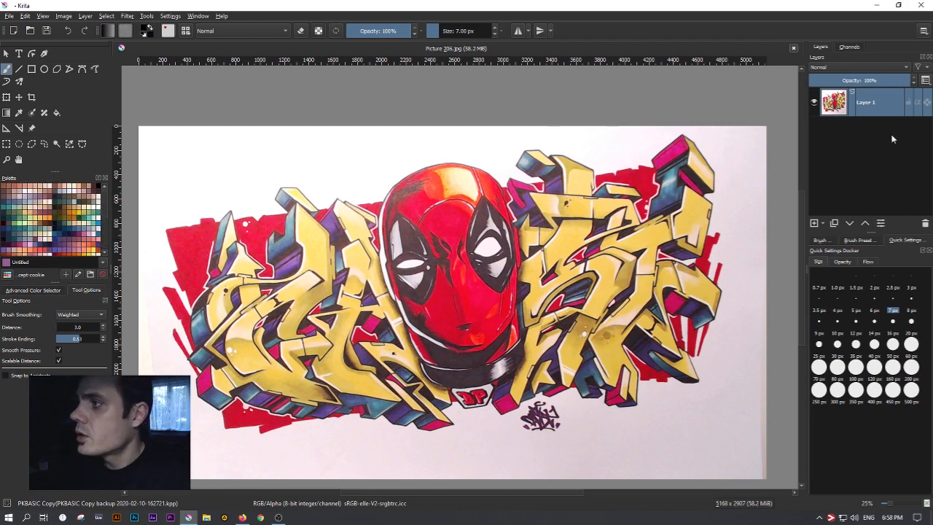
Add a new paint layer above the graffiti picture and make the picture's layer active again
mouse_move(881, 102)
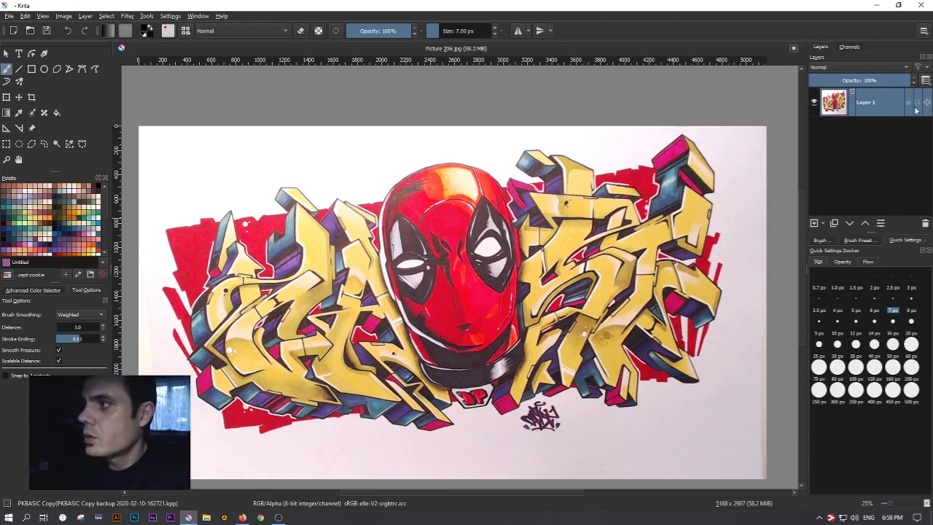
left_click(815, 223)
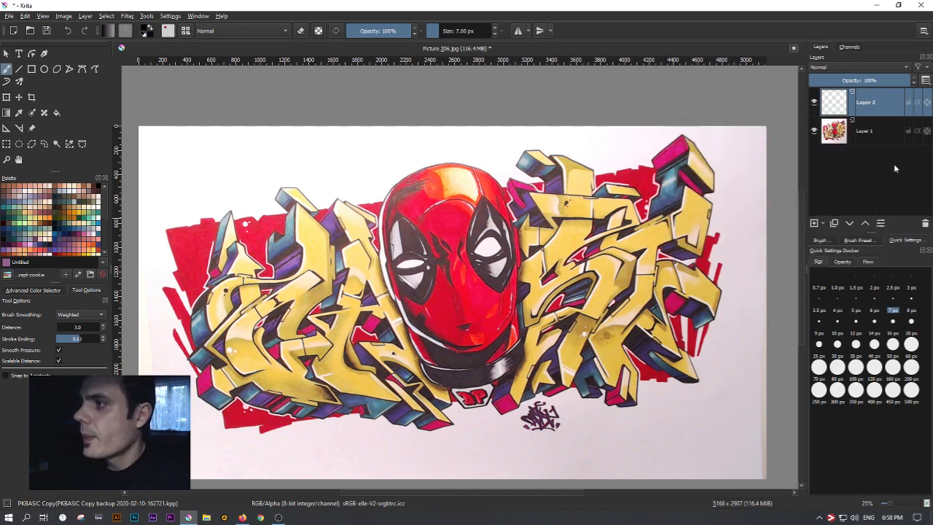
left_click(889, 130)
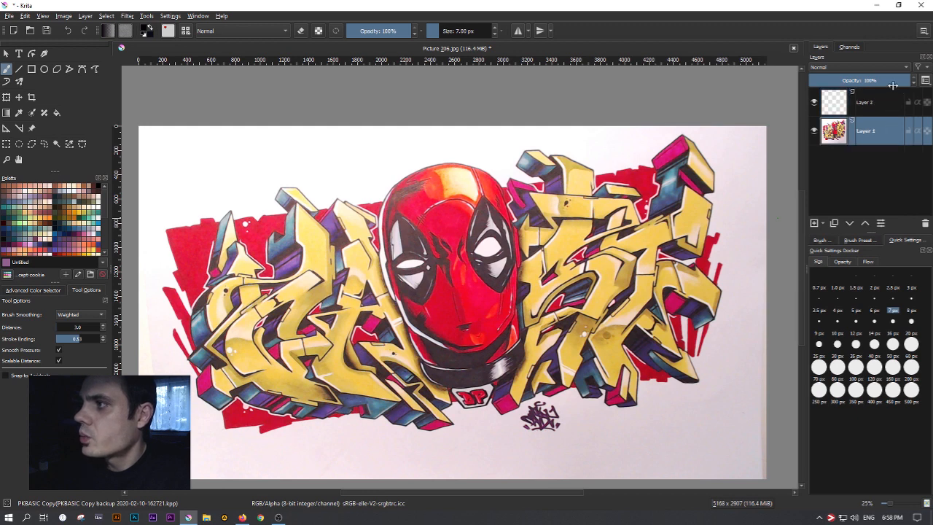
Reduce the graffiti picture layer's opacity to 60% and add a new paint layer directly beneath it
left_click(870, 79)
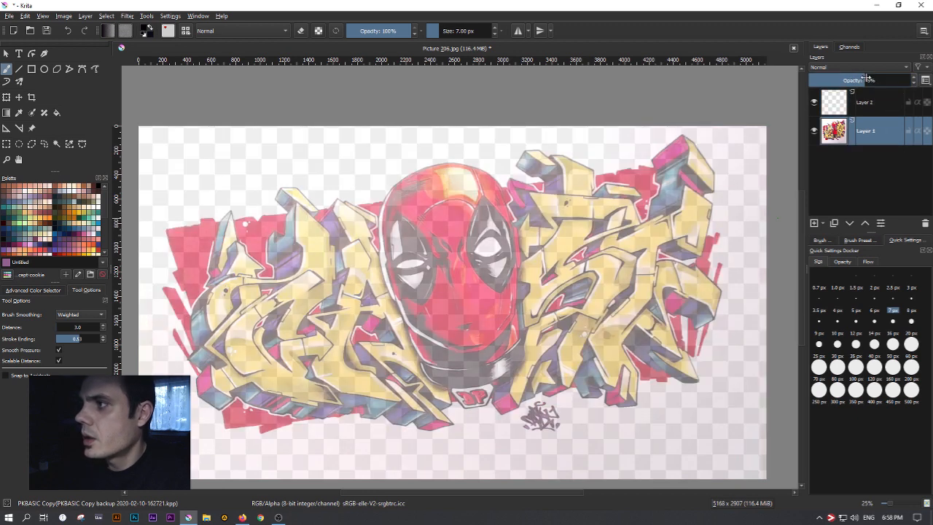
mouse_move(871, 78)
left_mouse_down()
mouse_move(857, 81)
mouse_move(871, 80)
left_mouse_up()
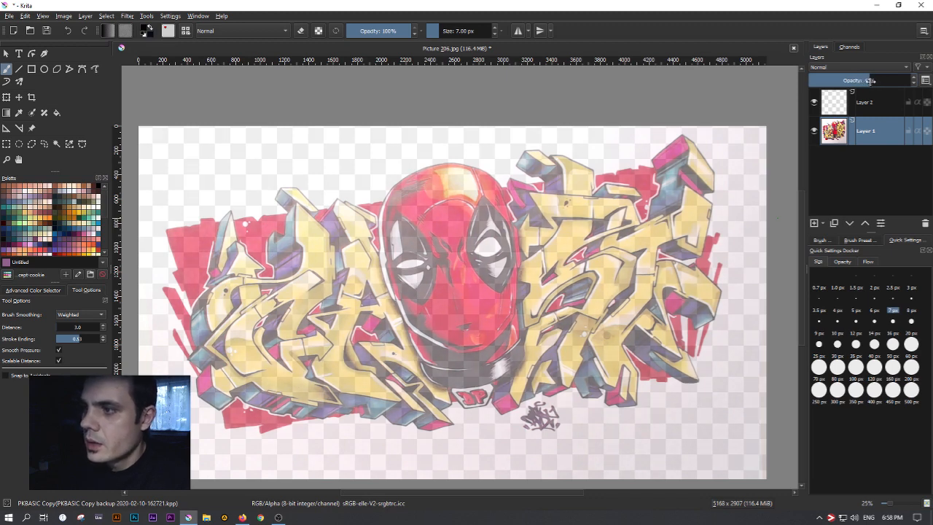
left_click(815, 223)
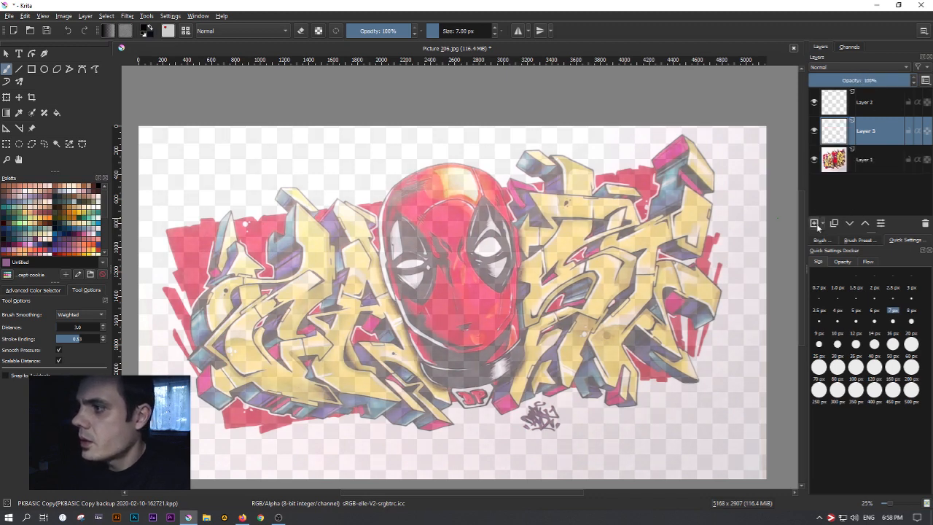
left_click_drag(870, 133, 868, 187)
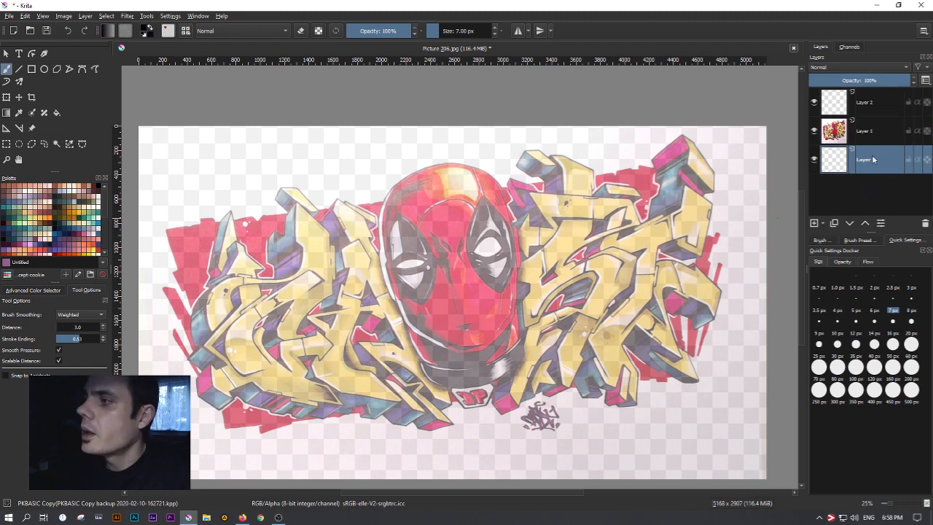
Set the background colour to off-white #f6f9f2 and fill the new lowest layer with it
left_click(149, 33)
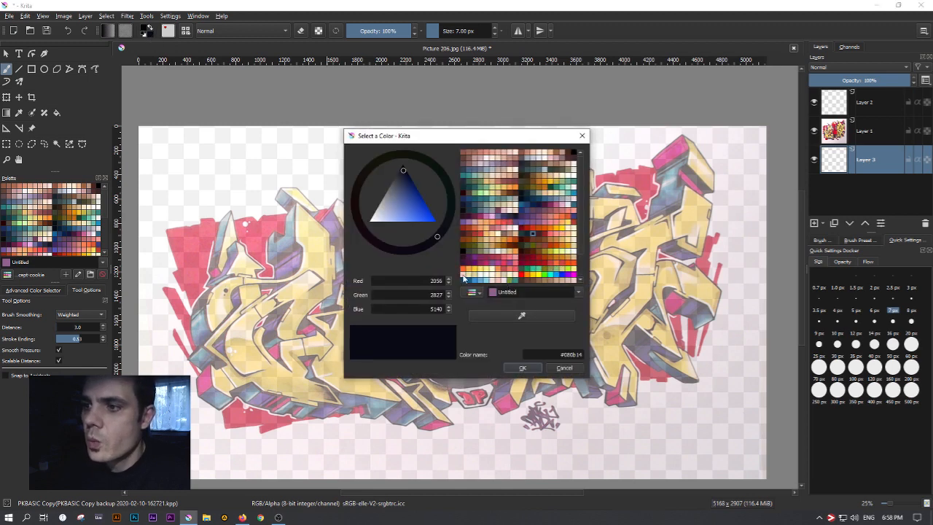
left_click(480, 275)
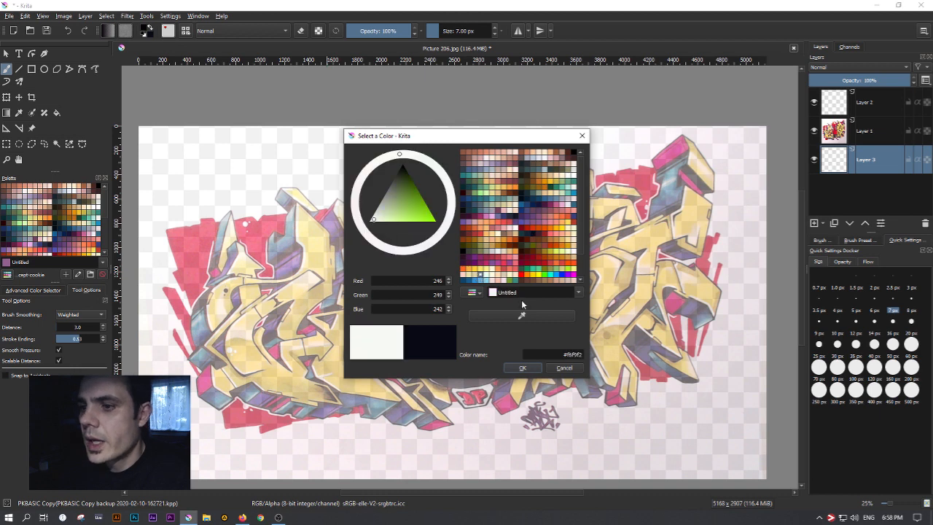
left_click(523, 367)
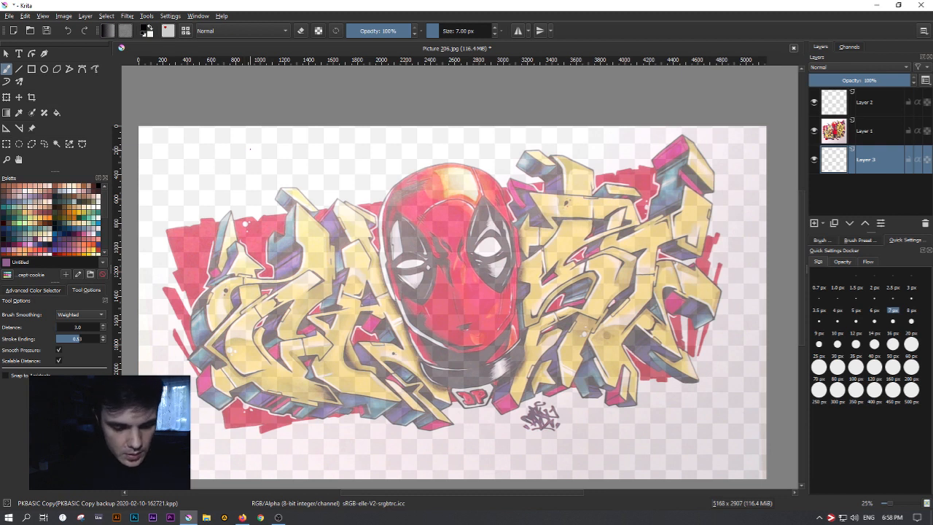
key("shift+BackSpace")
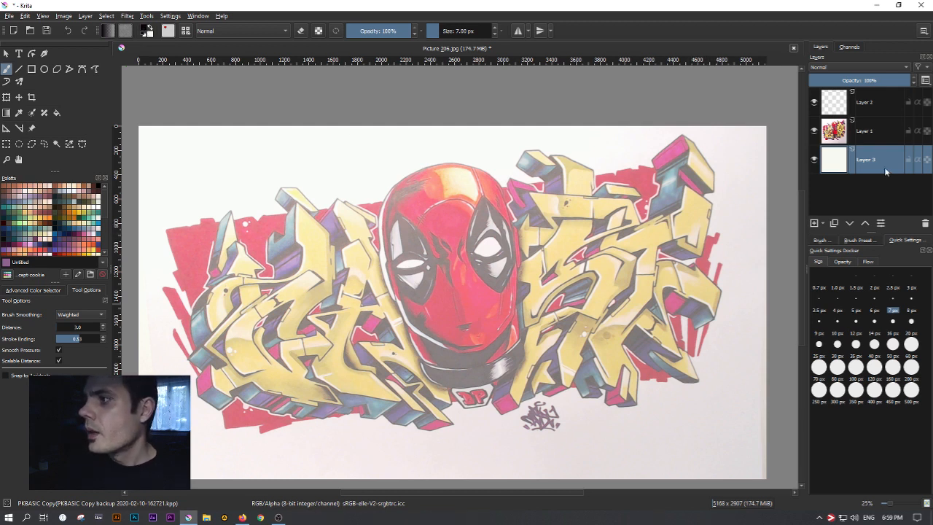
Make the graffiti picture layer active and lock it against editing
left_click(881, 129)
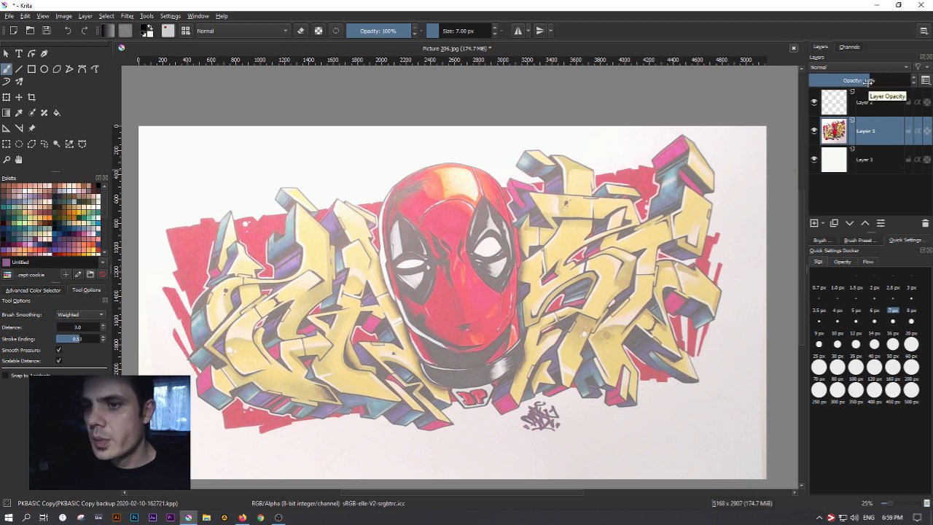
scroll(341, 289, "down", 2)
scroll(341, 288, "up", 1)
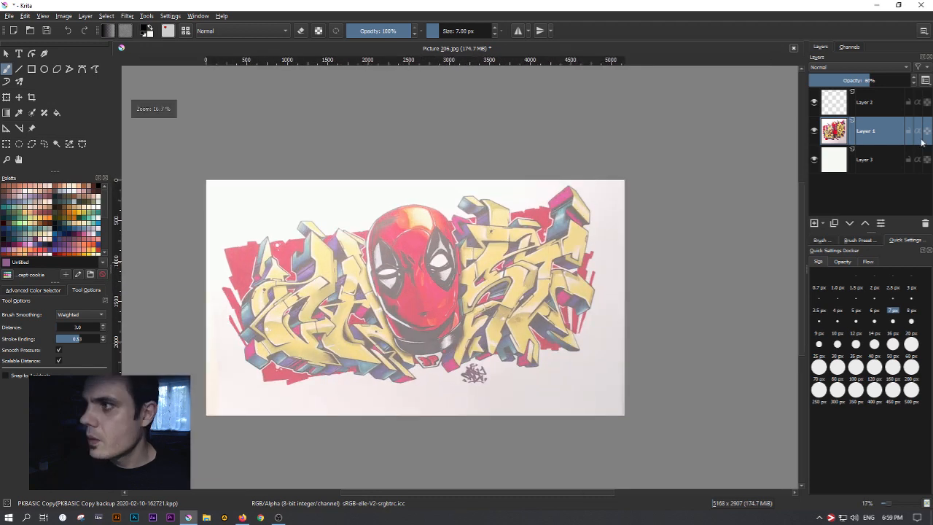
left_click(909, 131)
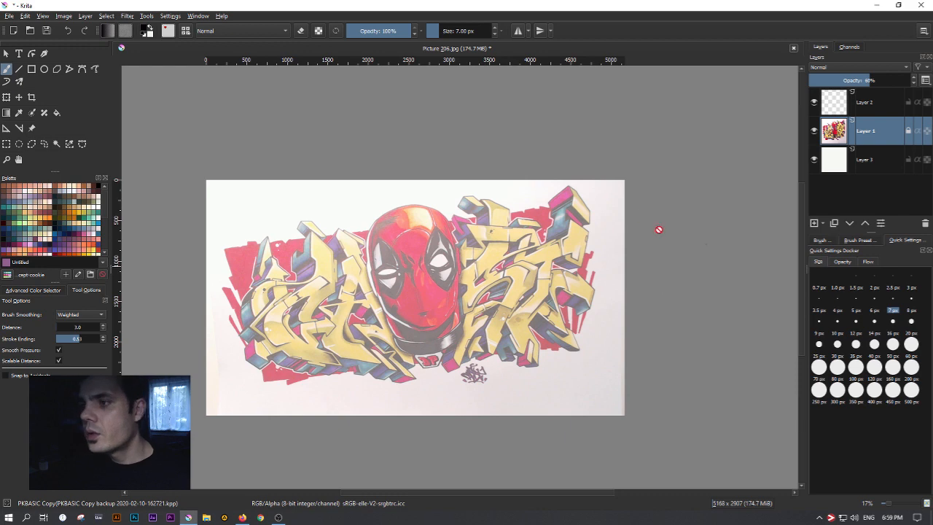
Rename the empty layer above the graffiti picture as OUTLINE in its layer properties
scroll(305, 362, "up", 1)
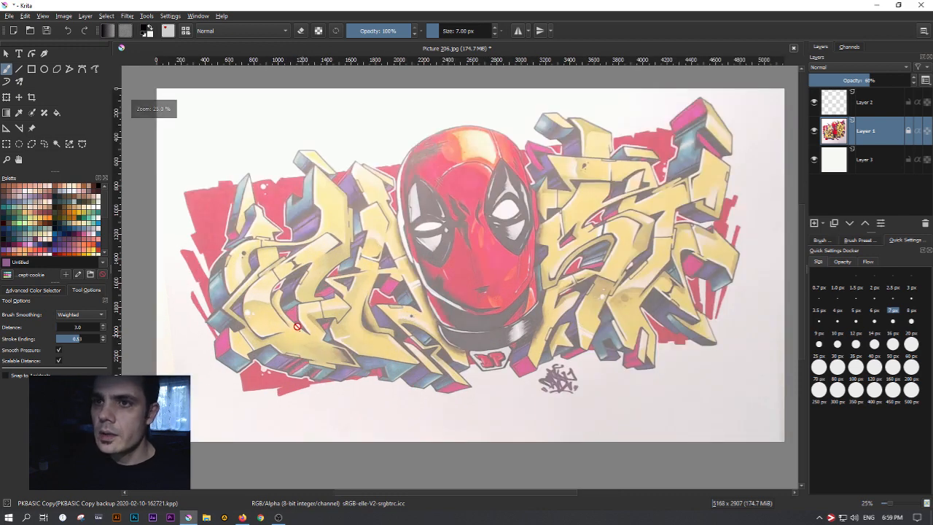
scroll(297, 327, "down", 1)
scroll(313, 325, "up", 1)
left_click(871, 102)
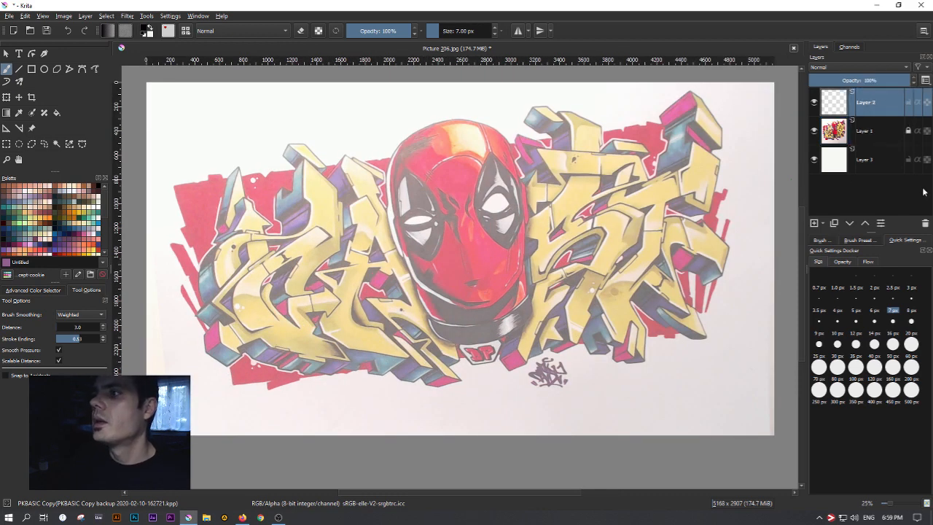
right_click(867, 102)
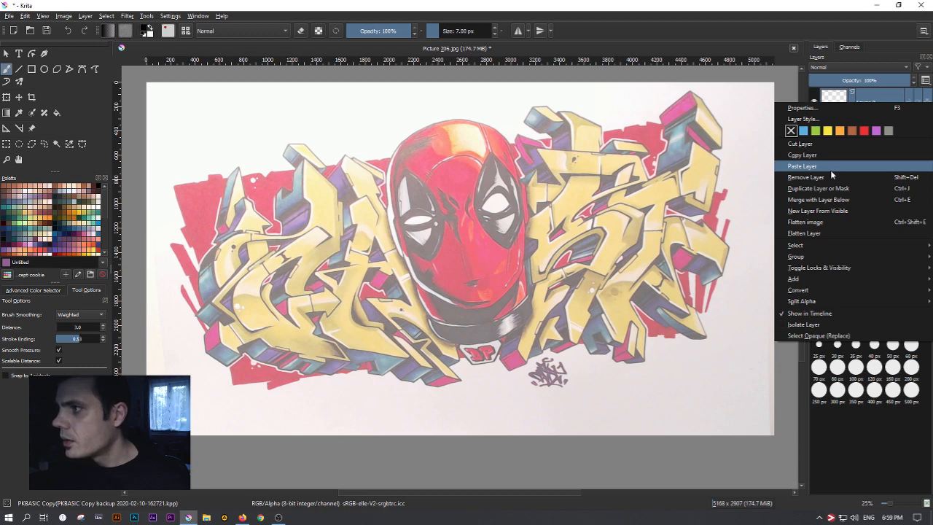
left_click(805, 108)
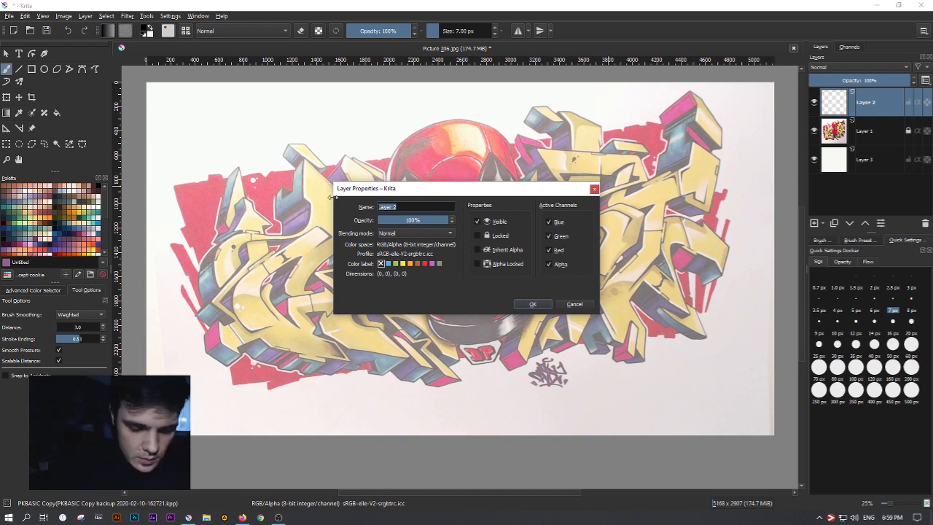
type("OUTLINE")
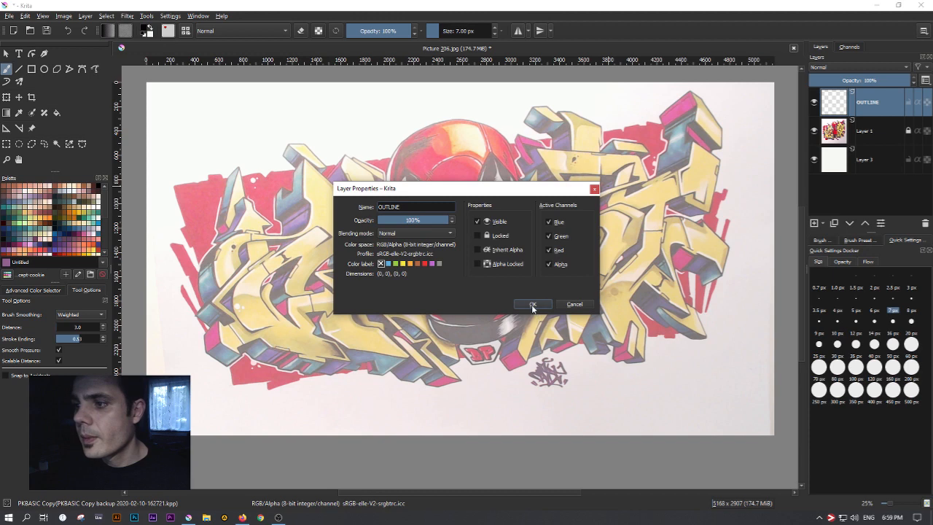
left_click(533, 305)
Switch to the browser to check the YouTube Studio live stream dashboard and chat, and return to Krita
scroll(440, 198, "down", 4)
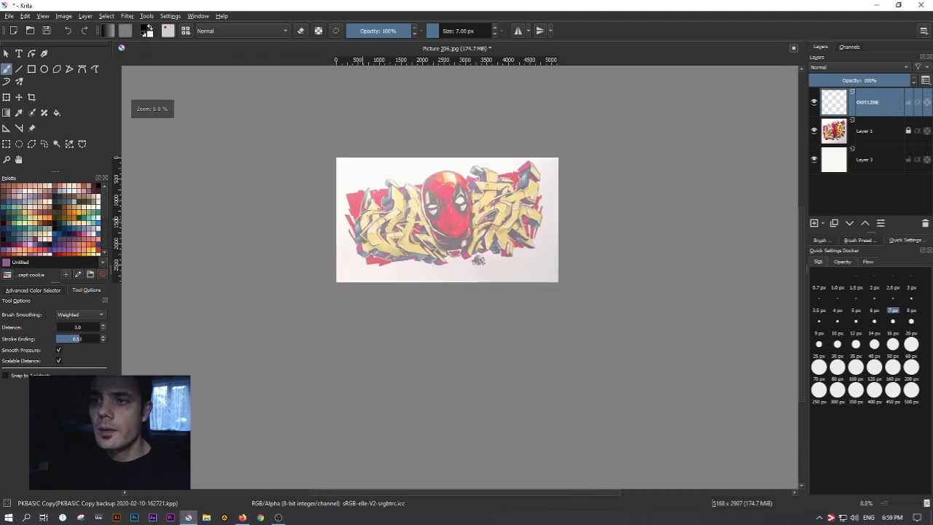
scroll(349, 210, "up", 2)
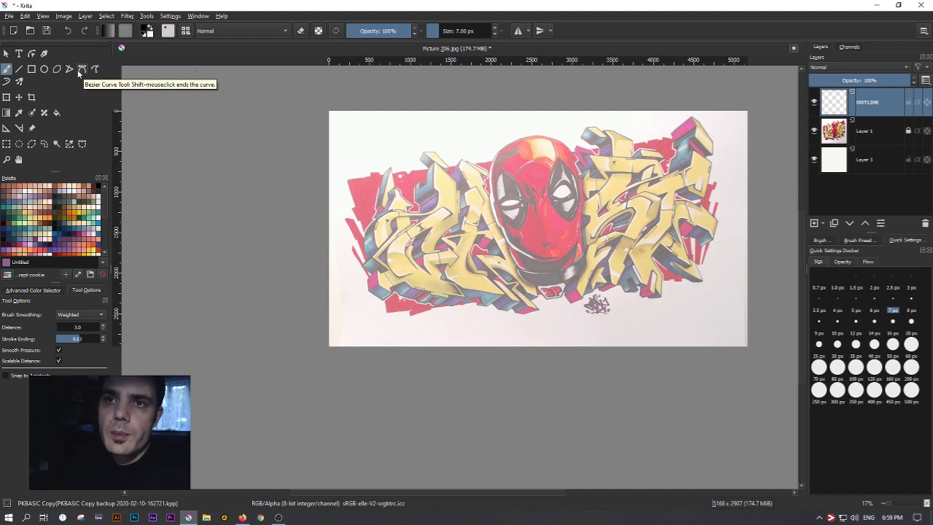
scroll(392, 214, "down", 3)
scroll(512, 190, "up", 2)
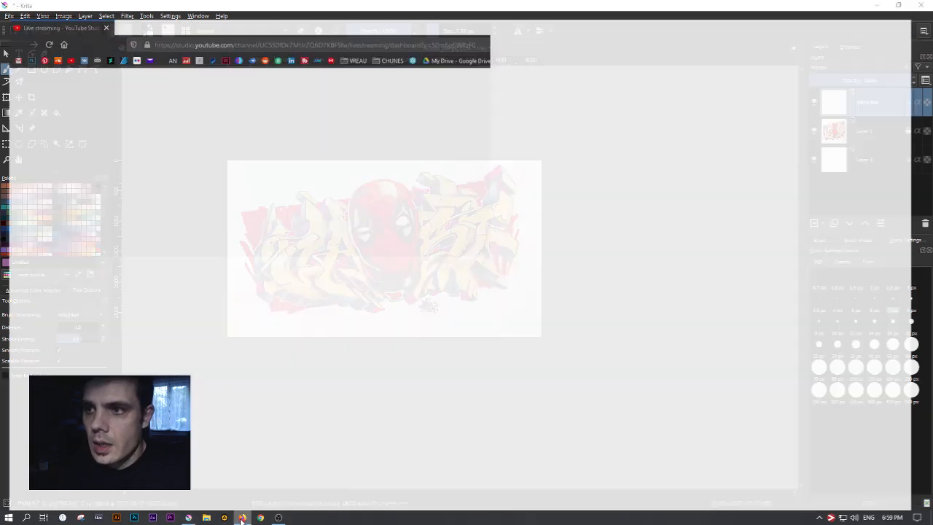
left_click(242, 518)
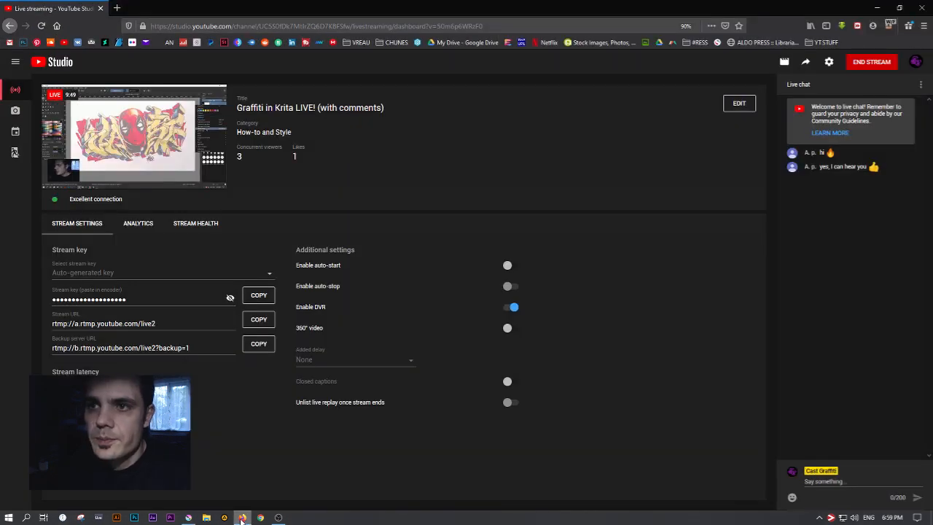
left_click(242, 518)
scroll(309, 243, "down", 1)
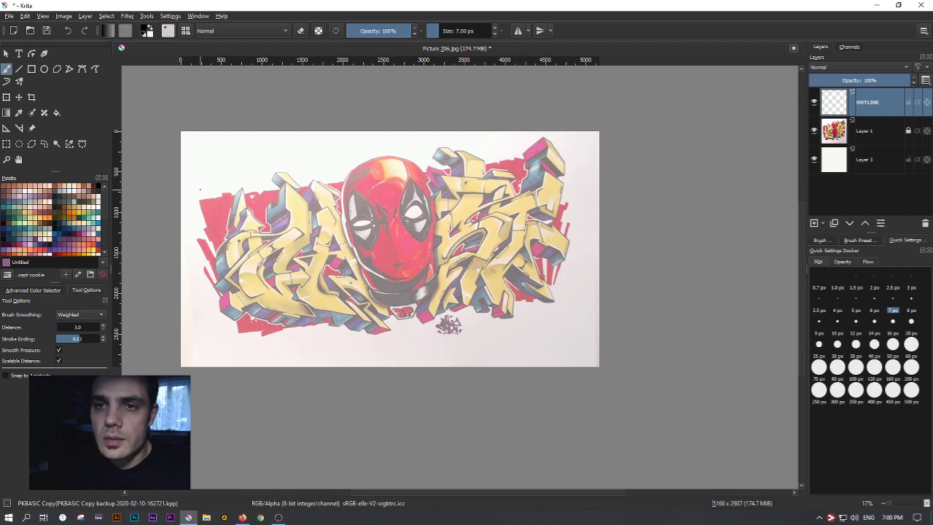
Try the Freehand Brush and Bezier Curve Selection tools and settle on the Bezier Curve tool
left_click(82, 68)
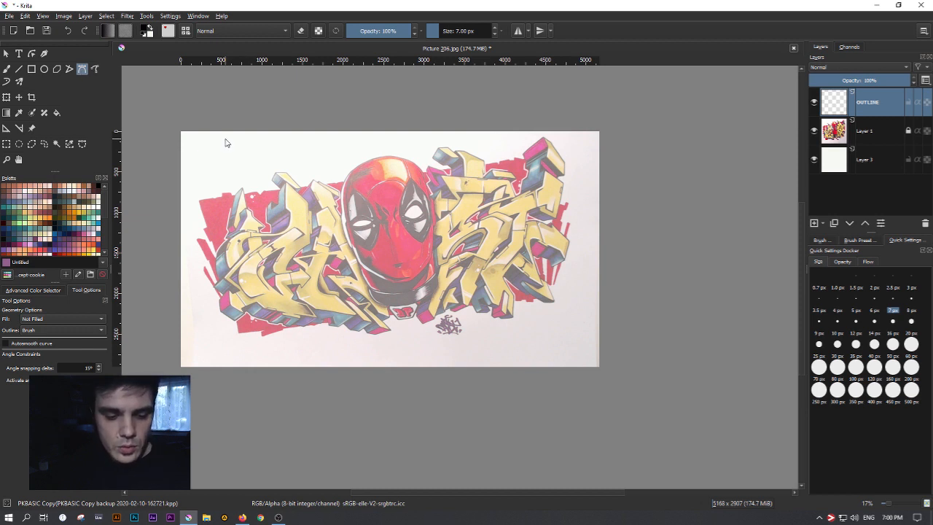
left_click(6, 69)
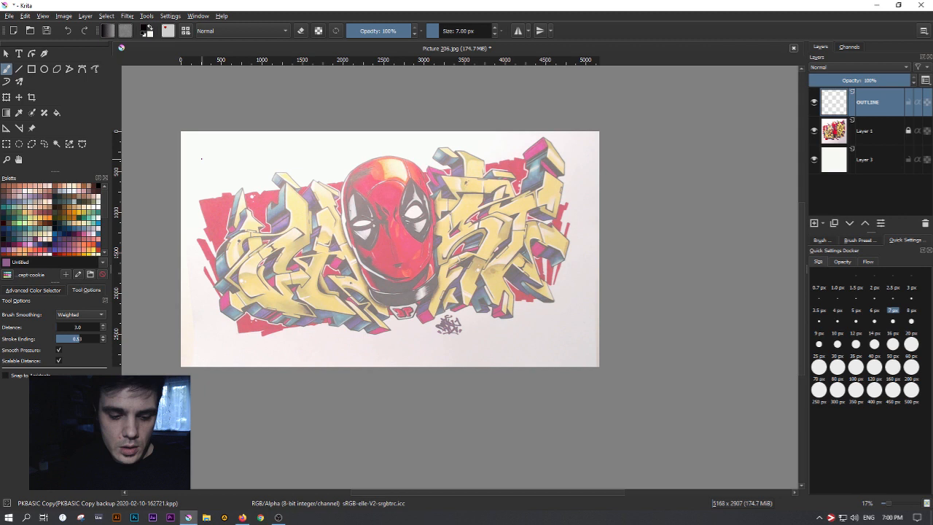
key("p")
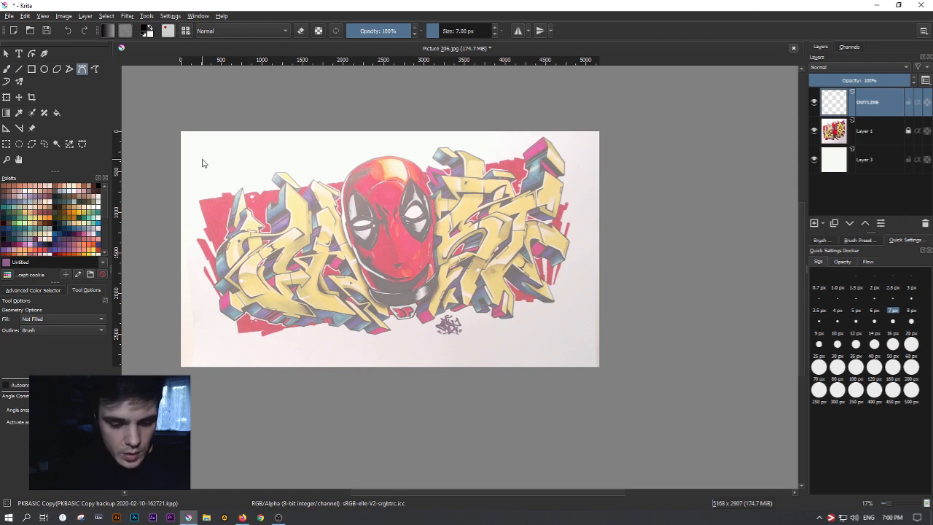
key("shift+p")
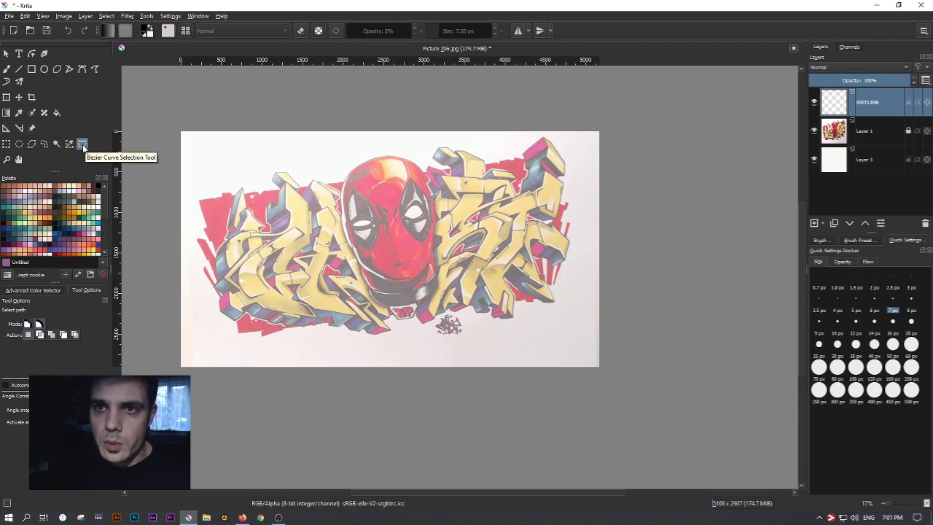
left_click(81, 69)
Trace the first letter's slanted upper edge and the start of its vertical side with a Bezier path on the OUTLINE layer
scroll(339, 253, "down", 1)
scroll(281, 310, "up", 2)
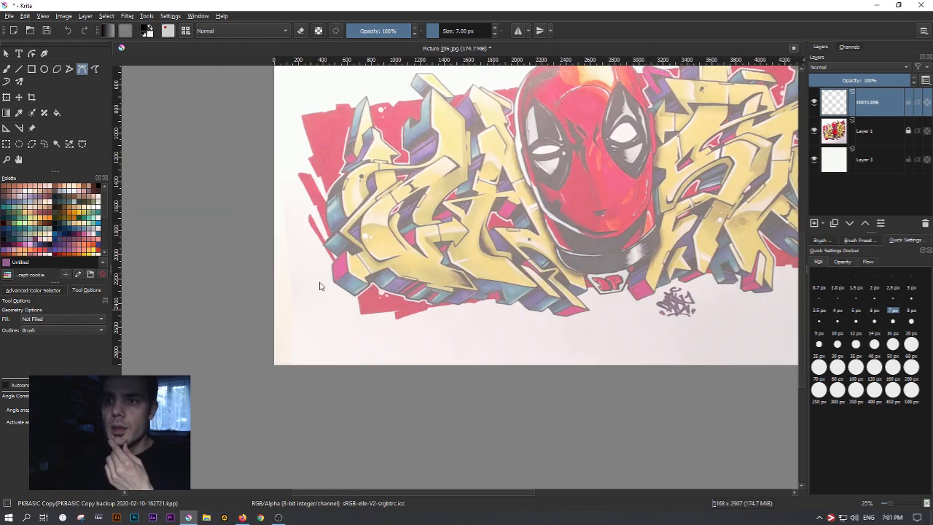
scroll(371, 185, "up", 1)
left_click_drag(488, 159, 369, 206)
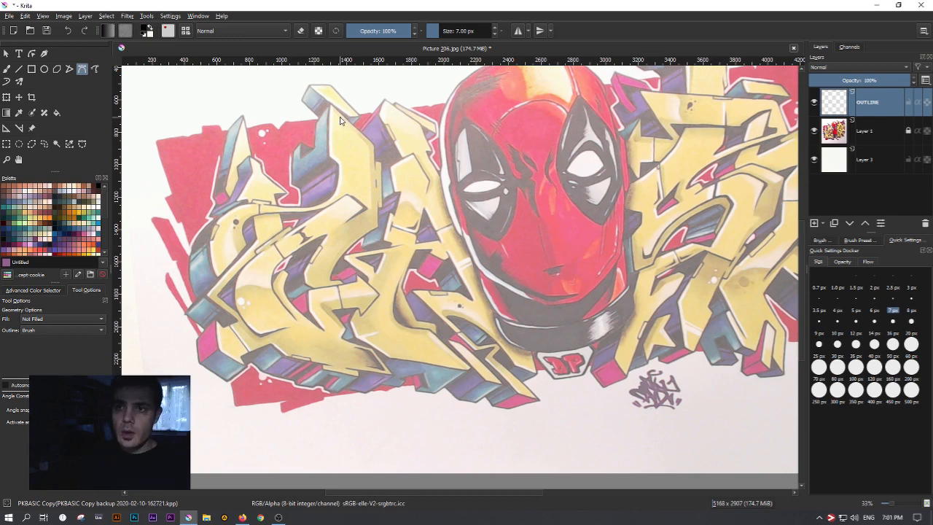
scroll(339, 121, "up", 2, "ctrl")
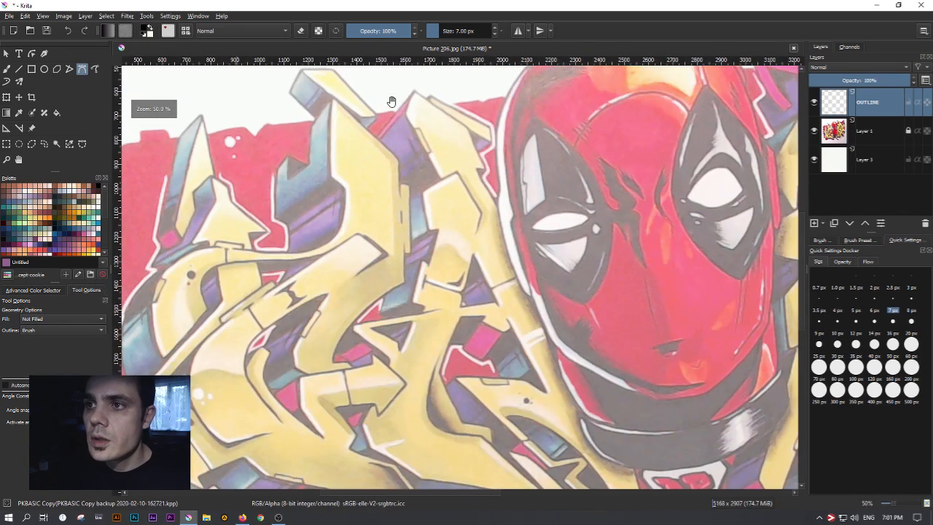
left_click_drag(363, 244, 416, 212)
scroll(351, 182, "down", 1)
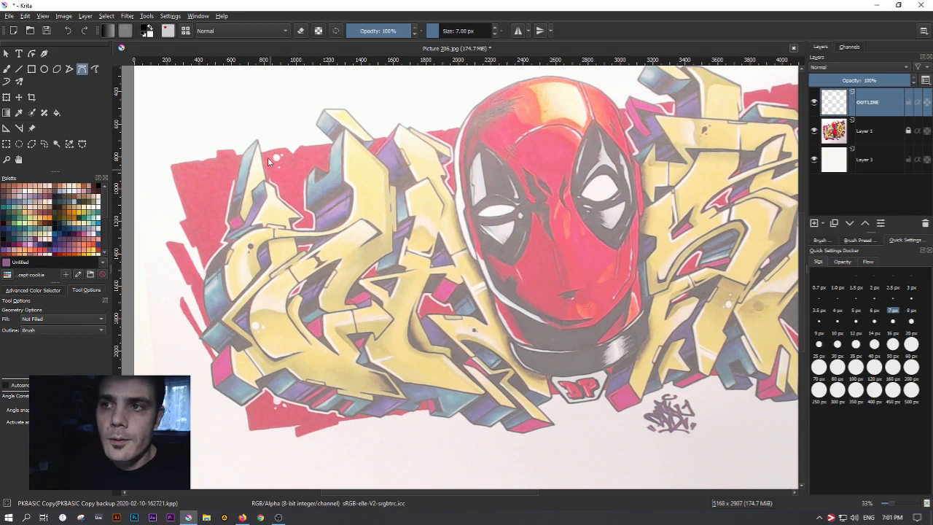
left_click(345, 129)
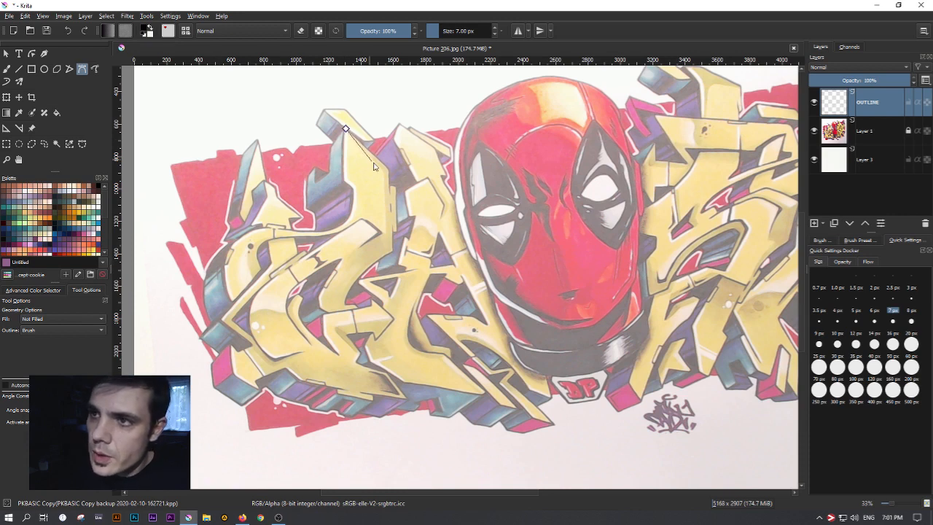
left_click(387, 167)
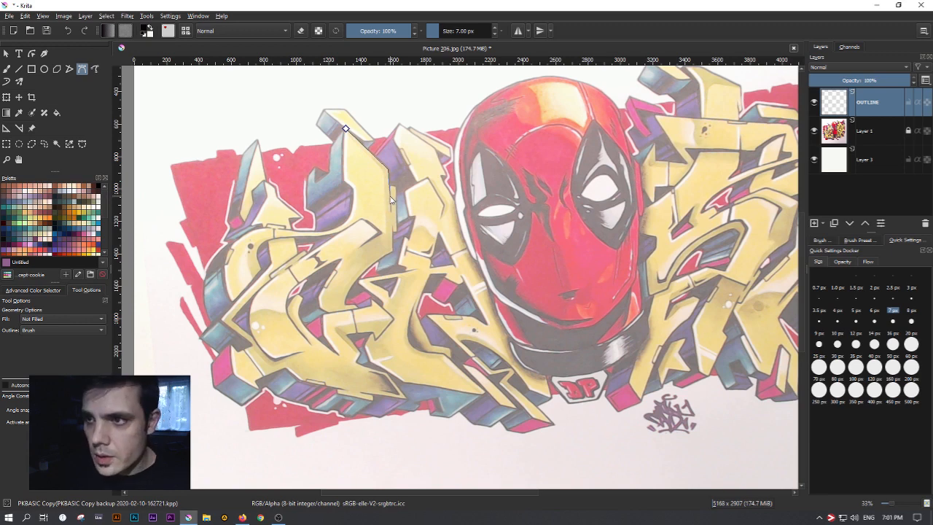
double_click(391, 196)
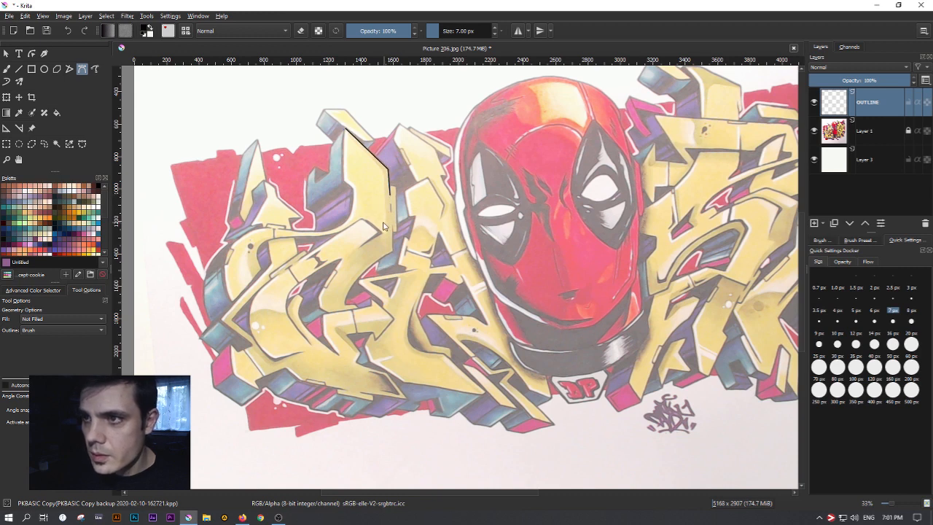
Trace the lower part of the first letter's vertical side and the curve sweeping inward beneath it with a second Bezier path
left_click(393, 225)
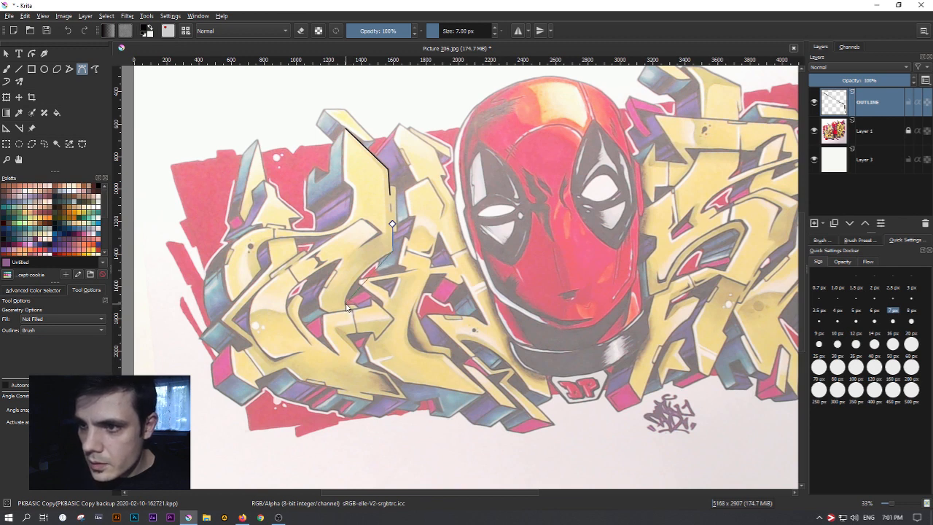
left_click_drag(346, 306, 341, 328)
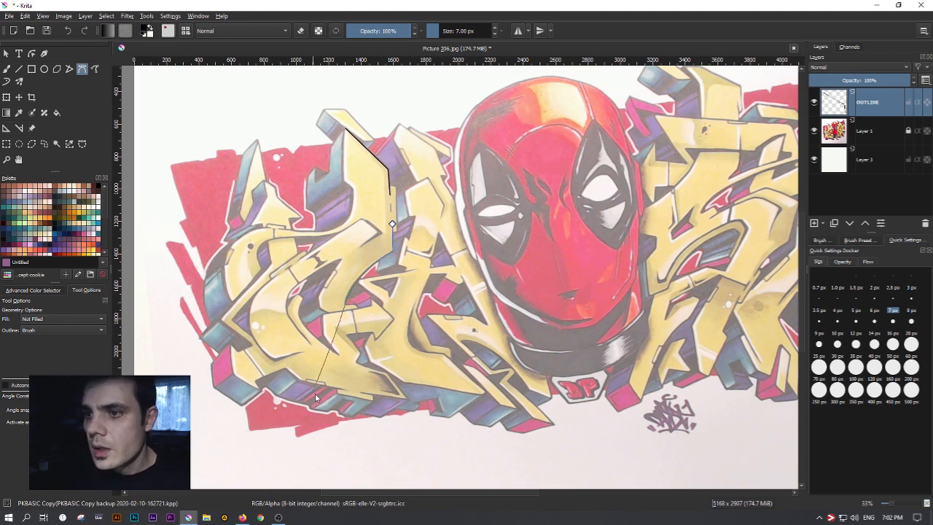
left_click(348, 307)
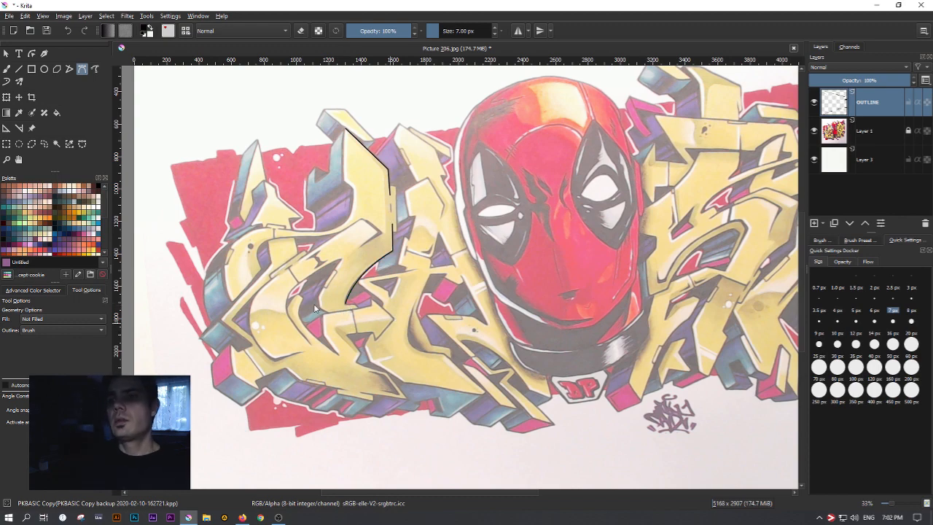
Trace the first letter's inner foot with a Bezier path, from the inward curve's end around the base and up to the pointed tip
scroll(344, 309, "up", 4)
scroll(366, 312, "down", 1)
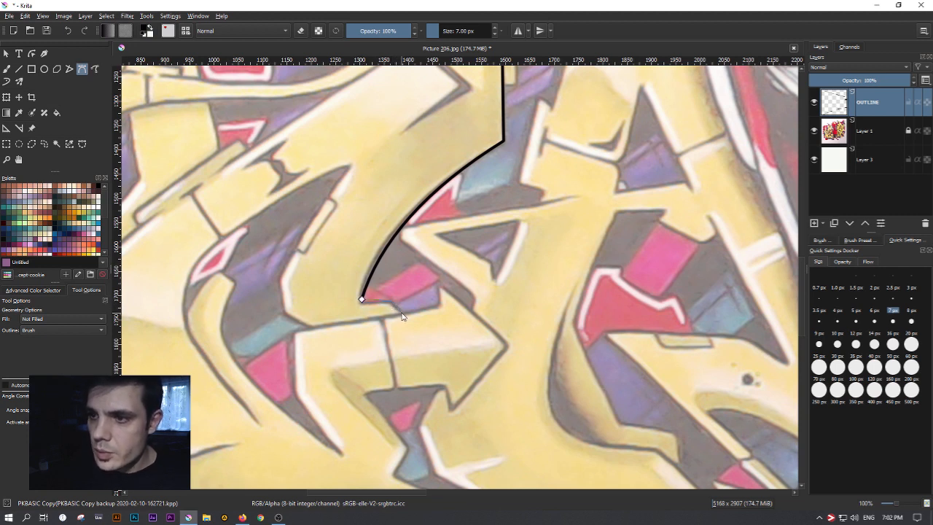
left_click(284, 314)
left_click(282, 276)
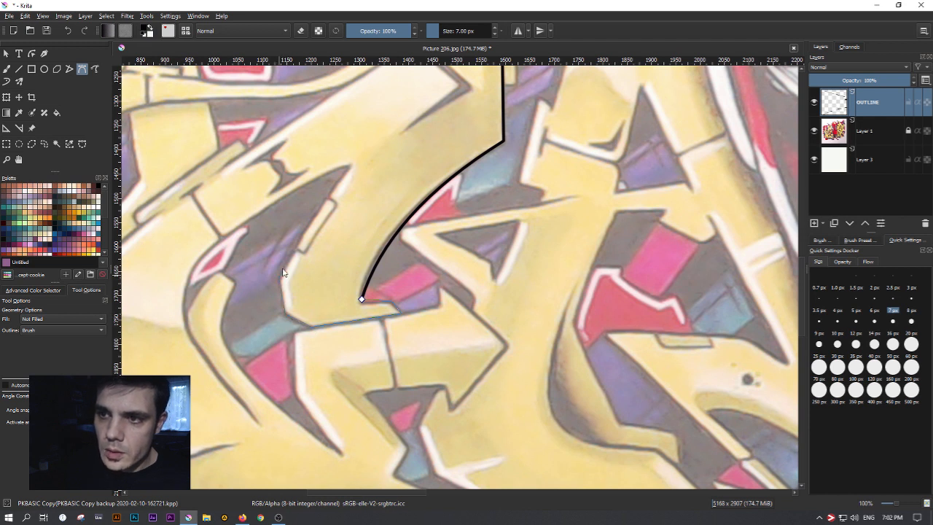
left_click_drag(351, 168, 369, 151)
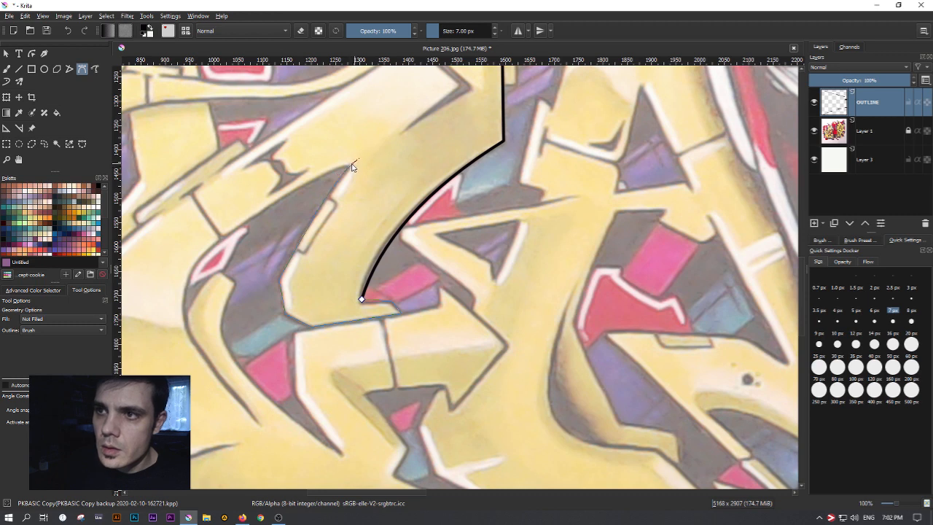
double_click(350, 168)
Trace the long curve sweeping from the pointed tip around the red accent and down to its tapered end with a Bezier path
left_click_drag(344, 209, 455, 198)
left_click(462, 156)
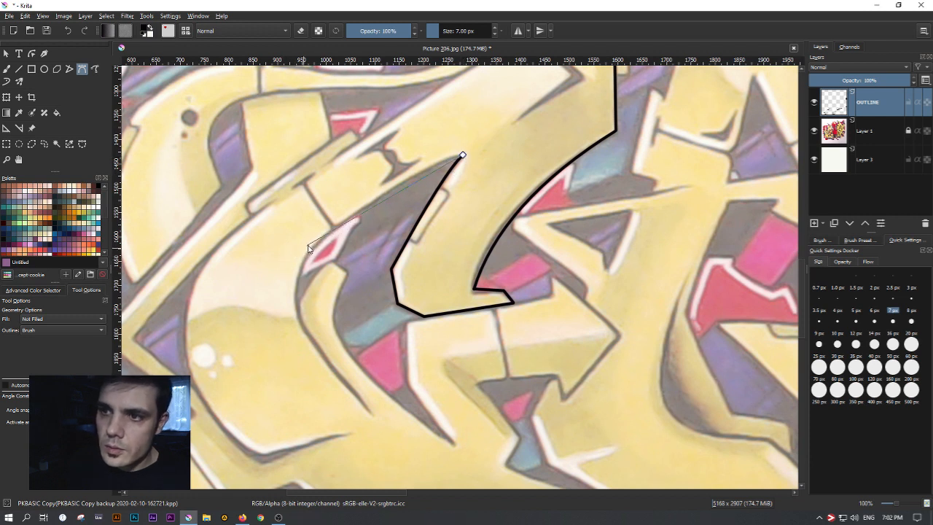
left_click_drag(309, 253, 268, 309)
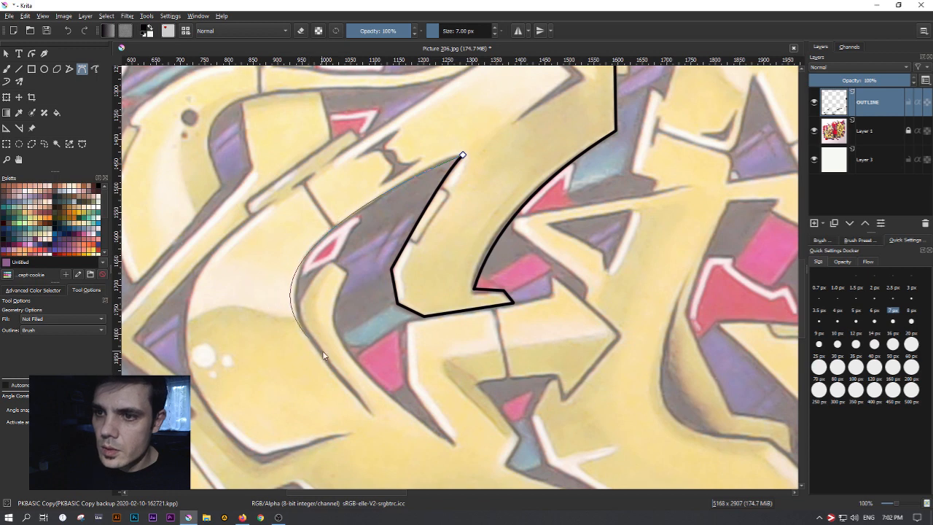
double_click(369, 409)
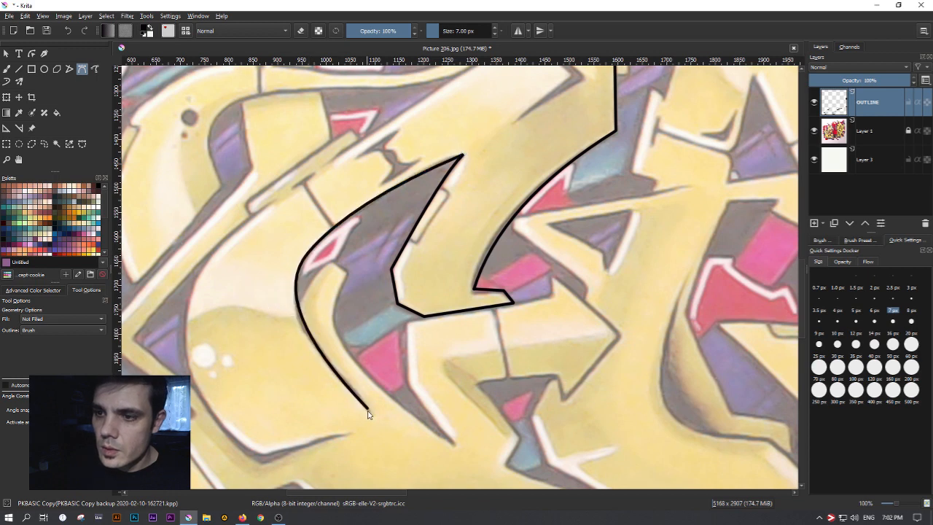
Start a Bezier path on the long curve and trace the crescent's inner edge to the lower point and up to the arrow's tail
left_click_drag(389, 325, 339, 239)
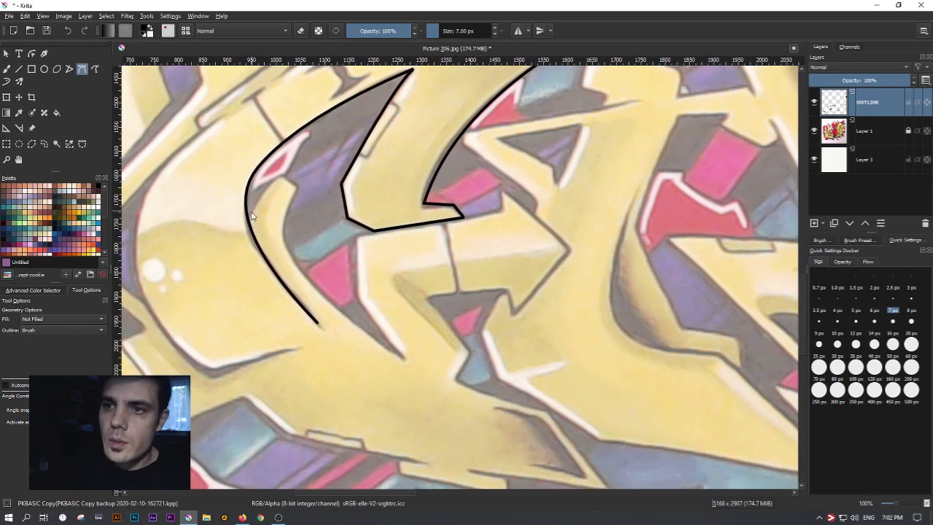
left_click_drag(248, 218, 284, 176)
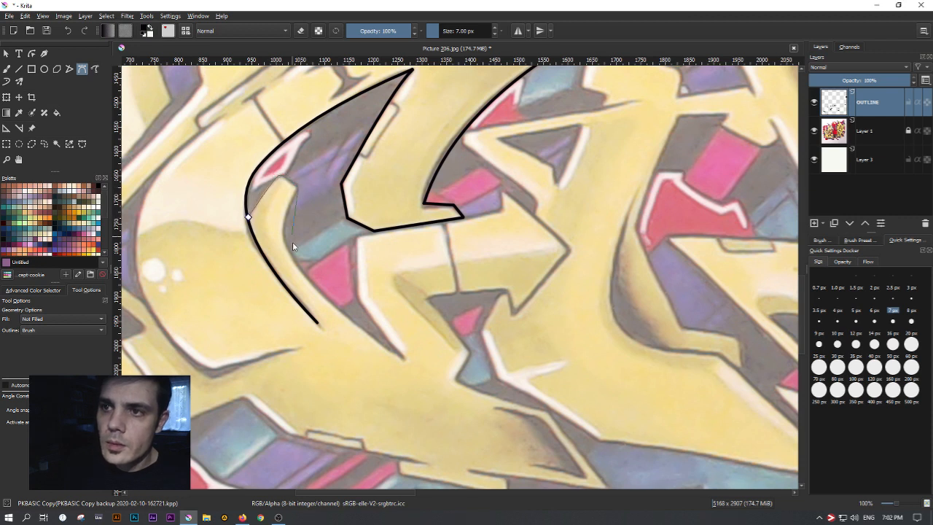
left_click_drag(314, 286, 365, 334)
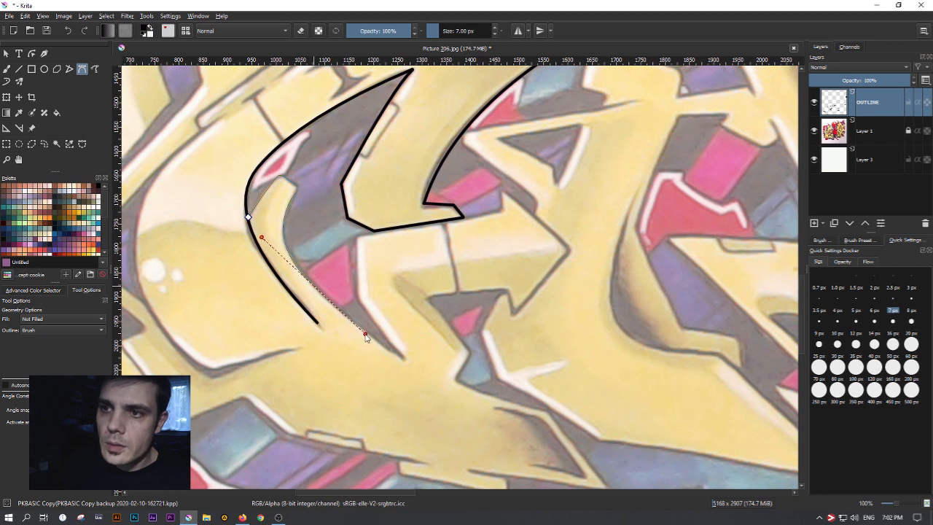
left_click(403, 359)
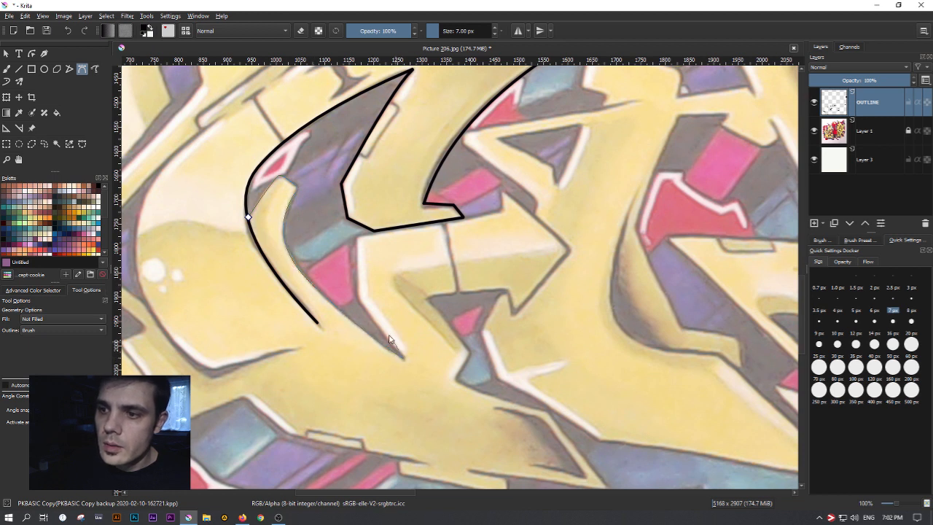
left_click(368, 232)
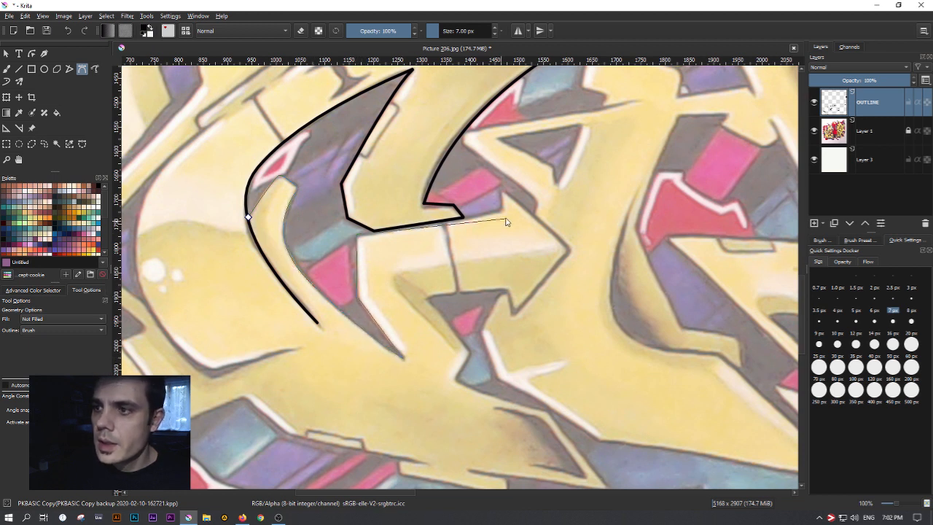
Continue the path around the arrowhead, back along its underside and down the jagged notch, ending it at the lower curve
left_click(502, 195)
left_click(569, 251)
left_click(514, 315)
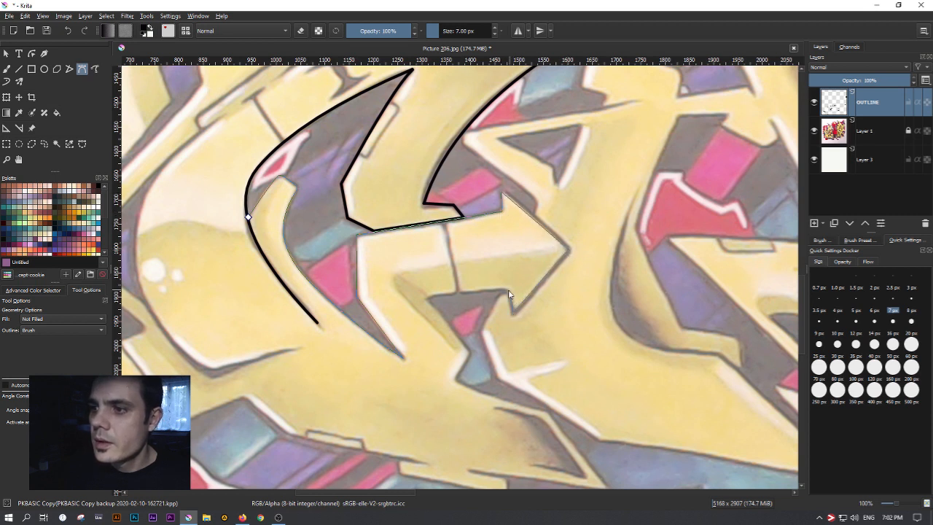
left_click(508, 292)
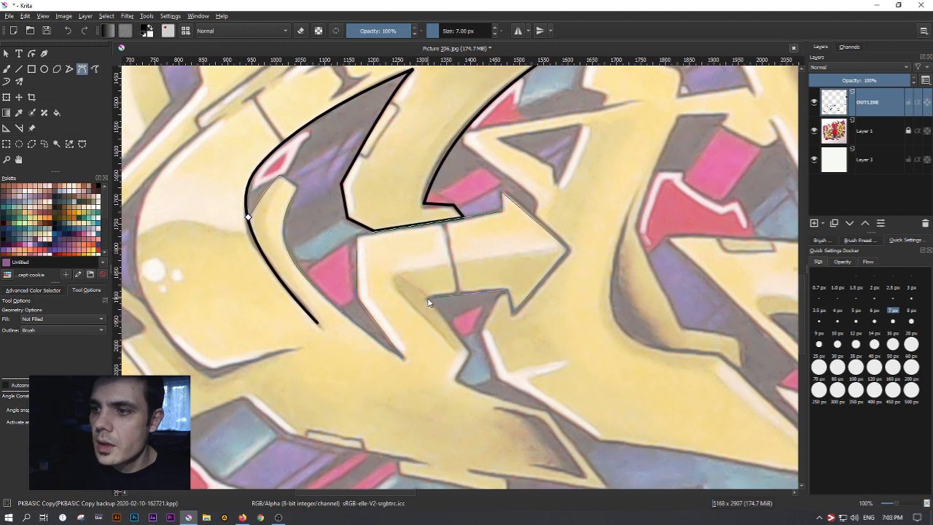
left_click(428, 299)
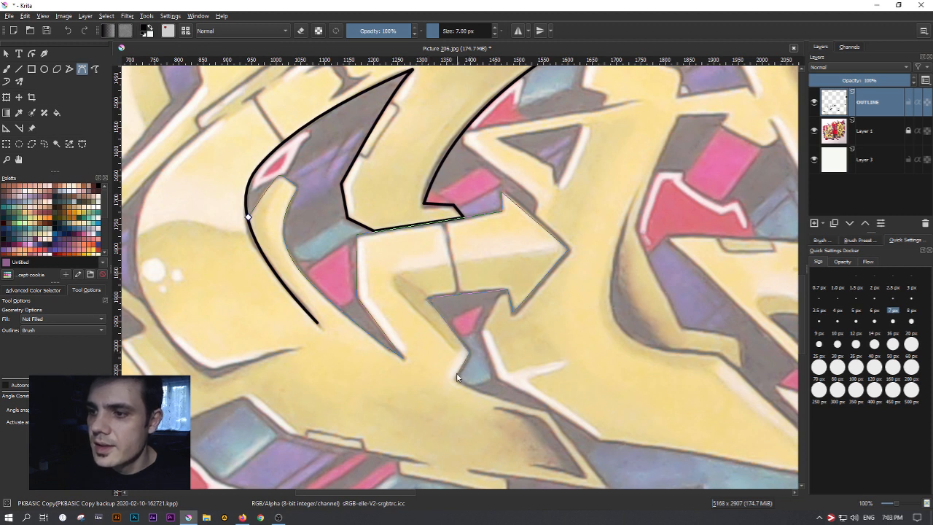
left_click_drag(548, 412, 582, 418)
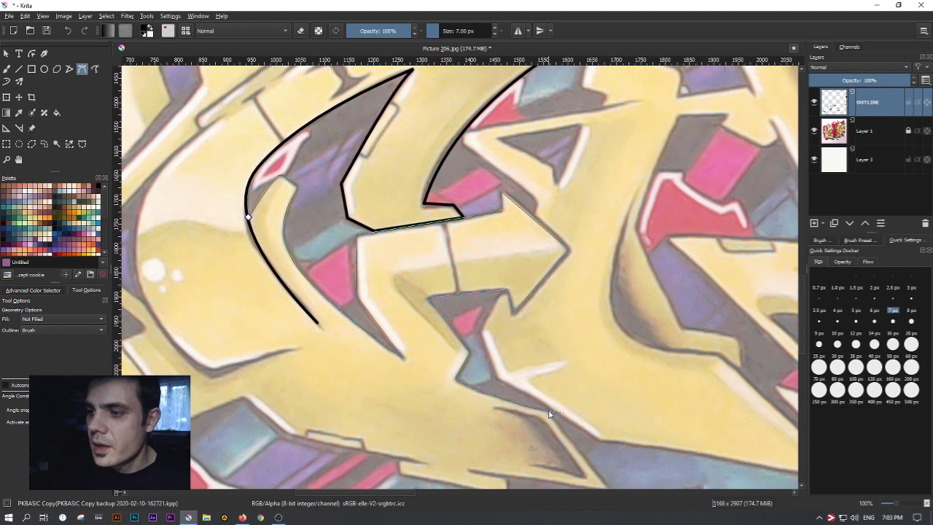
double_click(548, 413)
Trace the slanted edge down to the letter's lower pointed corner and the start of its bottom edge with Bezier paths
left_click_drag(548, 372, 500, 259)
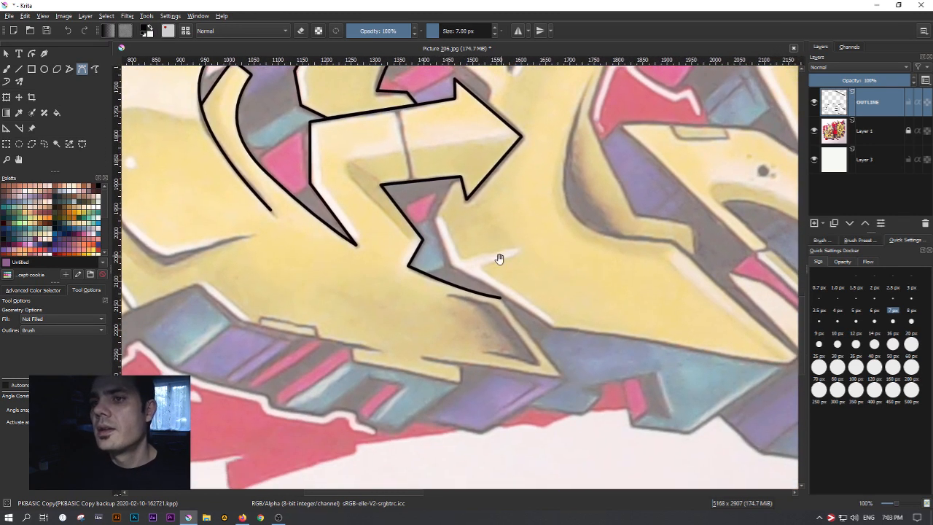
left_click(501, 297)
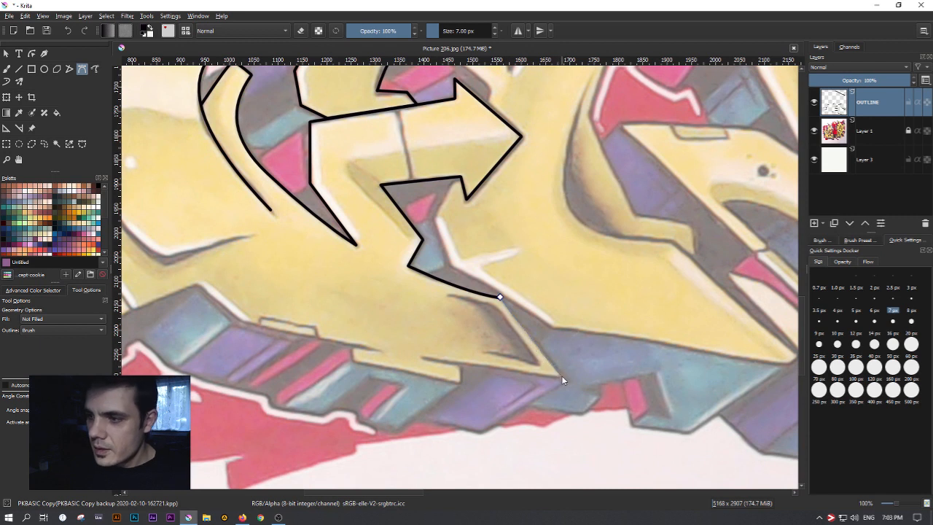
left_click(562, 376)
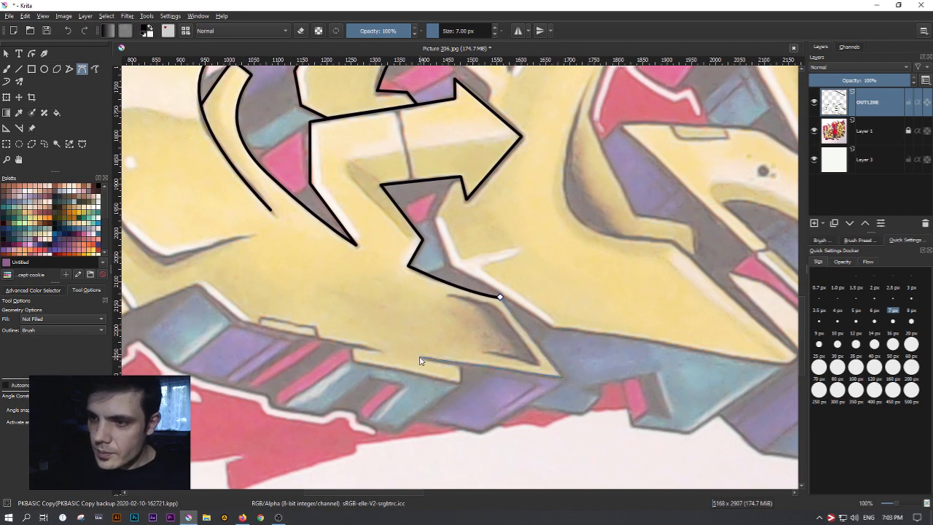
key("Return")
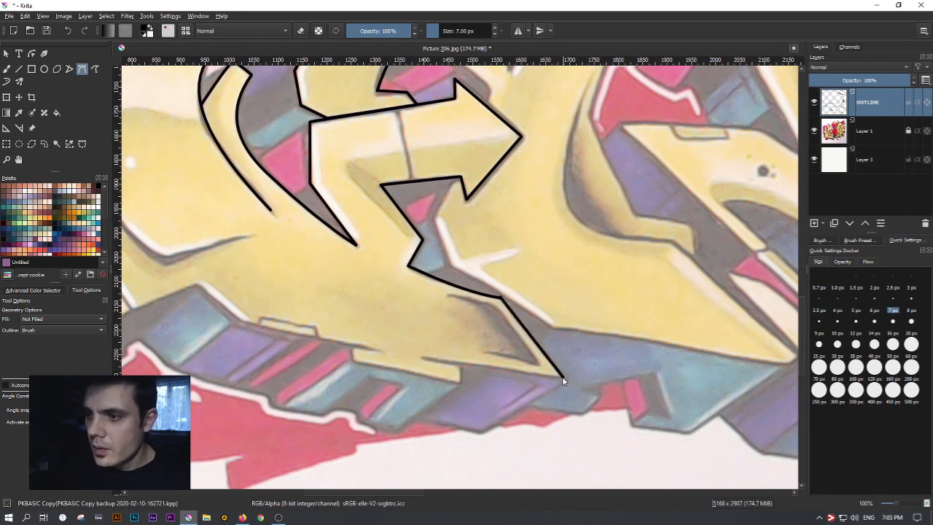
double_click(412, 357)
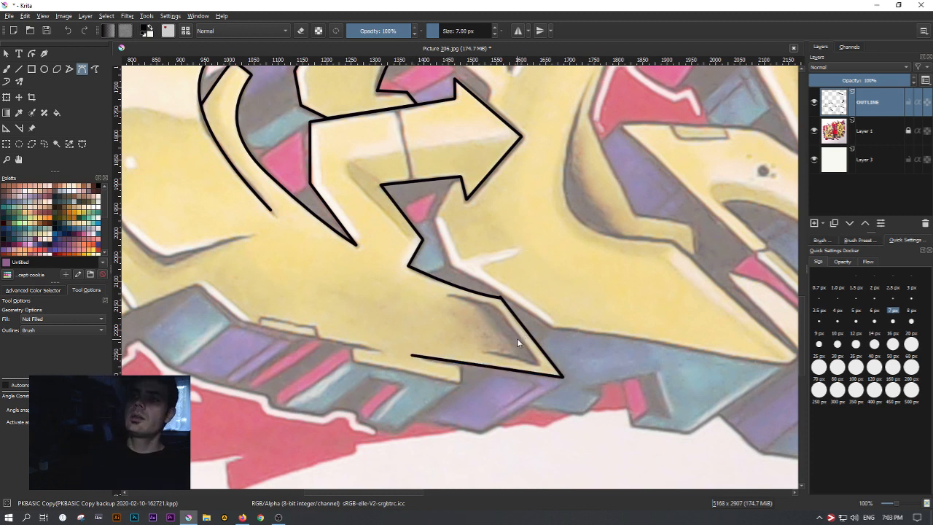
Turn on eraser mode and try starting a Bezier path above the letter's lower pointed corner
left_click(300, 31)
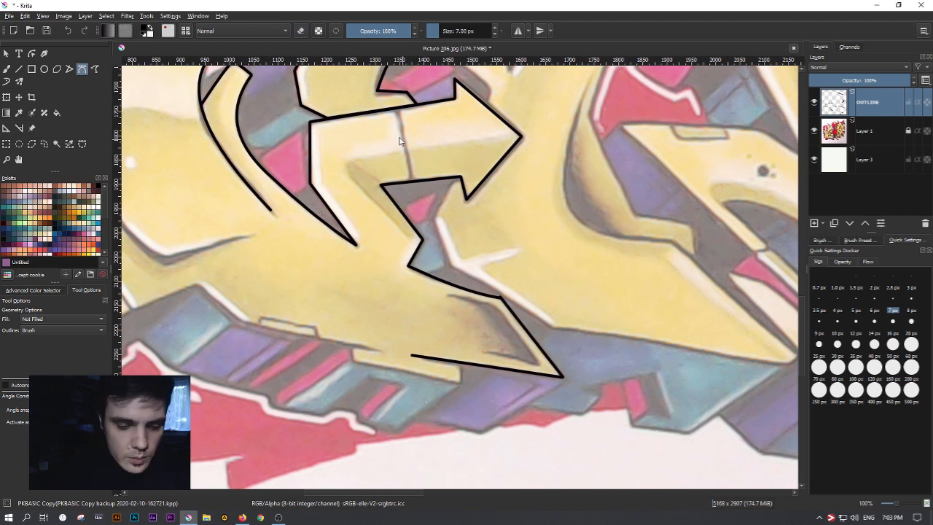
key("e")
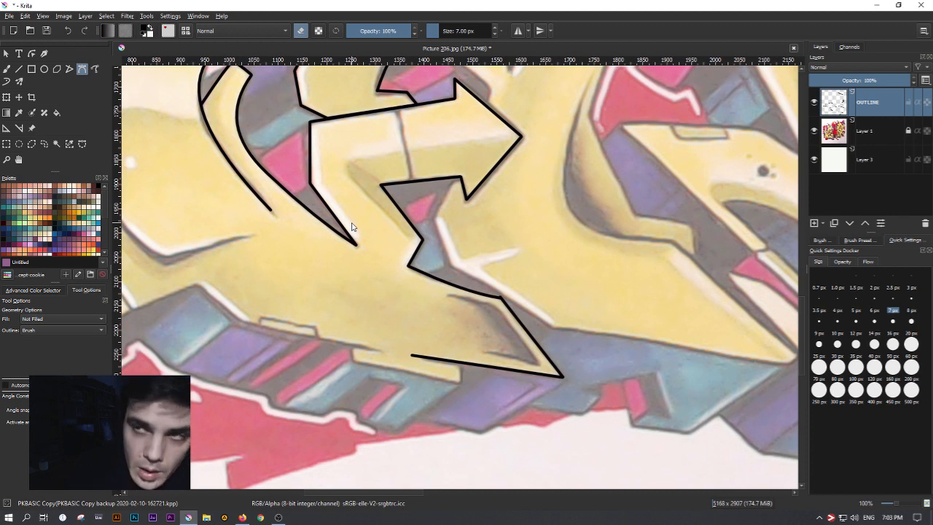
key("e")
key("e")
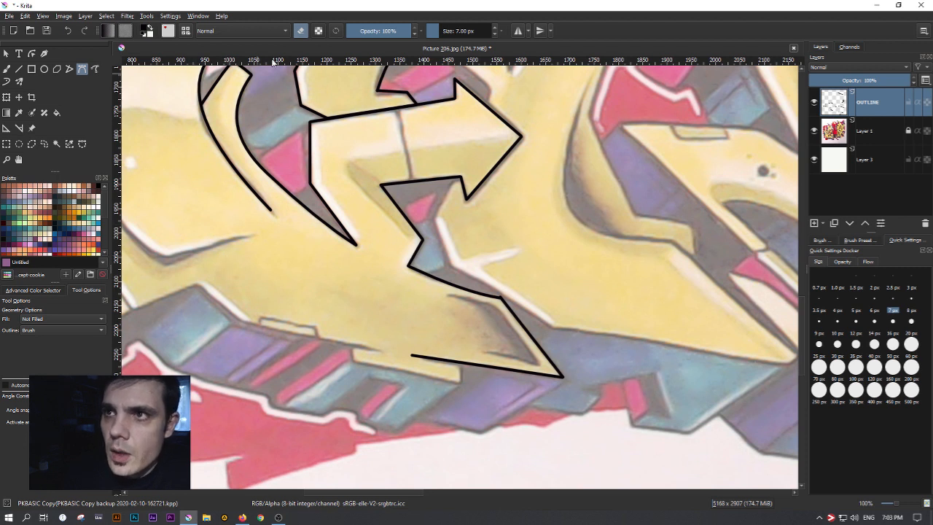
left_click(301, 32)
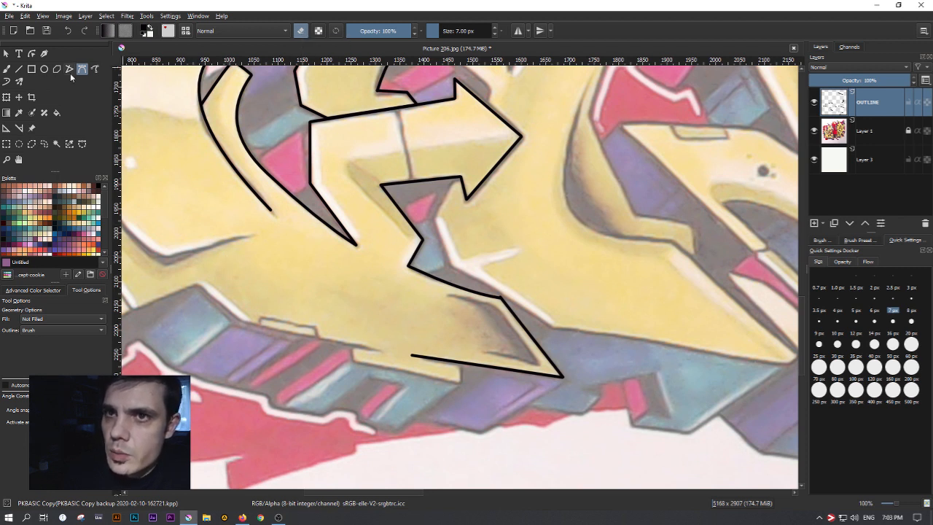
left_click(81, 67)
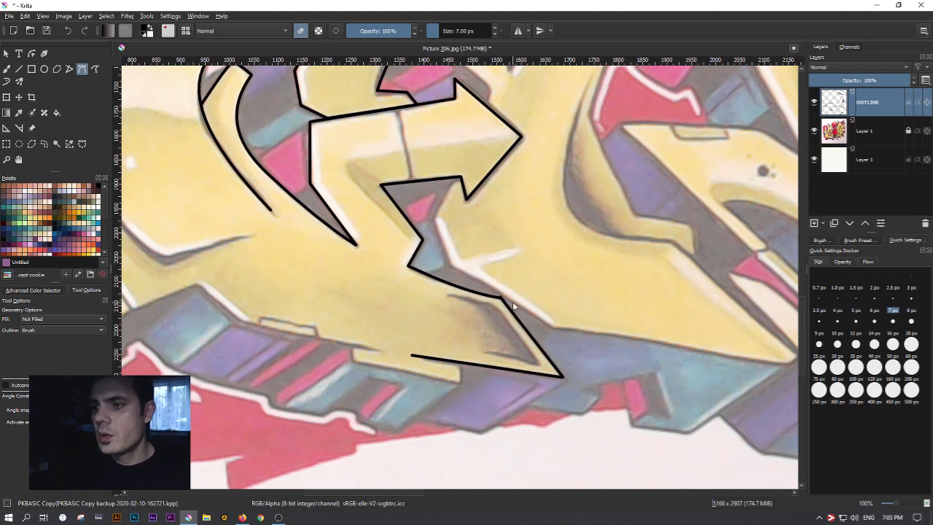
left_click(486, 289)
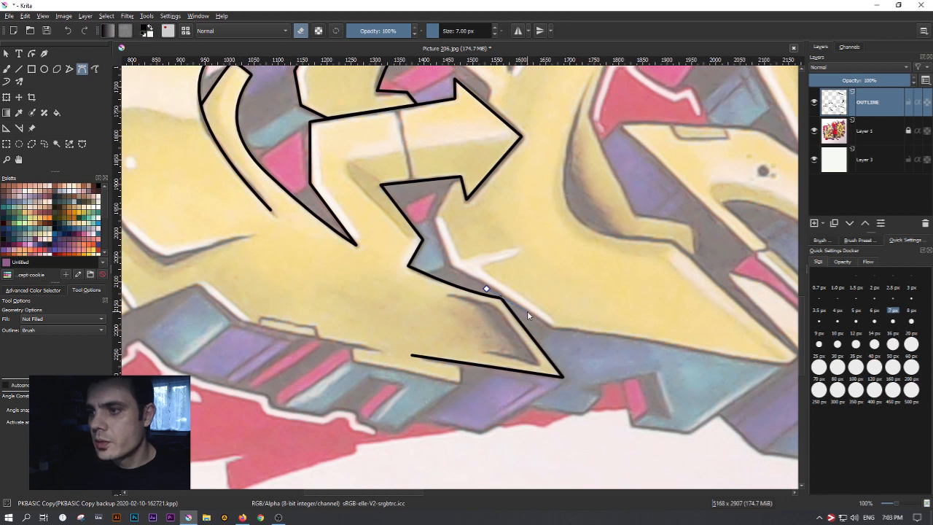
key("Return")
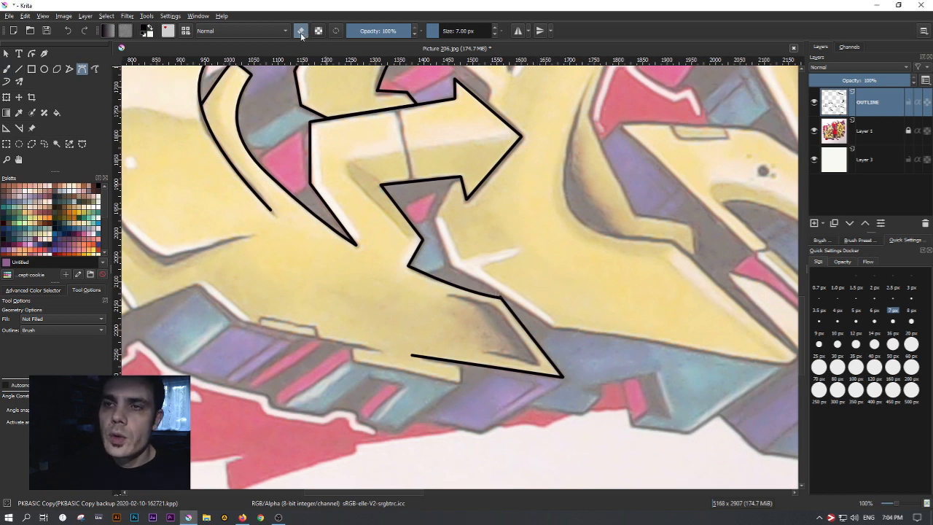
Taper the open ends of the crescent curve and bottom edge with the Freehand Brush in eraser mode, and return to the Bezier Curve tool
left_click(7, 69)
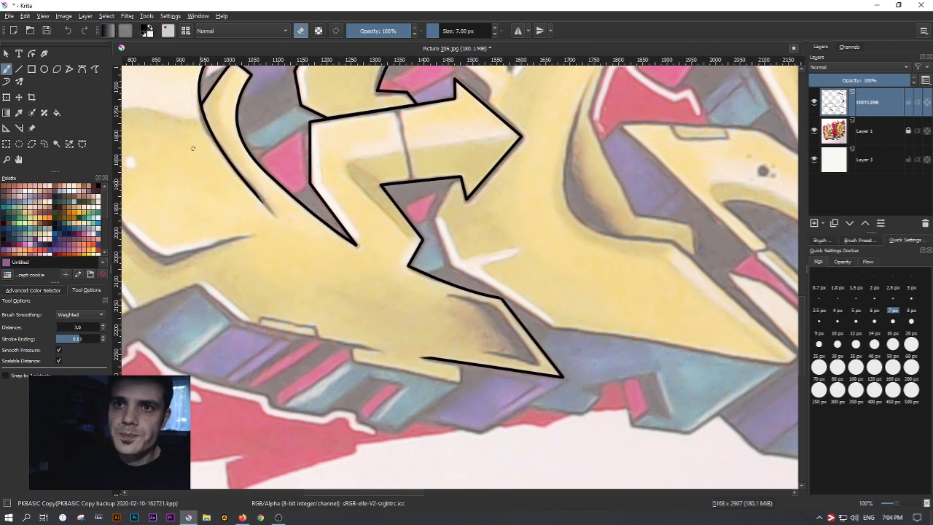
left_click(82, 69)
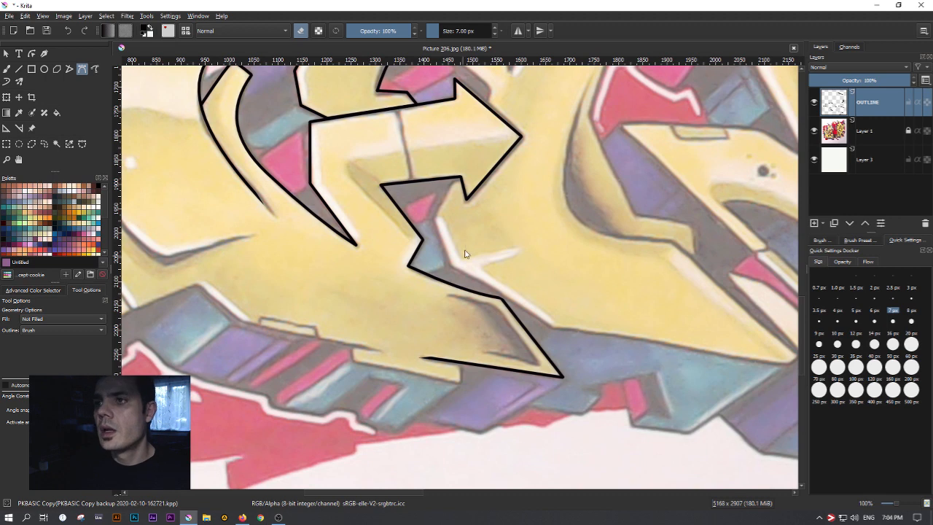
left_click_drag(372, 283, 377, 304)
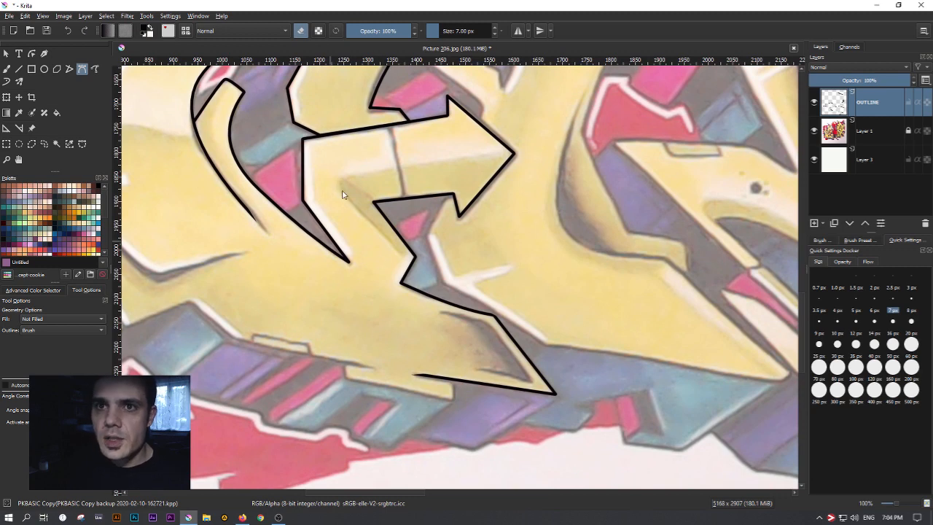
left_click_drag(358, 317, 460, 318)
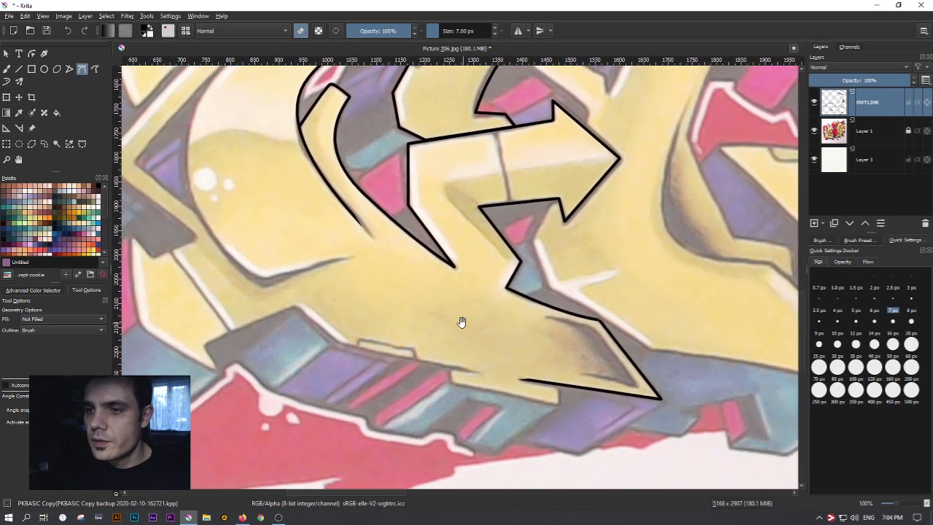
left_click(477, 372)
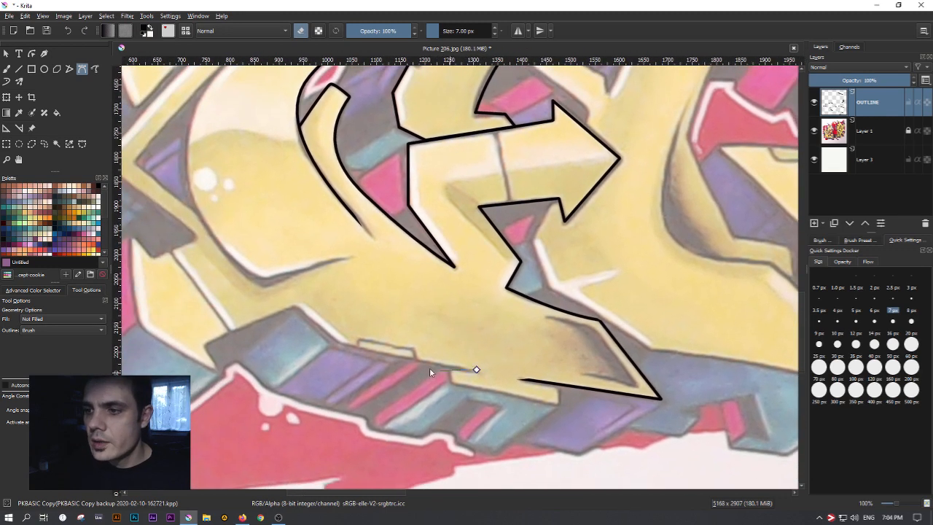
left_click(336, 342)
key("Escape")
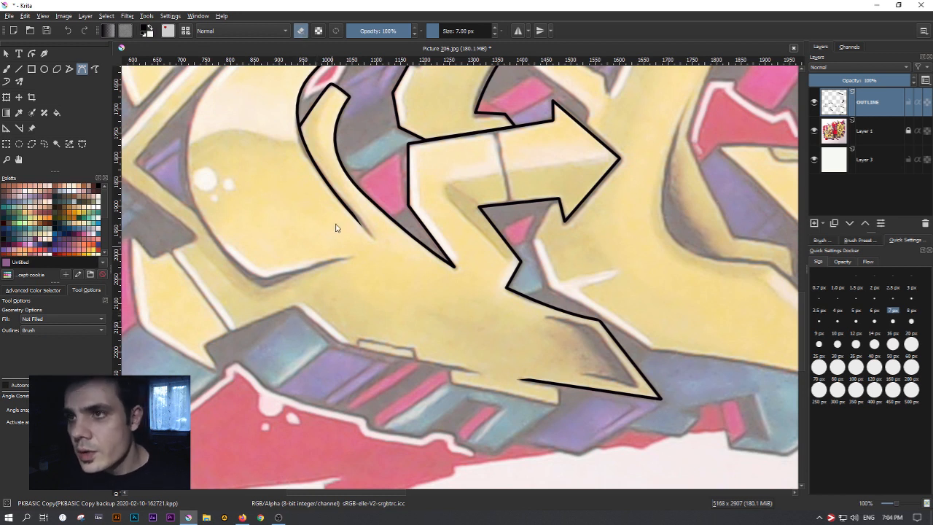
Turn off eraser mode and trace the letter's bottom edge and the small tab beneath it with Bezier paths
left_click(300, 31)
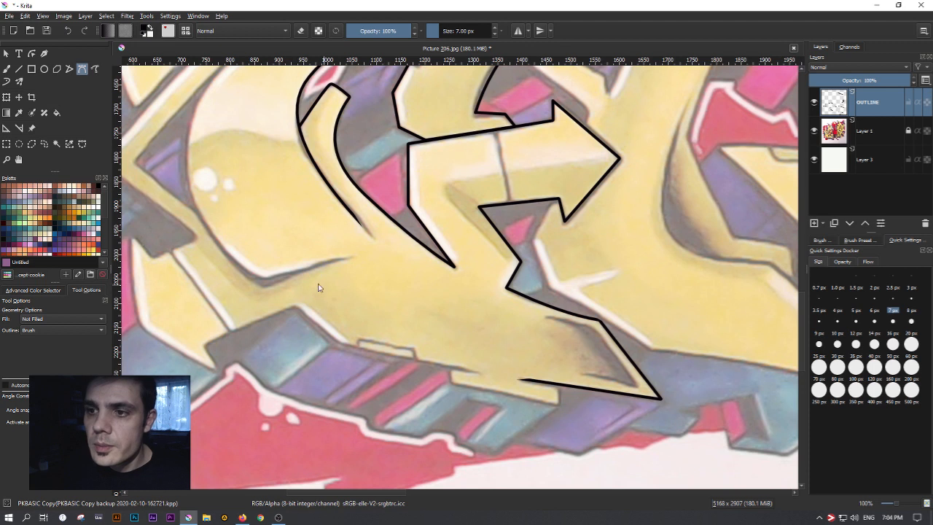
left_click(295, 307)
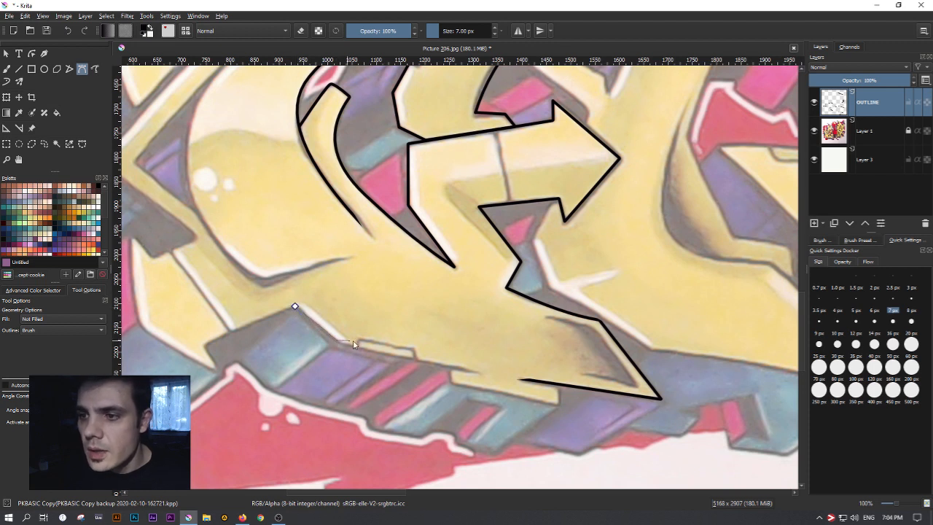
double_click(487, 377)
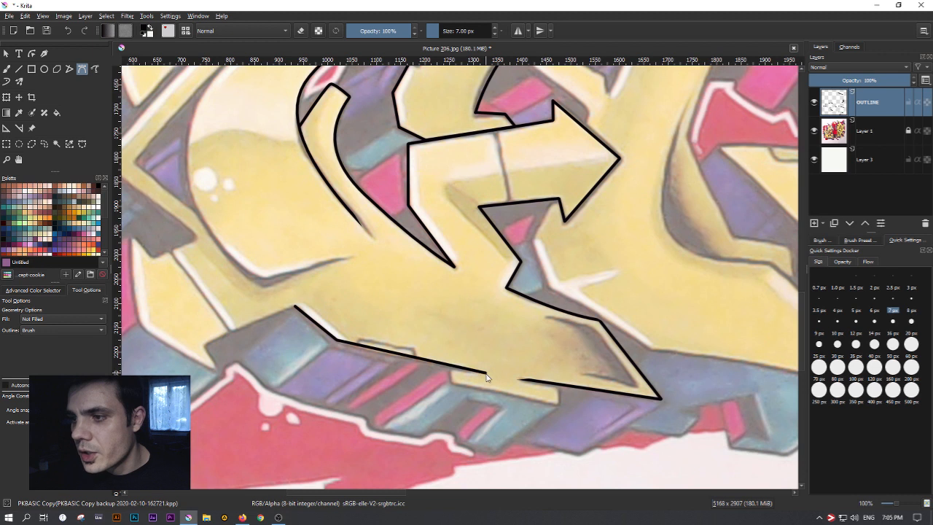
left_click(450, 367)
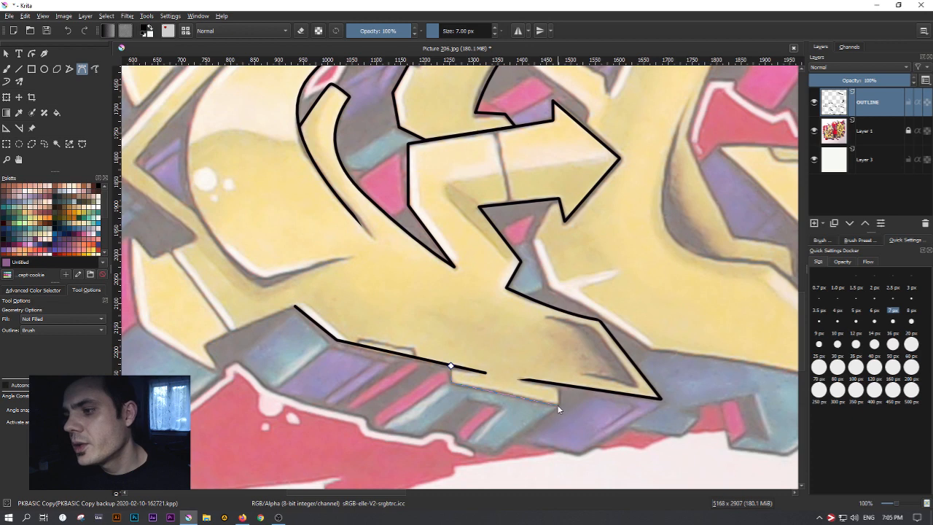
double_click(561, 384)
Start a Bezier path at the bottom edge's upper corner and trace the lower-left spikes and notch to the letter's leftmost point
left_click_drag(383, 285, 590, 300)
left_click(511, 320)
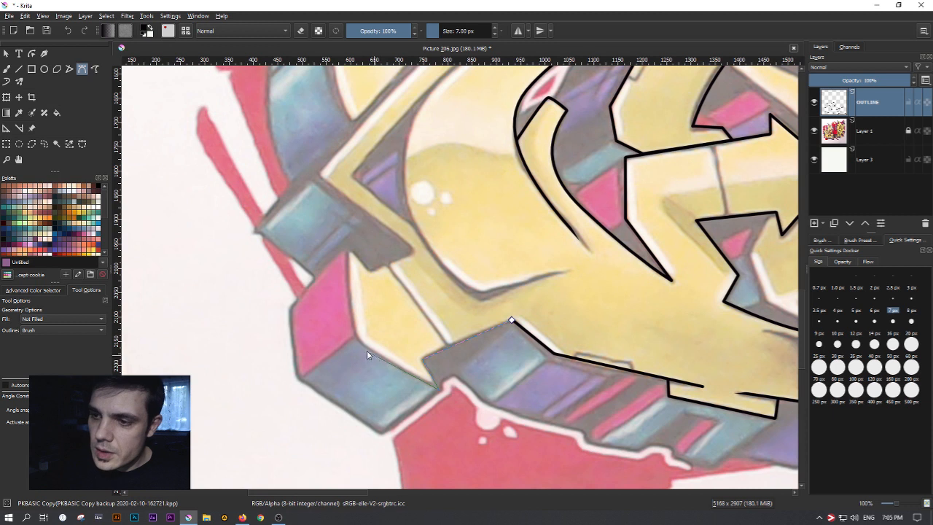
left_click(355, 336)
left_click(347, 248)
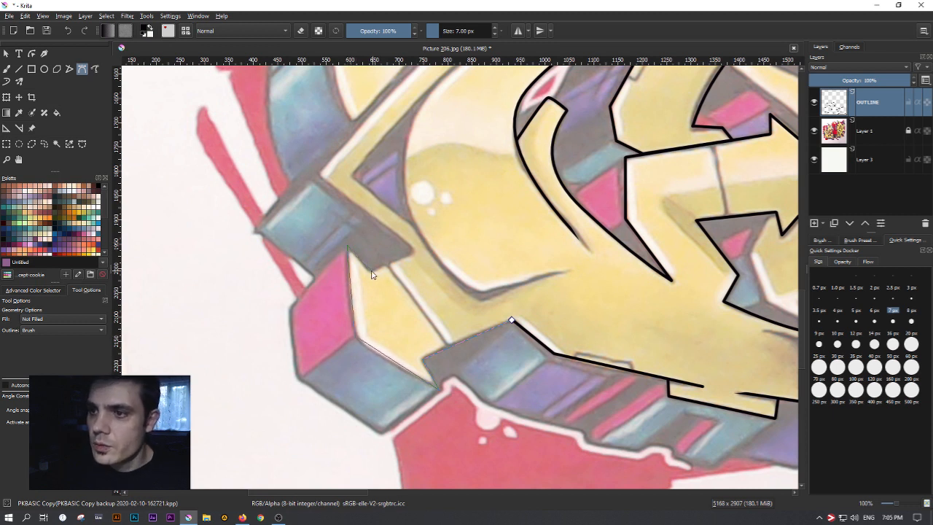
left_click(414, 252)
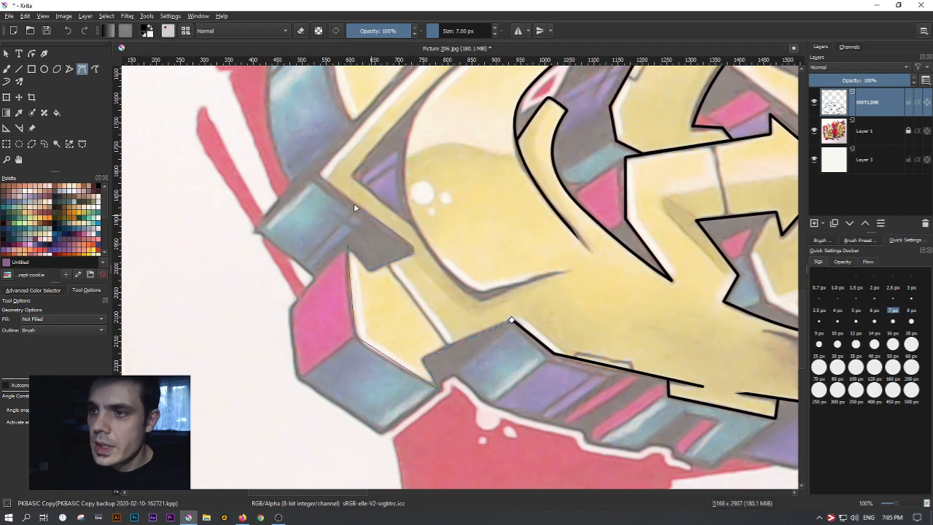
left_click(319, 176)
Continue the path up the long diagonal edge and the upward arrow's left side to the arrowhead's left barb
scroll(319, 176, "up", 5)
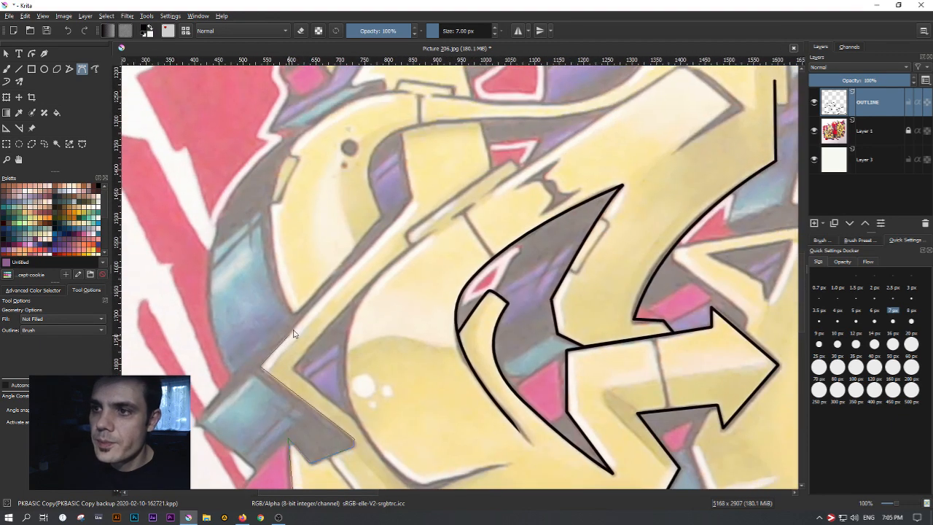
left_click(412, 203)
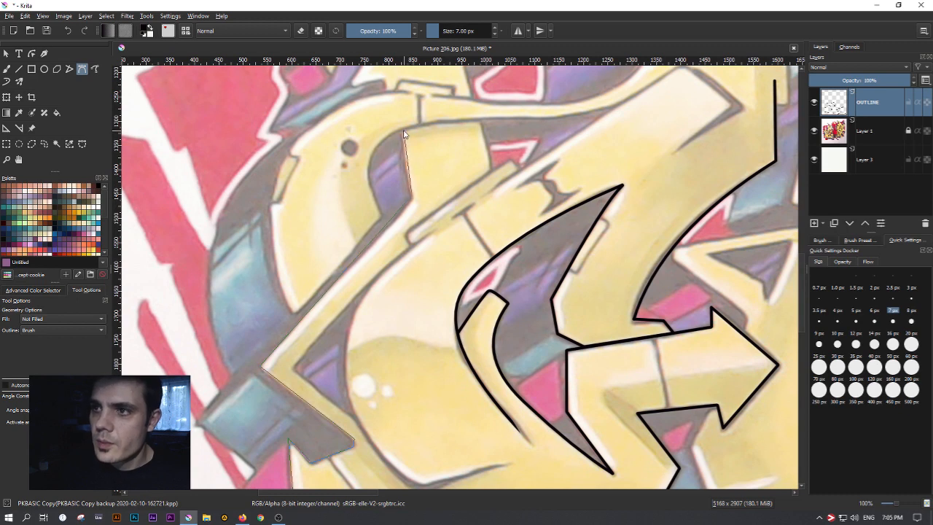
scroll(398, 113, "up", 5)
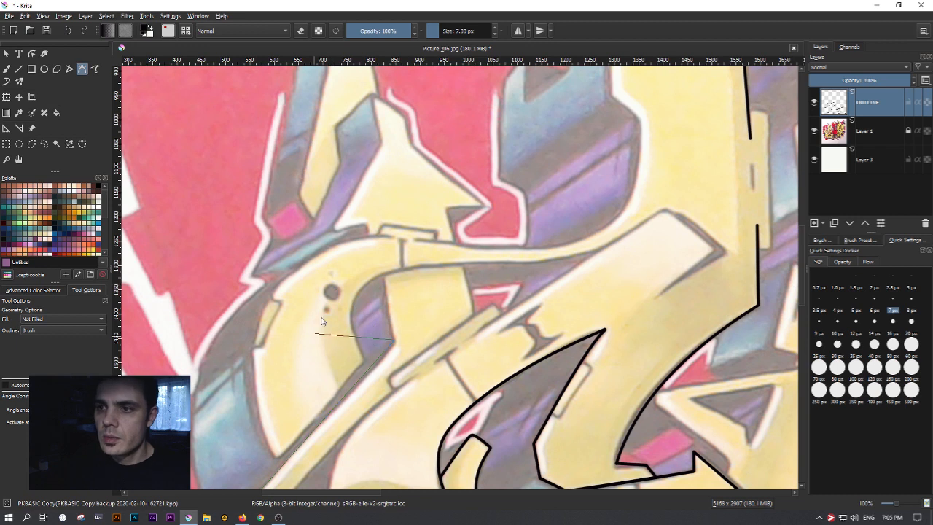
left_click(368, 224)
left_click(334, 230)
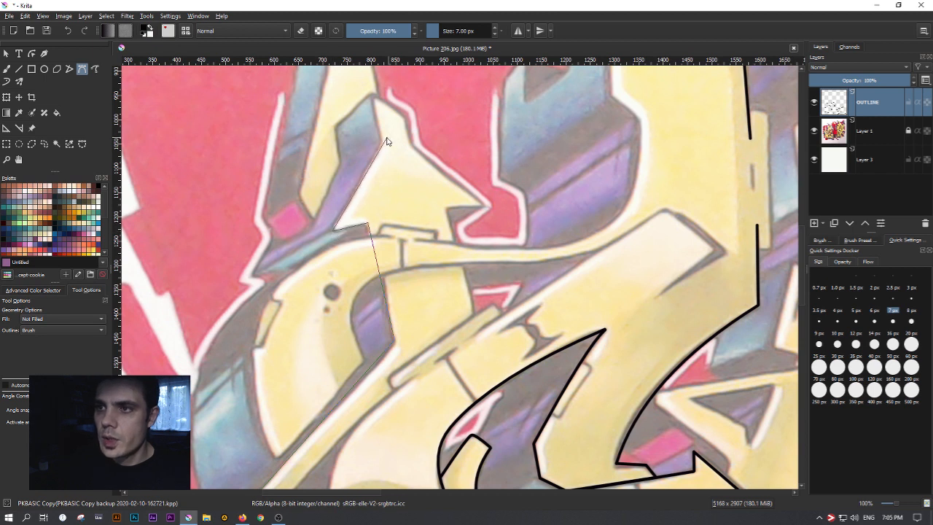
Continue around the upward arrowhead's tip and right barb, then down the shaft's right side, ending the path at the diagonal bar
left_click(381, 142)
left_click(373, 96)
left_click(408, 142)
left_click(482, 206)
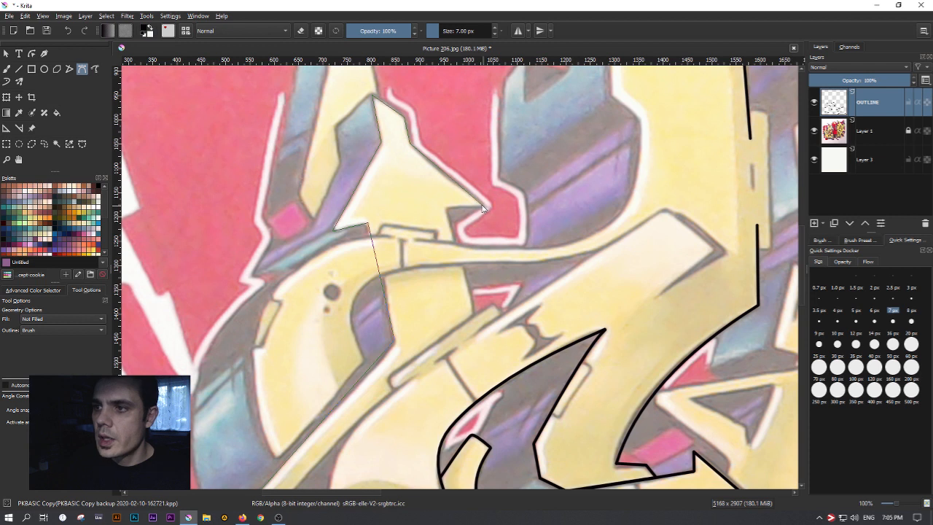
left_click(447, 208)
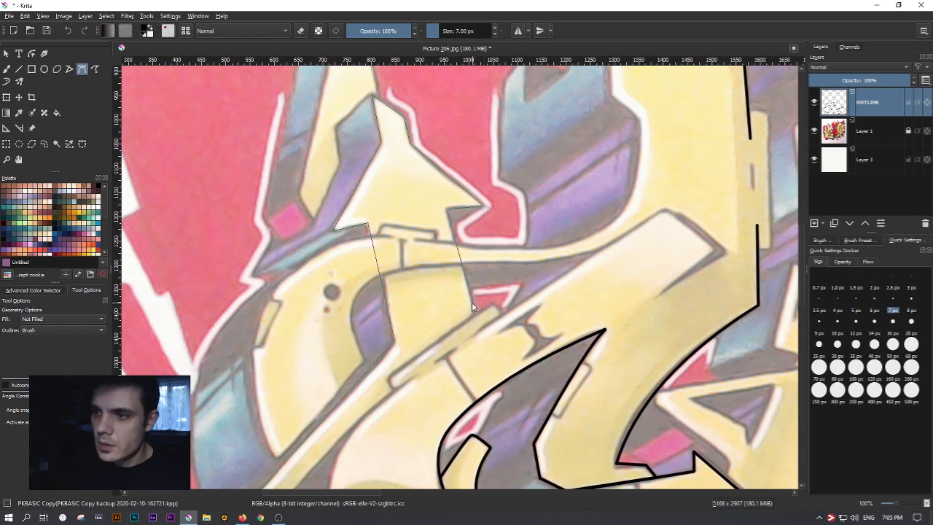
left_click_drag(471, 328, 445, 244)
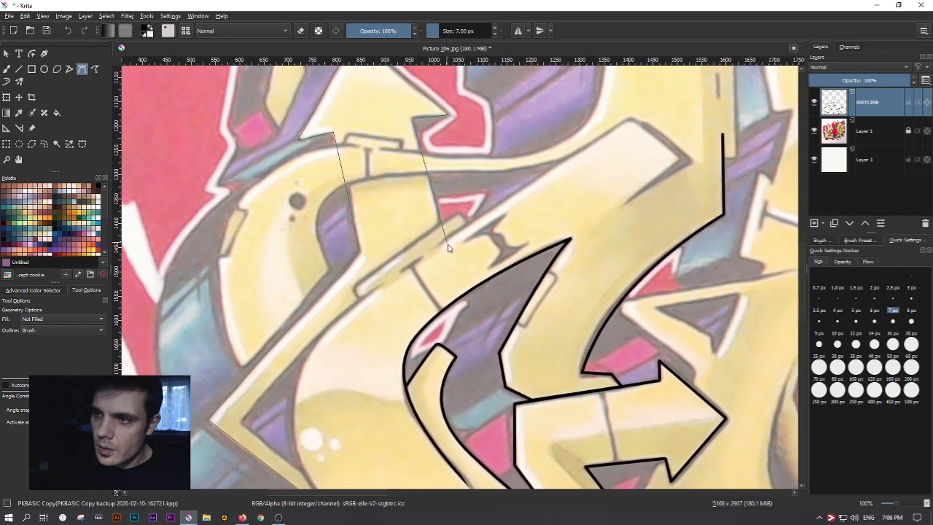
left_click(447, 243)
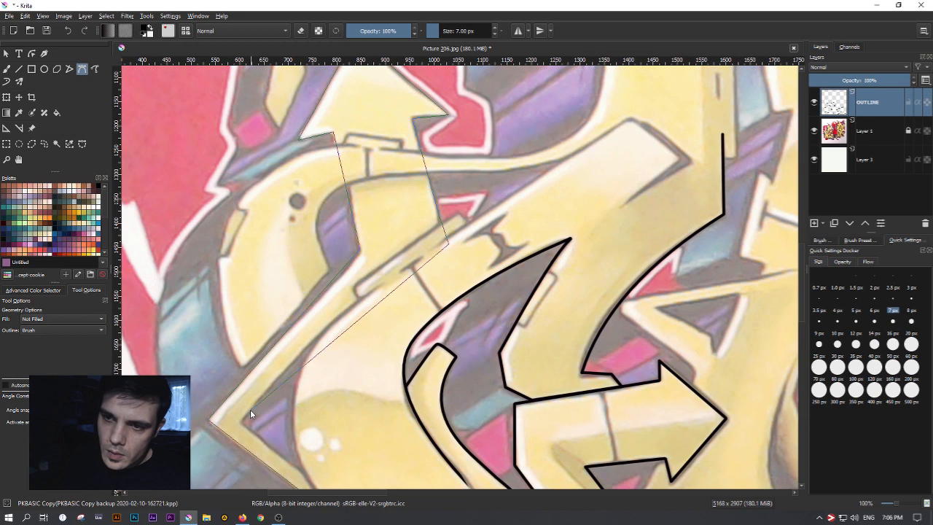
double_click(449, 243)
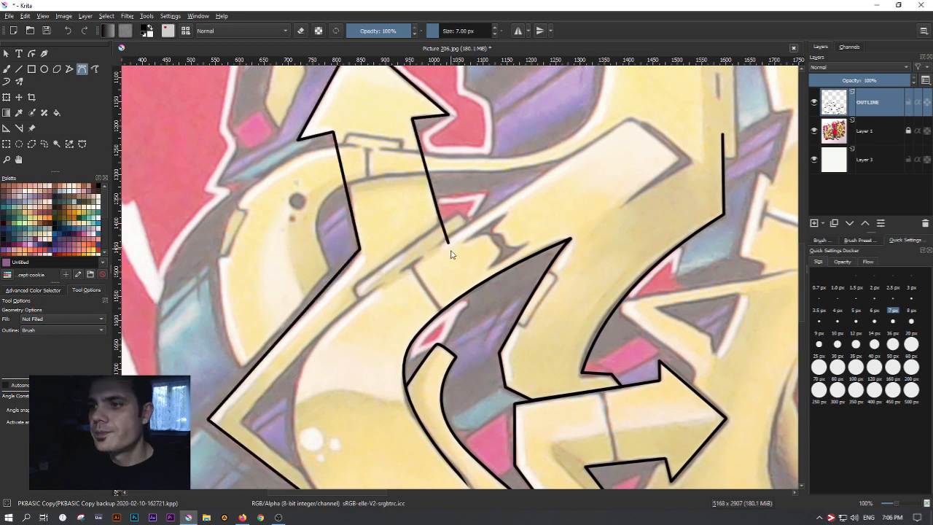
Trace the diagonal bar's squared upper end and its long upper edge down past the arrow shaft with a Bezier path
left_click_drag(460, 281, 523, 183)
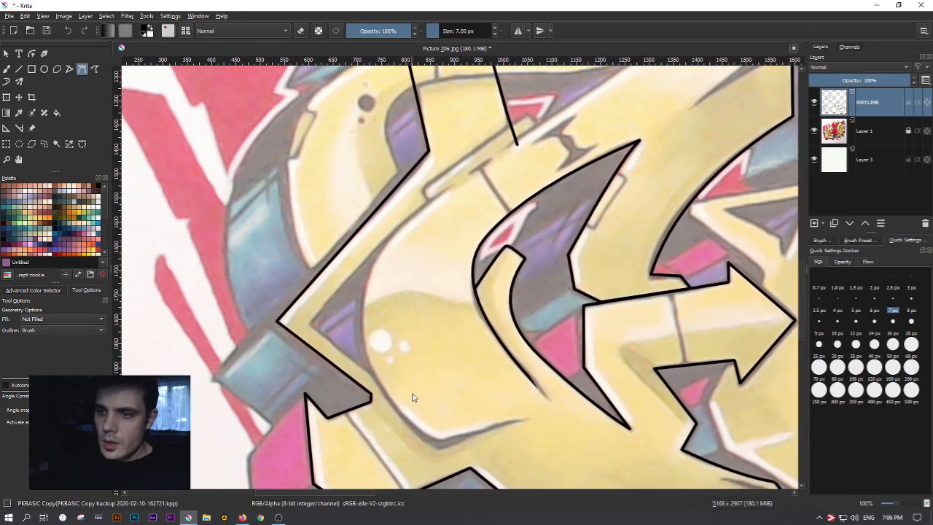
left_click_drag(405, 390, 357, 421)
left_click_drag(463, 207, 375, 317)
left_click(511, 241)
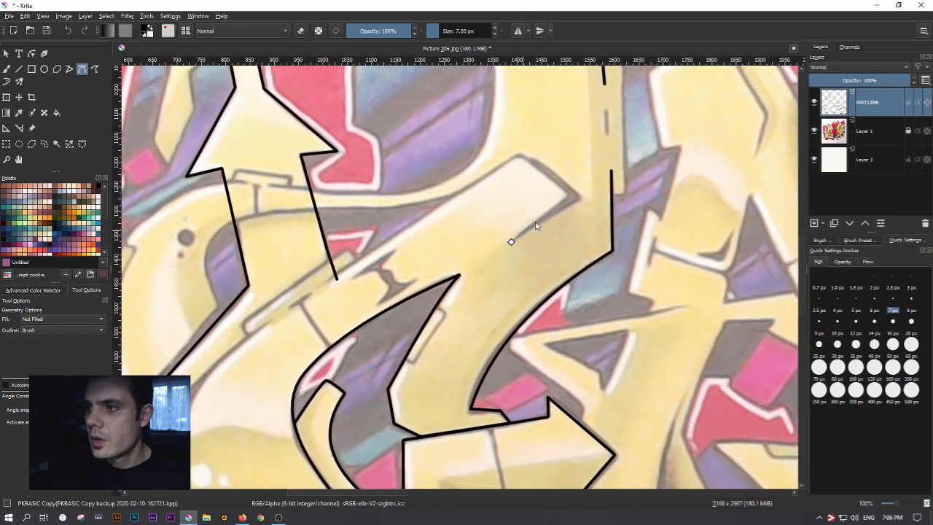
left_click(567, 194)
left_click(518, 156)
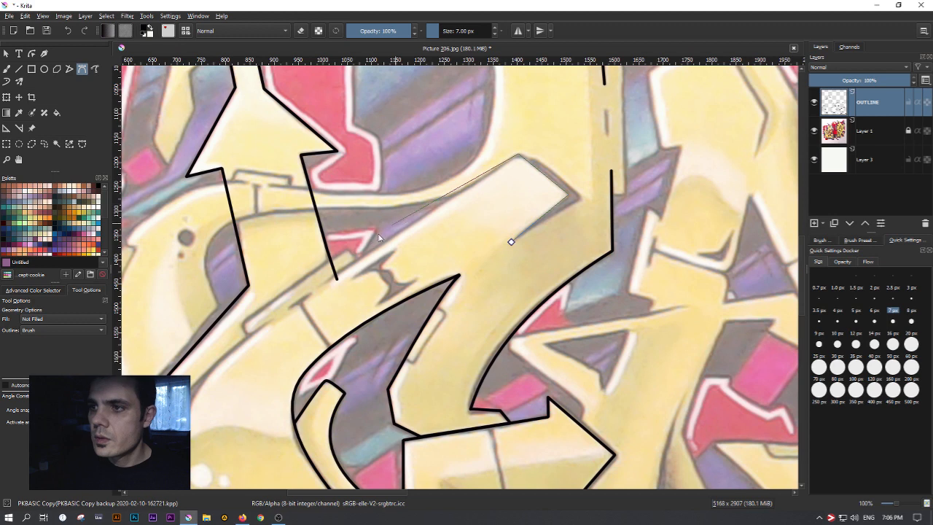
double_click(323, 284)
Trace the narrow raised strip along the diagonal bar's upper edge, including its short lower end, with a Bezier path
left_click_drag(377, 294, 524, 210)
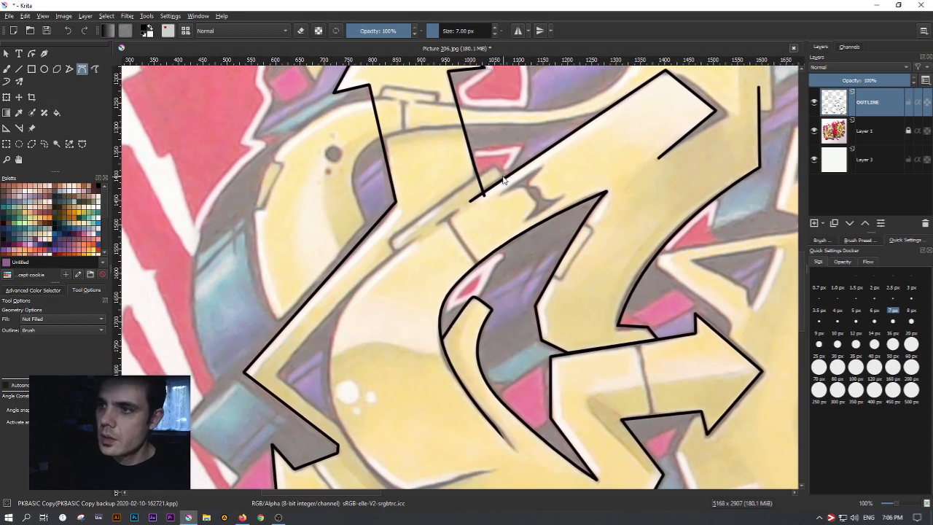
left_click(503, 175)
left_click(390, 241)
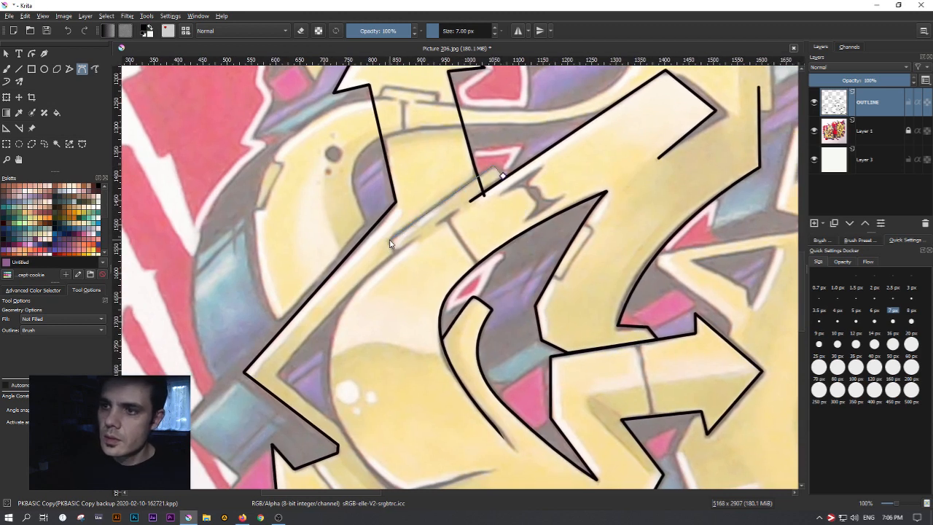
double_click(394, 252)
Trace the large rounded curve from below the strip to its lower corner, then the short edge rising from that corner
left_click_drag(419, 281, 436, 237)
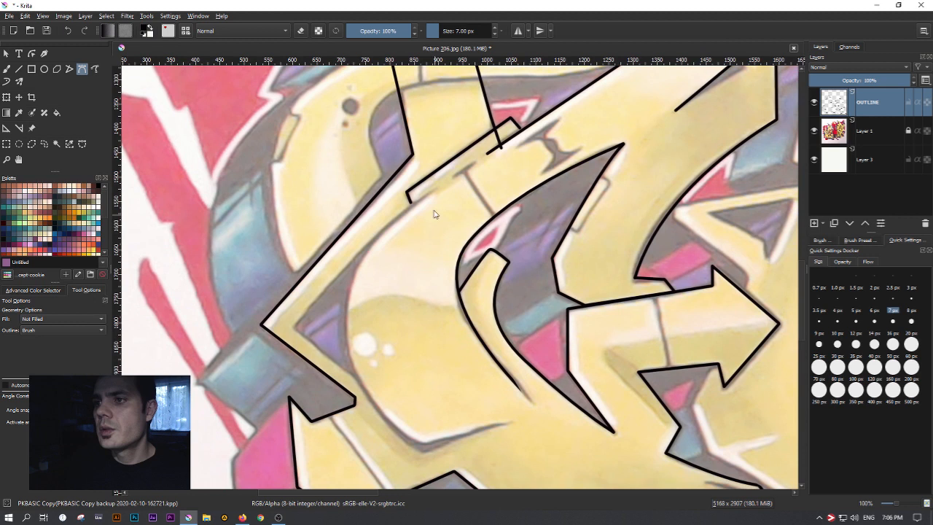
left_click(434, 191)
left_click_drag(358, 260, 348, 290)
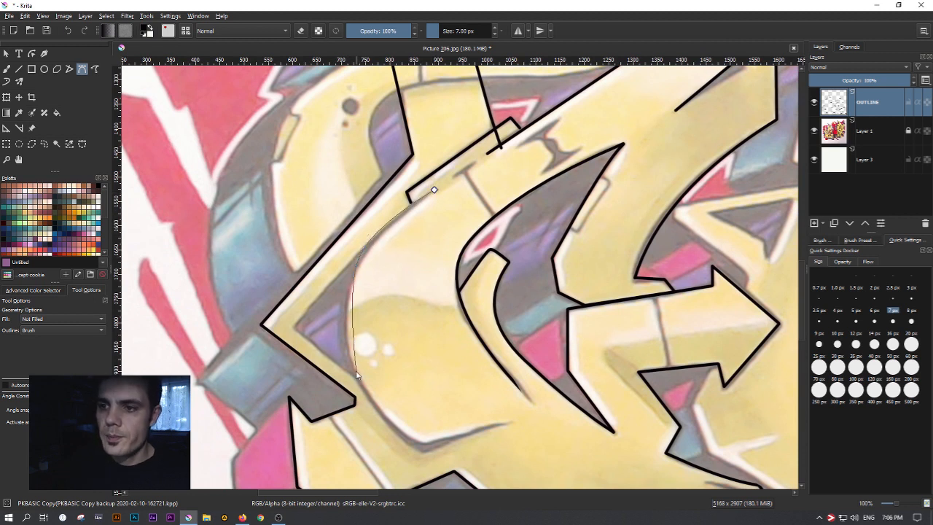
left_click_drag(351, 363, 372, 406)
left_click_drag(435, 449, 456, 460)
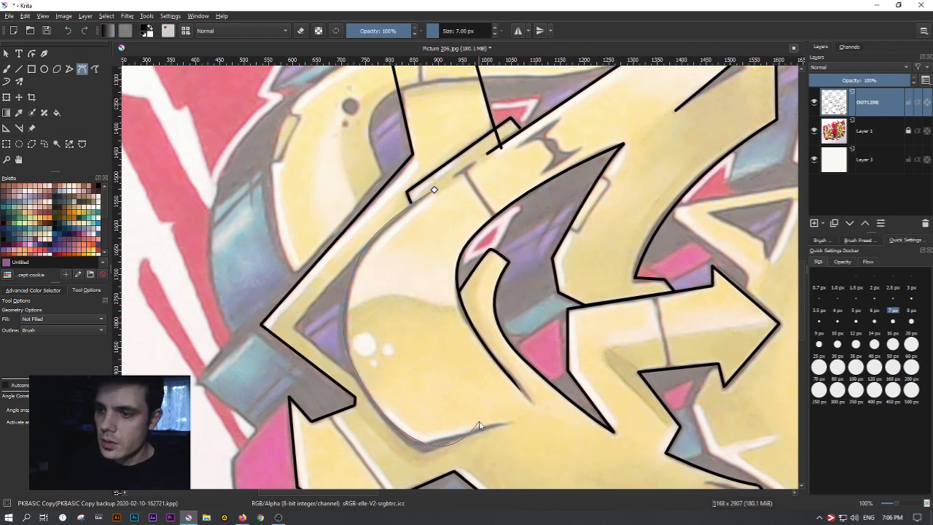
double_click(426, 443)
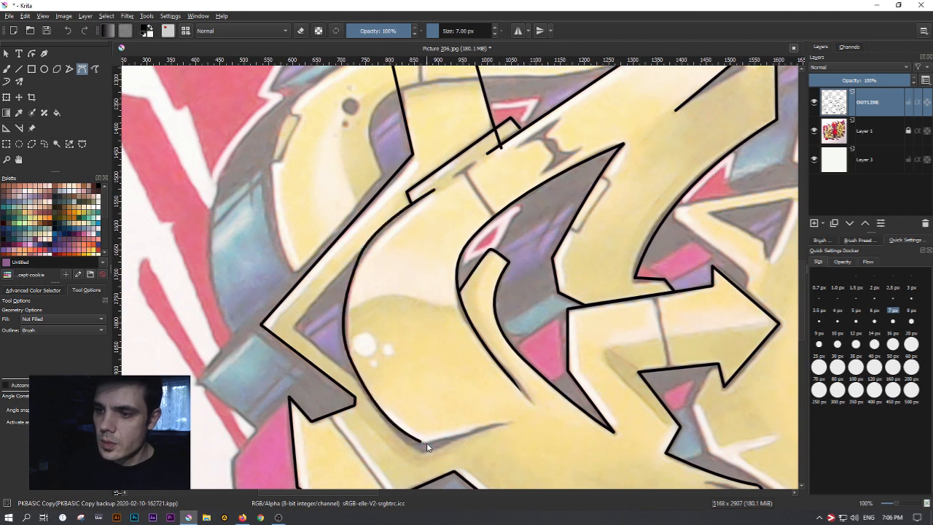
left_click(421, 439)
double_click(506, 427)
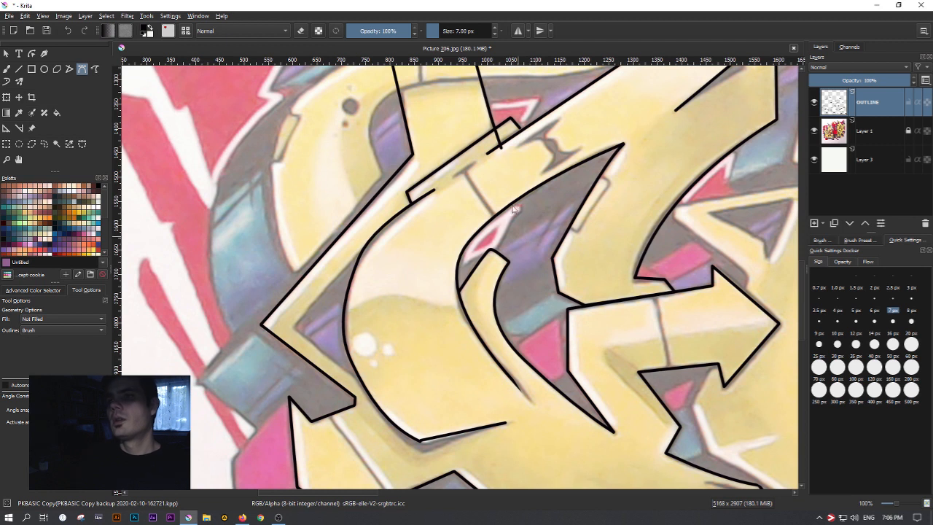
Trace the short dash below the strip and the line crossing the bar to the inner curve, and turn on eraser mode
mouse_move(450, 178)
left_mouse_down()
mouse_move(479, 161)
mouse_move(496, 216)
left_mouse_up()
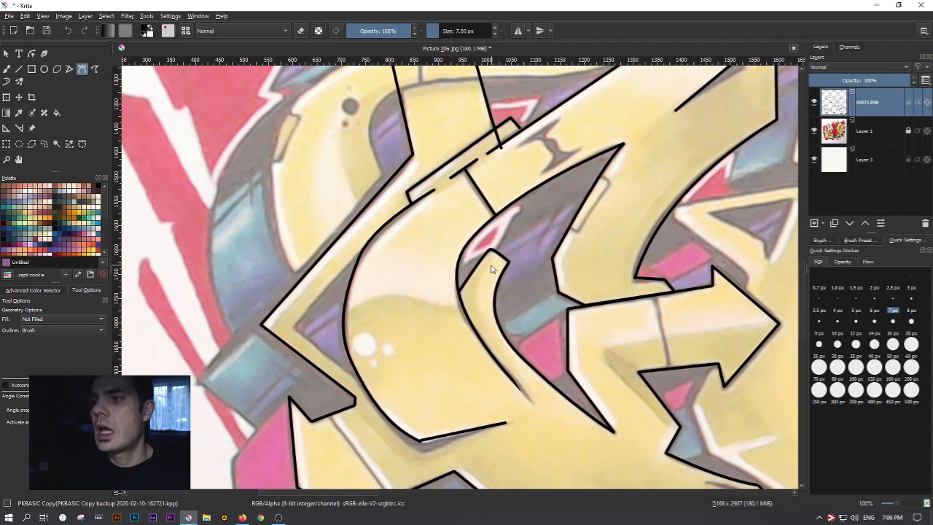
left_click_drag(524, 153, 408, 311)
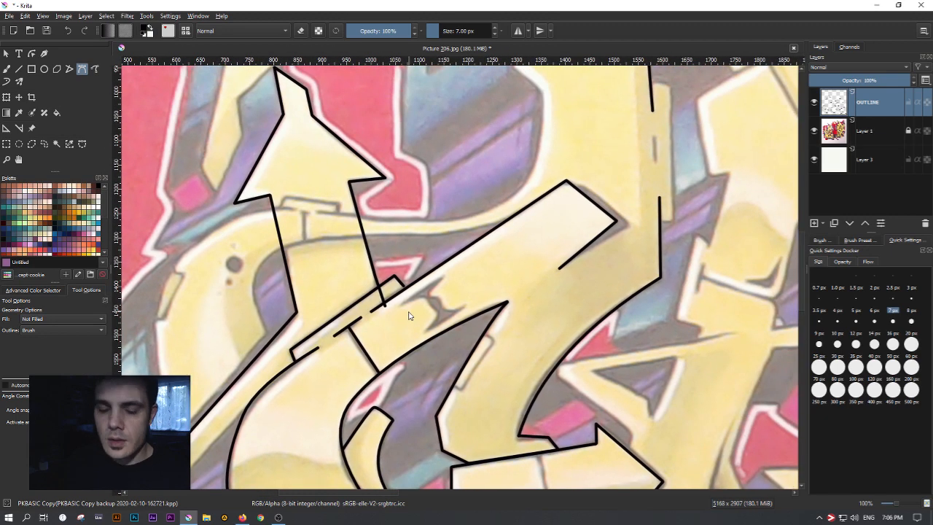
key("e")
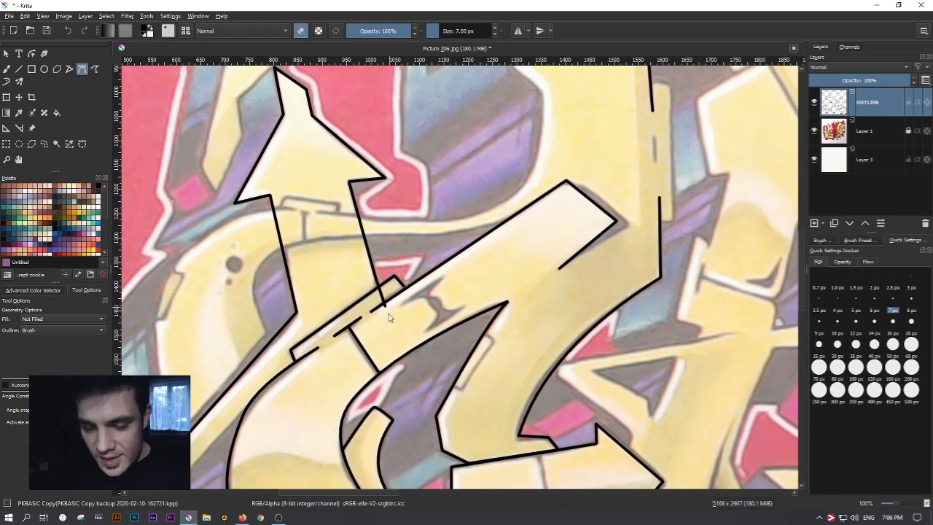
left_click_drag(433, 364, 433, 252)
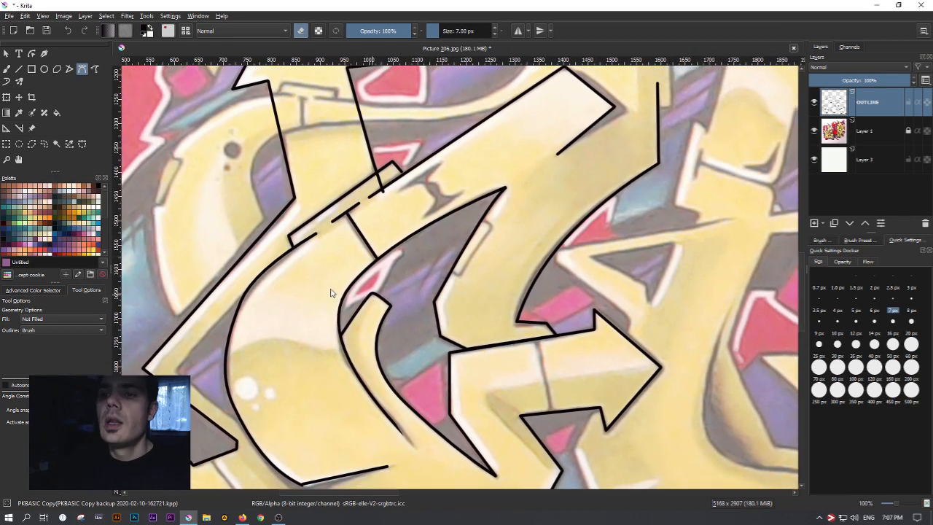
Hide Layer 1 and Layer 3 to examine the traced letter outline on its own
scroll(325, 270, "down", 2)
scroll(326, 270, "down", 3)
scroll(325, 270, "up", 3)
scroll(325, 271, "down", 2)
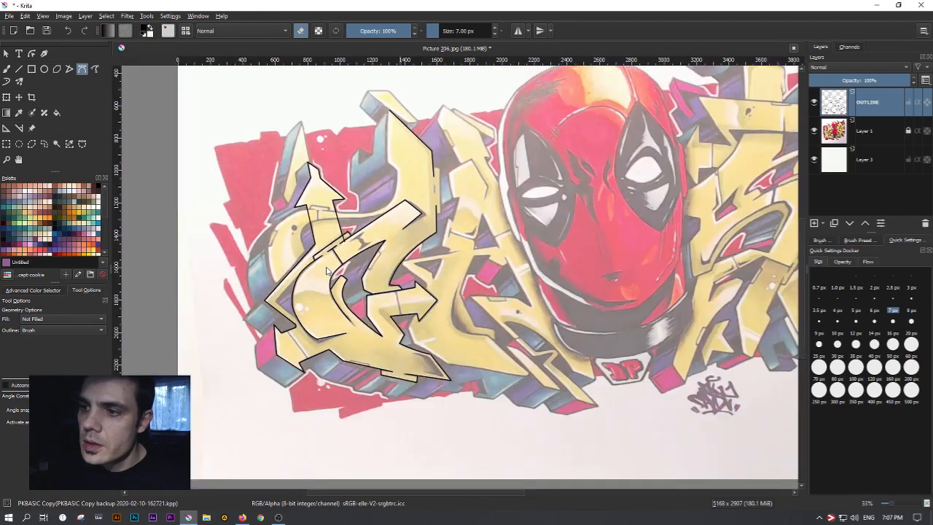
scroll(329, 274, "up", 1)
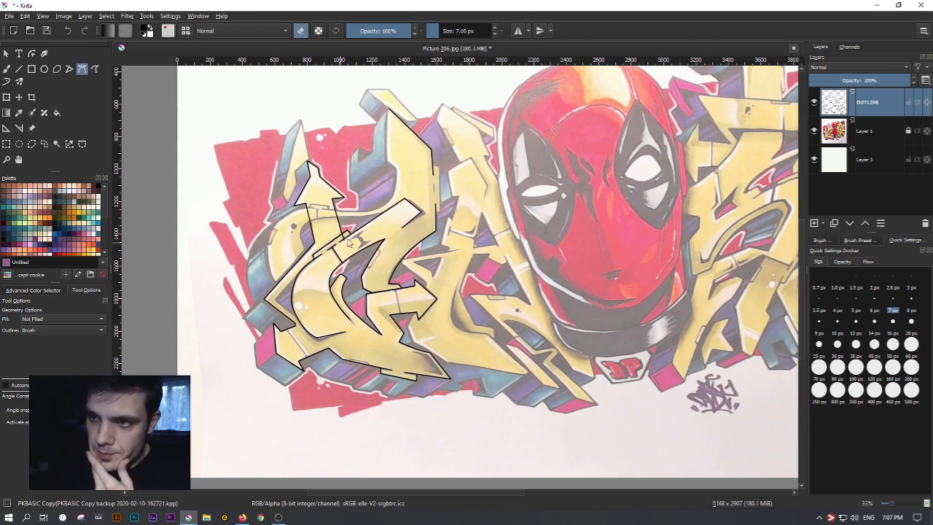
left_click(815, 130)
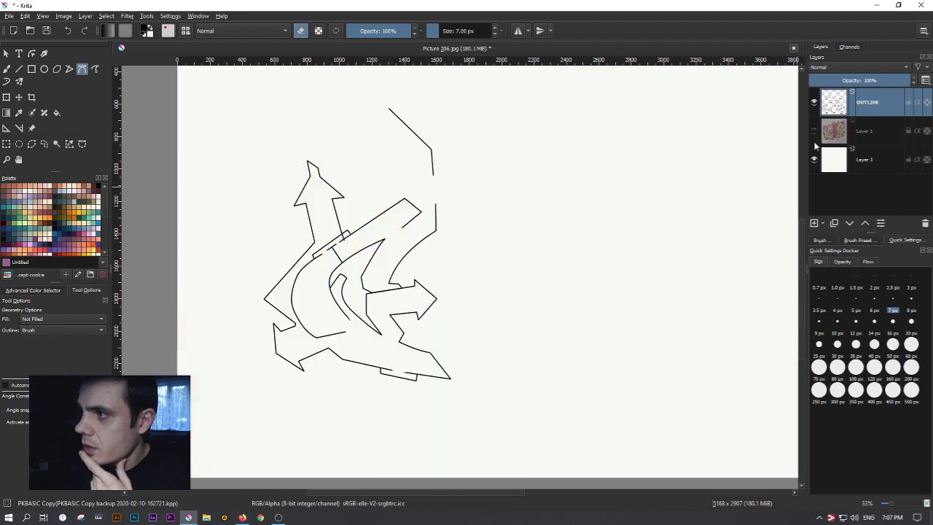
left_click(814, 160)
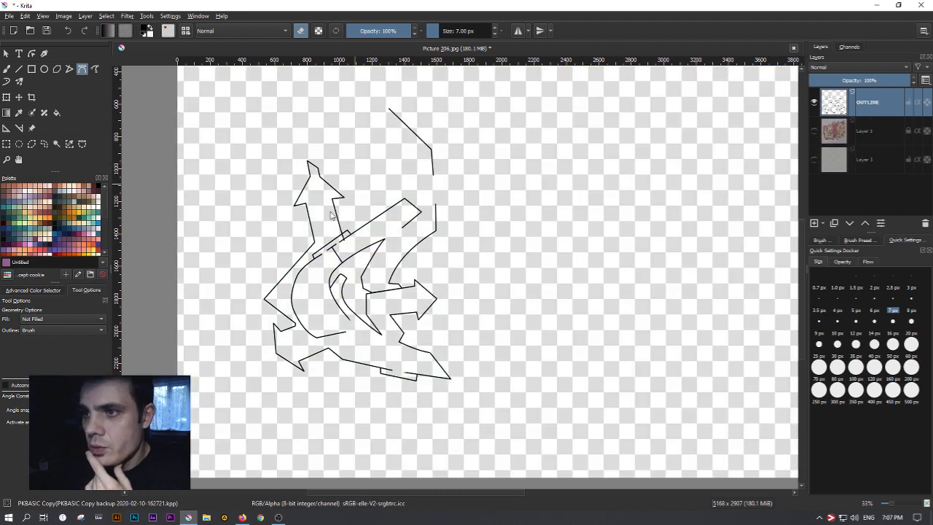
scroll(383, 330, "down", 2)
scroll(314, 290, "up", 2)
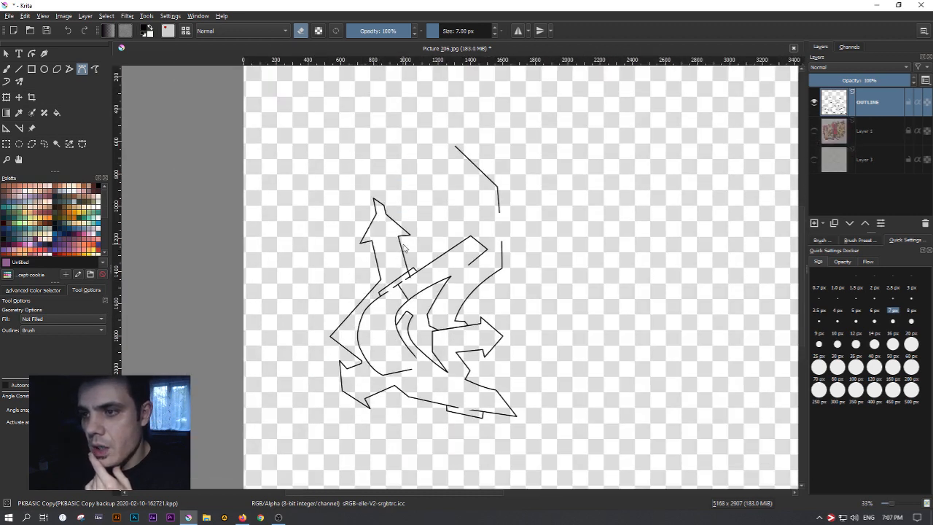
Add a new paint layer above OUTLINE and set up a freehand brush at 80 px in magenta
scroll(323, 313, "up", 2)
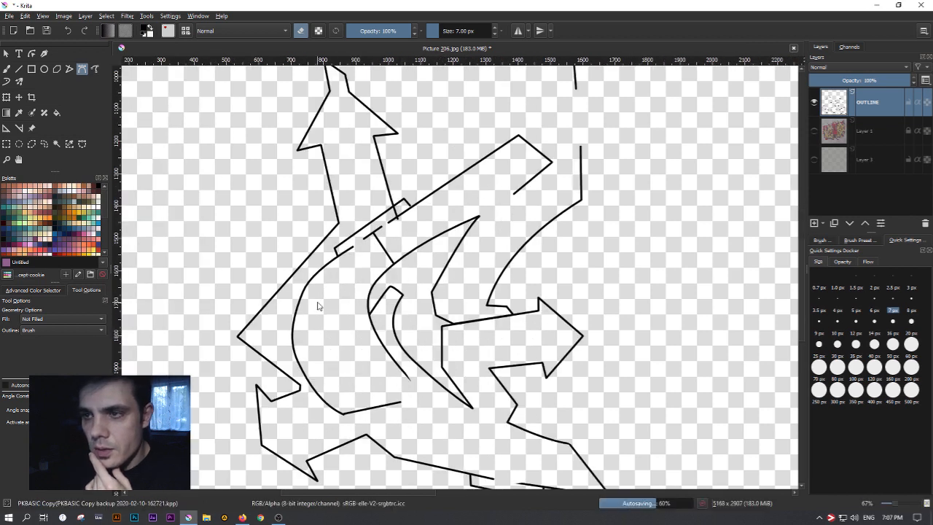
scroll(318, 306, "down", 1)
scroll(318, 306, "down", 1)
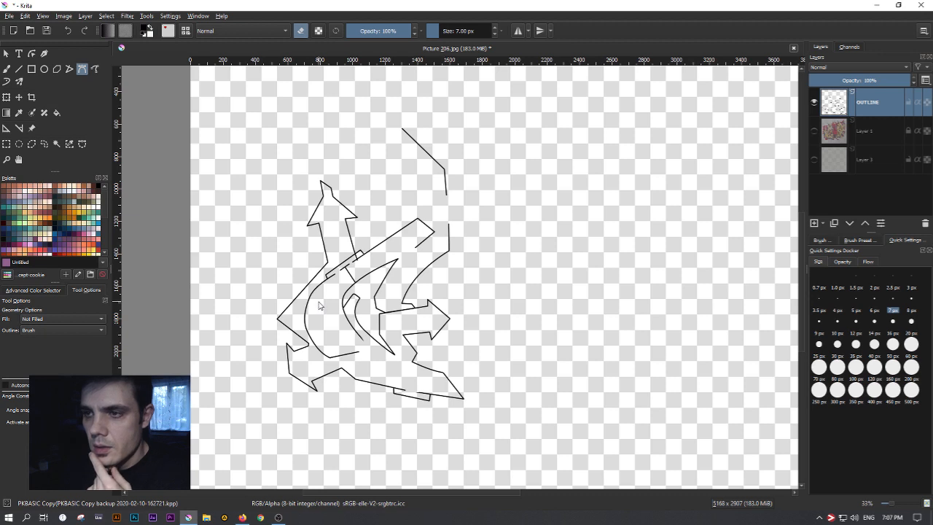
left_click(815, 223)
left_click(8, 68)
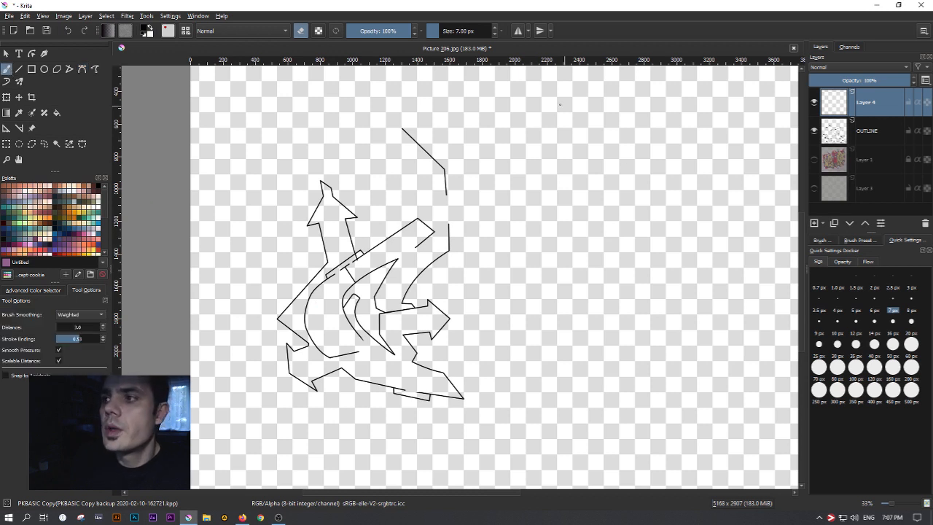
left_click(837, 368)
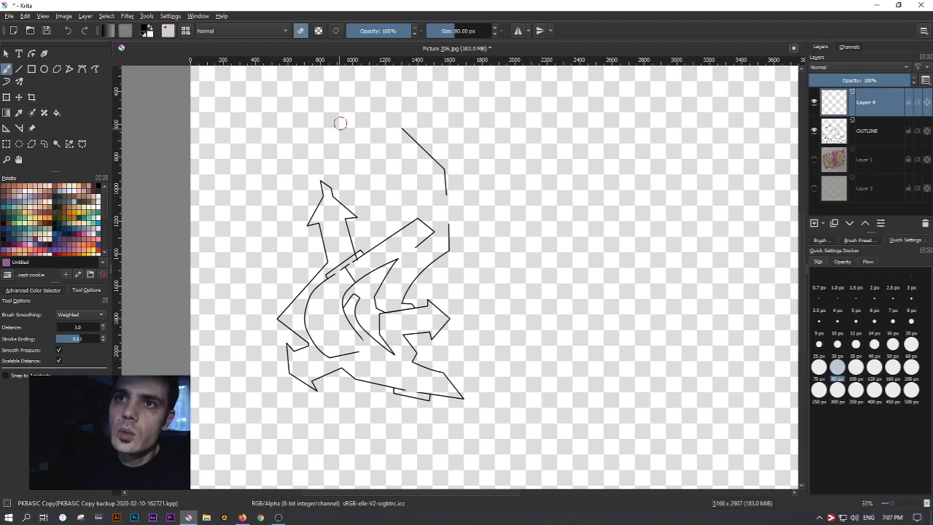
left_click(147, 29)
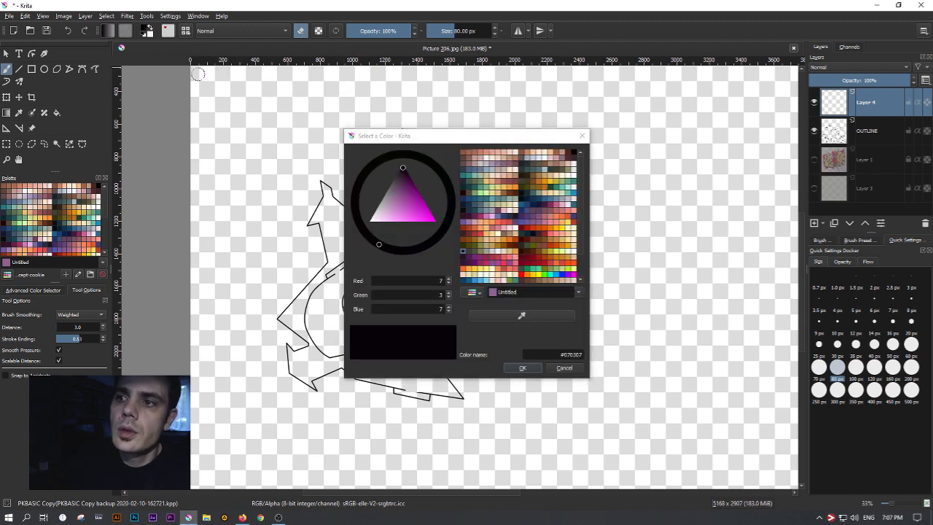
left_click(426, 207)
left_click(519, 369)
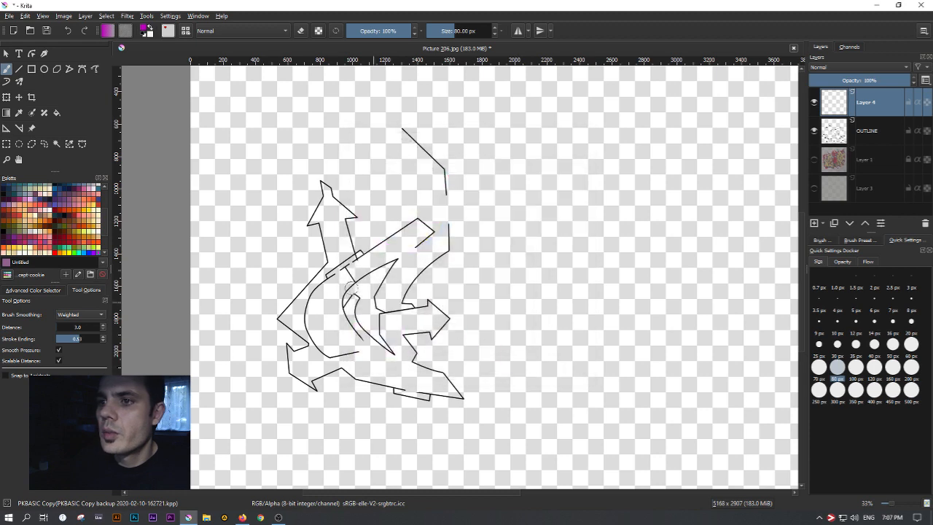
Move Layer 4 below OUTLINE and paint magenta along the arrow stem and the letter's outer corner
mouse_move(324, 188)
left_mouse_down()
mouse_move(328, 208)
mouse_move(319, 218)
left_mouse_up()
mouse_move(877, 108)
left_mouse_down()
mouse_move(874, 133)
mouse_move(883, 145)
left_mouse_up()
mouse_move(317, 223)
left_mouse_down()
mouse_move(331, 260)
mouse_move(283, 318)
mouse_move(303, 335)
mouse_move(303, 312)
left_mouse_up()
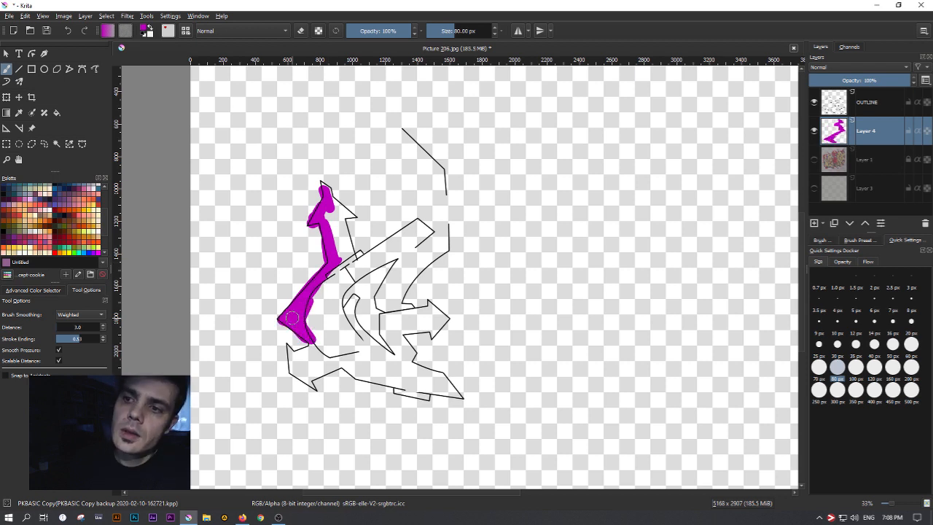
Erase the magenta spilling outside the letter's long diagonal outline and the arrow stem with a 51 px eraser
scroll(291, 318, "up", 3)
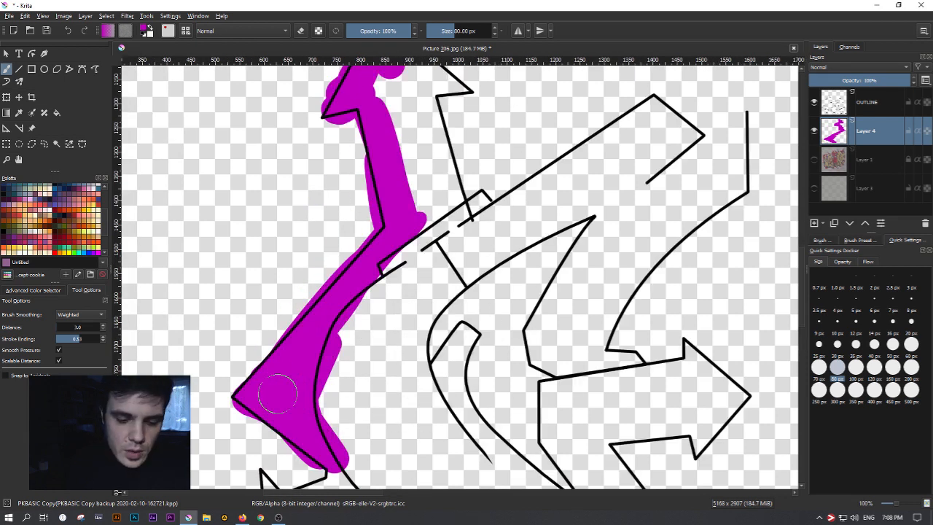
key("e")
key("bracketleft")
key("bracketleft")
key("bracketleft")
key("bracketleft")
key("bracketleft")
key("bracketleft")
mouse_move(331, 262)
left_mouse_down()
mouse_move(308, 280)
mouse_move(341, 255)
mouse_move(281, 317)
mouse_move(368, 222)
mouse_move(358, 164)
left_mouse_up()
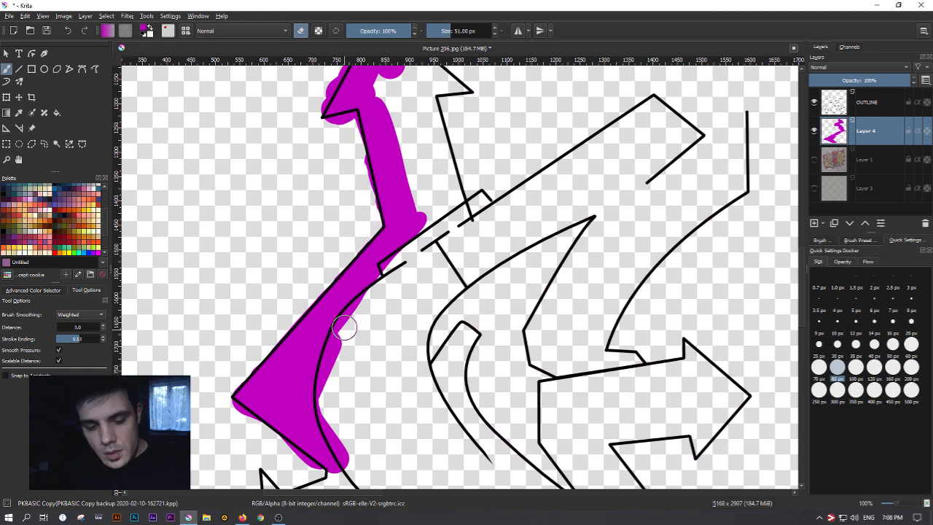
Undo all the magenta painting and erasing on Layer 4, including its move below OUTLINE
key("ctrl+z")
key("ctrl+z")
key("ctrl+z")
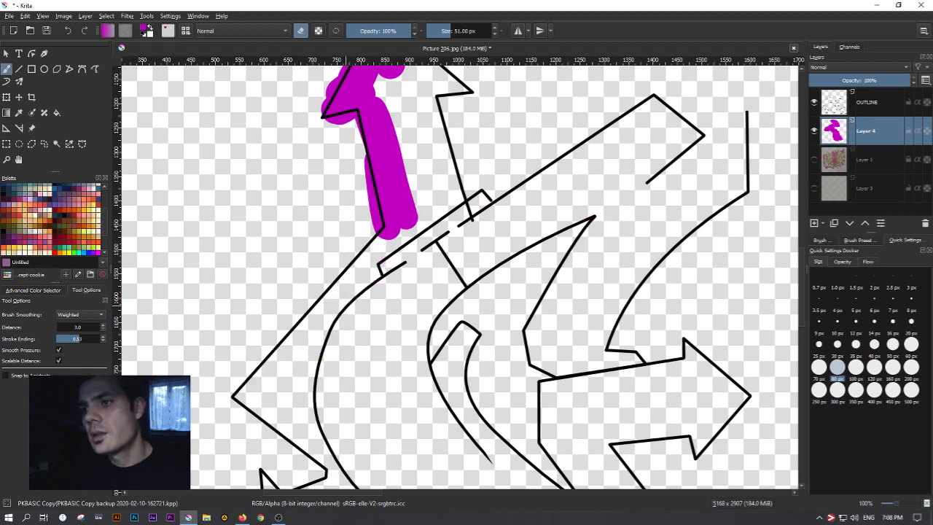
key("ctrl+z")
key("ctrl+z")
key("ctrl+z")
key("ctrl+z")
key("ctrl+z")
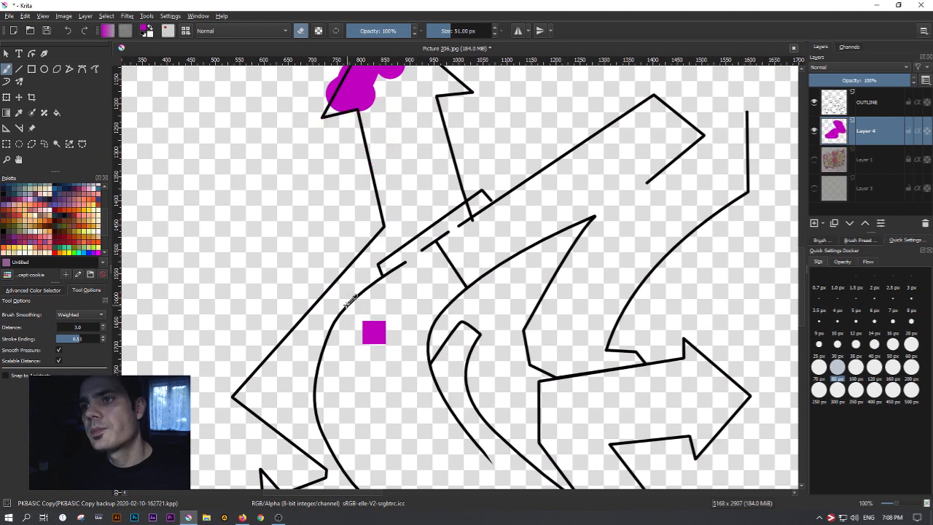
key("ctrl+z")
key("ctrl+z")
key("ctrl+z")
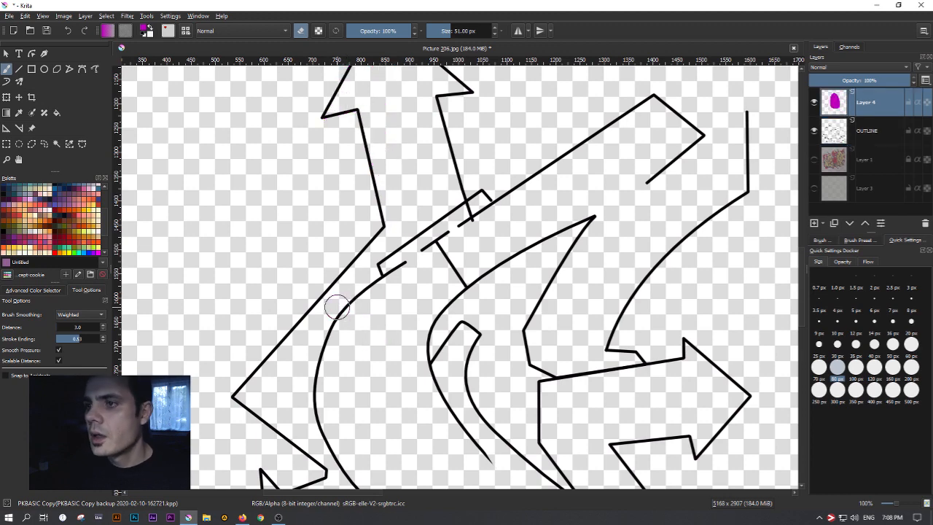
scroll(352, 248, "down", 2)
key("ctrl+z")
key("ctrl+z")
key("ctrl+z")
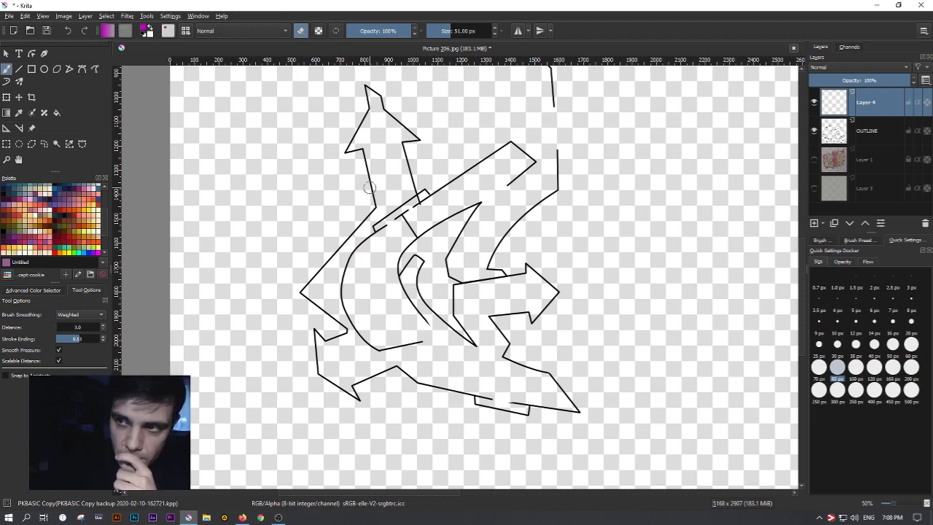
On the OUTLINE layer, erase the end of the arrow stem's line that crosses the raised strip, using a 16 px eraser
scroll(377, 183, "down", 2)
scroll(377, 183, "up", 4)
scroll(378, 182, "down", 3)
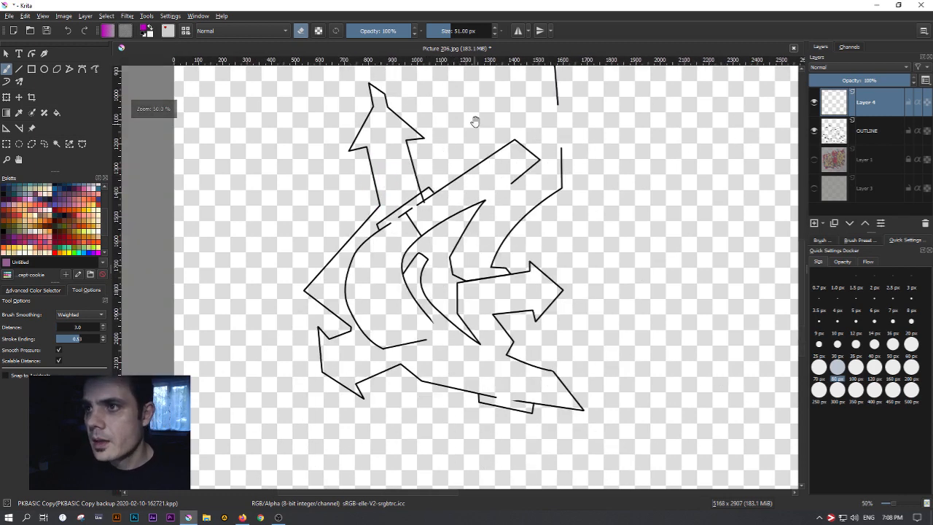
left_click_drag(476, 122, 381, 210)
scroll(293, 291, "down", 2)
scroll(292, 293, "up", 5)
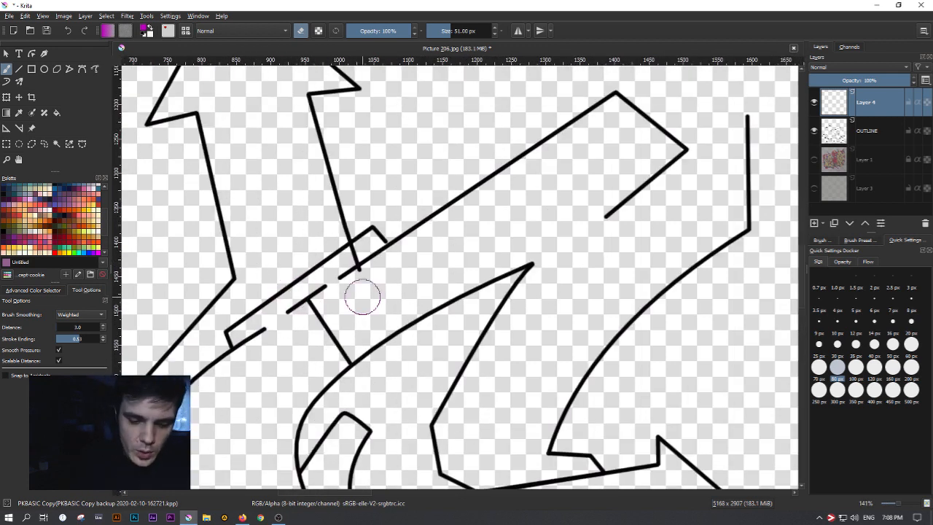
key("bracketleft")
key("bracketleft")
key("bracketleft")
key("bracketleft")
key("bracketleft")
key("bracketleft")
key("bracketleft")
key("bracketleft")
key("bracketleft")
key("bracketleft")
key("bracketleft")
key("bracketleft")
key("bracketleft")
key("bracketleft")
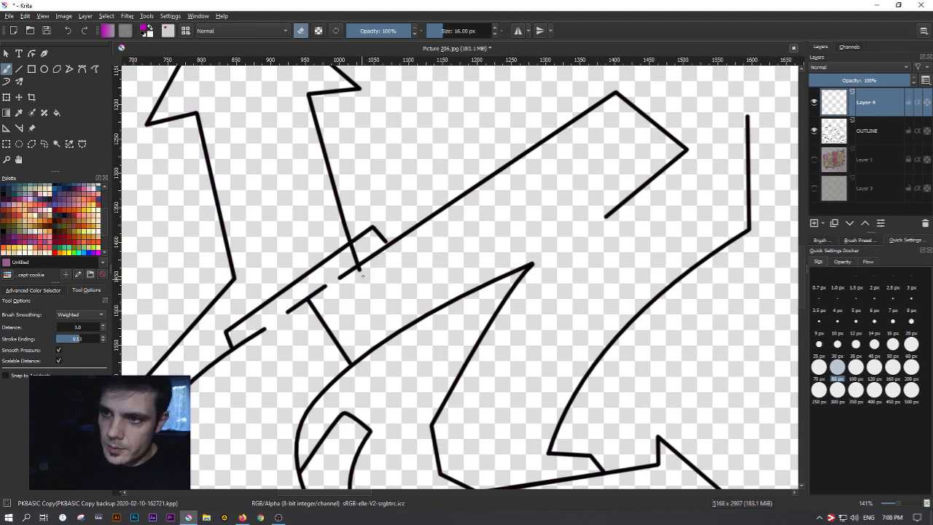
key("Page_Down")
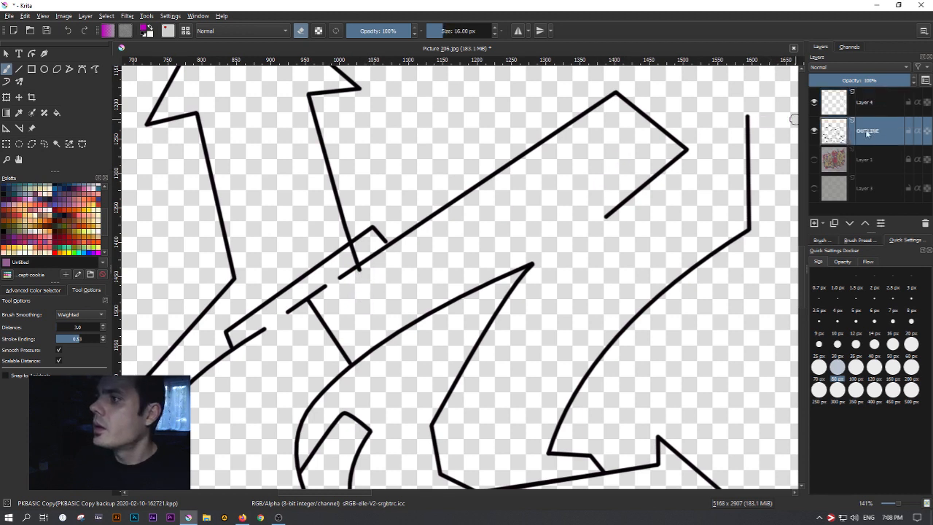
mouse_move(347, 253)
left_mouse_down()
mouse_move(360, 251)
mouse_move(351, 261)
left_mouse_up()
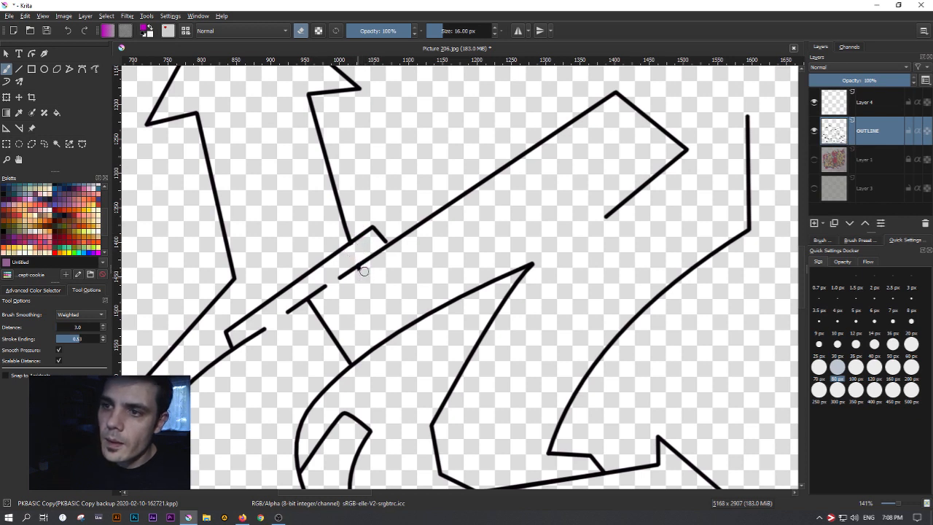
Erase the stem line's last remnant, taper the broken line ends below the strip, and show Layer 1 and Layer 3 again
left_click_drag(366, 269, 363, 272)
left_click_drag(283, 309, 349, 265)
left_click_drag(274, 318, 247, 332)
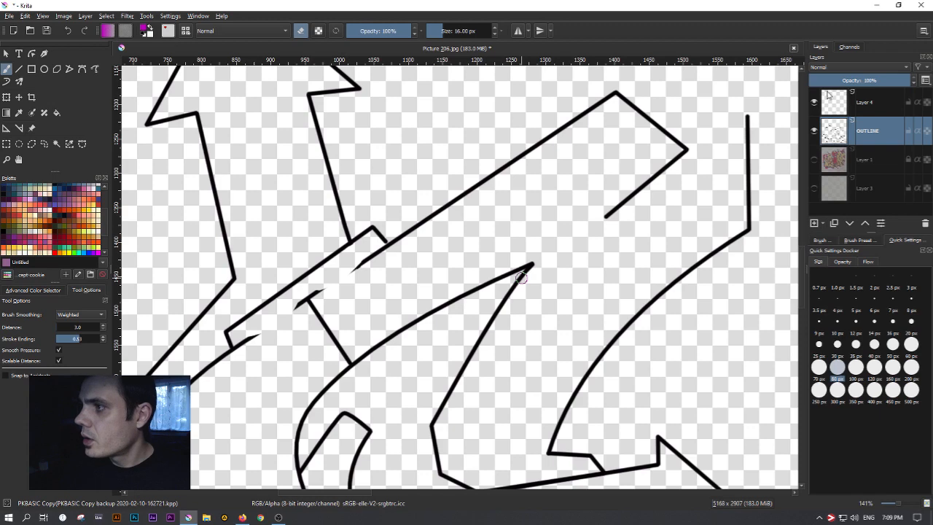
left_click(814, 160)
left_click(815, 188)
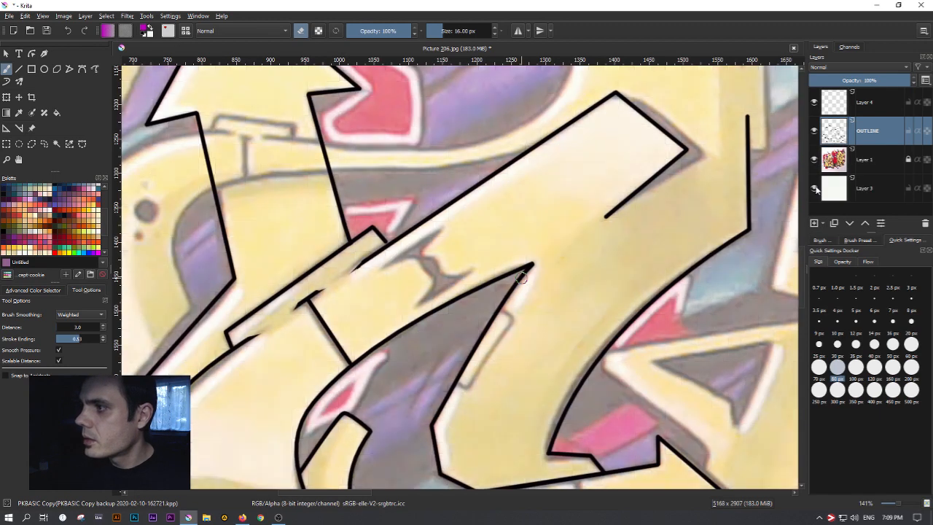
Check the live chat in YouTube Studio and the broadcast in OBS Studio, and return to Krita
left_click(242, 518)
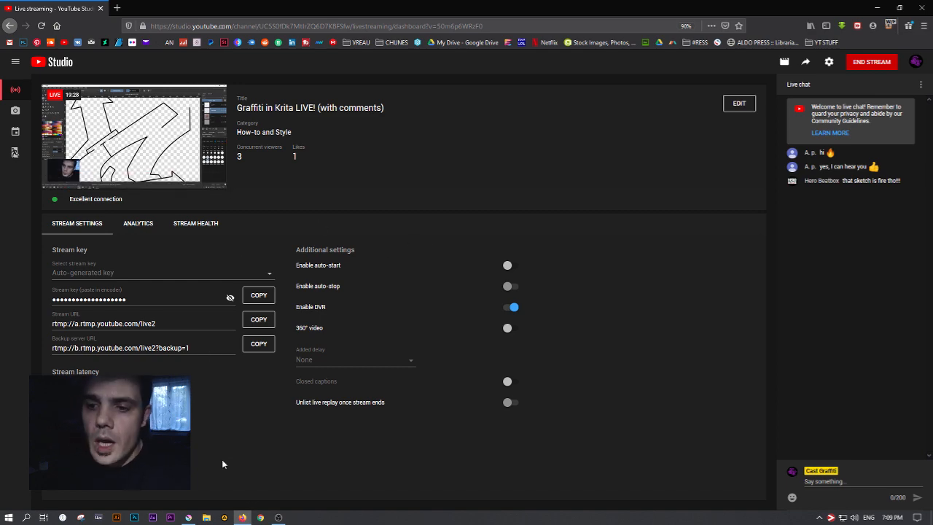
left_click(278, 518)
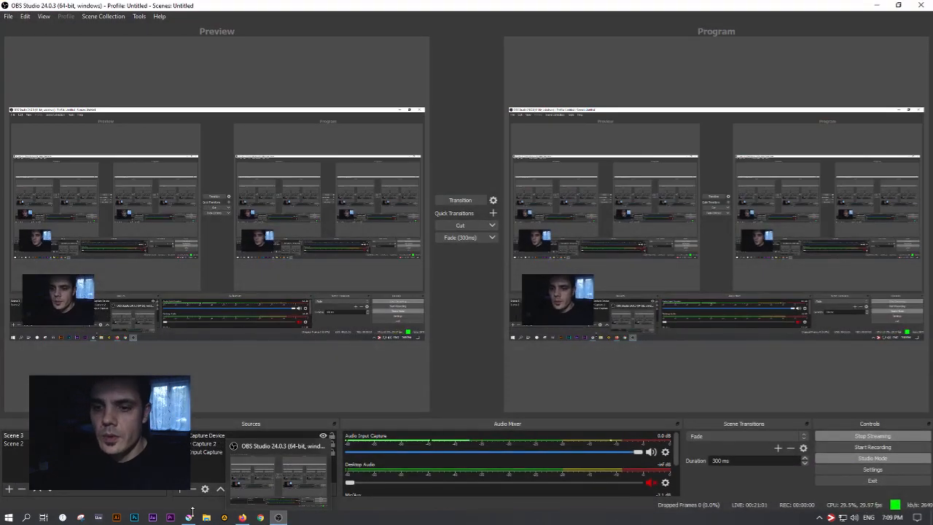
left_click(188, 517)
Try a Bezier path around the narrow strip beside the tall upright's outer edge, and turn off eraser mode
scroll(271, 264, "down", 5)
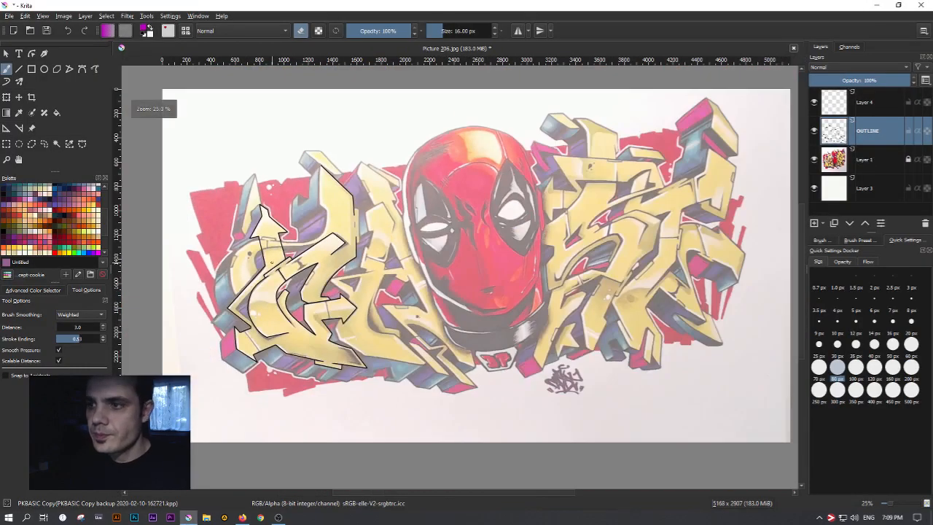
scroll(343, 161, "up", 3)
scroll(315, 158, "up", 2)
scroll(473, 251, "down", 2)
left_click_drag(625, 203, 479, 272)
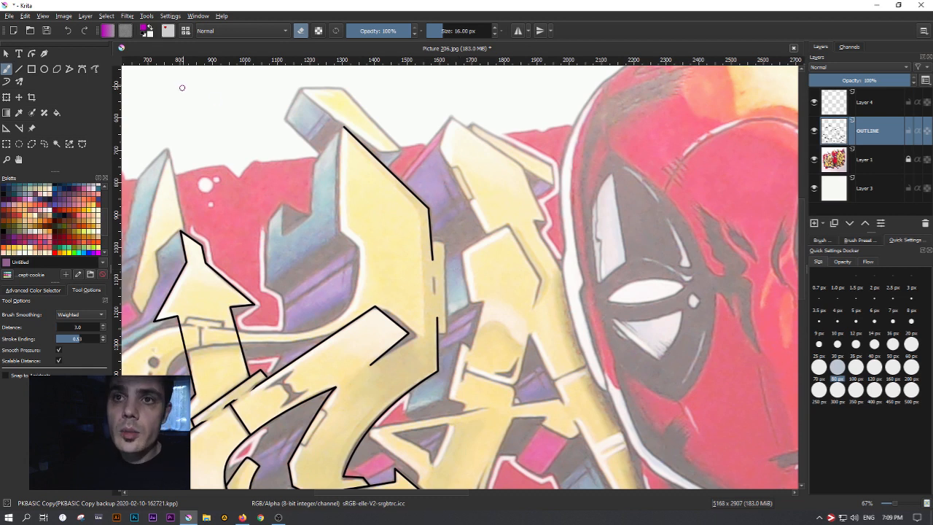
key("p")
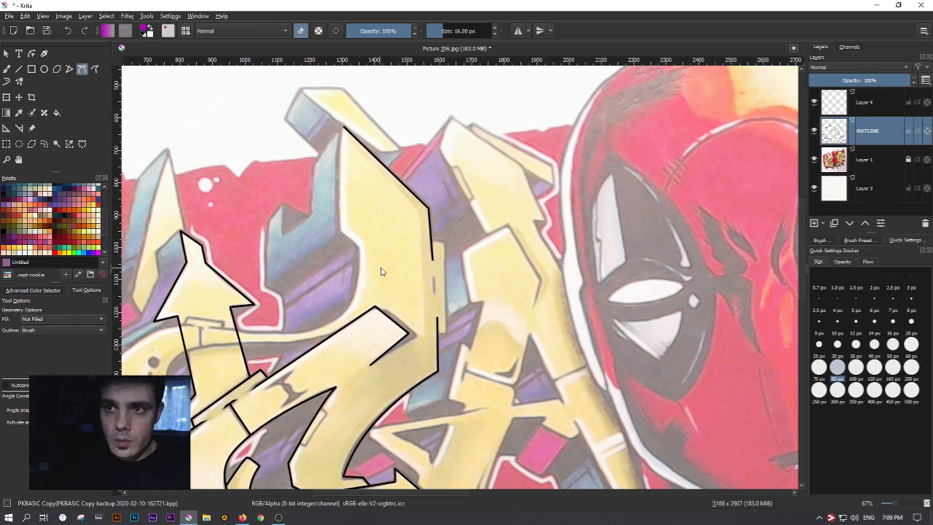
left_click(431, 239)
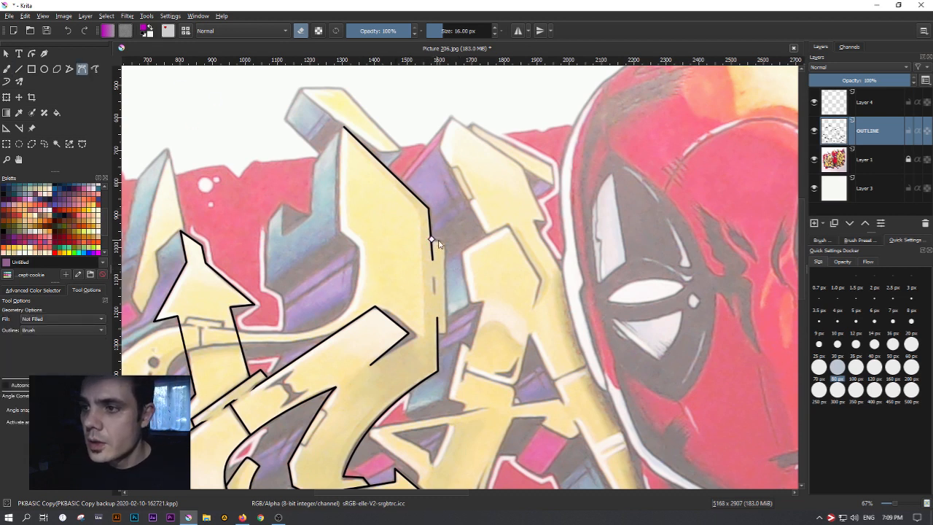
double_click(438, 333)
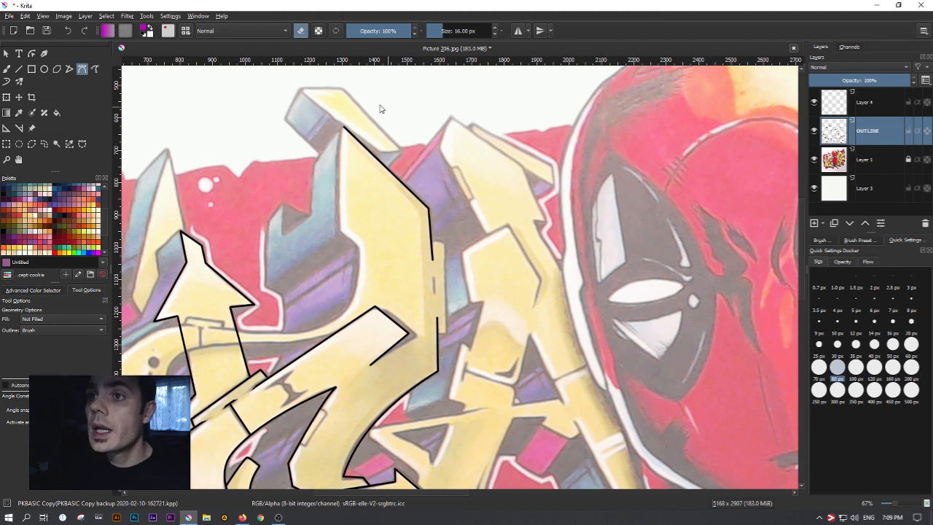
left_click(305, 31)
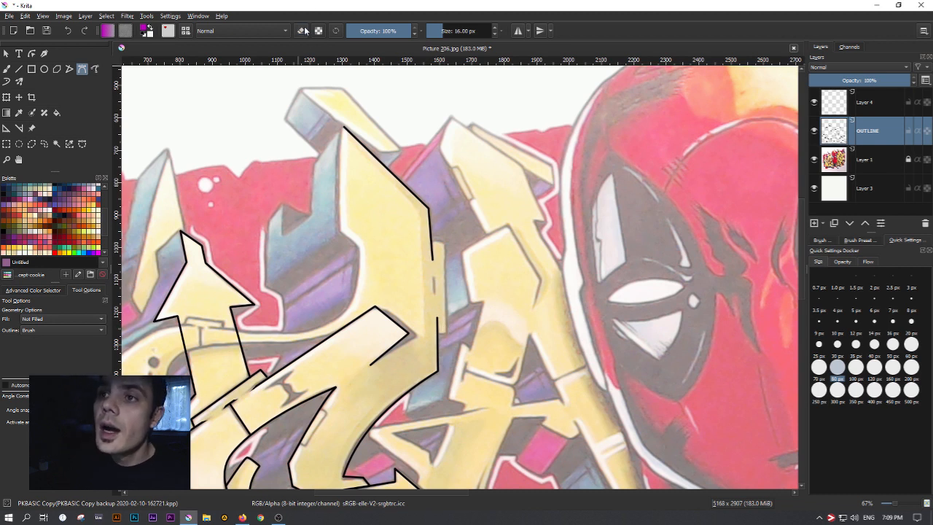
Try to trace the narrow strip beside the upright with a 16 px magenta path, and undo it
left_click(431, 240)
left_click(444, 243)
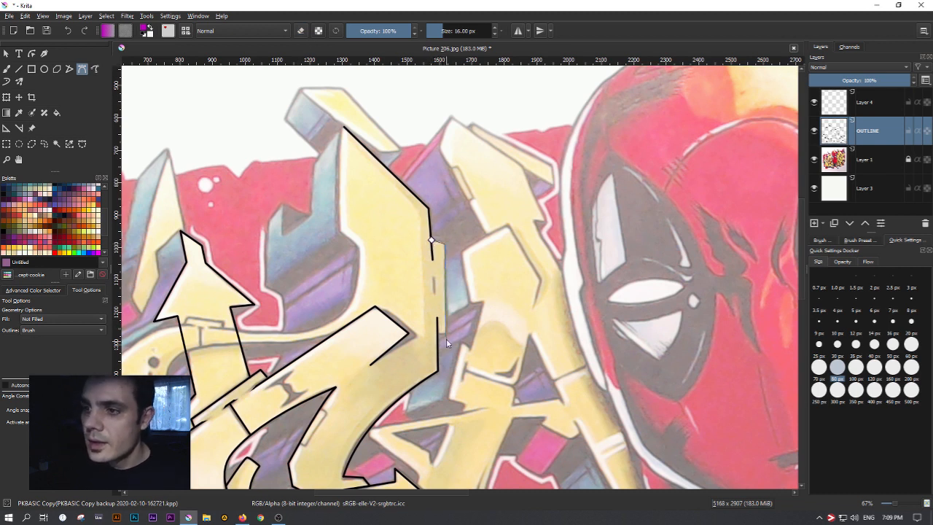
double_click(437, 333)
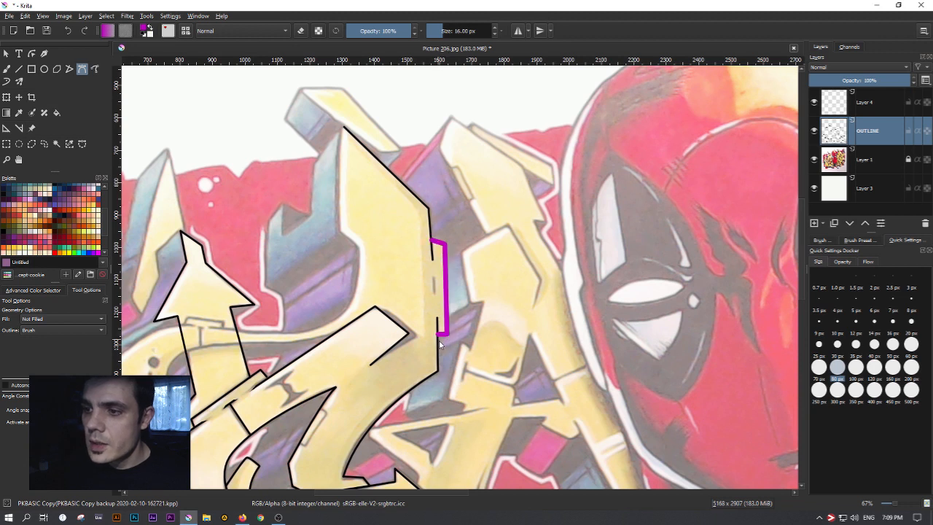
key("ctrl+z")
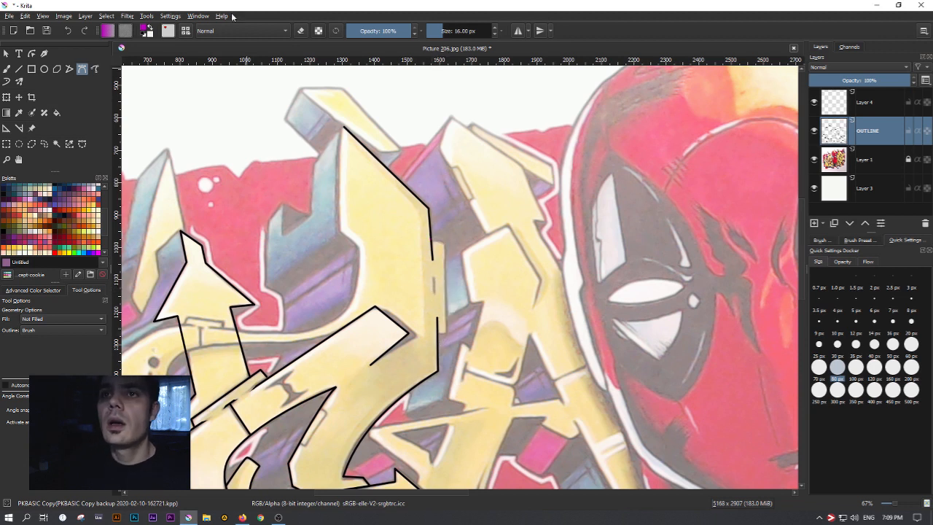
Trace the upright's inner edge from its top tip down through the short diagonal notch with a black 7 px Bezier path
left_click(144, 34)
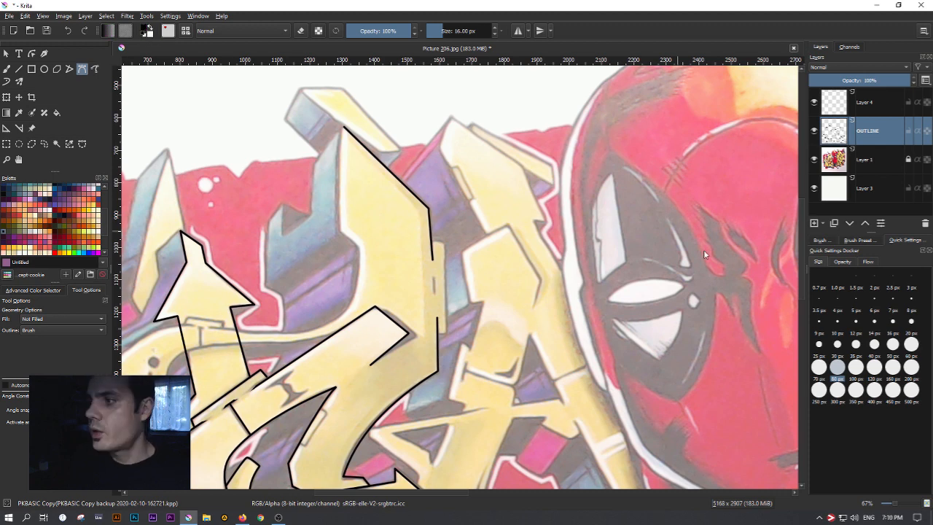
left_click(893, 311)
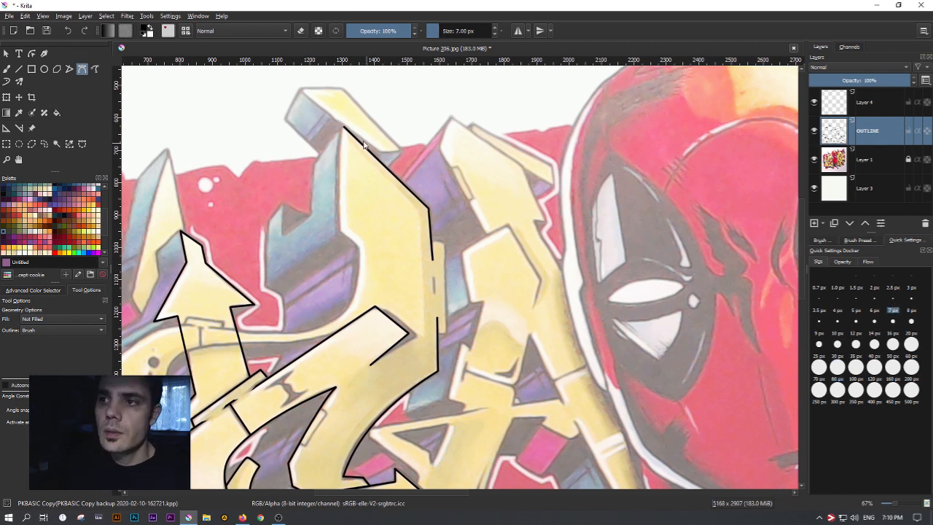
left_click(343, 128)
left_click(341, 233)
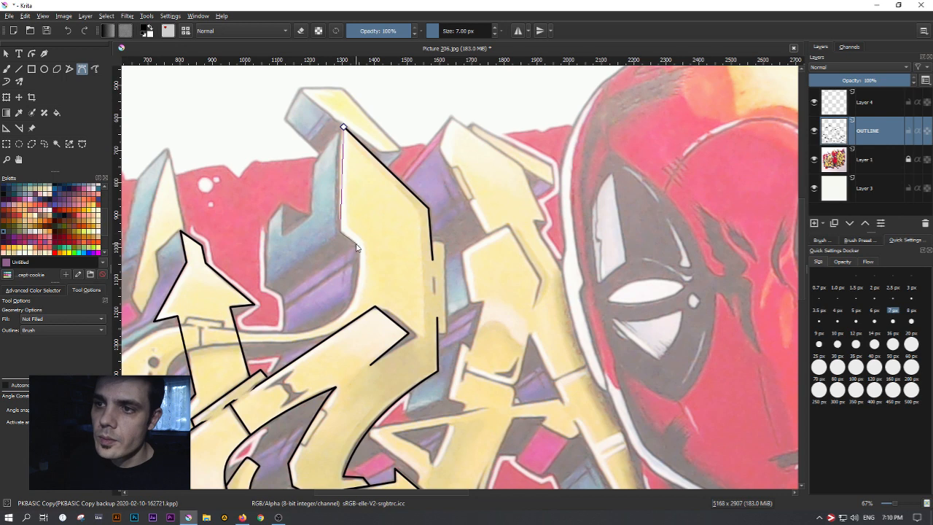
double_click(357, 246)
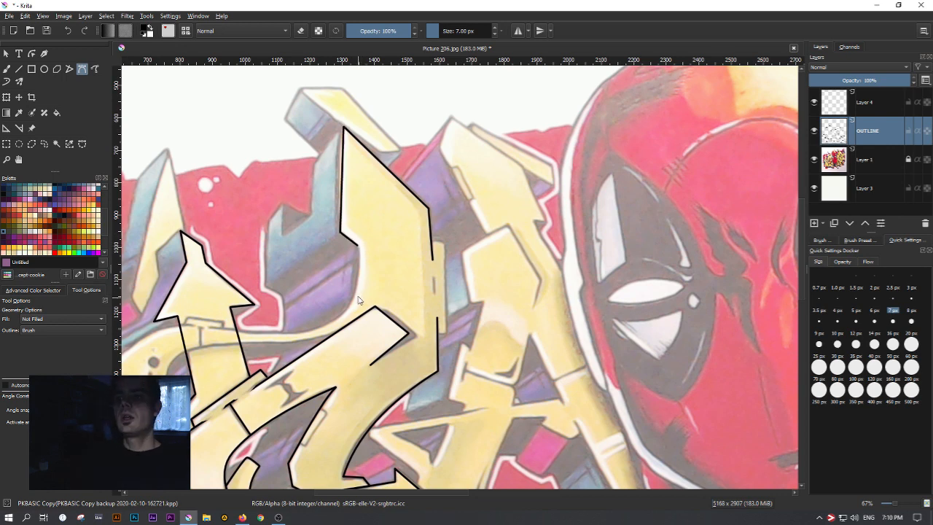
Trace the narrow strip beside the tall upright's outer edge, including the short dash between its gaps, with black 7 px Bezier paths
left_click_drag(374, 273, 393, 201)
left_click(452, 205)
double_click(453, 220)
left_click(452, 169)
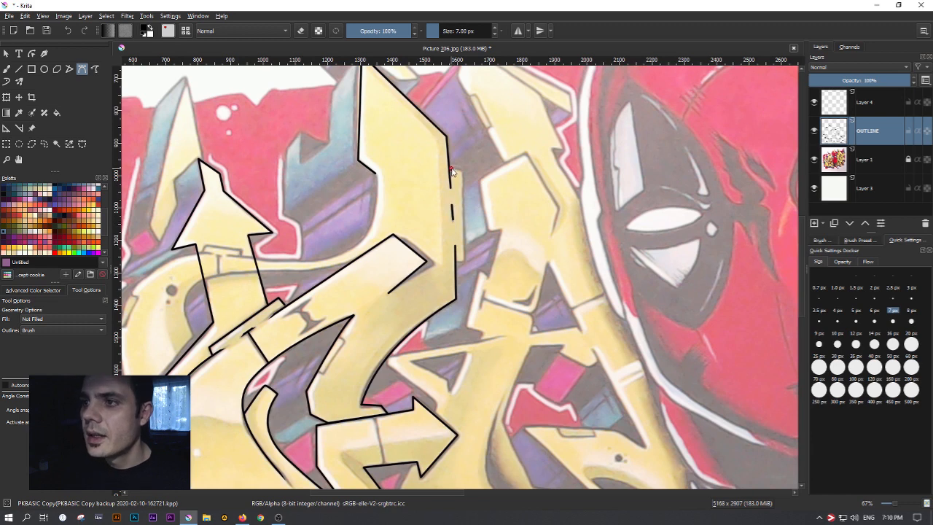
double_click(455, 261)
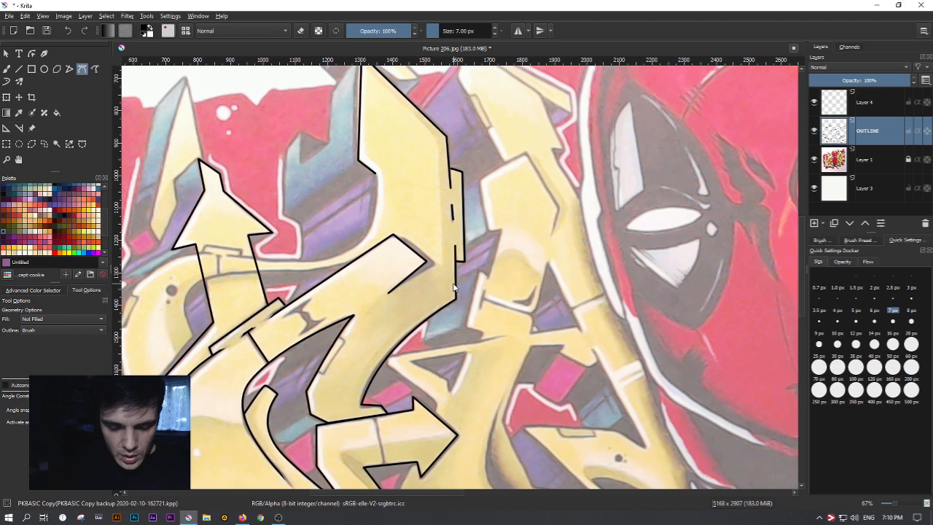
key("b")
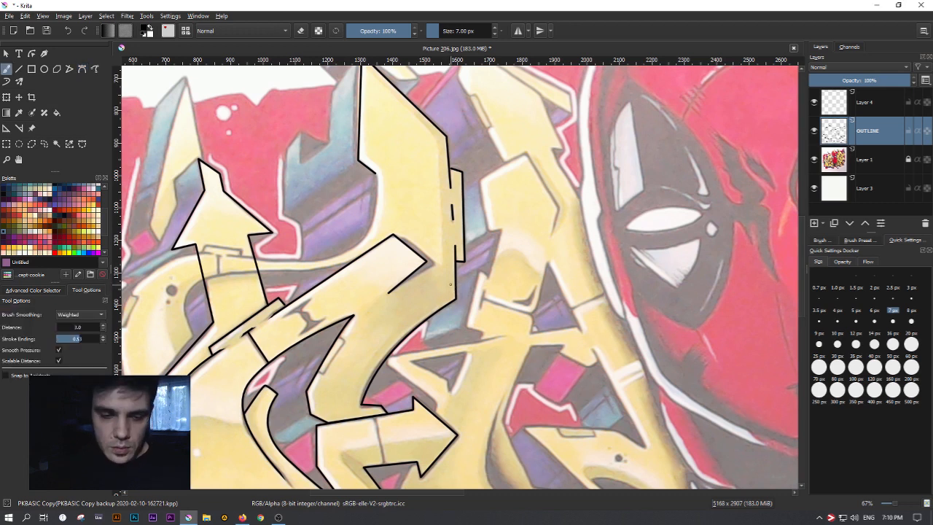
key("p")
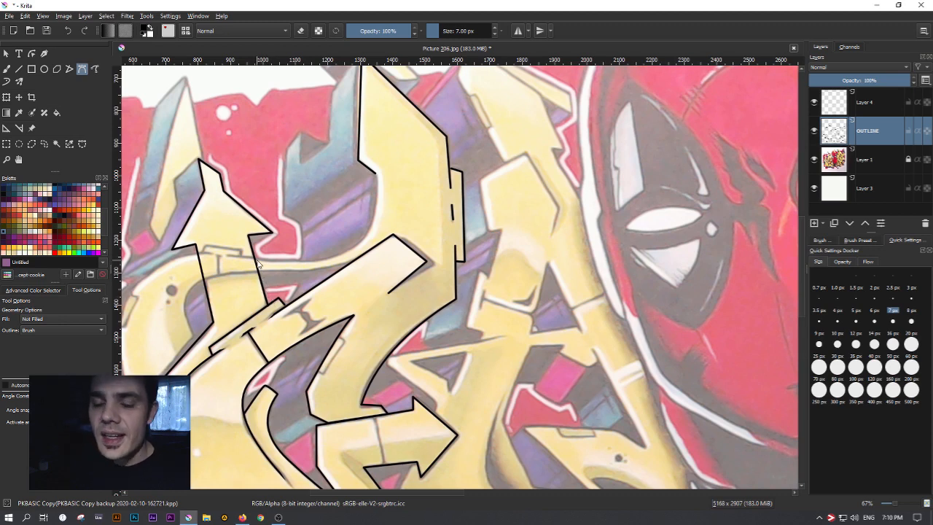
Outline the rounded loop behind the arrow's stem with a straight line along its lower diagonal edge and a Bezier curve around its outer edge
left_click_drag(302, 221, 382, 152)
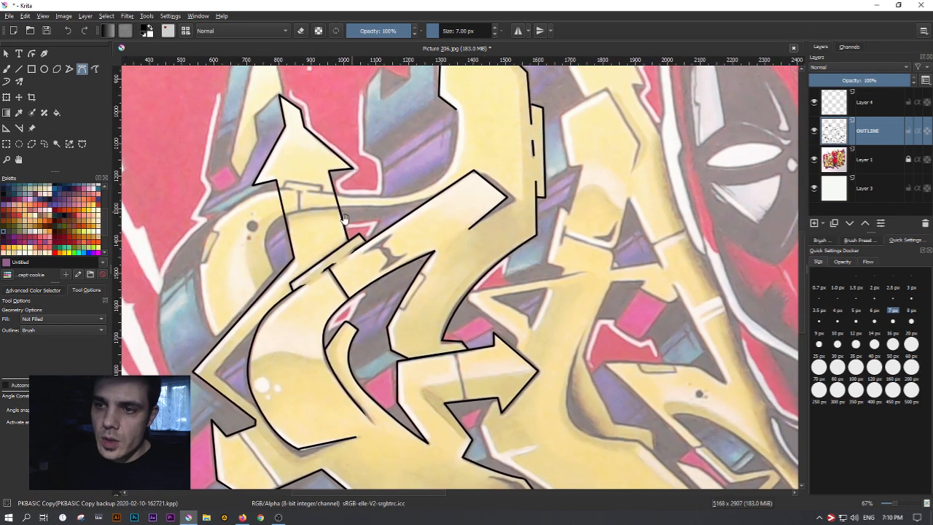
key("v")
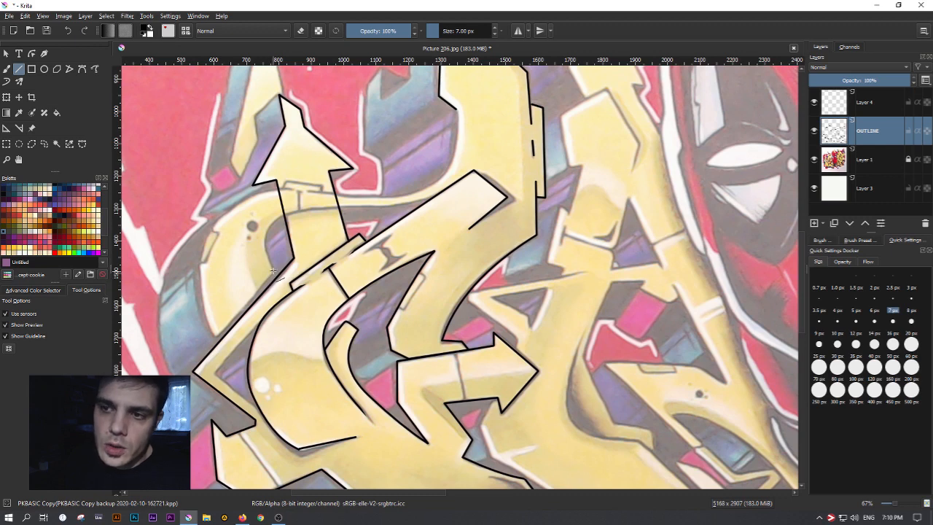
left_click_drag(267, 277, 216, 337)
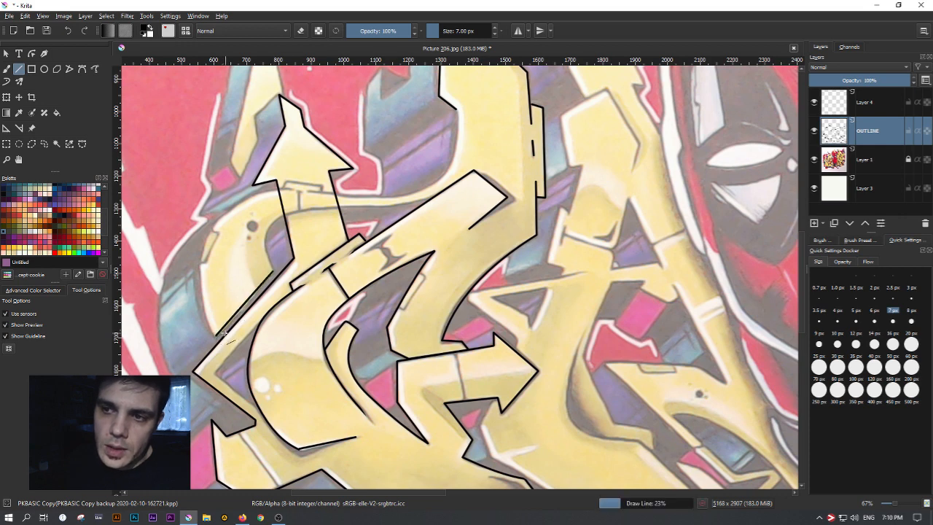
key("b")
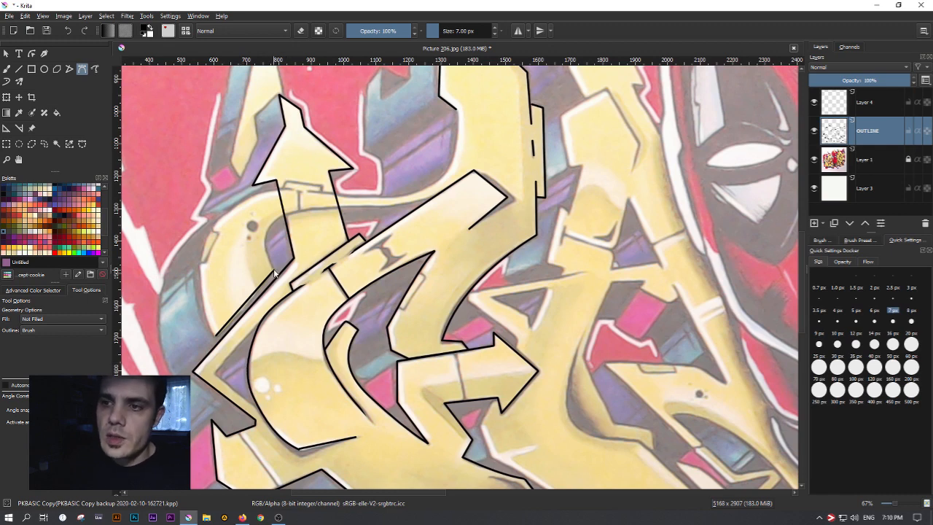
left_click(215, 334)
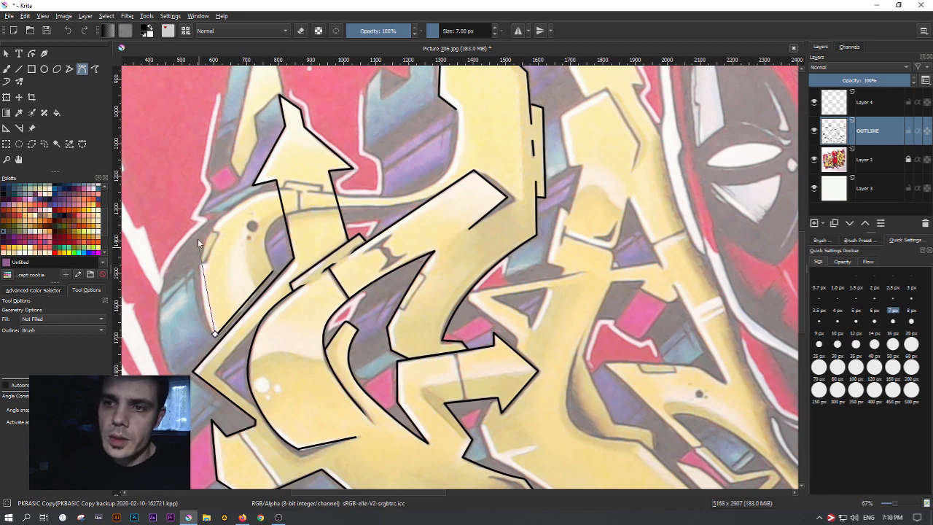
mouse_move(277, 191)
left_mouse_down()
mouse_move(384, 147)
mouse_move(390, 169)
mouse_move(379, 166)
mouse_move(387, 157)
left_mouse_up()
double_click(277, 191)
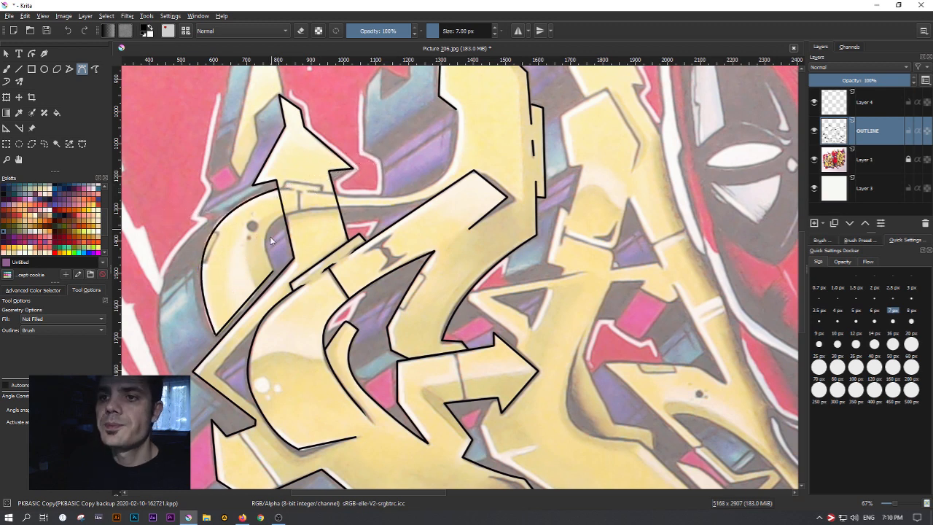
Trace the rounded loop's inner curved edge from the arrow's stem down to the diagonal line's upper end
left_click(284, 215)
mouse_move(271, 273)
left_mouse_down()
mouse_move(276, 311)
mouse_move(288, 321)
mouse_move(293, 312)
left_mouse_up()
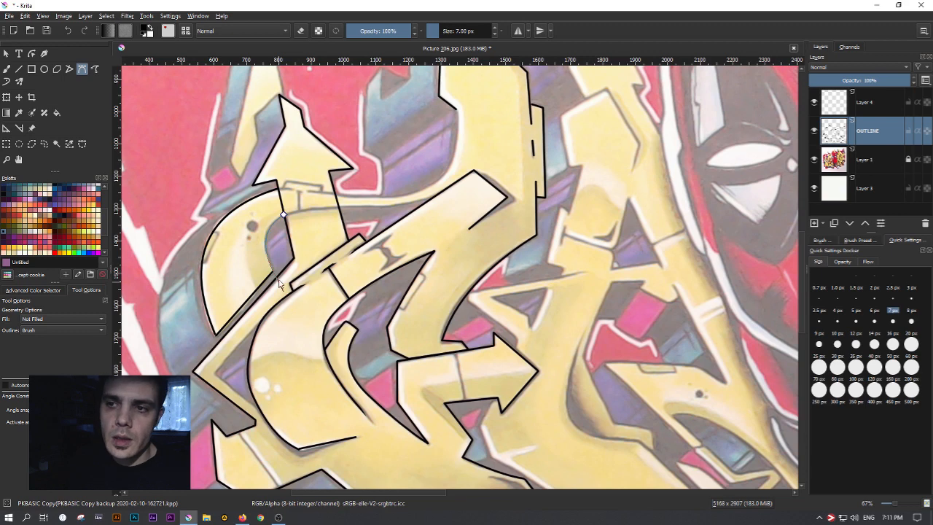
double_click(275, 278)
Draw a straight line along the upper edge of the small purple triangle between the diagonal bar and the large curved letter
left_click_drag(359, 248, 330, 253)
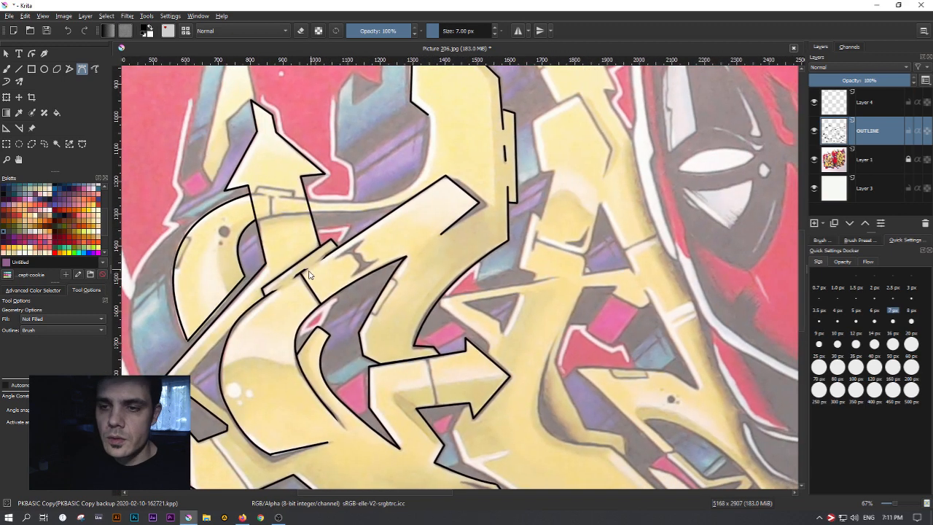
left_click_drag(249, 393, 265, 307)
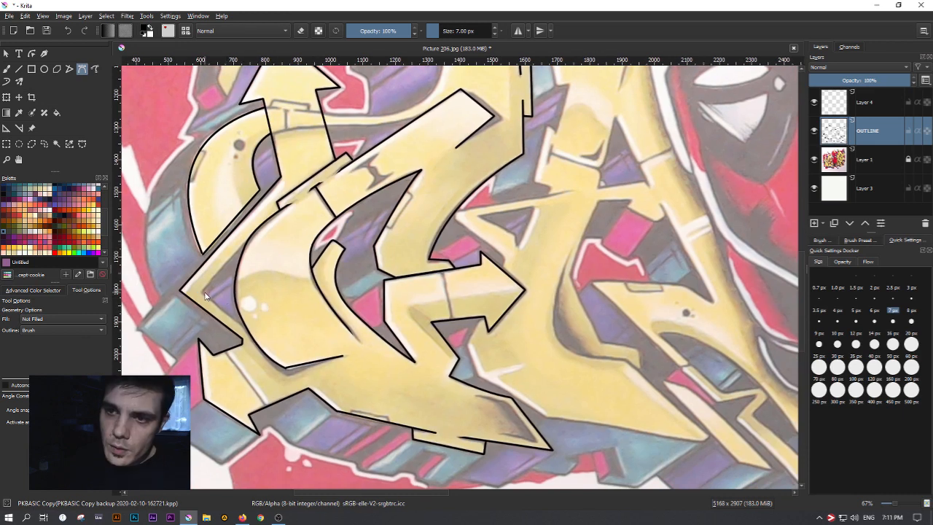
key("v")
left_click_drag(206, 293, 250, 233)
key("b")
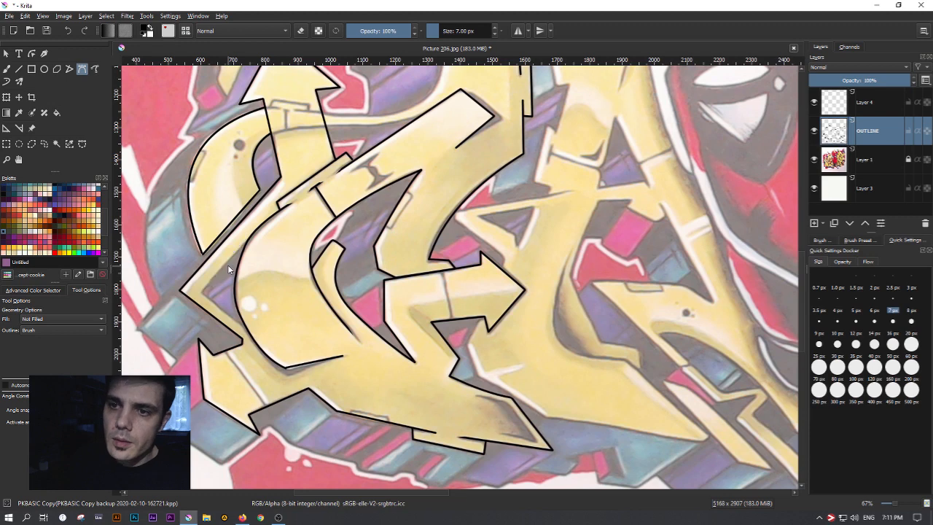
key("v")
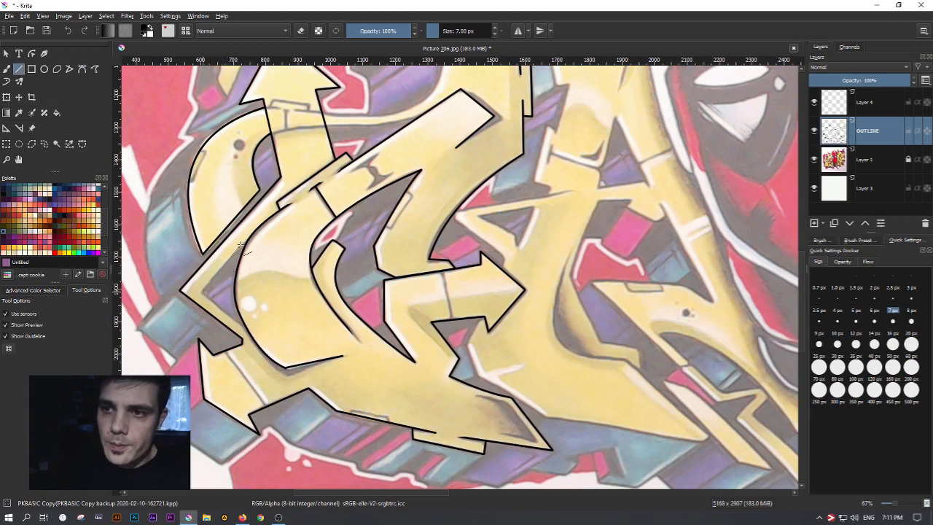
key("b")
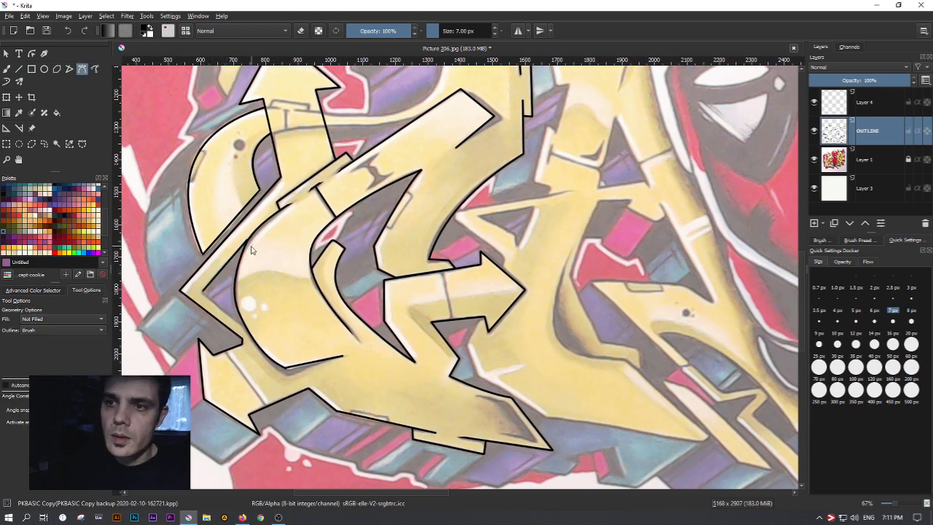
Draw a straight line along the lower edge of the small purple triangle, ending at the large curved letter's outline
scroll(265, 249, "up", 3)
left_click_drag(252, 244, 476, 224)
scroll(302, 244, "down", 1)
left_click_drag(403, 306, 403, 243)
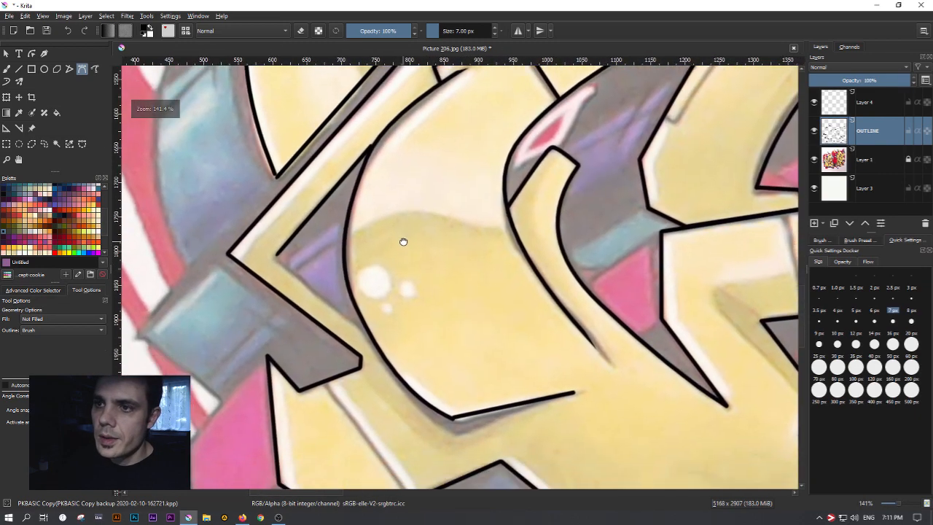
key("v")
mouse_move(276, 255)
left_mouse_down()
mouse_move(325, 309)
mouse_move(372, 340)
left_mouse_up()
key("v")
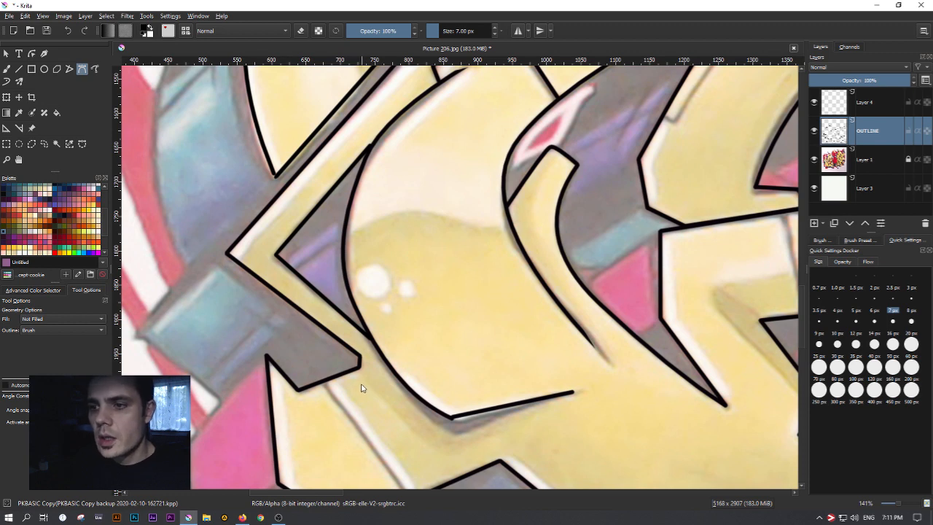
Draw a straight line across the letter's lower foot, from the grey notch down to the bottom outline
left_click_drag(446, 385, 404, 236)
key("v")
left_click_drag(281, 233, 369, 348)
key("c")
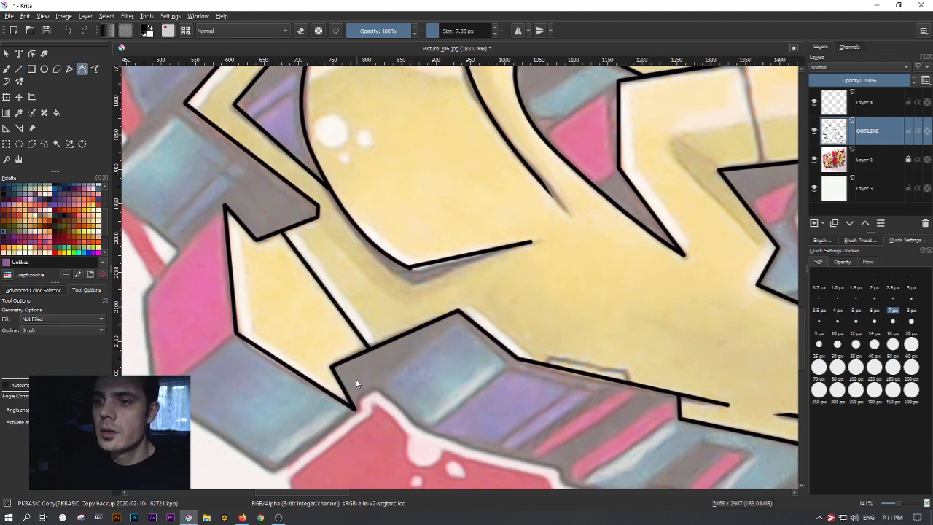
Draw a straight dividing line across the shaft of the sideways arrow, between its upper and lower edges
mouse_move(710, 323)
left_mouse_down()
mouse_move(366, 256)
mouse_move(382, 254)
mouse_move(421, 382)
left_mouse_up()
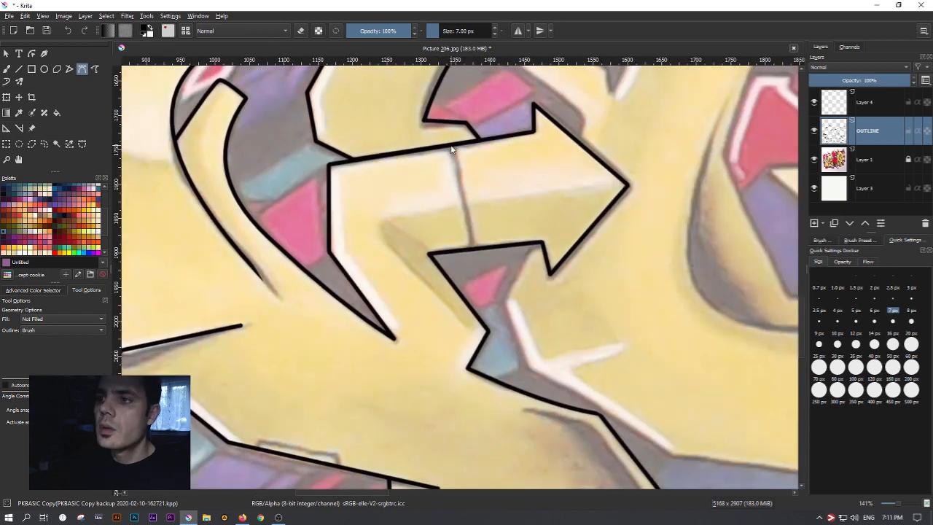
key("v")
left_click_drag(451, 147, 474, 249)
key("b")
Trace the curve below the purple block with Bezier paths from the upward arrow's stem to the end of the upright's diagonal notch
left_click_drag(464, 113, 413, 370)
left_click_drag(453, 169, 589, 246)
left_click_drag(558, 162, 426, 417)
left_click_drag(456, 265, 581, 271)
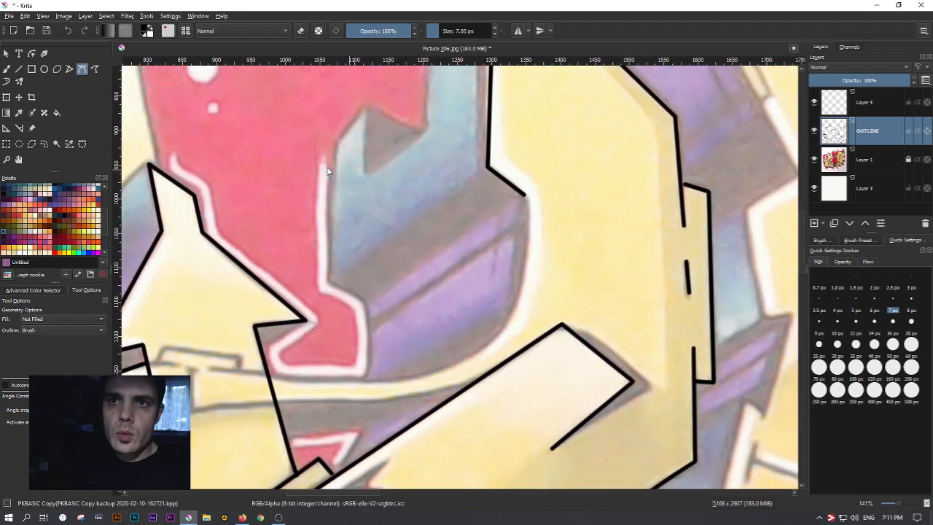
left_click(270, 376)
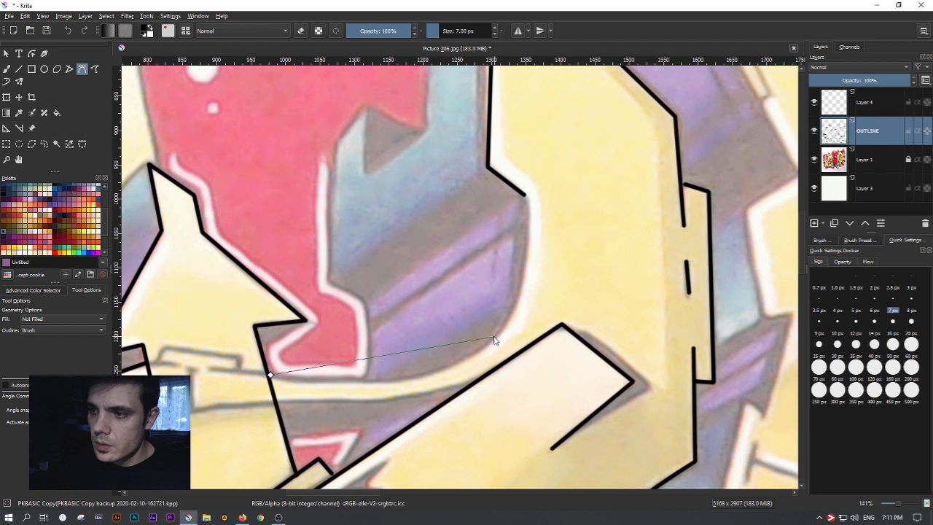
left_click_drag(494, 338, 550, 272)
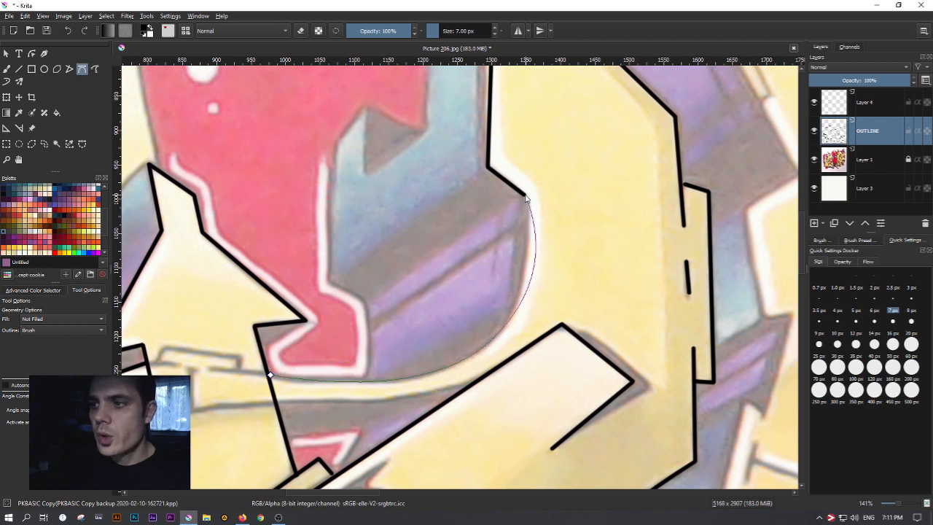
left_click(495, 339)
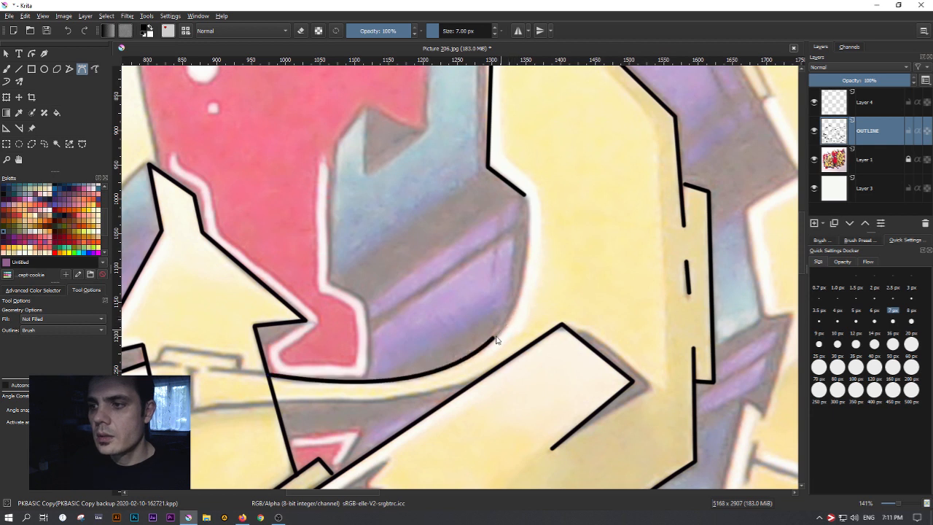
left_click_drag(525, 196, 515, 117)
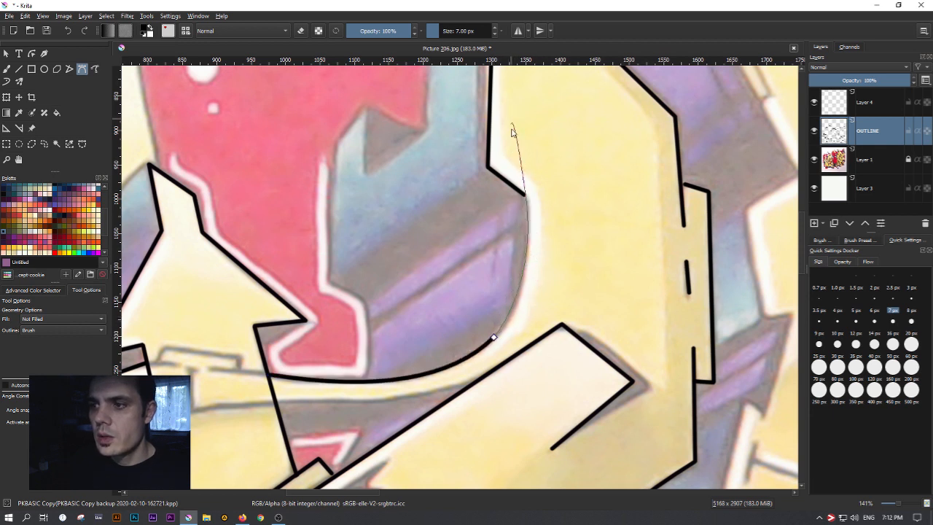
left_click(526, 195)
Join the curved band's upper edge across the arrow's stem and trace its lower edge from the loop to the diagonal bar
left_click_drag(560, 293, 732, 98)
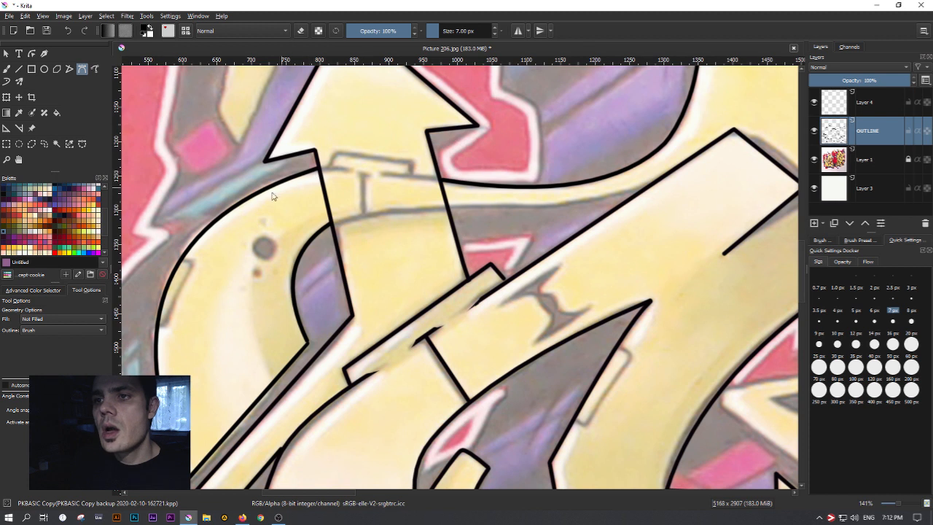
left_click(248, 197)
left_click_drag(441, 180, 554, 214)
key("Return")
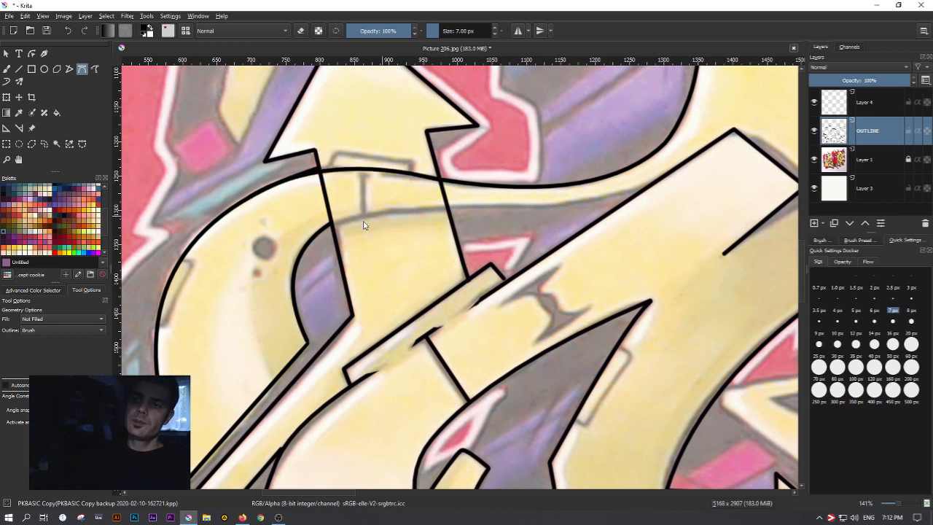
left_click(310, 241)
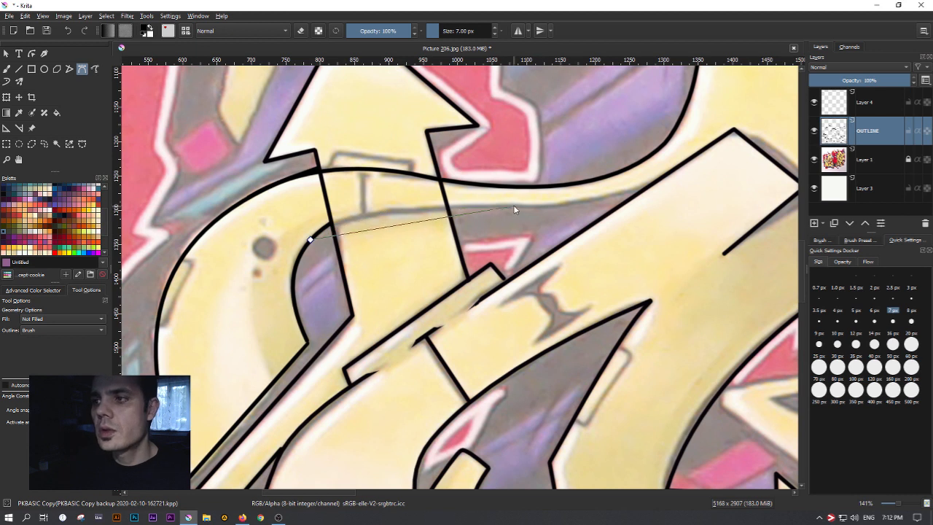
left_click_drag(474, 208, 611, 211)
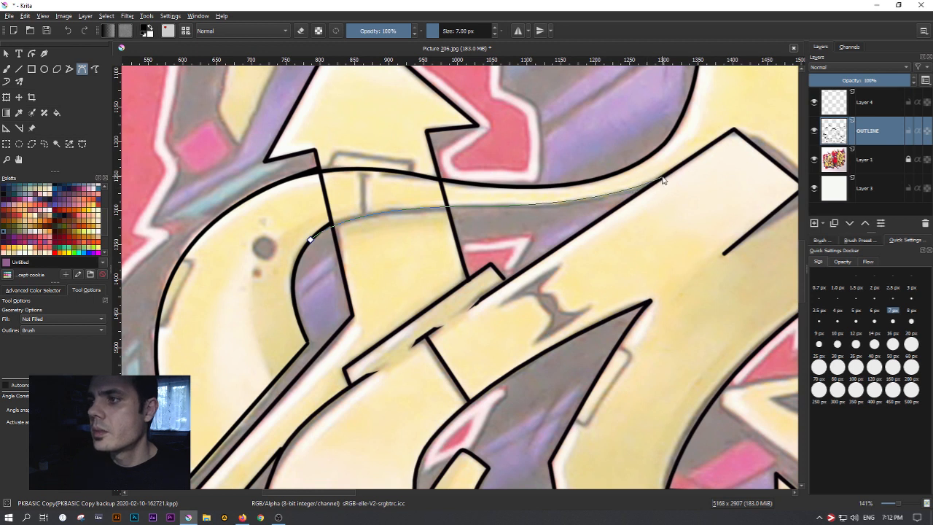
double_click(663, 181)
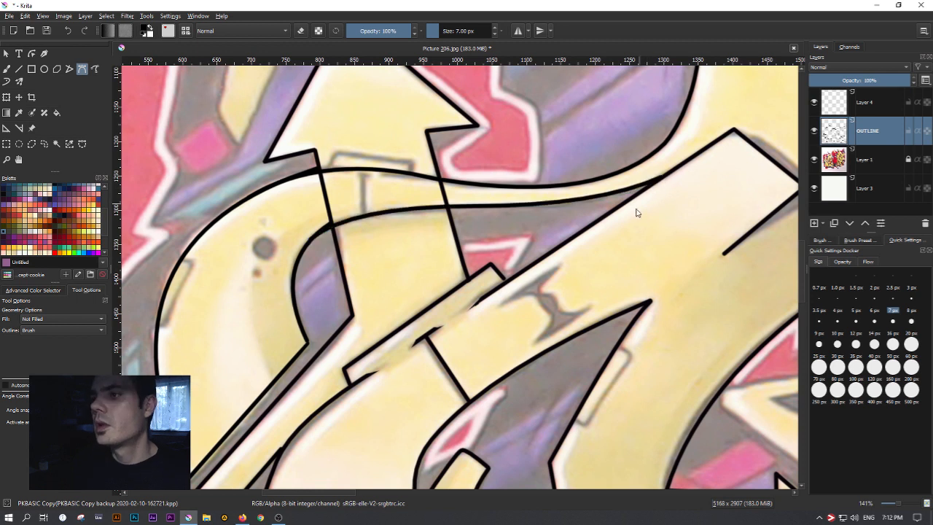
left_click(857, 241)
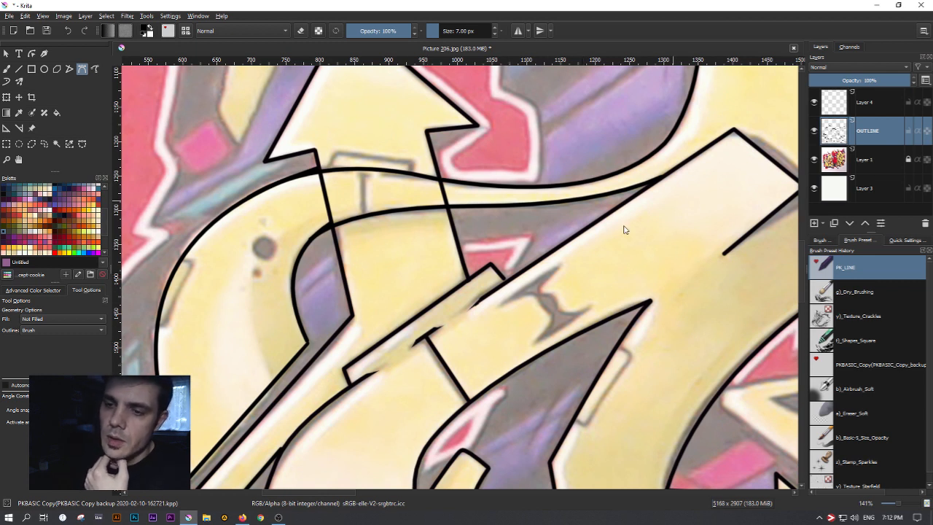
left_click(821, 241)
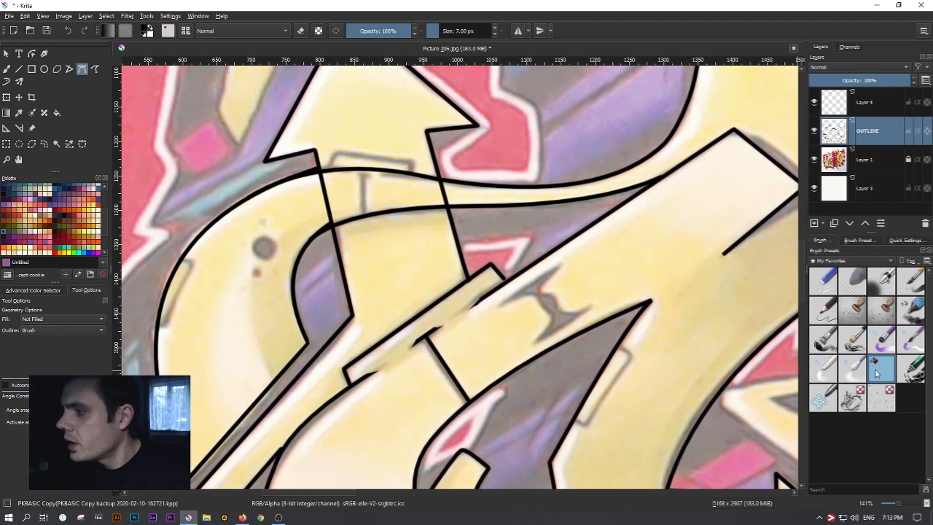
left_click(906, 239)
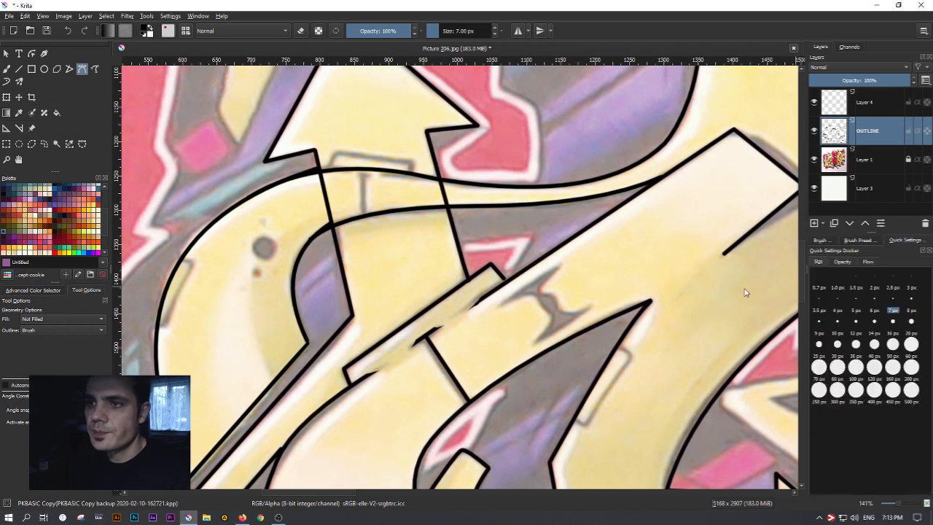
scroll(339, 182, "up", 3)
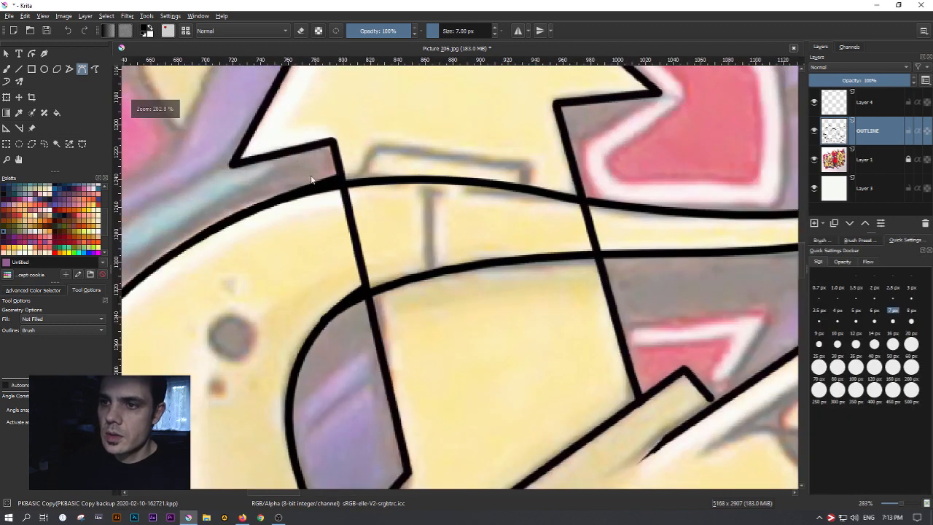
scroll(337, 229, "down", 1)
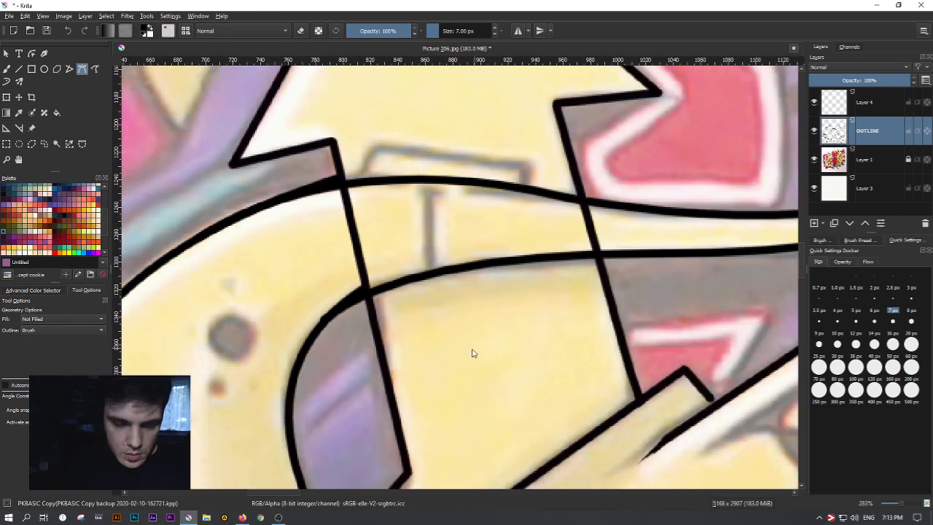
Erase both side lines of the upward arrow's stem where they cross the inside of the curved band
key("e")
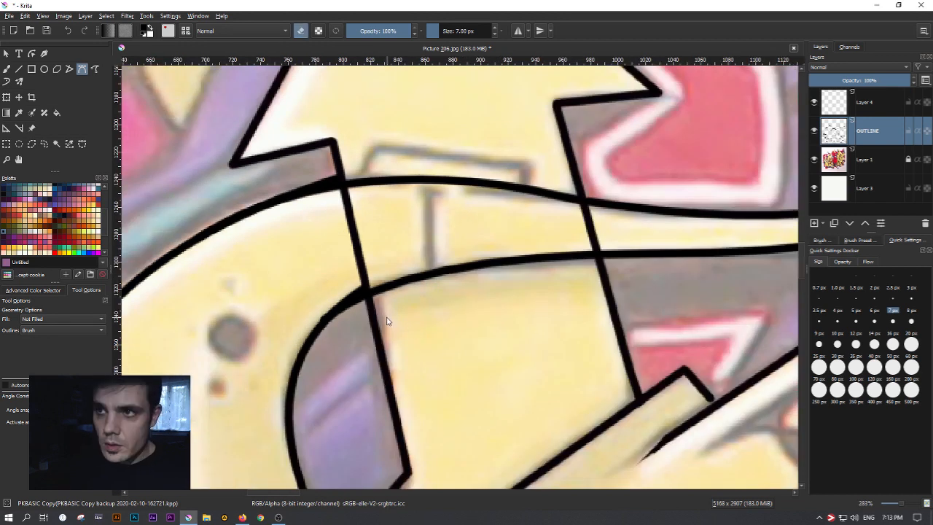
key("e")
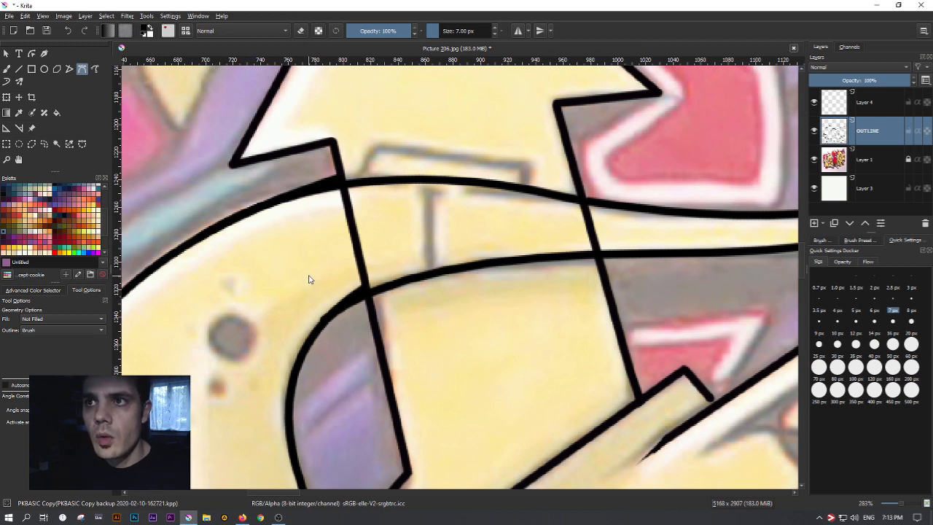
key("b")
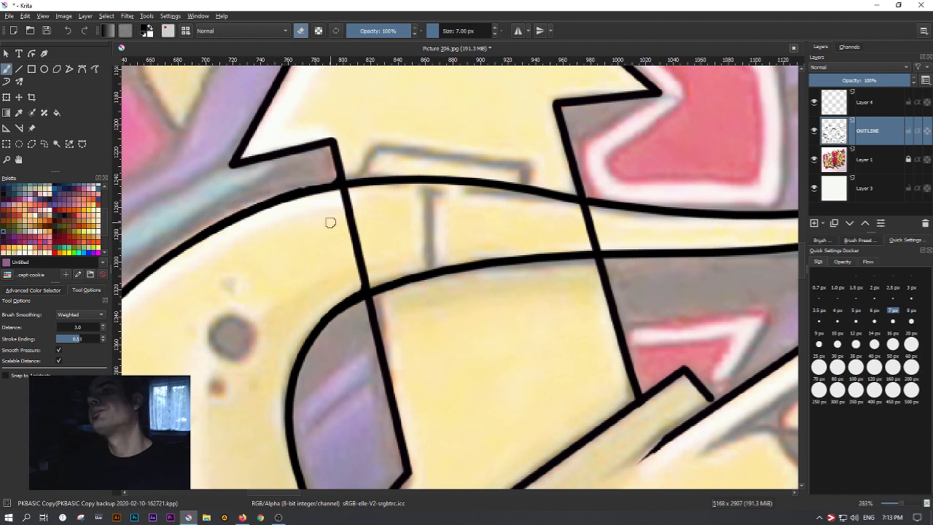
mouse_move(415, 339)
left_mouse_down()
mouse_move(471, 165)
mouse_move(321, 387)
mouse_move(428, 318)
mouse_move(424, 418)
left_mouse_up()
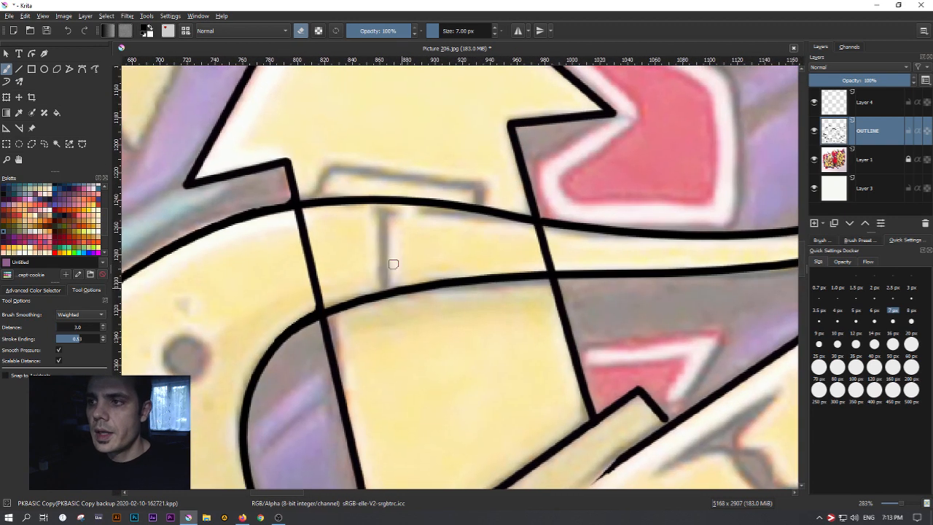
mouse_move(292, 208)
left_mouse_down()
mouse_move(302, 212)
mouse_move(296, 243)
mouse_move(308, 251)
mouse_move(306, 279)
mouse_move(327, 302)
mouse_move(319, 302)
mouse_move(329, 301)
left_mouse_up()
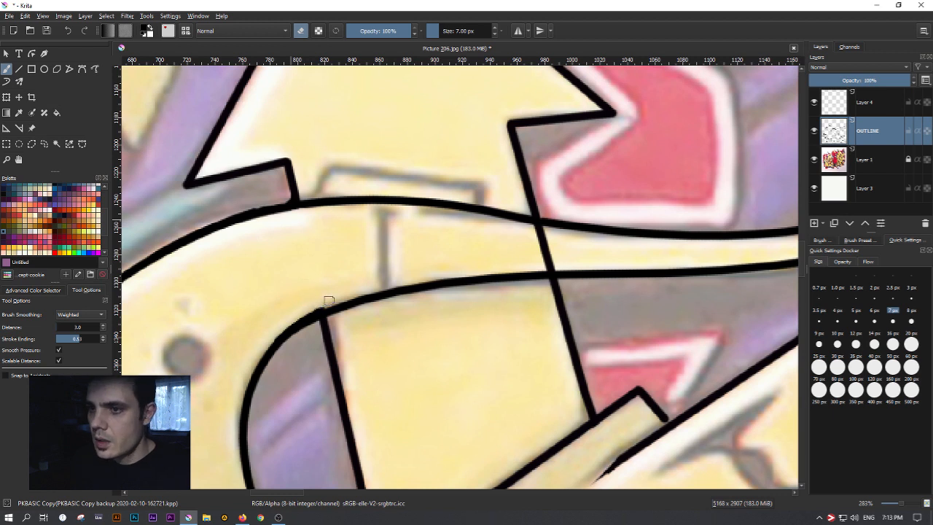
mouse_move(559, 260)
left_mouse_down()
mouse_move(551, 267)
mouse_move(540, 251)
mouse_move(541, 230)
left_mouse_up()
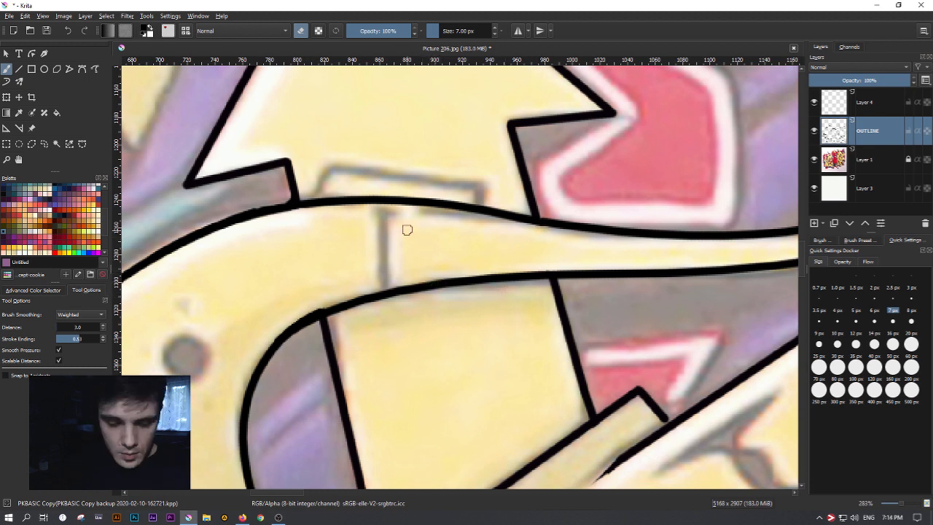
Draw a straight dividing line across the curved band along the grey mark, from its upper edge to its lower edge
key("e")
key("v")
left_click_drag(379, 203, 382, 291)
key("b")
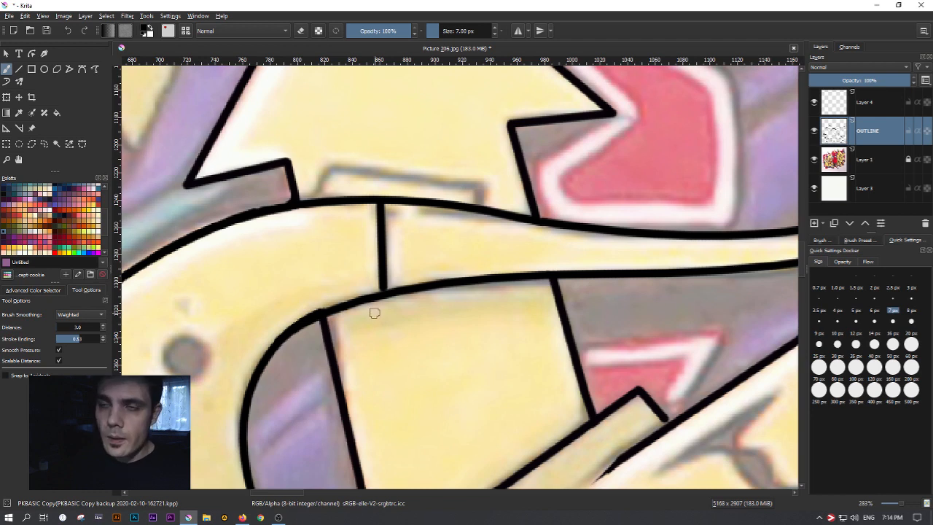
key("p")
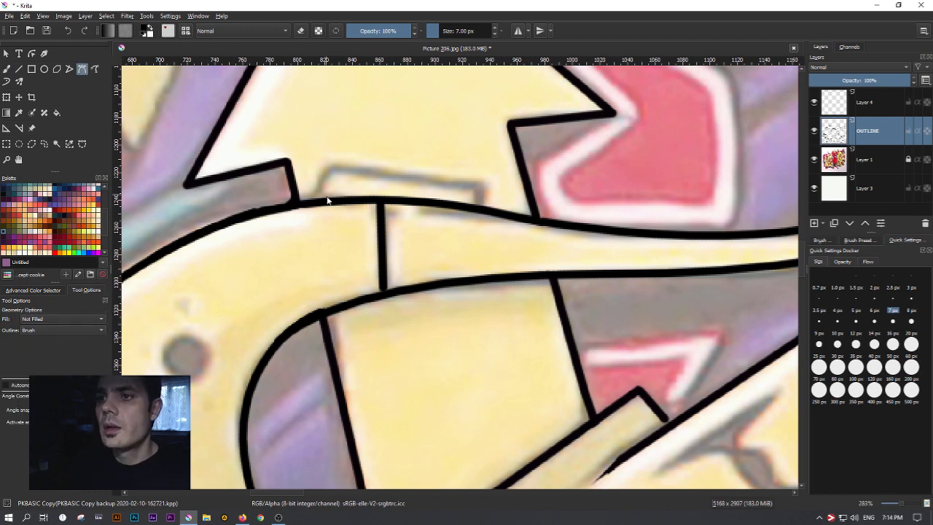
Examine the traced first letter against the whole graffiti picture and in close-up
left_click_drag(381, 208, 570, 137)
scroll(570, 137, "down", 10)
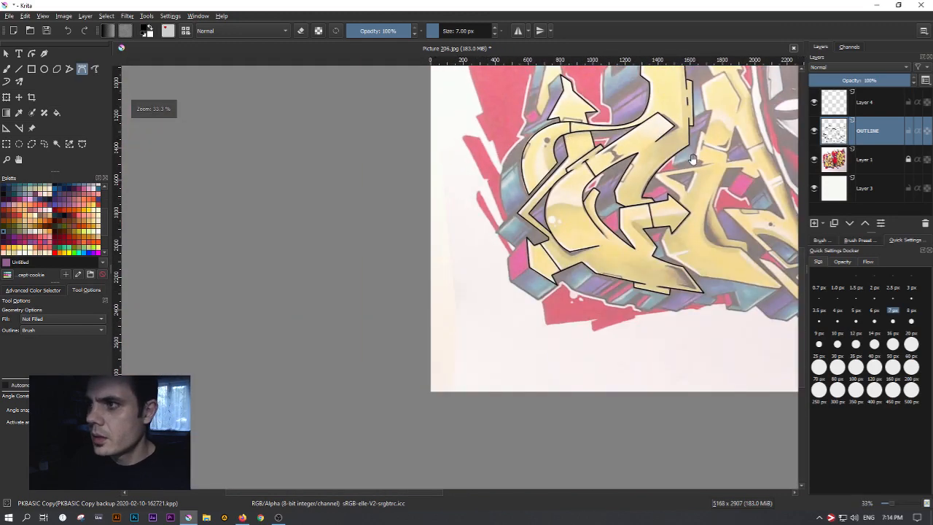
left_click_drag(645, 175, 422, 302)
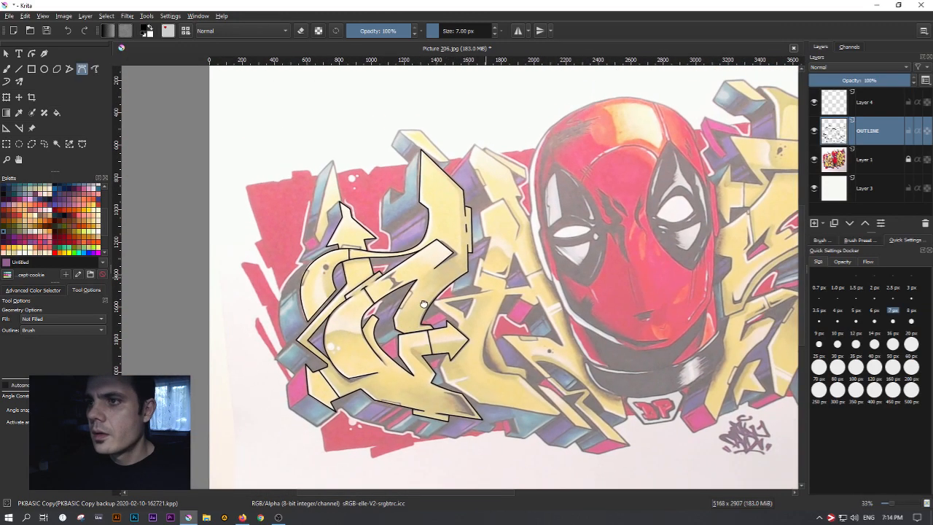
scroll(332, 208, "up", 5)
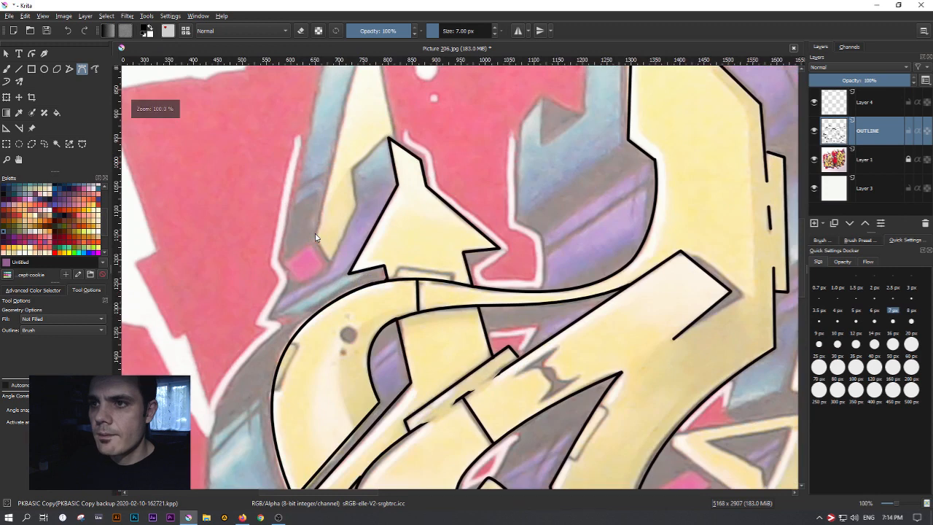
scroll(321, 223, "down", 5)
scroll(316, 237, "up", 1)
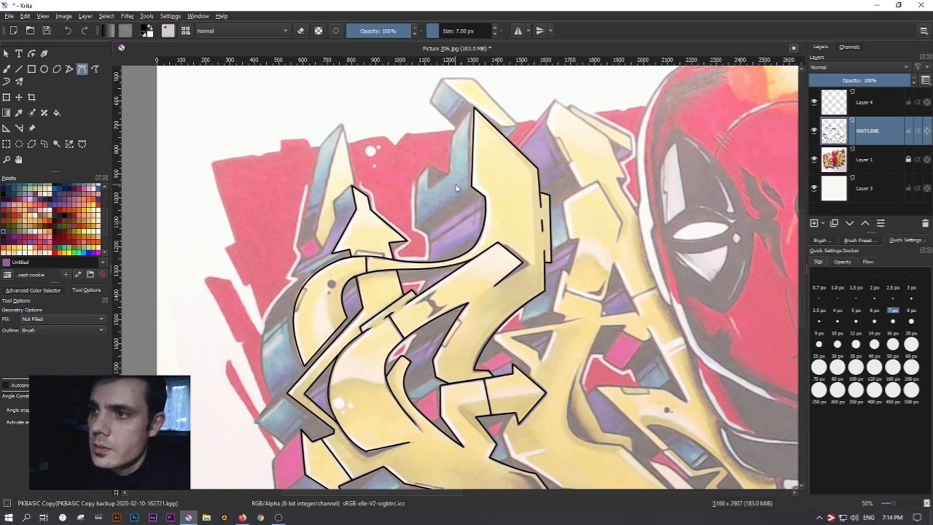
key("minus")
key("minus")
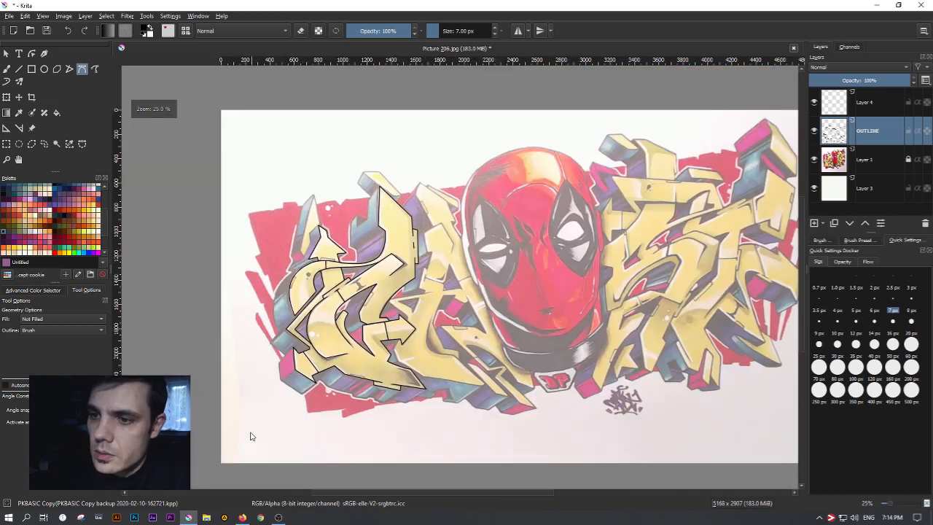
scroll(321, 415, "up", 1)
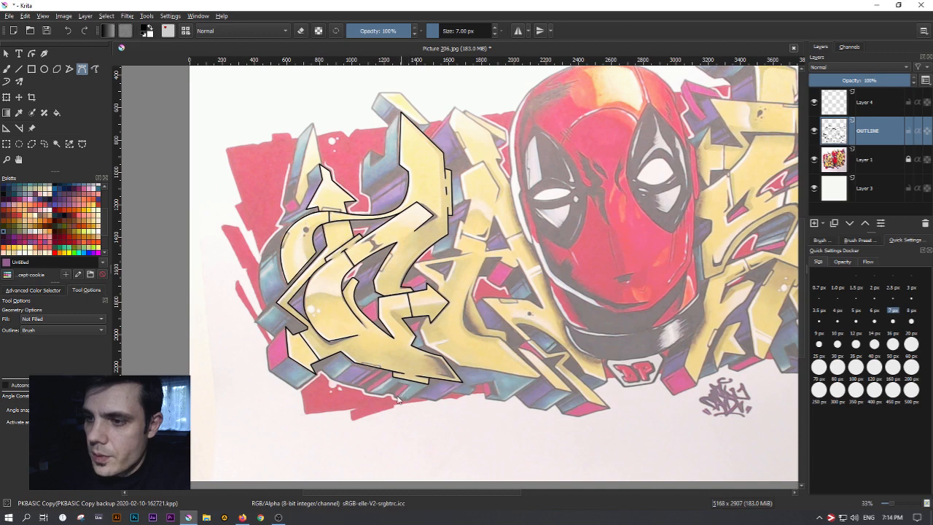
scroll(428, 427, "down", 1)
scroll(366, 383, "up", 1)
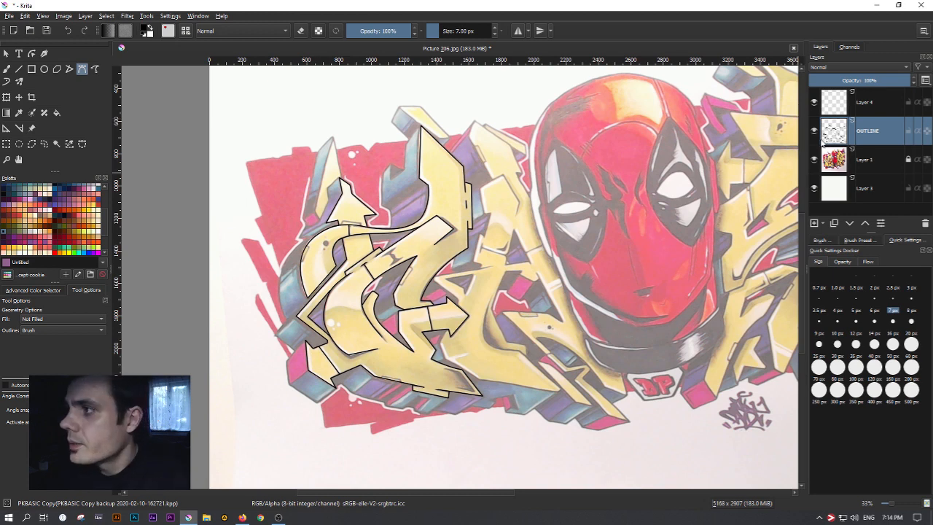
Hide the picture on Layer 1 so only the traced outlines show on the plain background
left_click(814, 163)
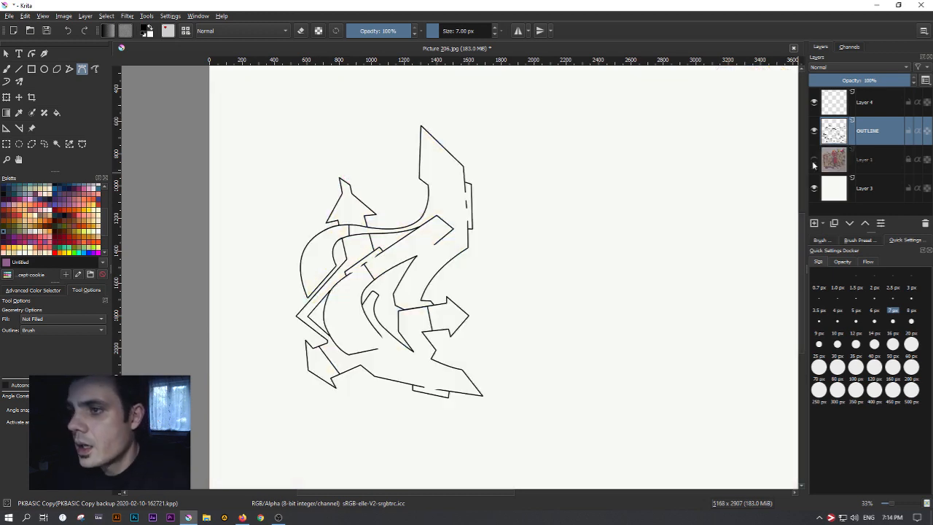
scroll(422, 255, "down", 1)
scroll(422, 255, "up", 1)
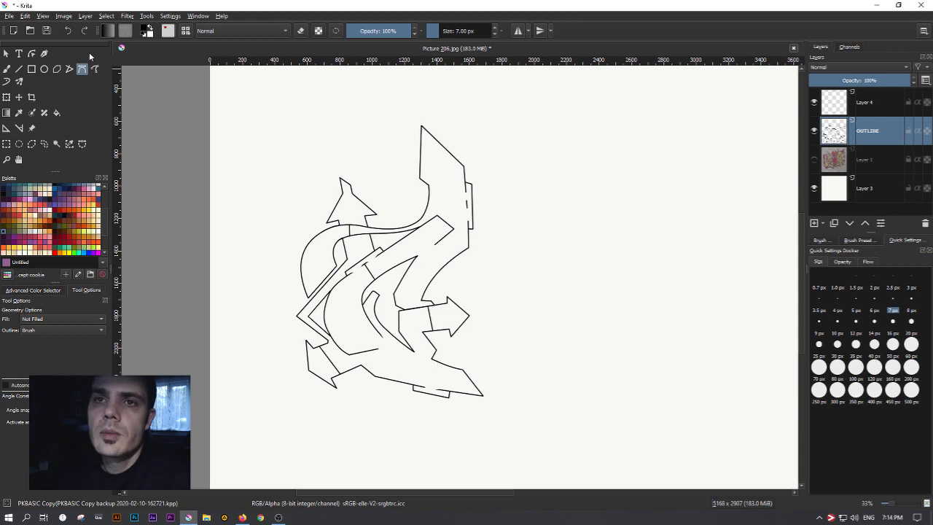
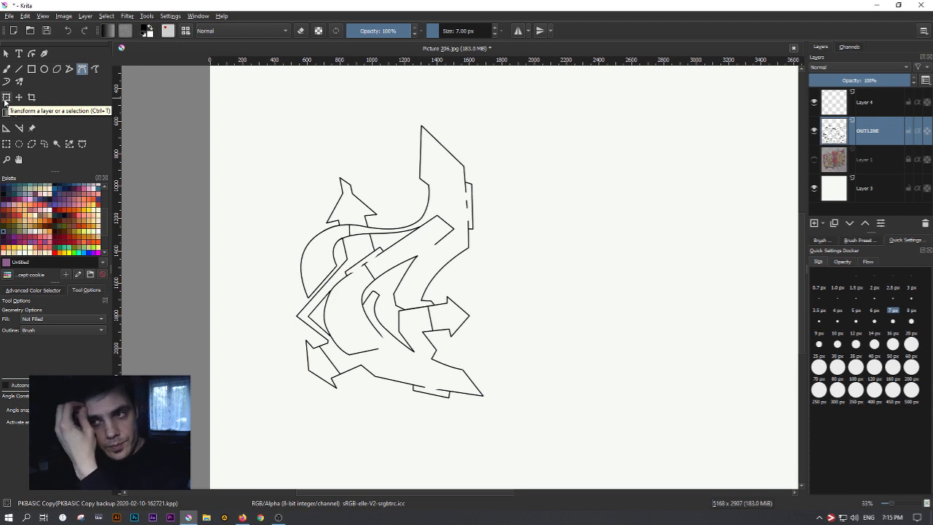
Try to pick the traced outline on the OUTLINE layer with the Select Shapes tool
left_click(6, 99)
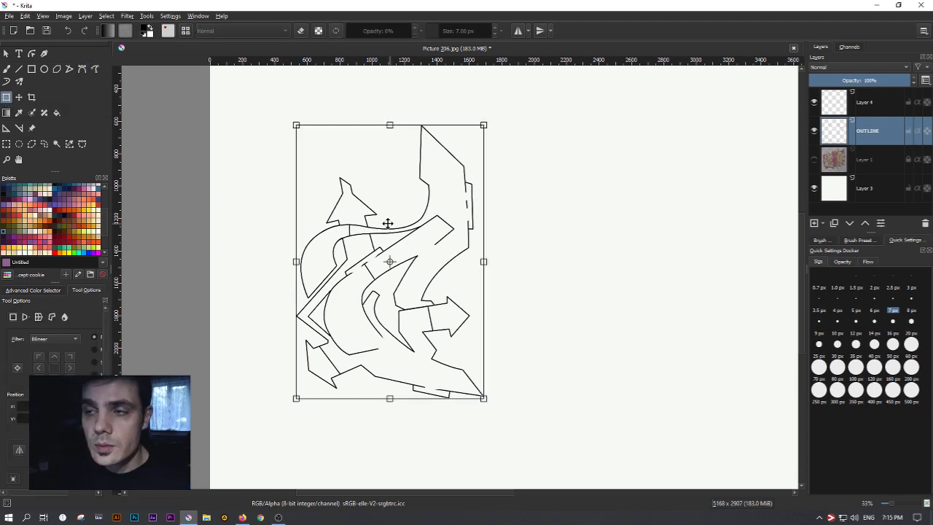
left_click(6, 53)
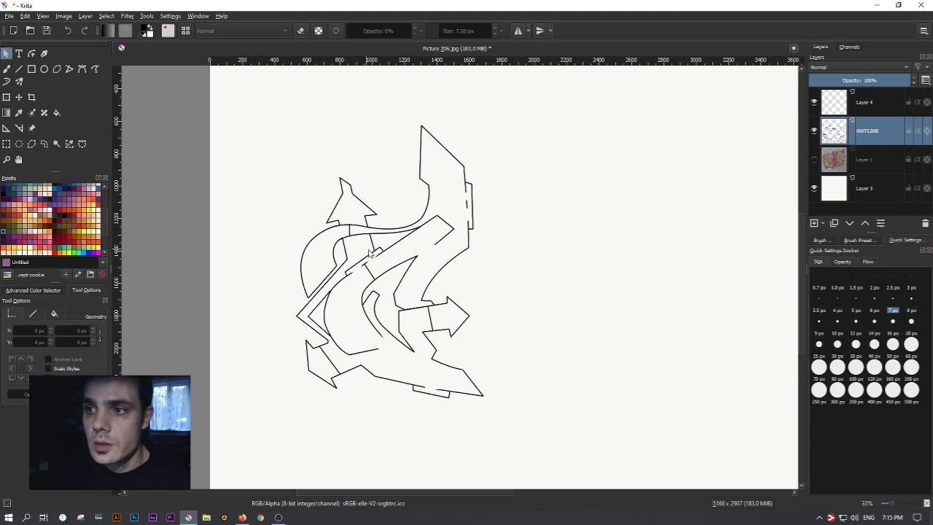
left_click(391, 245)
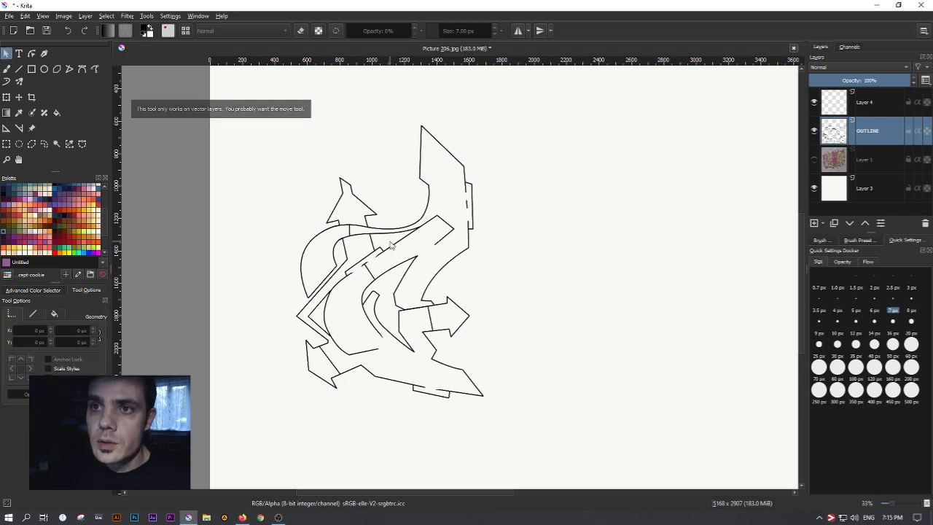
left_click(390, 245)
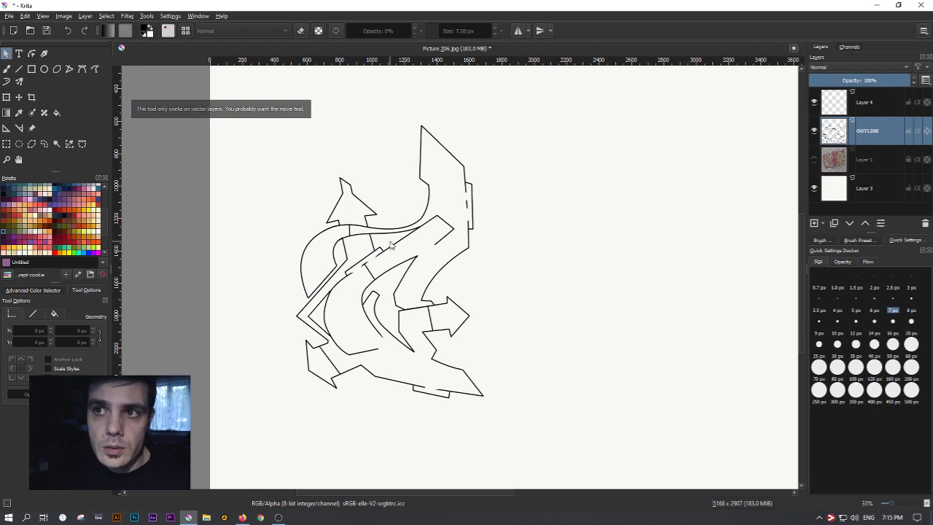
Try moving the whole letter outline across the canvas with the Transform tool and undo the moves
left_click(8, 100)
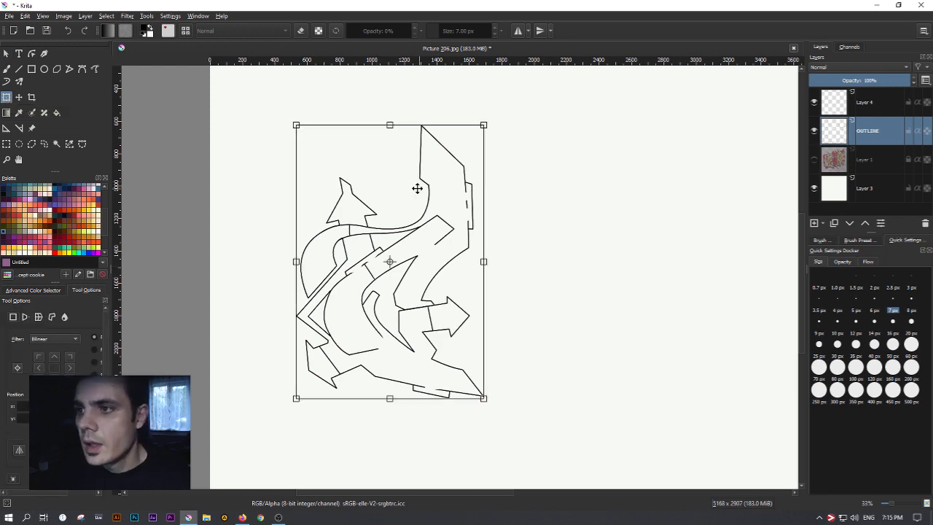
mouse_move(432, 252)
left_mouse_down()
mouse_move(562, 250)
mouse_move(565, 277)
left_mouse_up()
mouse_move(702, 230)
left_mouse_down()
mouse_move(506, 115)
mouse_move(559, 234)
left_mouse_up()
mouse_move(423, 201)
left_mouse_down()
mouse_move(550, 175)
mouse_move(504, 172)
left_mouse_up()
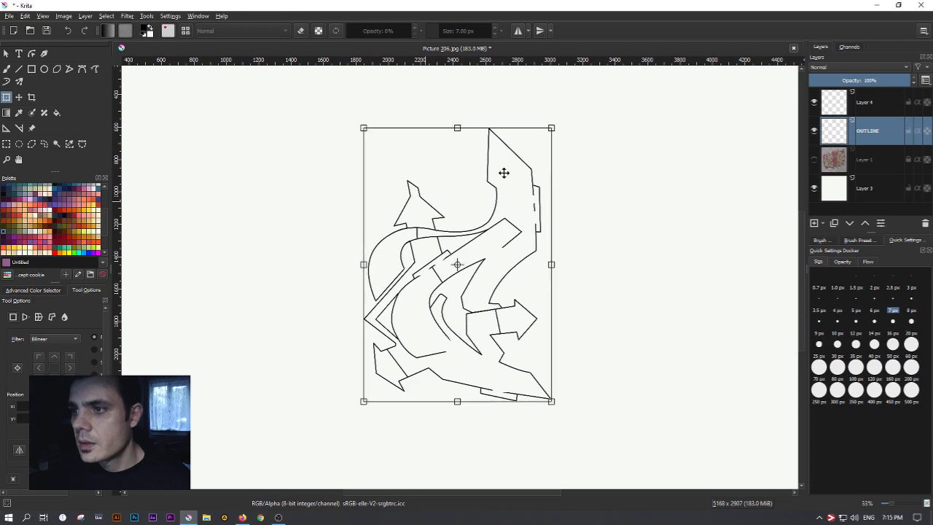
key("ctrl+z")
key("ctrl+z")
left_click_drag(431, 265, 603, 245)
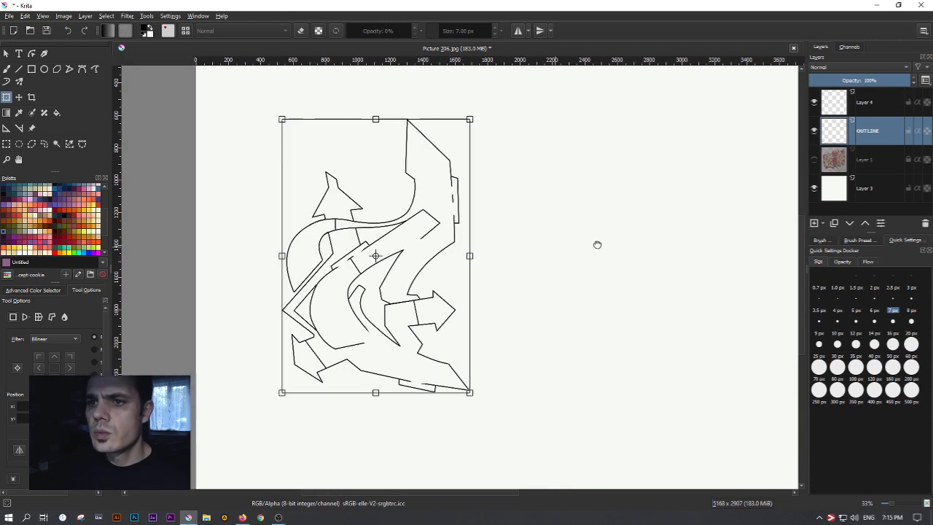
Show Layer 1 briefly to compare the outline with the picture, and hide it again
left_click(815, 160)
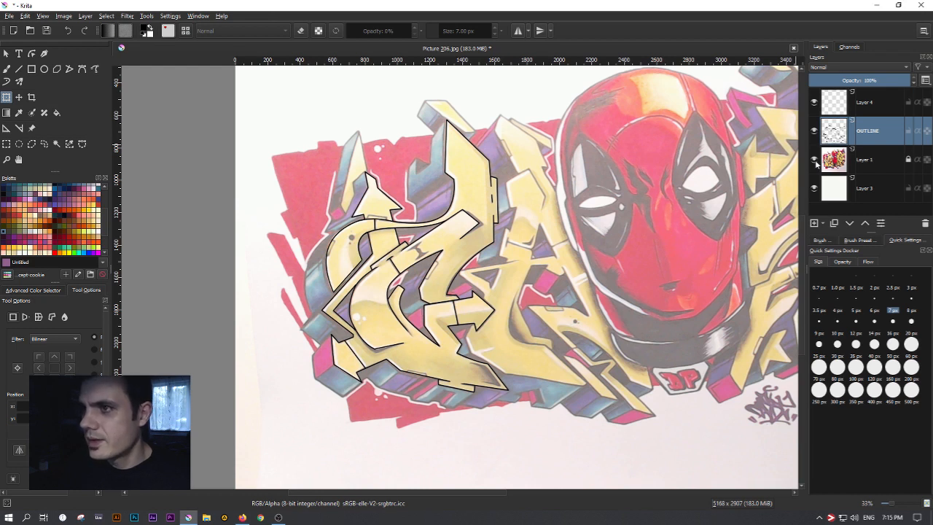
left_click(814, 159)
left_click(7, 68)
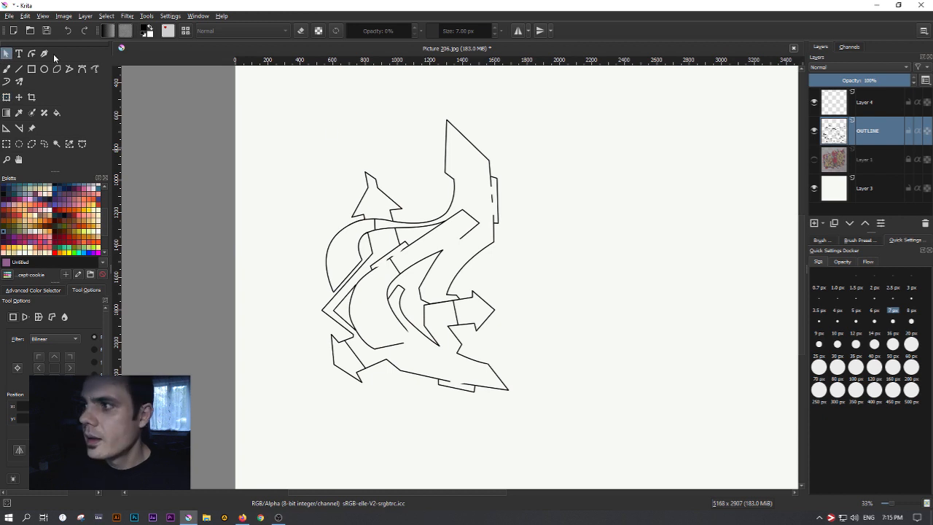
Duplicate the OUTLINE layer
right_click(889, 141)
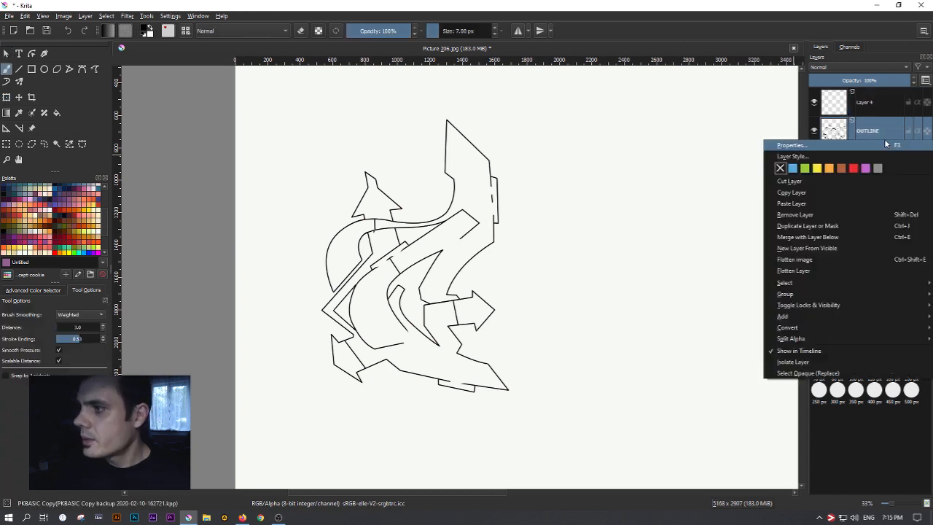
left_click(882, 127)
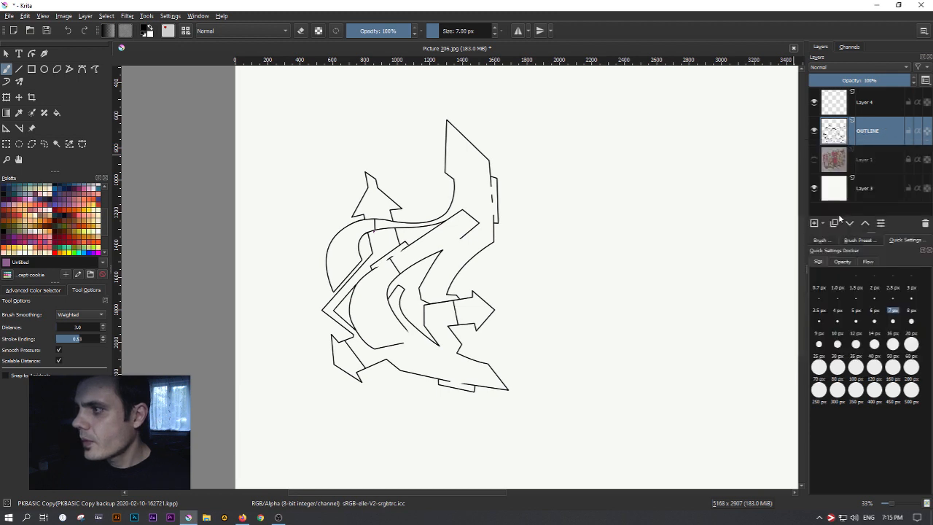
right_click(873, 132)
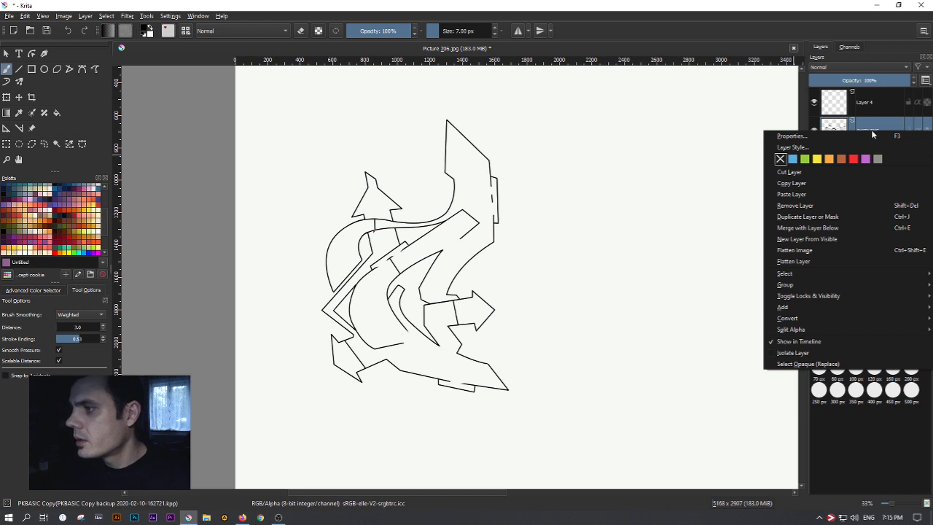
left_click(812, 185)
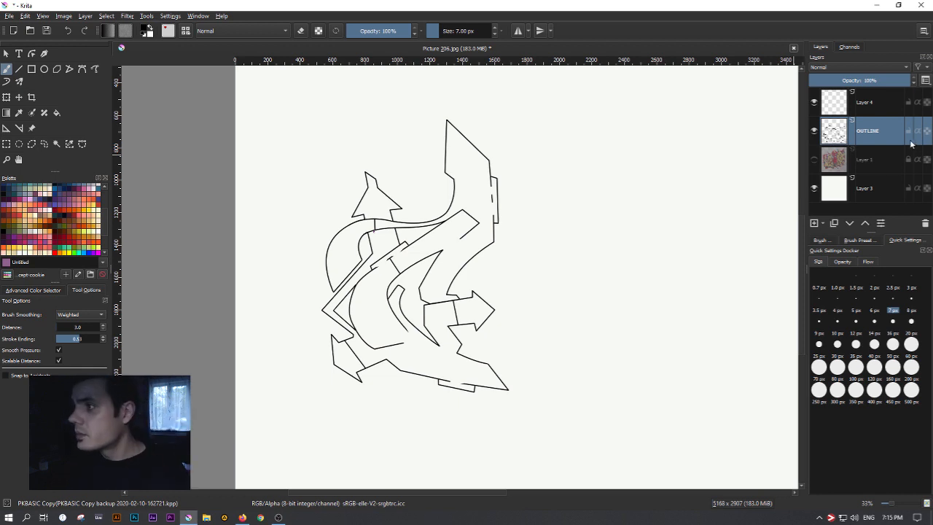
mouse_move(872, 133)
left_mouse_down()
mouse_move(833, 216)
mouse_move(871, 135)
left_mouse_up()
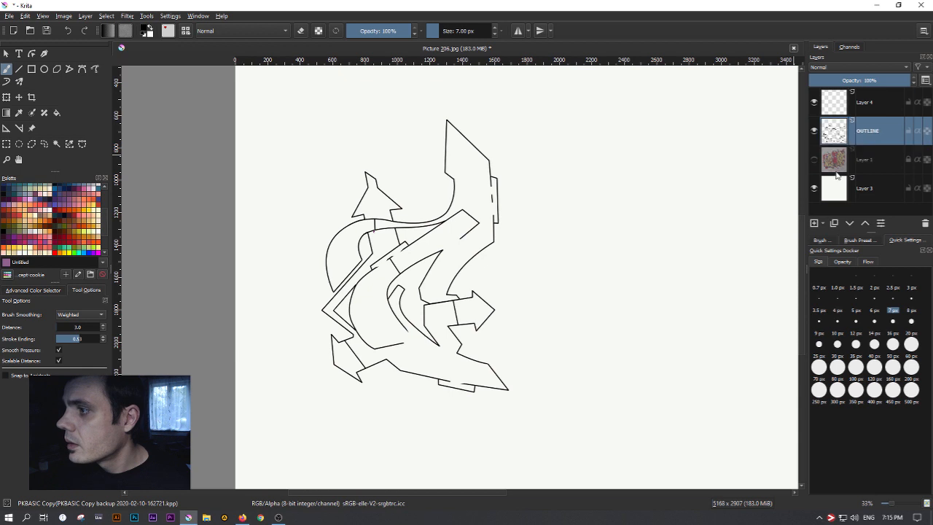
left_click(835, 223)
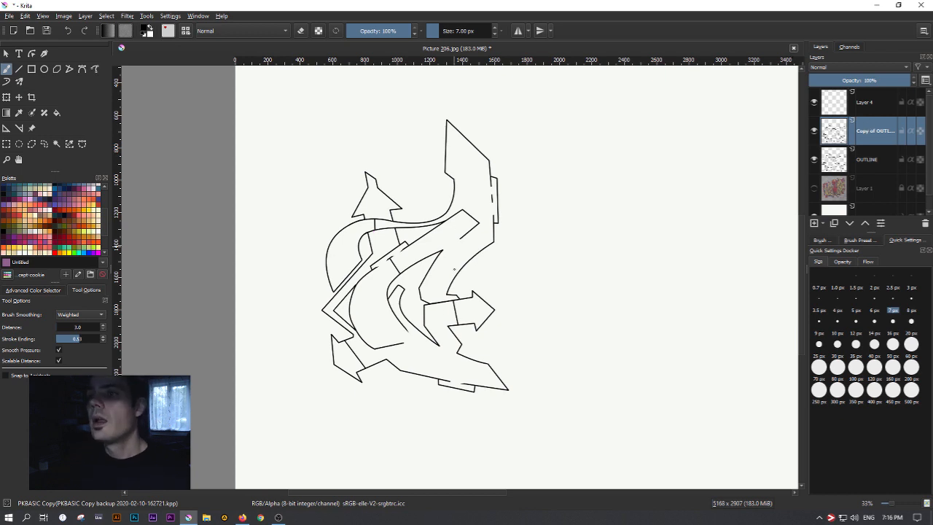
Try shifting the duplicated letter outline slightly with the Transform tool, and delete the duplicate layer
key("ctrl+t")
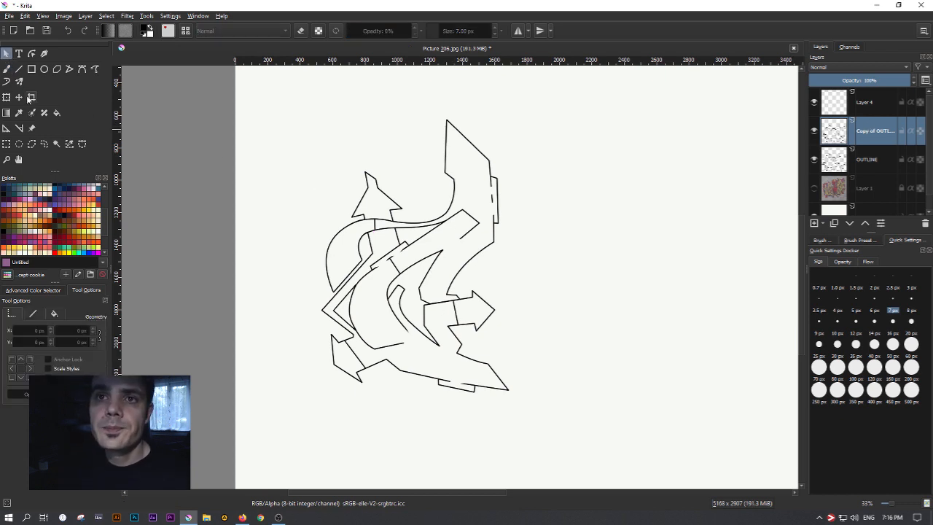
mouse_move(481, 193)
left_mouse_down()
mouse_move(452, 190)
mouse_move(453, 170)
mouse_move(462, 217)
mouse_move(470, 196)
mouse_move(464, 205)
left_mouse_up()
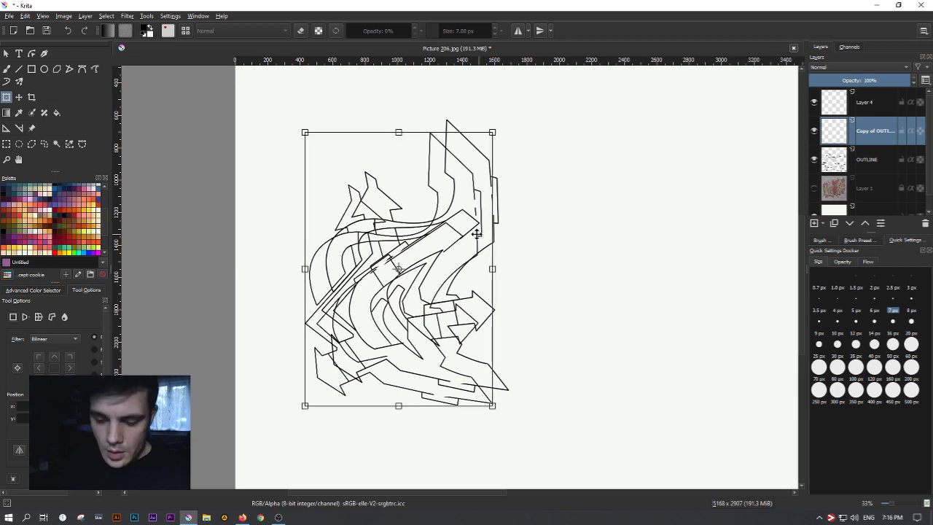
key("Return")
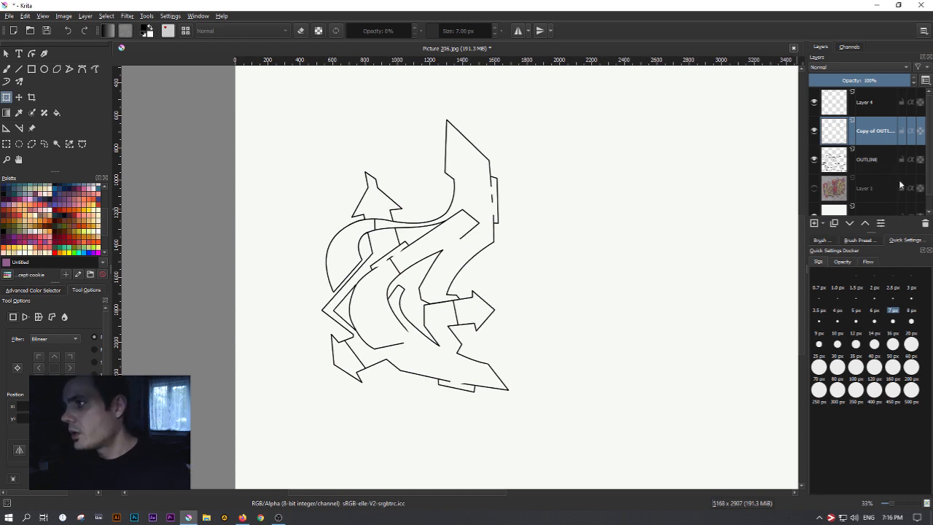
left_click(925, 224)
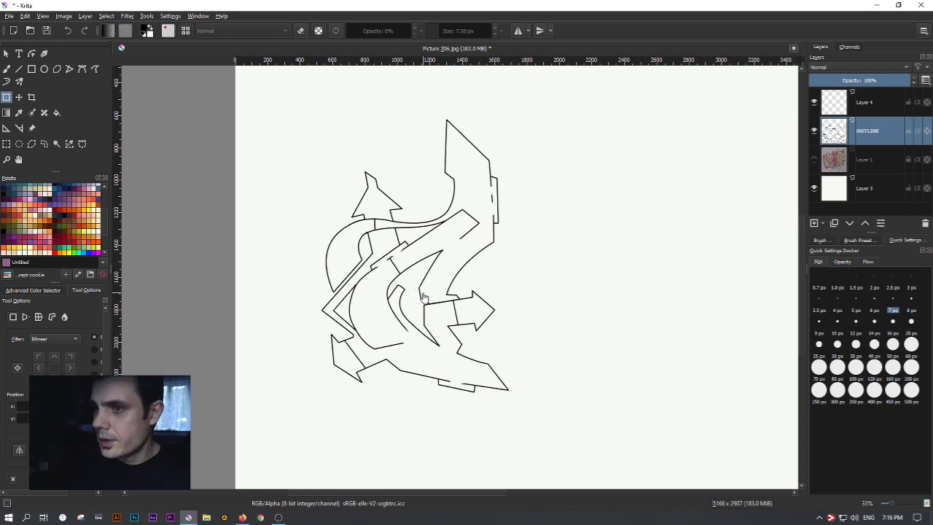
Select the main body inside the letter outline on the OUTLINE layer with the Contiguous Selection tool
scroll(541, 294, "down", 2, "ctrl")
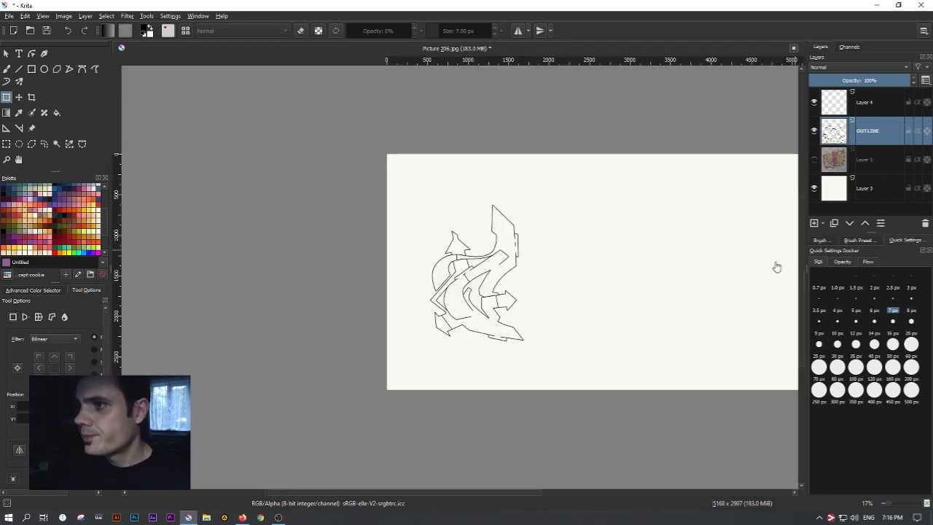
scroll(574, 264, "down", 2, "ctrl")
scroll(664, 226, "up", 2, "ctrl")
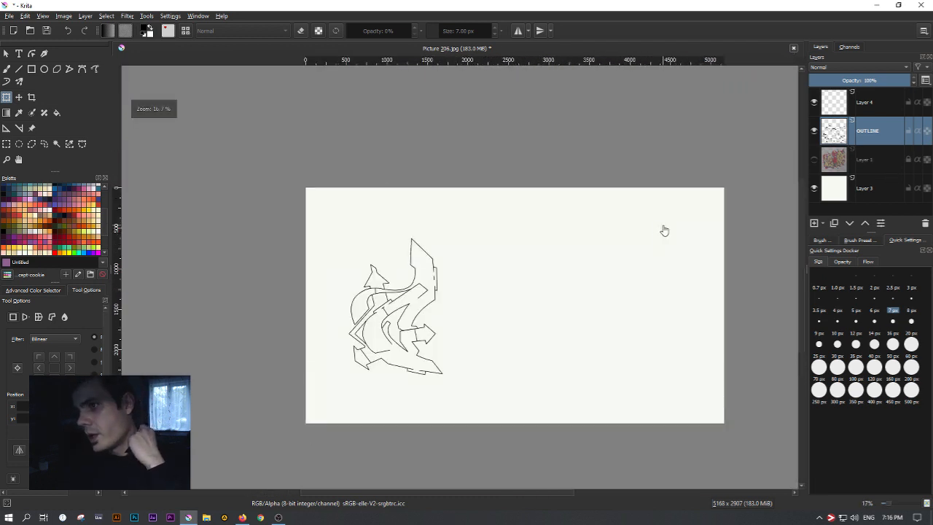
left_click(56, 144)
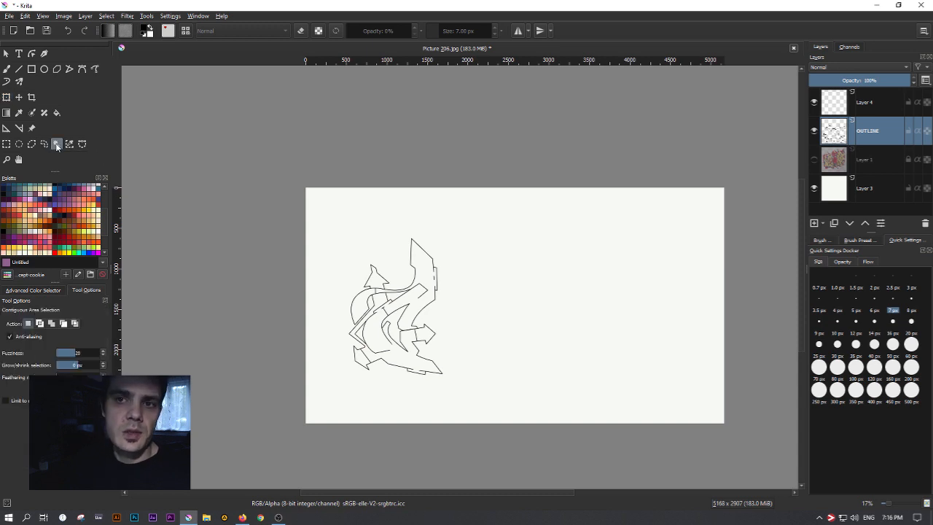
scroll(411, 319, "up", 2)
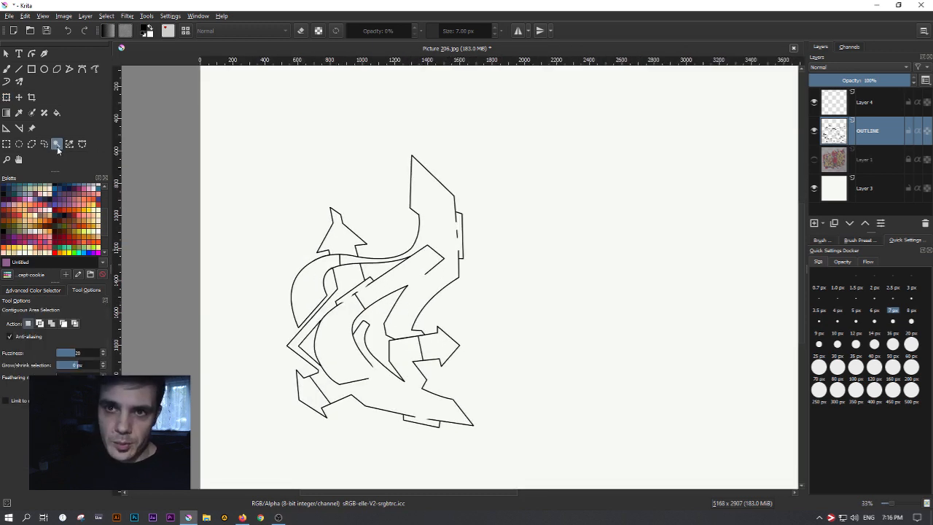
scroll(448, 247, "up", 2)
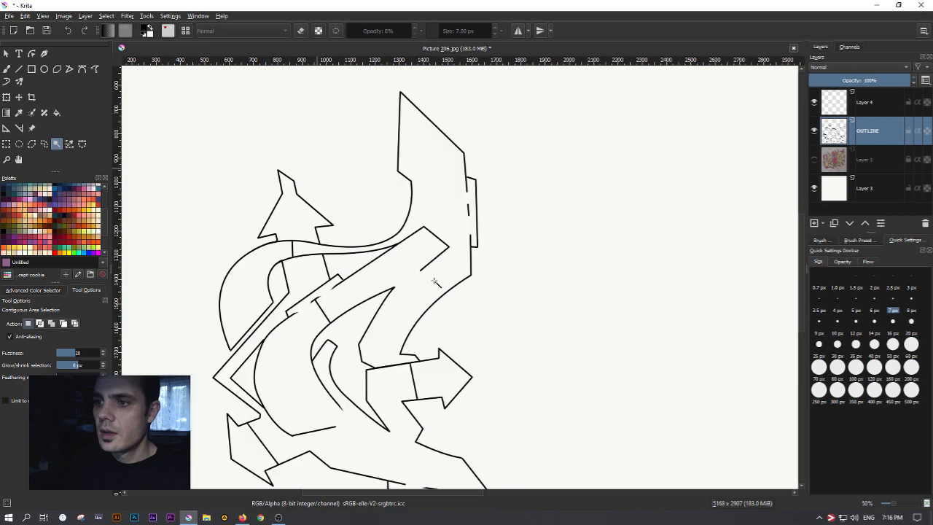
left_click(439, 180)
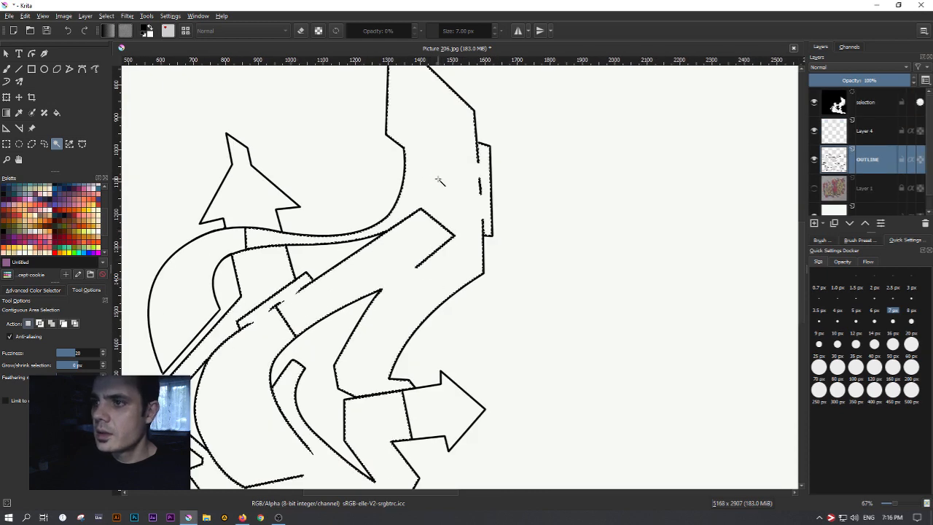
Examine the selection edges along the letter outline, from the upper arrow down to the lower tip and the side arrow
scroll(328, 219, "down", 2)
scroll(287, 232, "up", 2)
scroll(292, 219, "up", 2)
scroll(277, 237, "down", 3)
scroll(259, 226, "up", 3)
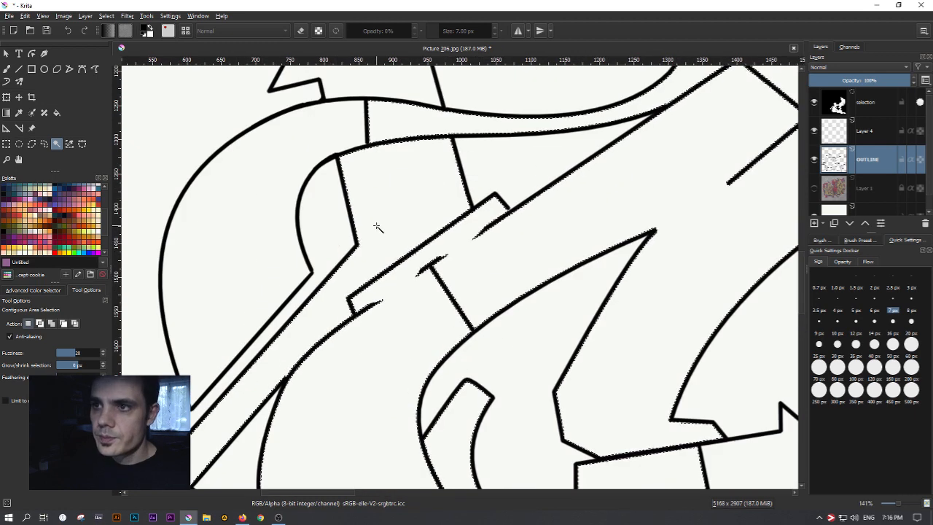
scroll(370, 164, "up", 3)
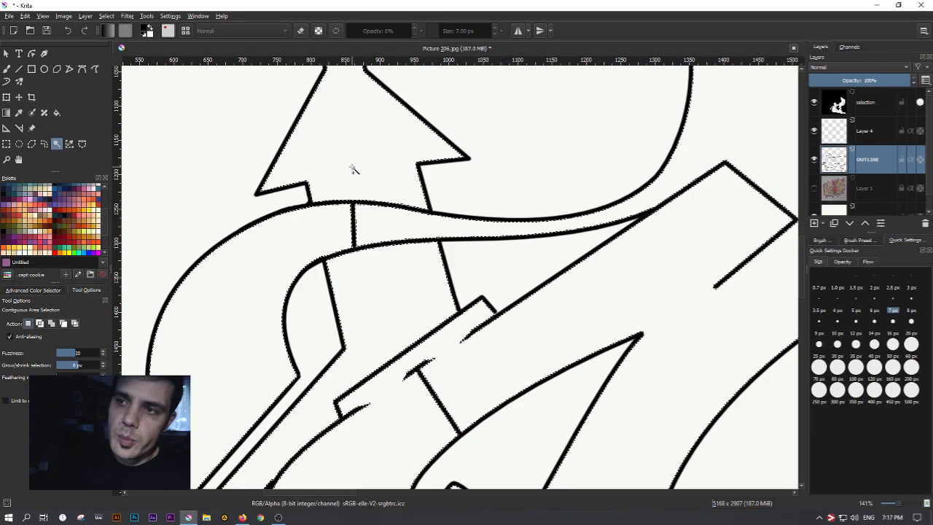
left_click_drag(576, 365, 573, 157)
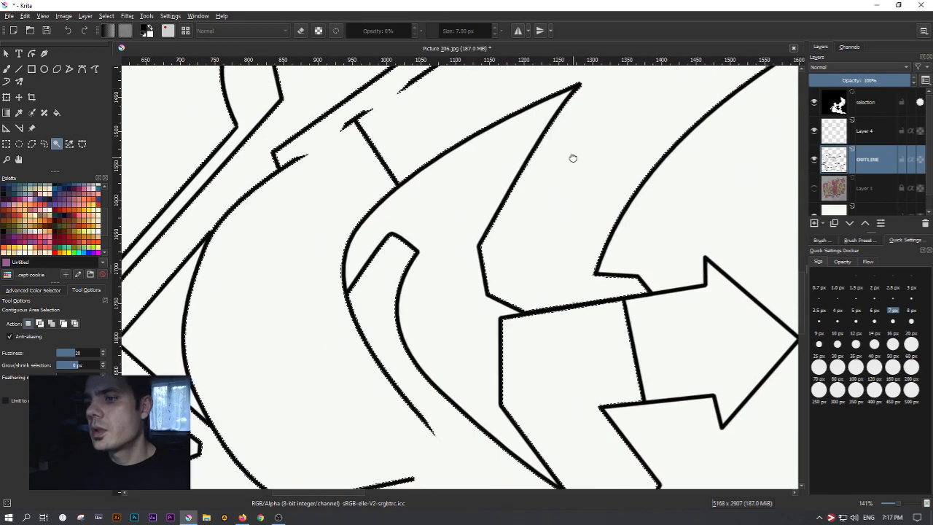
left_click_drag(463, 370, 540, 172)
left_click_drag(595, 339, 613, 288)
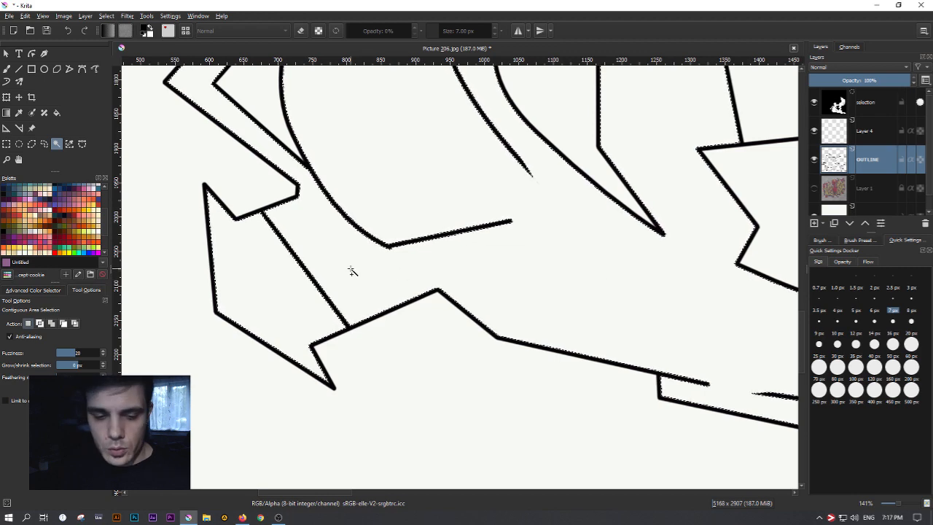
left_click_drag(715, 340, 402, 334)
left_click_drag(445, 181, 443, 357)
left_click(457, 249)
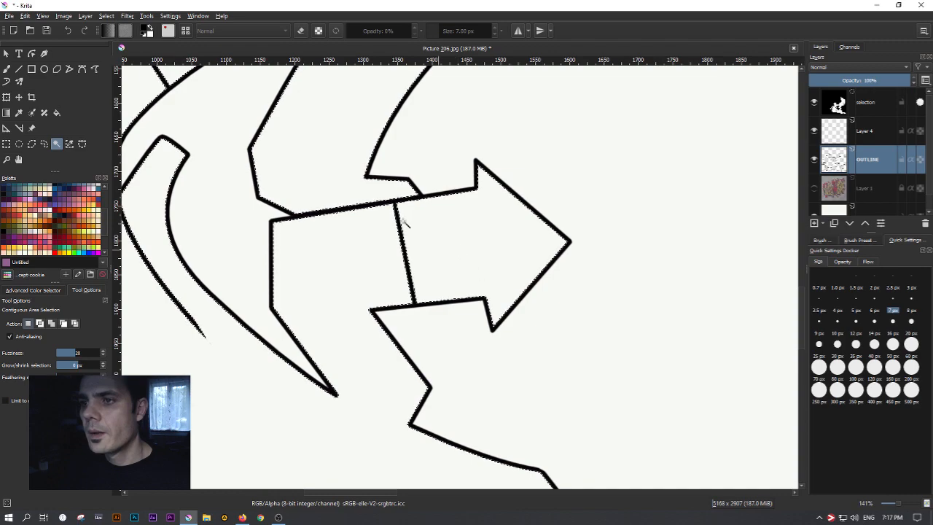
Examine the selection along the black outline of the letter, from the arrow up to the top and across the whole shape
left_click_drag(433, 246, 588, 320)
mouse_move(515, 187)
left_mouse_down()
mouse_move(531, 356)
mouse_move(339, 417)
left_mouse_up()
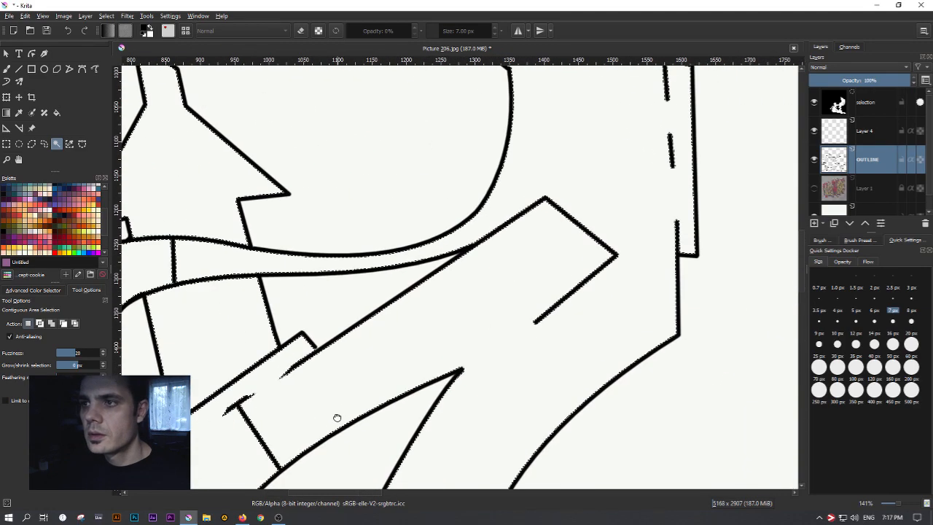
left_click_drag(546, 194, 483, 388)
left_click_drag(513, 345, 607, 146)
scroll(396, 269, "down", 3)
scroll(395, 269, "down", 2)
scroll(392, 335, "up", 1)
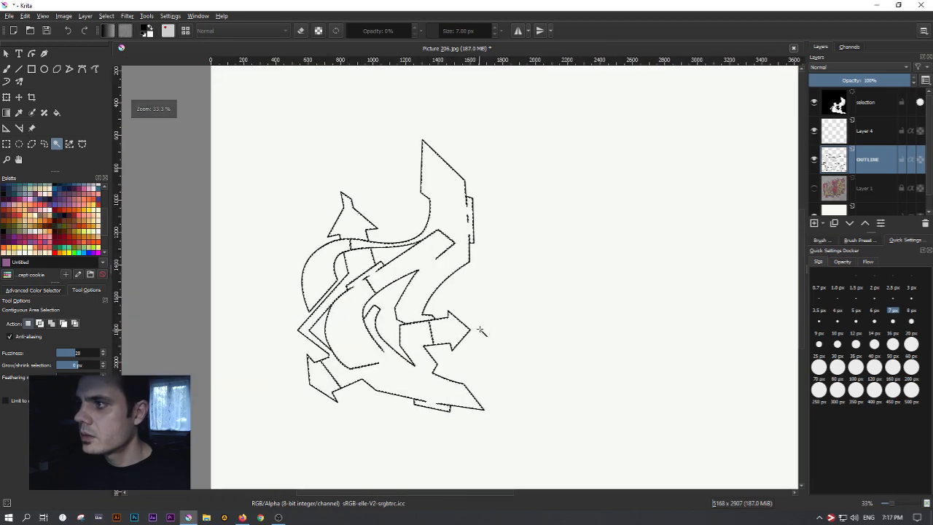
scroll(399, 357, "up", 2)
scroll(399, 357, "down", 1)
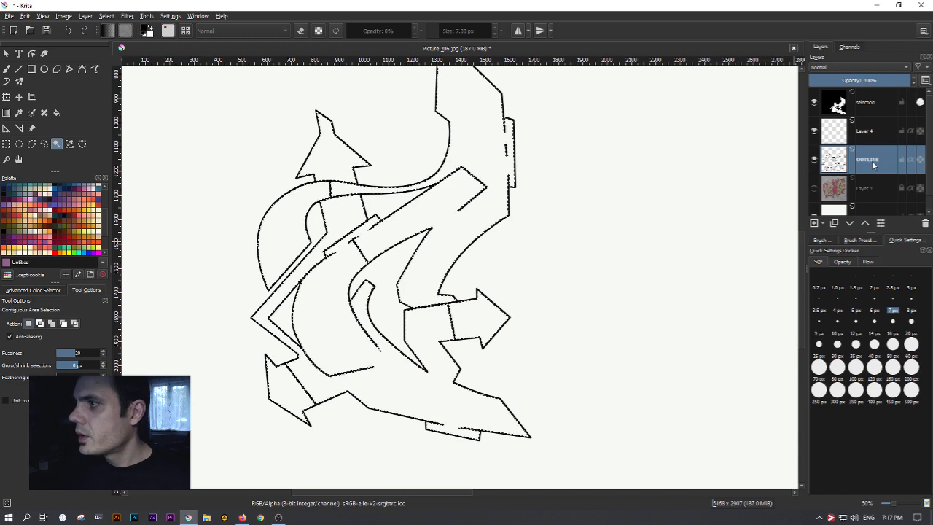
Add a new paint layer and place it directly below the OUTLINE layer
left_click(815, 223)
left_click_drag(868, 156, 874, 196)
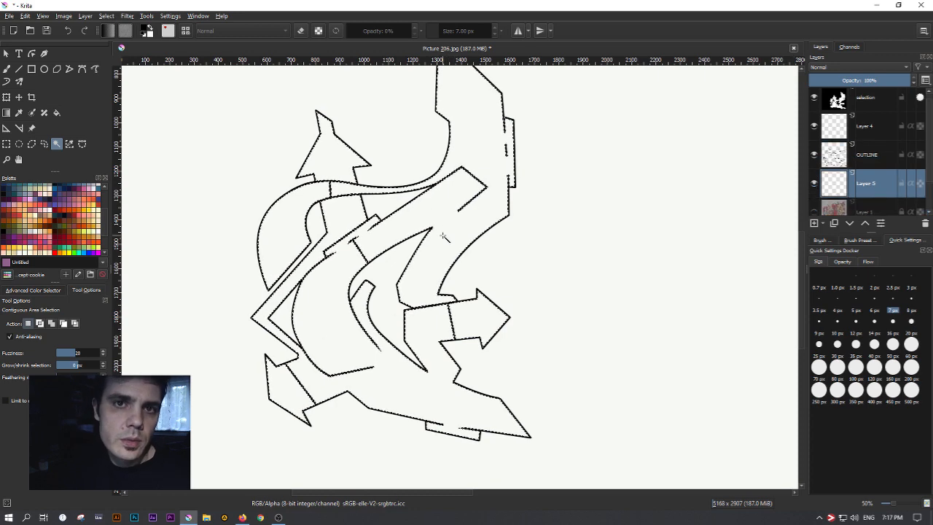
Set the background colour to light blue #05bdf3
left_click(149, 34)
left_click_drag(421, 196, 440, 209)
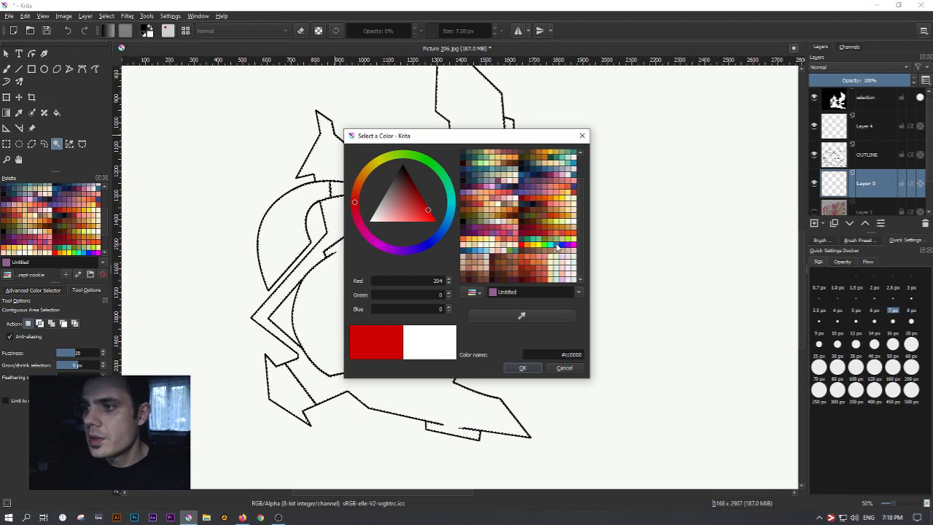
left_click(557, 249)
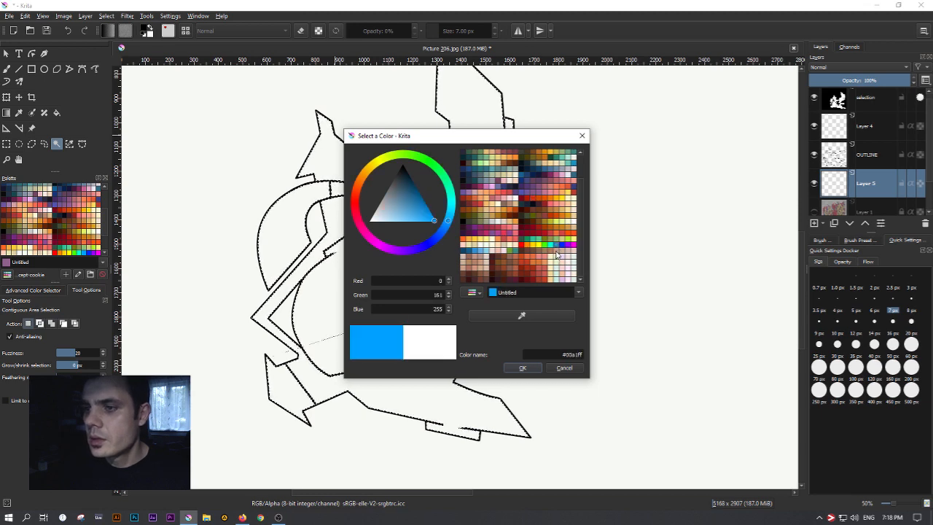
mouse_move(422, 212)
left_mouse_down()
mouse_move(430, 200)
mouse_move(437, 209)
mouse_move(424, 216)
mouse_move(433, 223)
mouse_move(447, 204)
mouse_move(447, 226)
mouse_move(451, 204)
mouse_move(450, 213)
left_mouse_up()
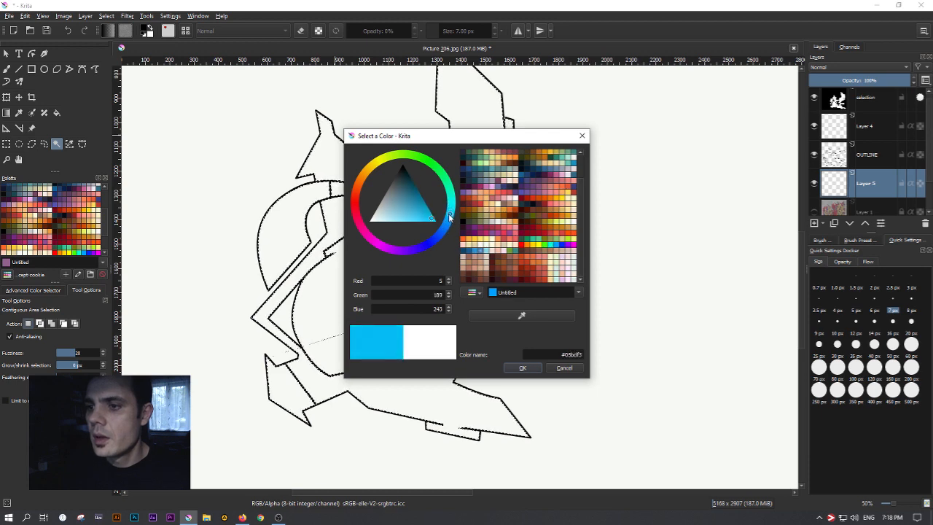
left_click(523, 368)
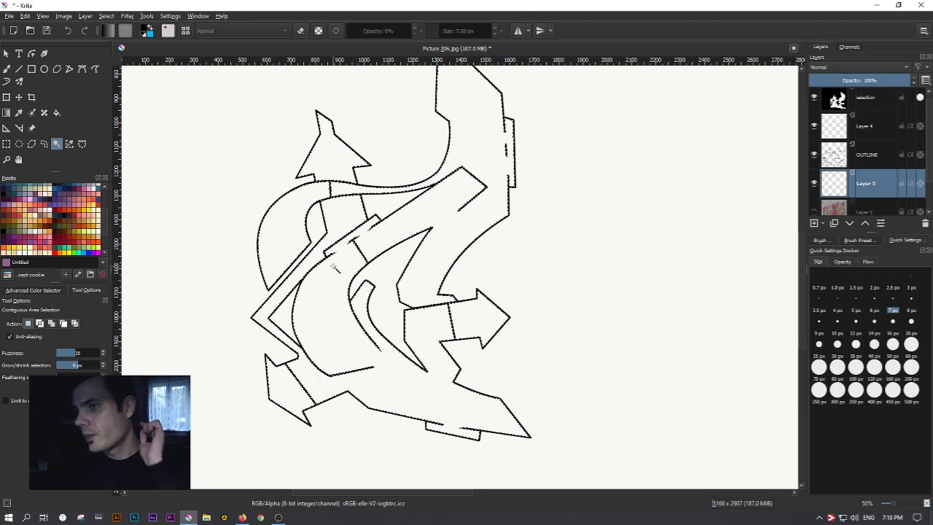
Fill the selected letter shape on the new layer with the light blue background colour and deselect
key("shift+BackSpace")
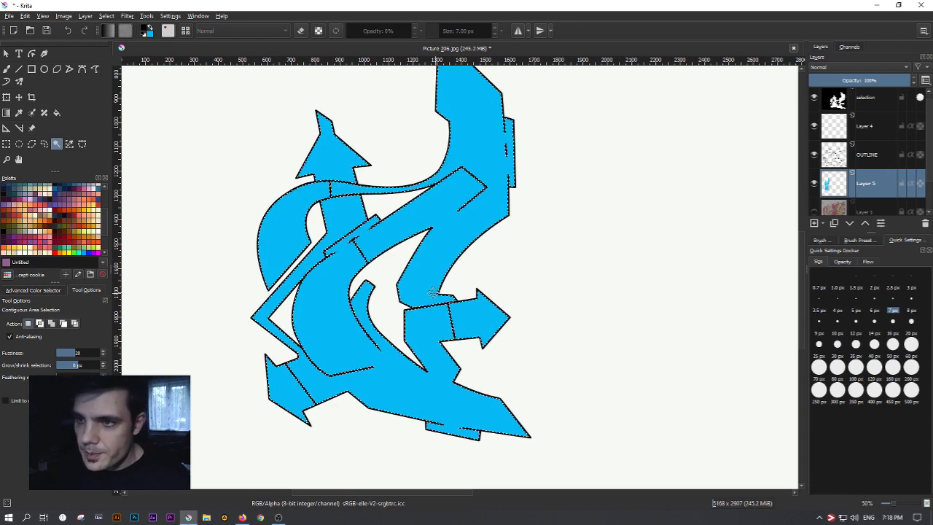
scroll(363, 220, "down", 2)
scroll(357, 222, "up", 2)
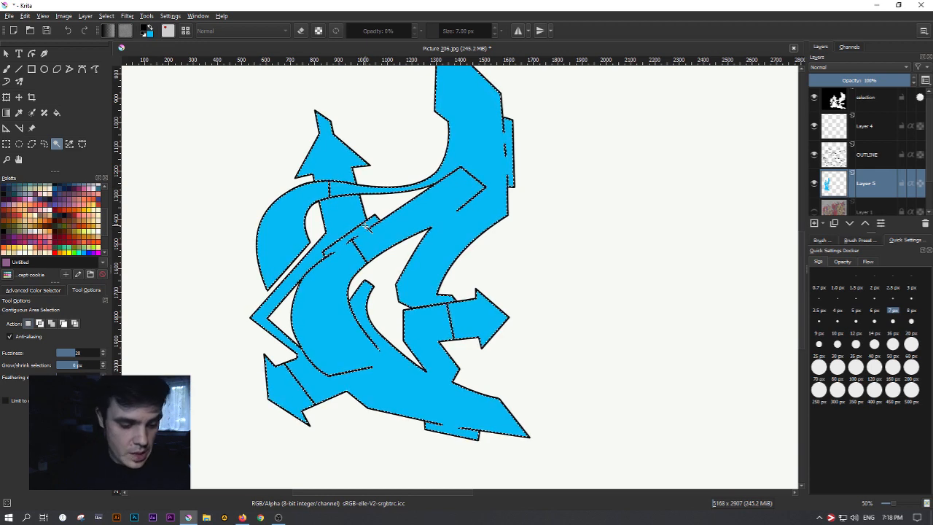
key("ctrl+shift+a")
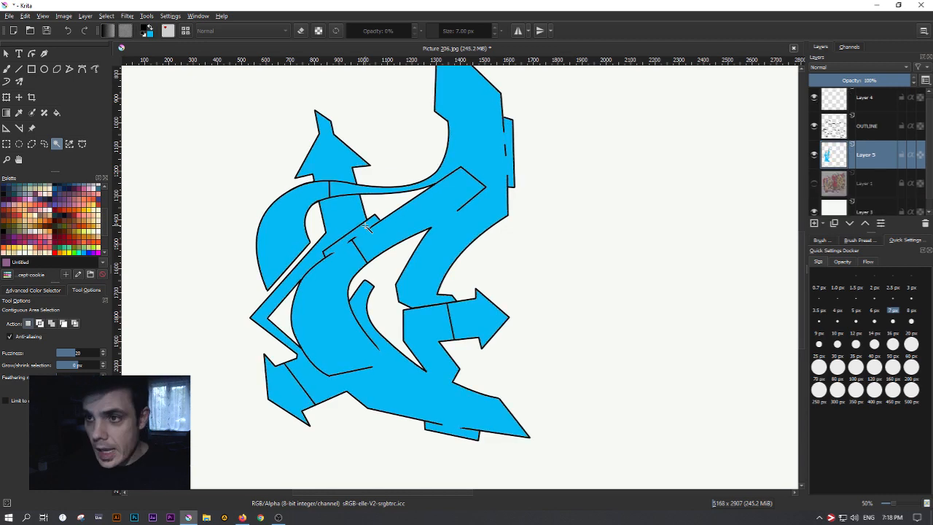
Inspect the edges of the blue fill against the black outline for light fringe pixels along the letter
scroll(368, 226, "down", 3)
scroll(368, 226, "up", 3)
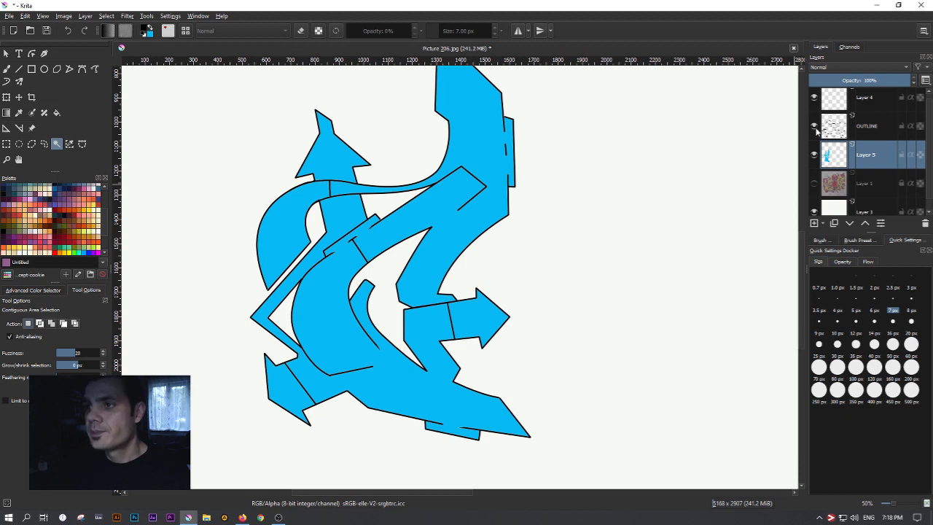
scroll(498, 169, "up", 6)
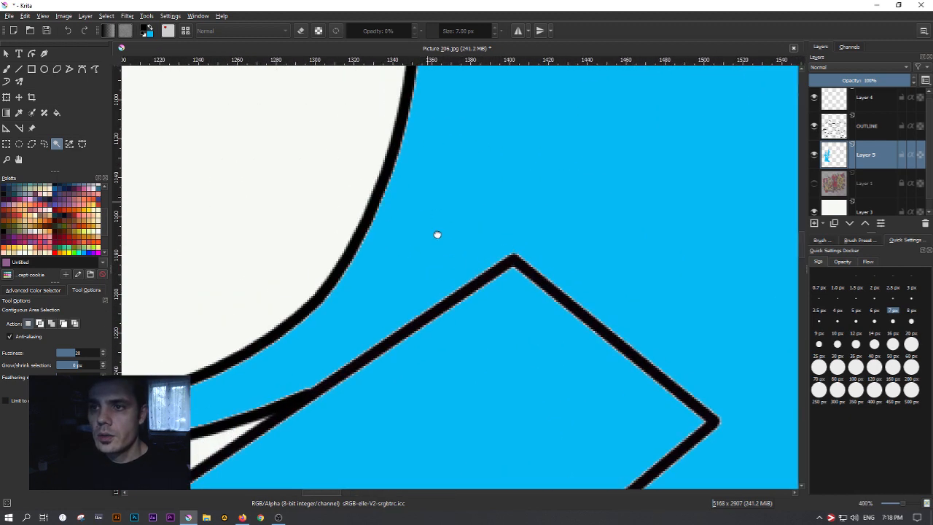
scroll(409, 212, "up", 4)
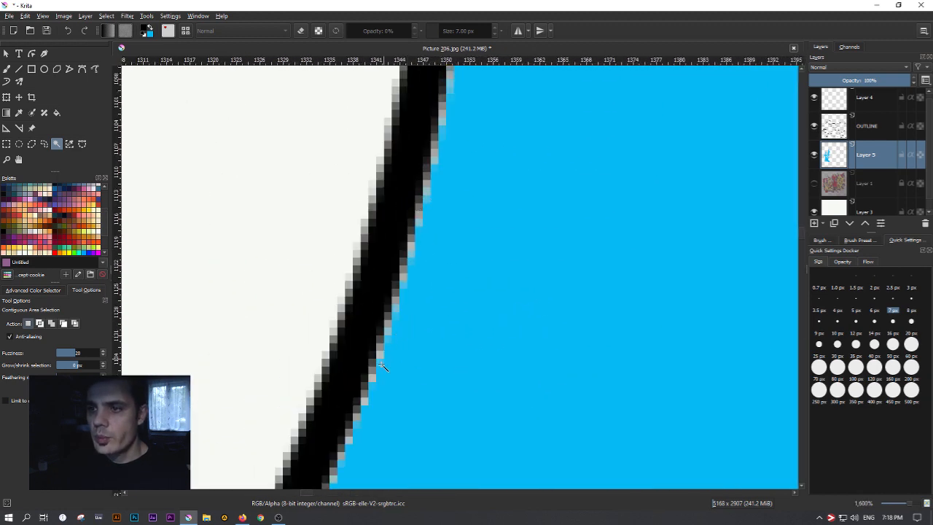
scroll(382, 364, "down", 3)
left_click_drag(473, 154, 473, 404)
left_click_drag(438, 226, 460, 400)
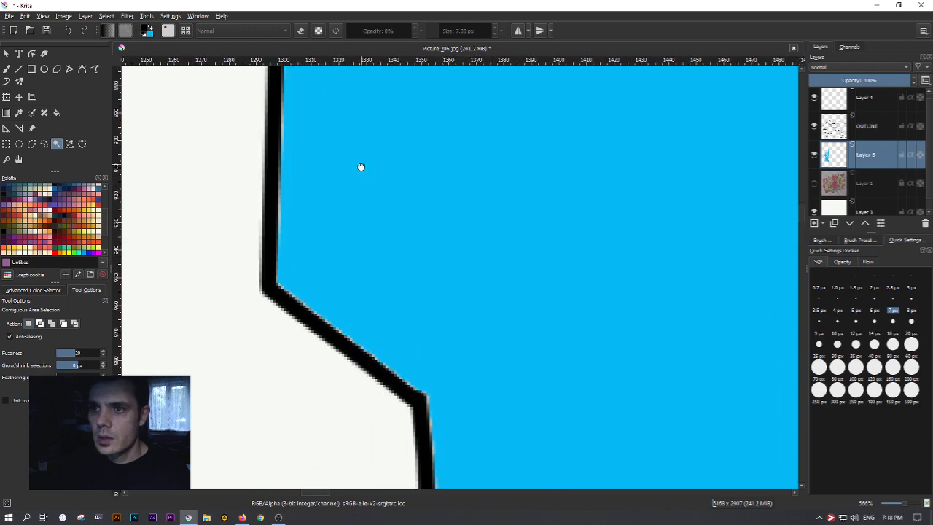
left_click_drag(361, 167, 408, 422)
mouse_move(448, 148)
left_mouse_down()
mouse_move(431, 389)
mouse_move(442, 384)
mouse_move(389, 333)
left_mouse_up()
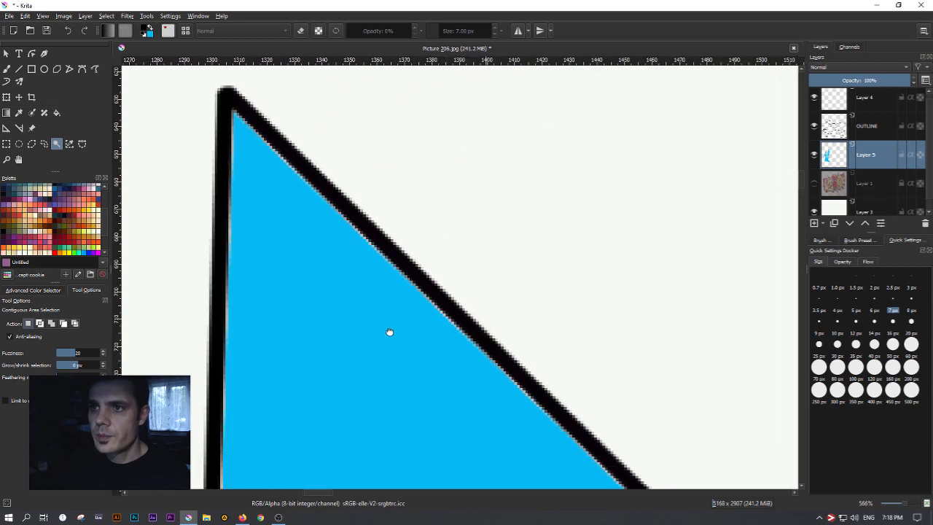
scroll(316, 255, "up", 1)
scroll(327, 250, "down", 4)
scroll(358, 290, "up", 3)
scroll(321, 291, "down", 8)
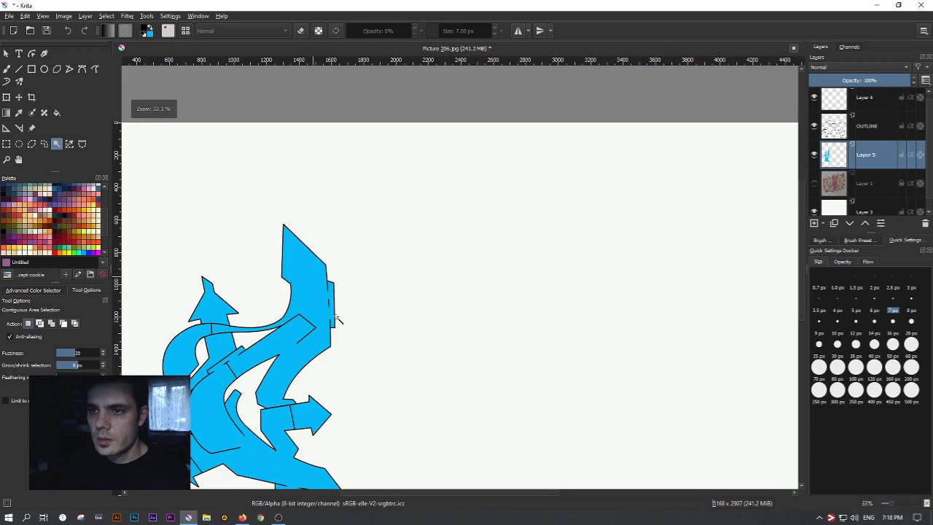
scroll(448, 253, "up", 1)
scroll(370, 271, "up", 3)
scroll(370, 275, "down", 3)
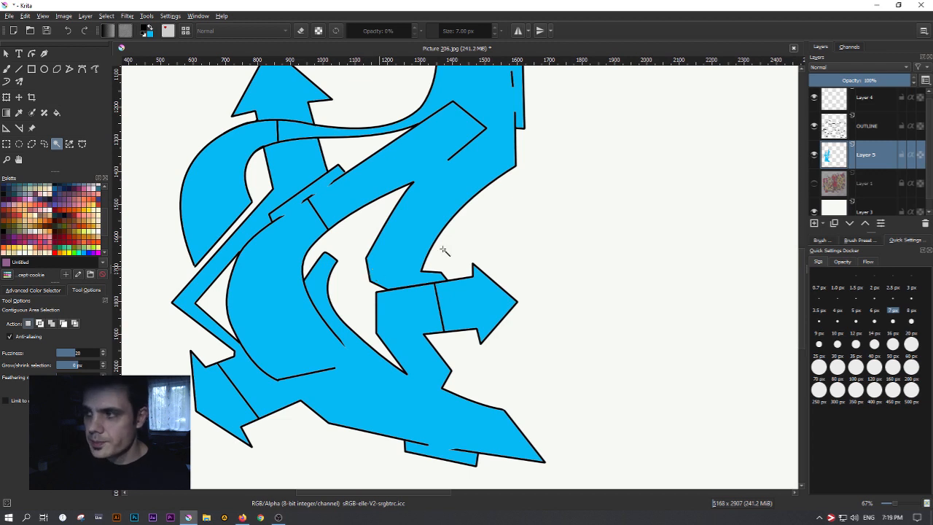
Load the blue fill of Layer 5 as a selection
mouse_move(825, 155)
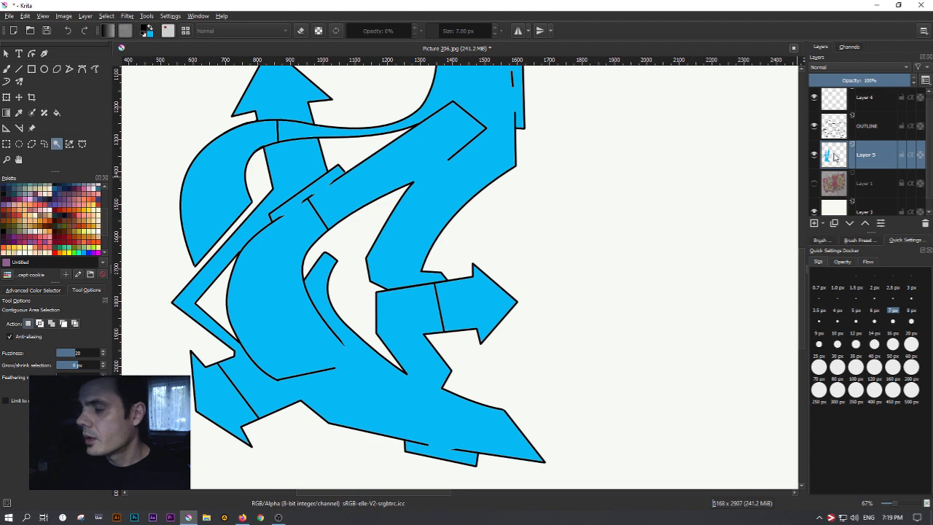
left_click(836, 158, "ctrl")
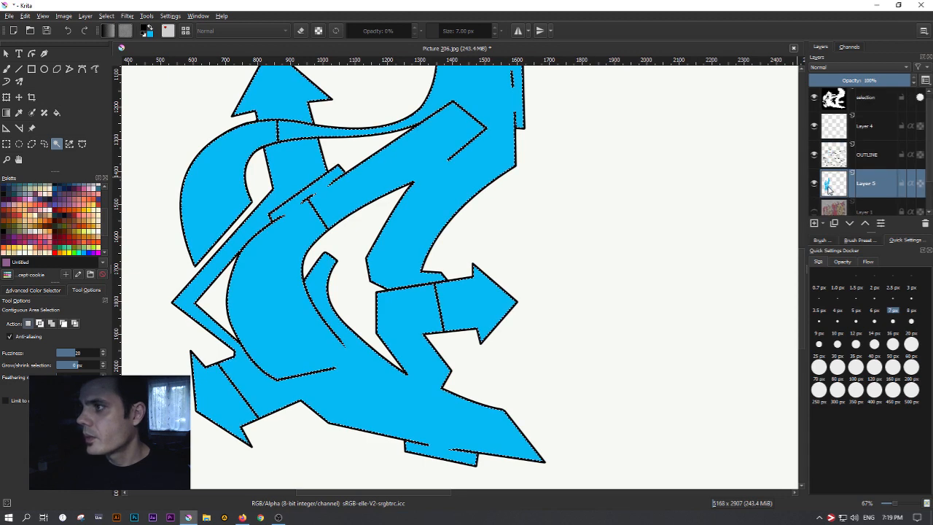
scroll(482, 183, "down", 5)
scroll(462, 142, "up", 3)
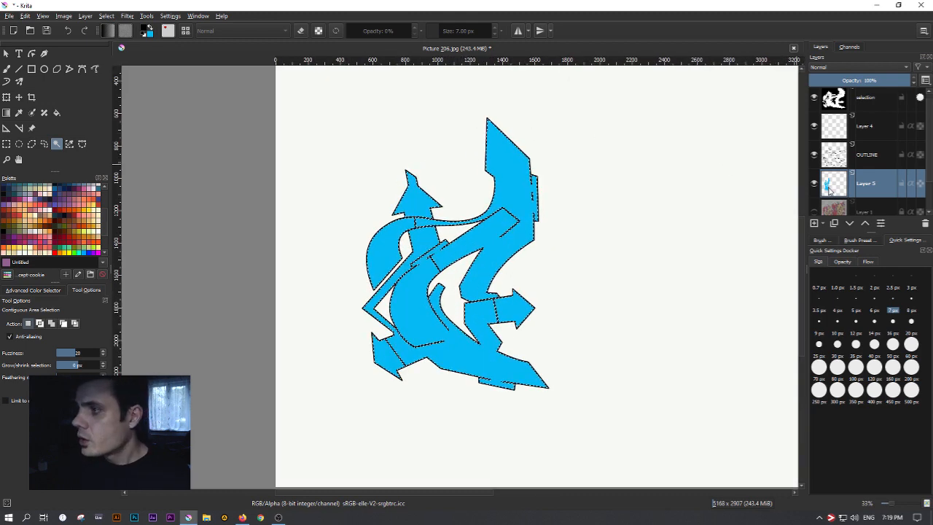
Grow the selection of the blue letter shape outward in pixels, keeping the suggested amount
mouse_move(832, 187)
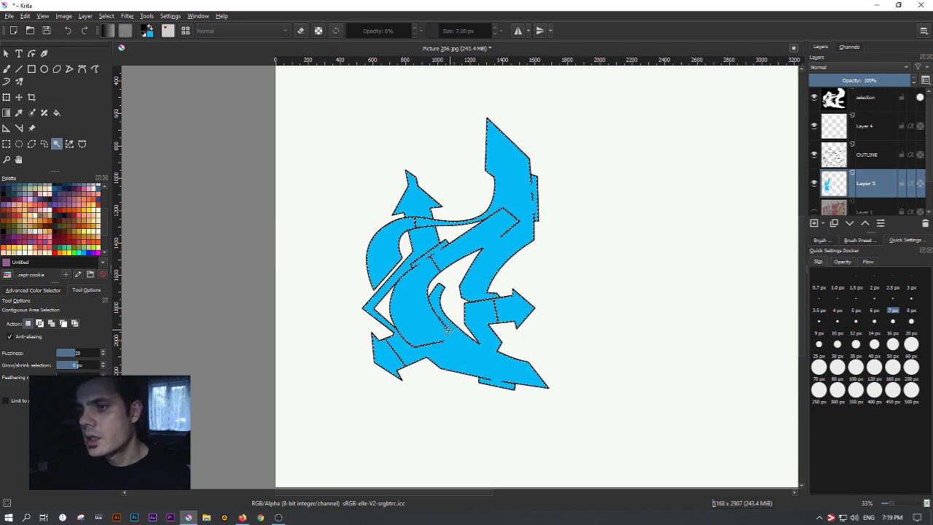
scroll(452, 301, "down", 2)
scroll(452, 299, "up", 5)
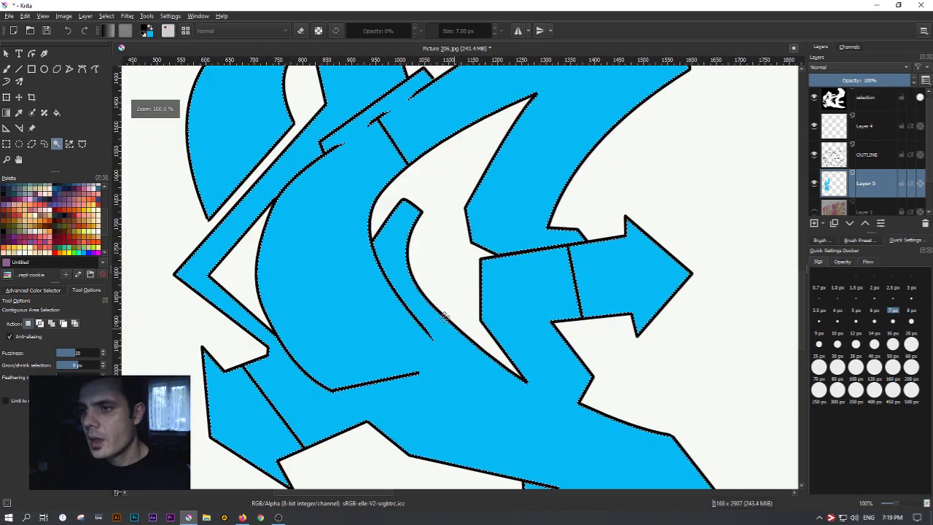
scroll(334, 199, "down", 3)
scroll(344, 130, "down", 1)
scroll(331, 121, "down", 1)
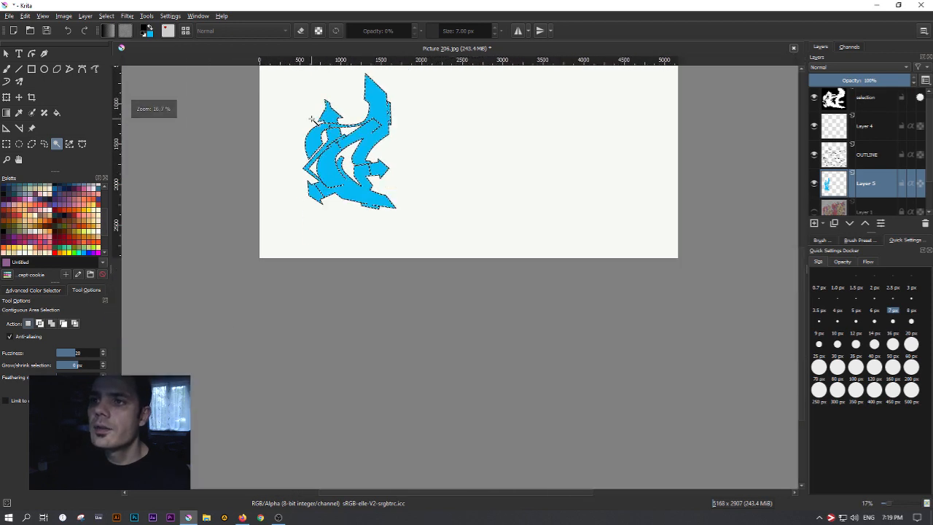
left_click_drag(356, 101, 369, 204)
scroll(368, 204, "up", 1)
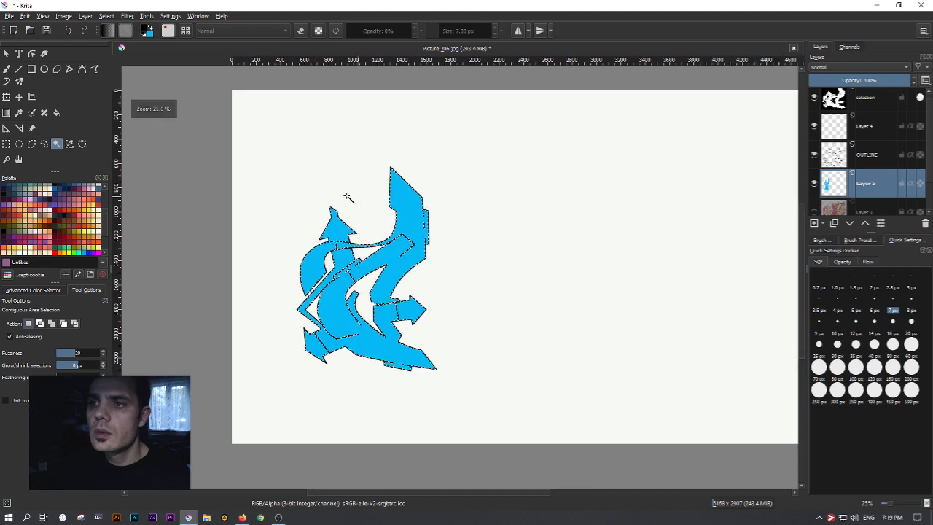
left_click(107, 17)
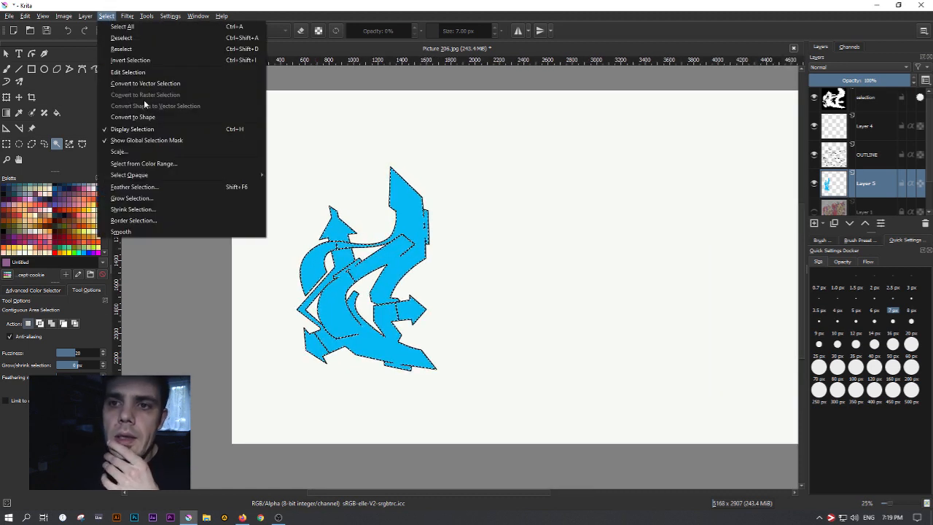
left_click(155, 198)
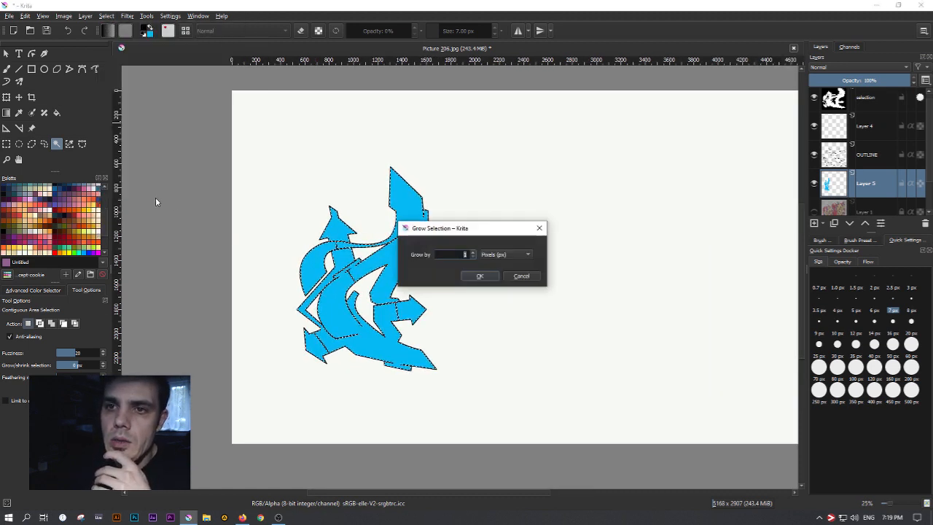
left_click(478, 275)
Examine how the grown selection and the blue fill meet the black outline around the letter's upper corners
scroll(427, 202, "up", 10)
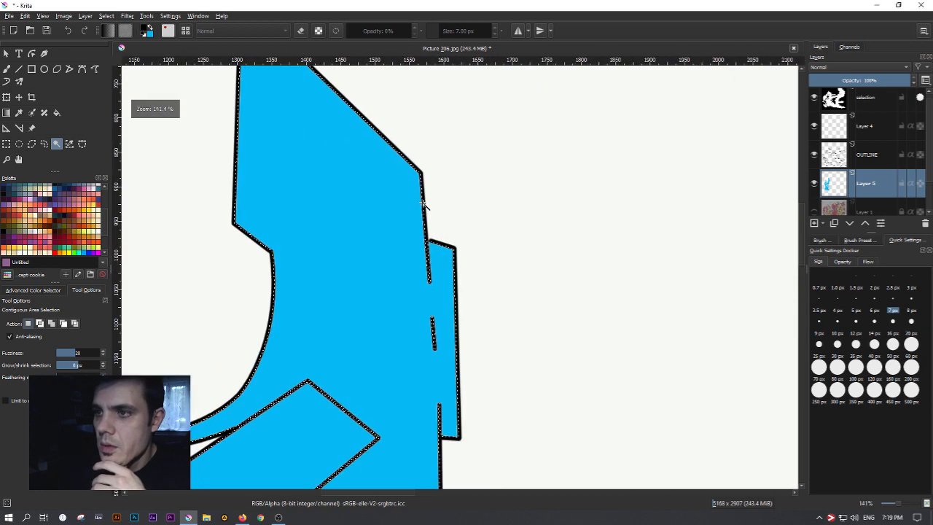
scroll(427, 202, "up", 5)
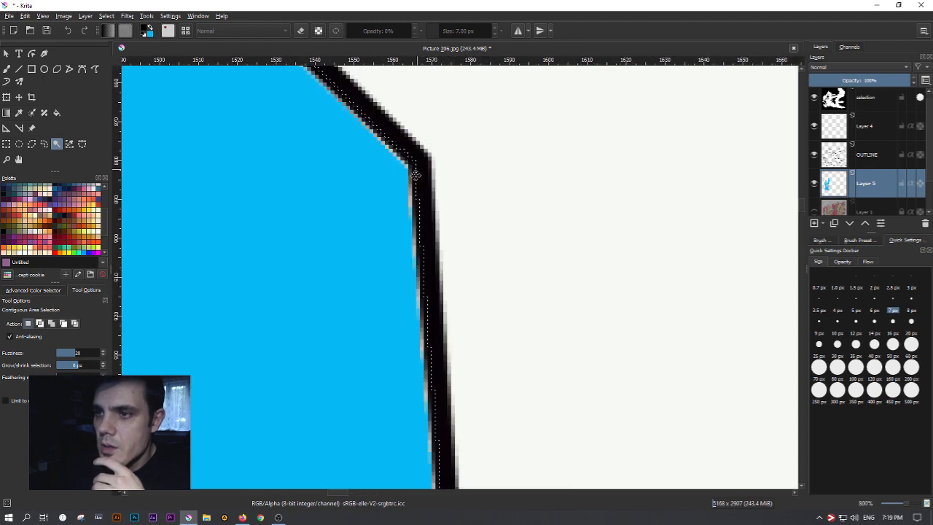
scroll(433, 337, "down", 5)
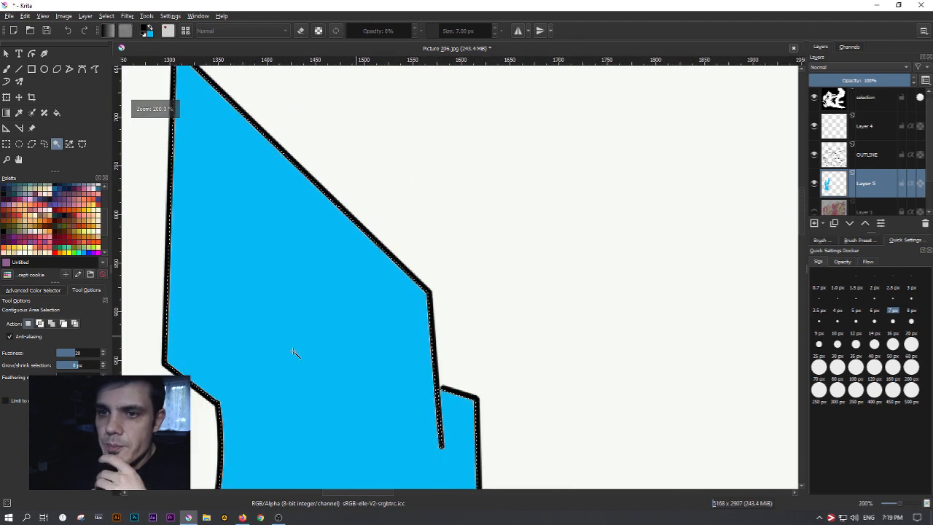
scroll(192, 397, "up", 3)
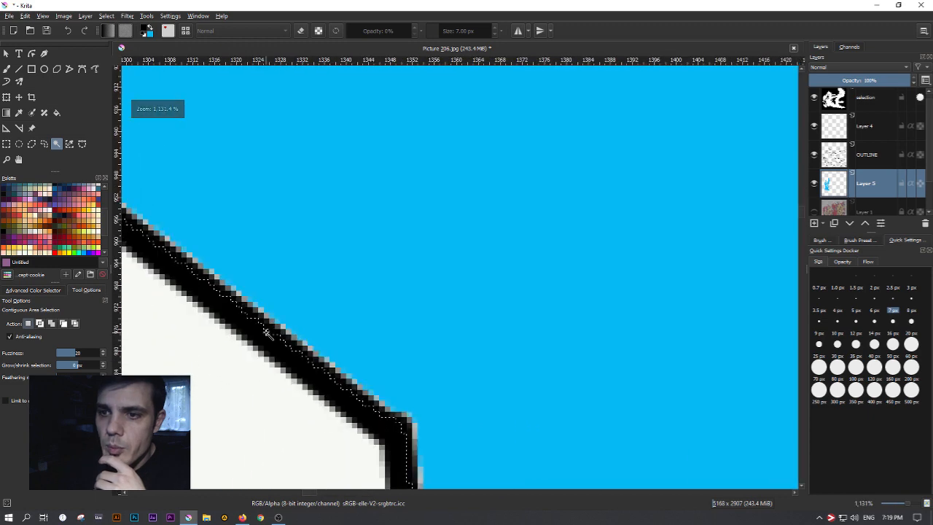
scroll(264, 333, "down", 1)
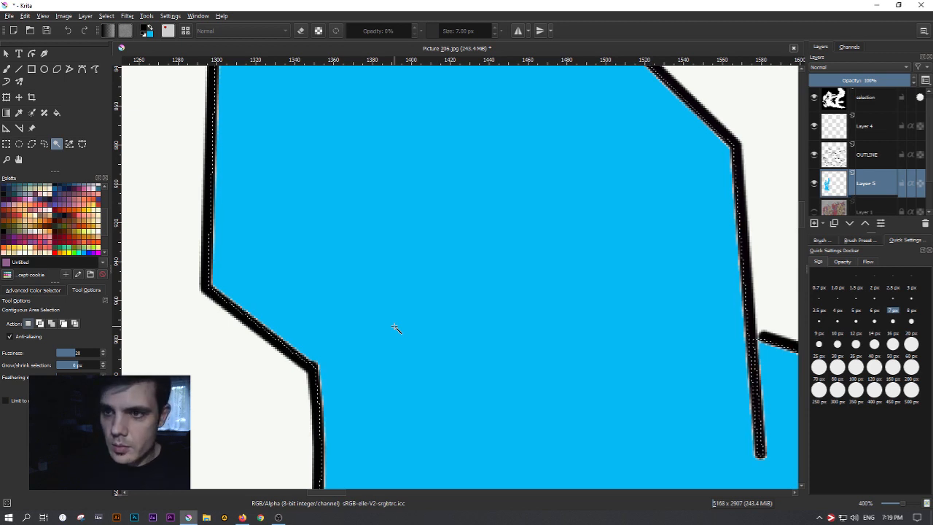
scroll(310, 363, "up", 3)
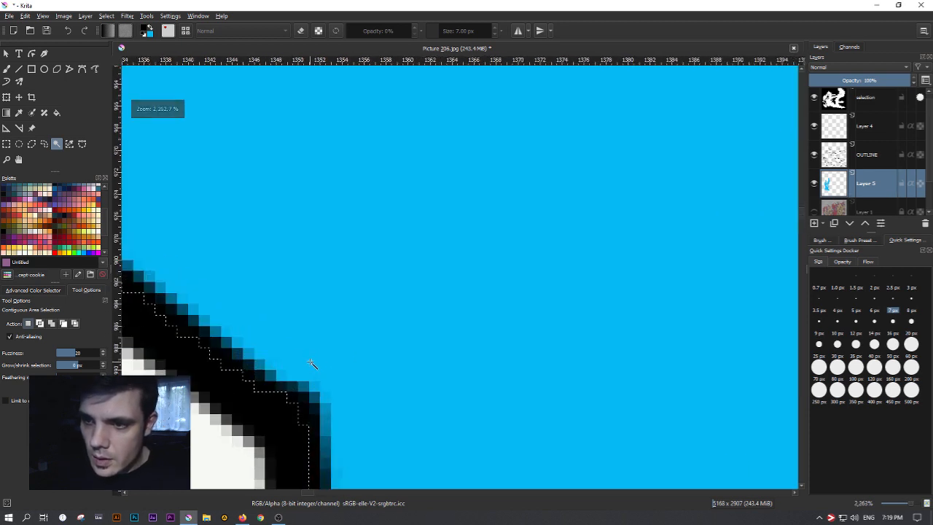
scroll(312, 365, "down", 5)
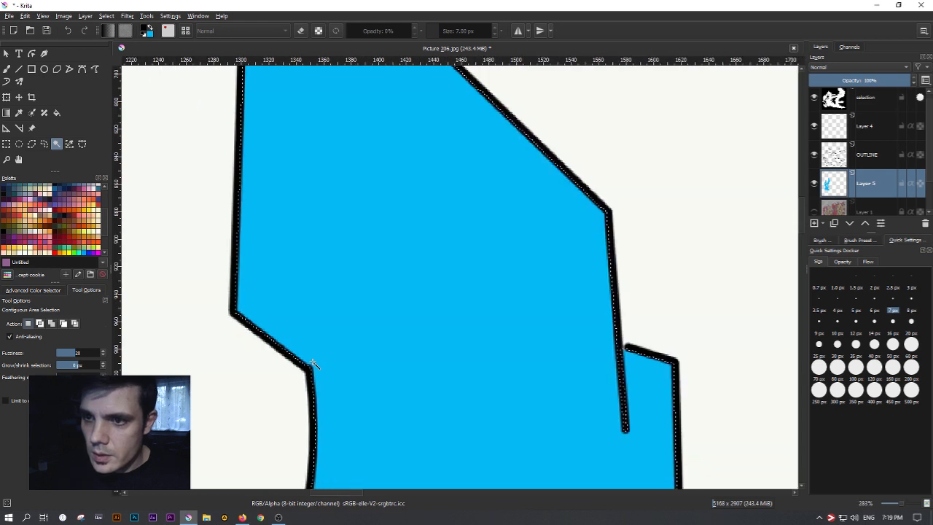
scroll(311, 364, "up", 4)
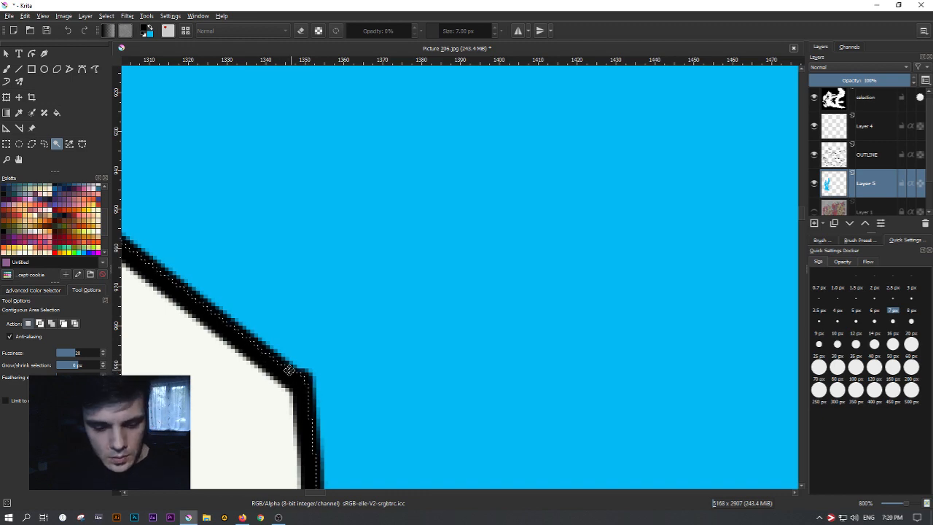
Clear the grown selection around the blue letter
key("ctrl+shift+a")
scroll(299, 315, "down", 2)
scroll(299, 315, "down", 6)
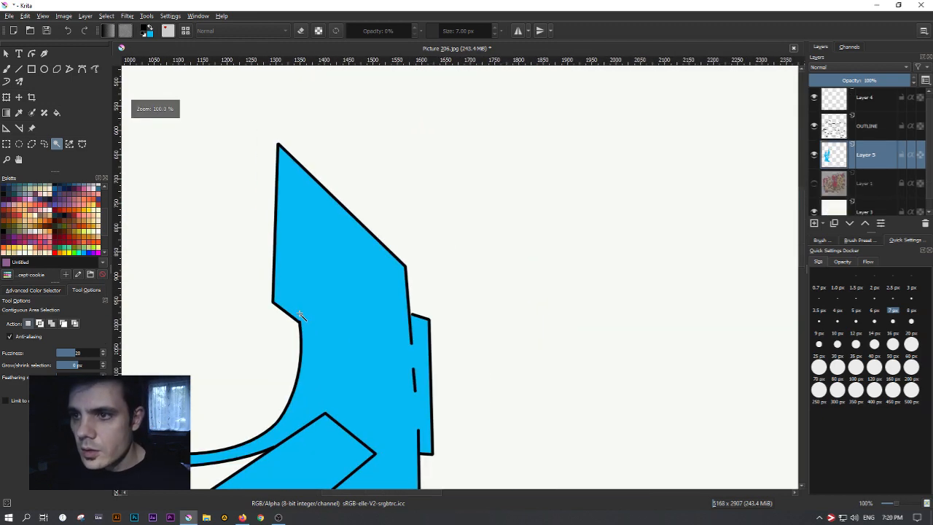
left_click_drag(455, 359, 481, 296)
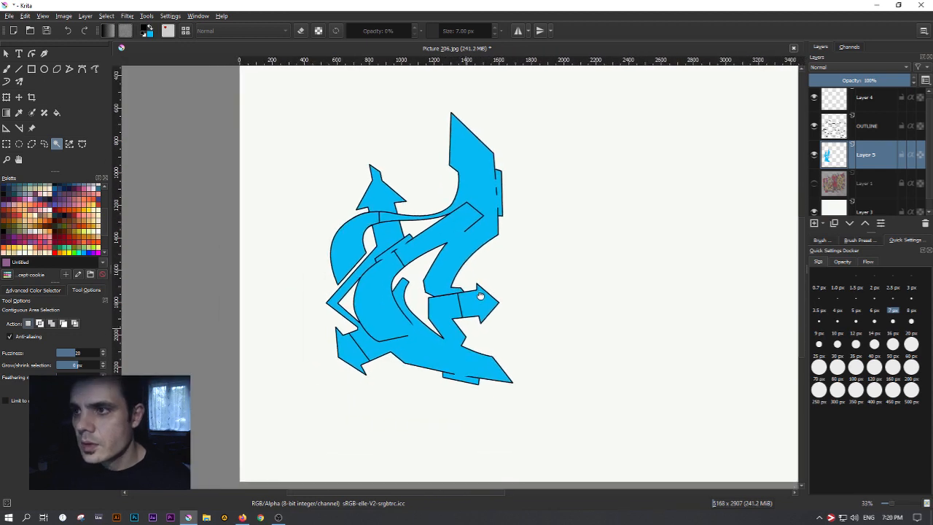
Load Layer 5's blue fill as a selection and choose the Airbrush Soft brush preset for painting
left_click(833, 154, "ctrl")
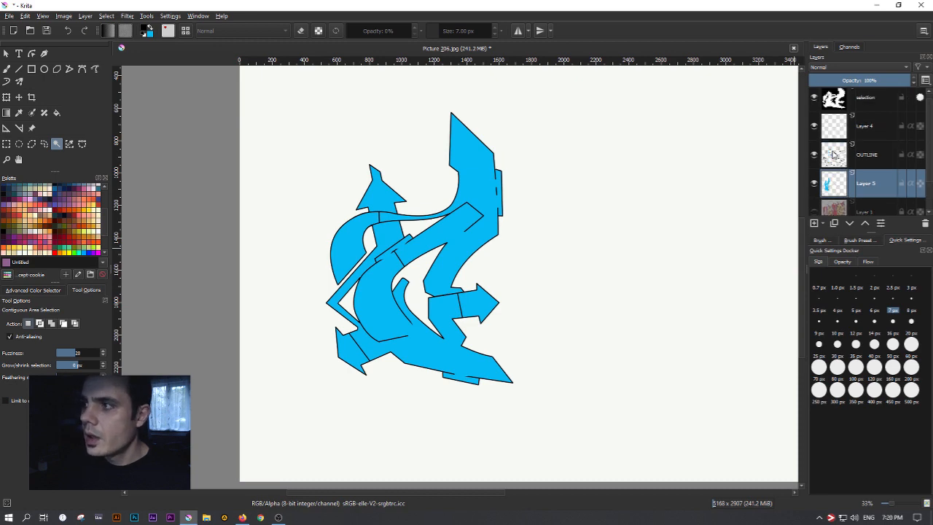
left_click(7, 70)
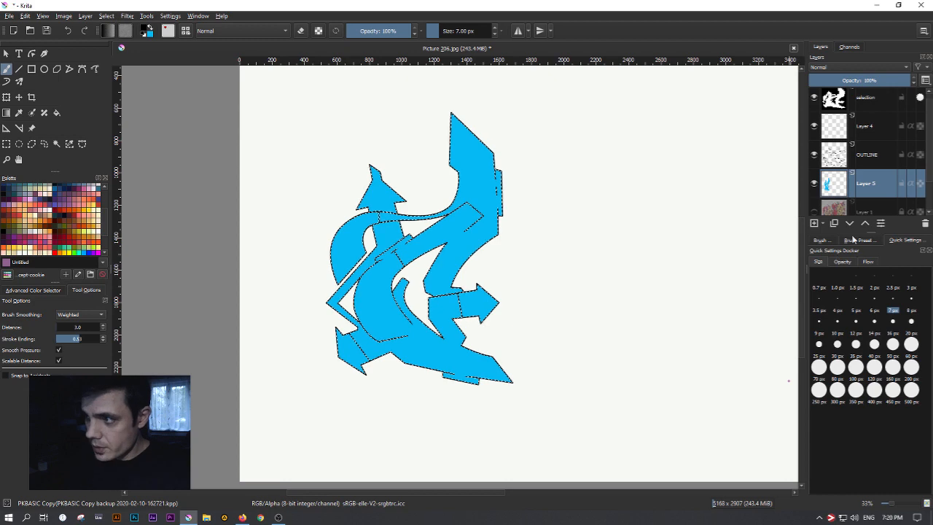
left_click(856, 240)
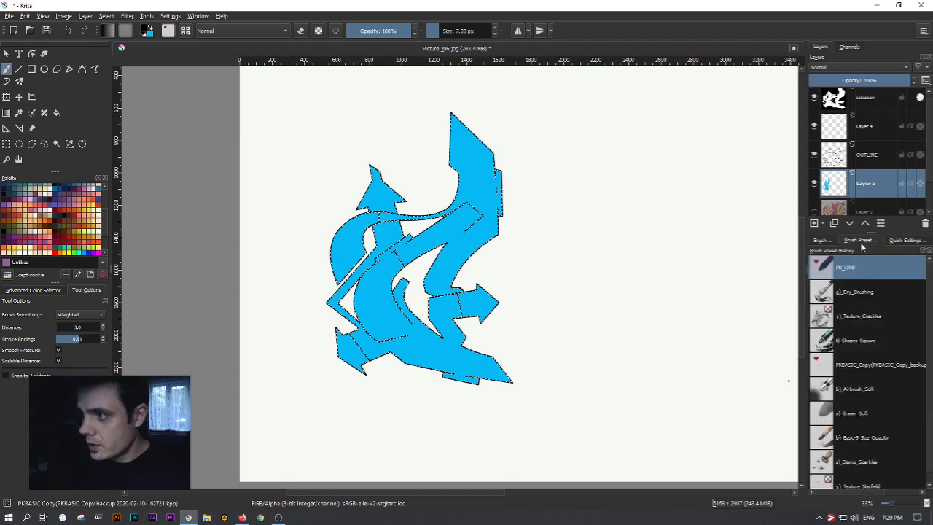
left_click(864, 390)
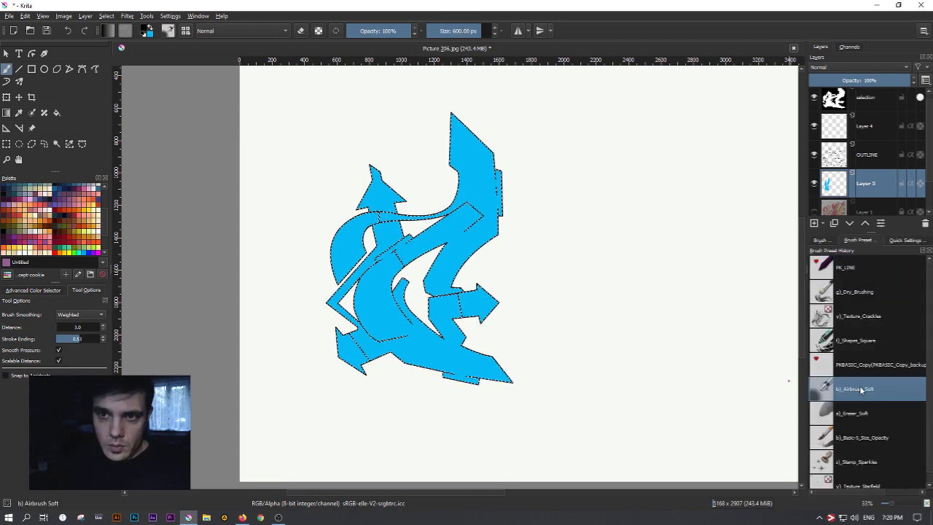
Airbrush deeper blue #0452f3 shading over the letter's upper half and lower pointed end within the selection, and deselect
left_click(147, 32)
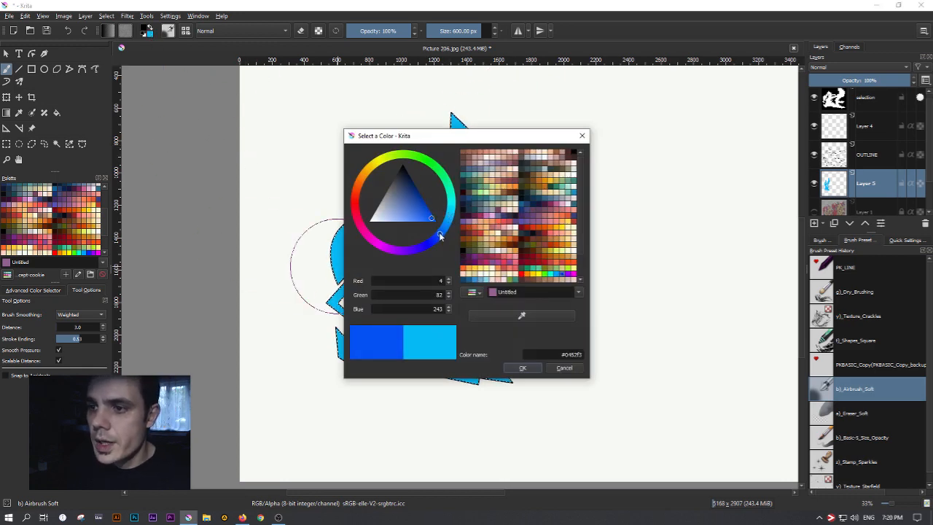
left_click(522, 367)
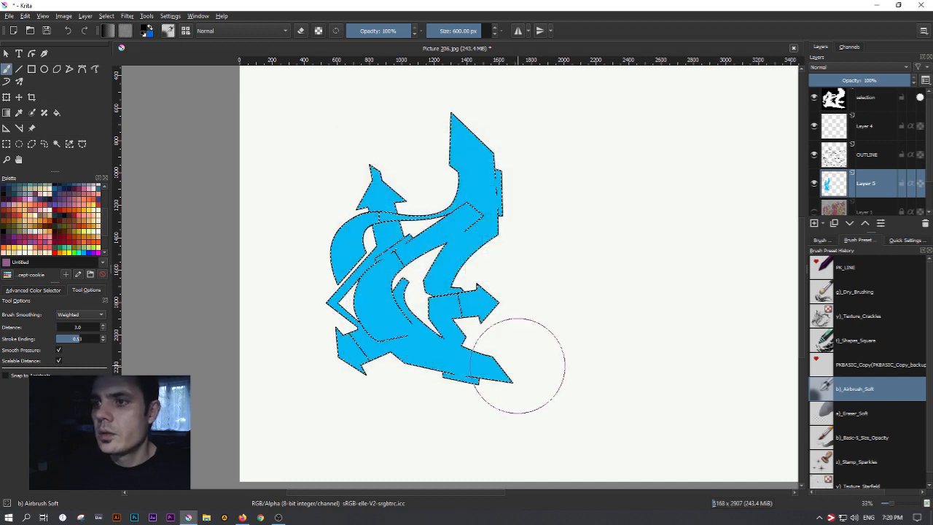
mouse_move(490, 149)
left_mouse_down()
mouse_move(454, 146)
mouse_move(415, 164)
mouse_move(287, 289)
mouse_move(612, 165)
mouse_move(610, 315)
mouse_move(567, 330)
mouse_move(478, 221)
left_mouse_up()
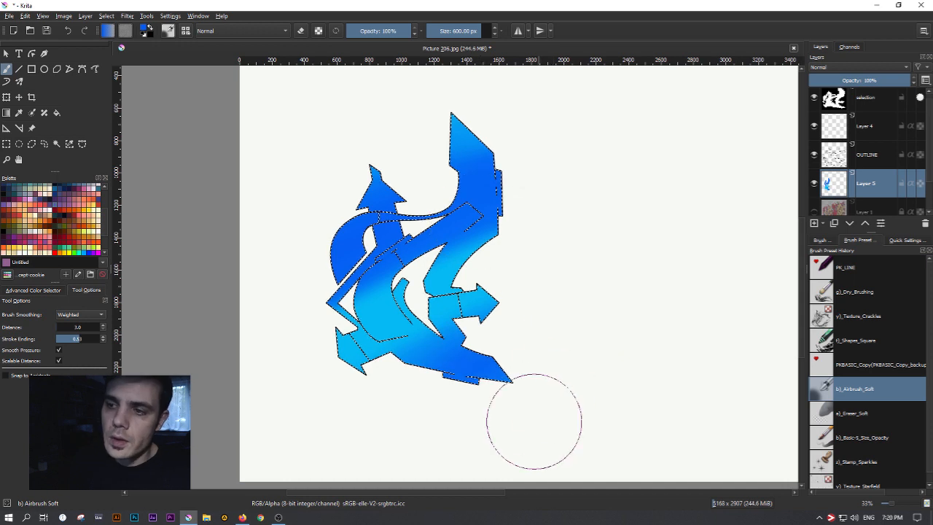
key("ctrl+shift+a")
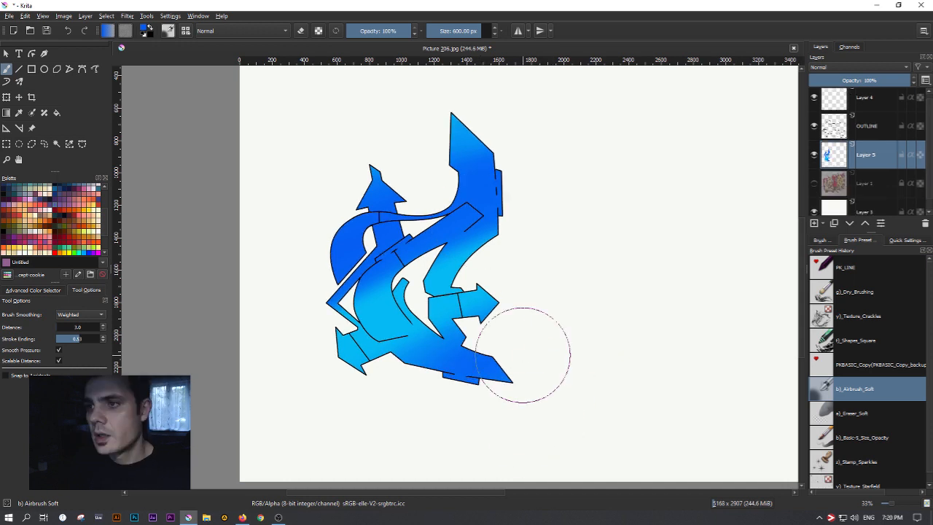
scroll(393, 317, "down", 3)
scroll(363, 305, "up", 3)
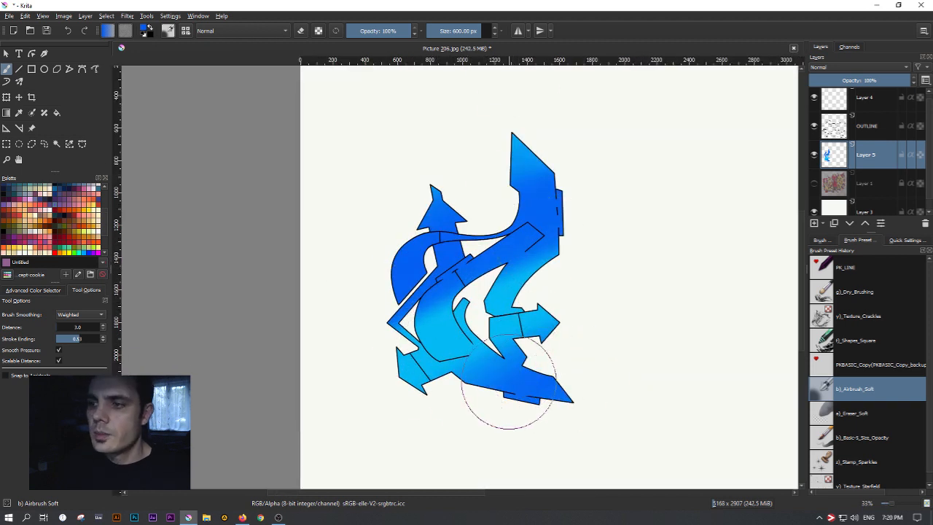
scroll(525, 248, "up", 4)
scroll(479, 291, "down", 3)
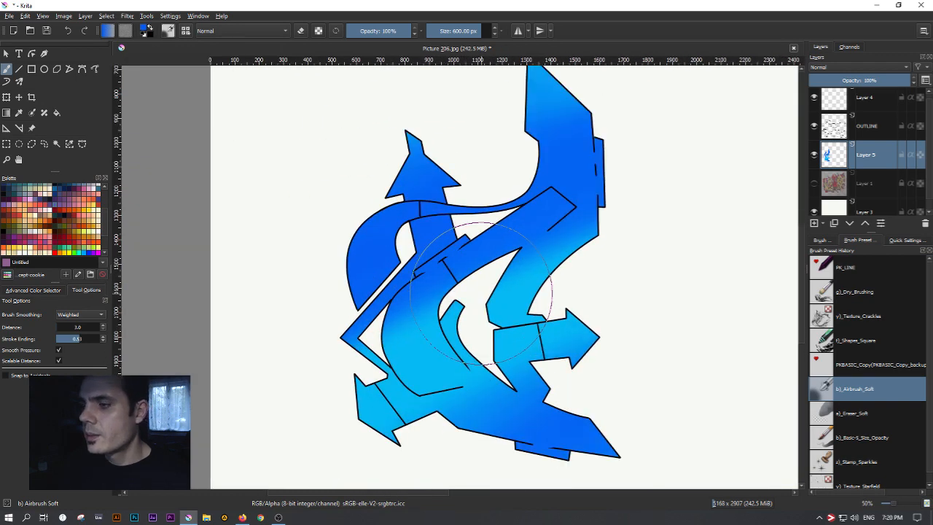
scroll(527, 304, "down", 1)
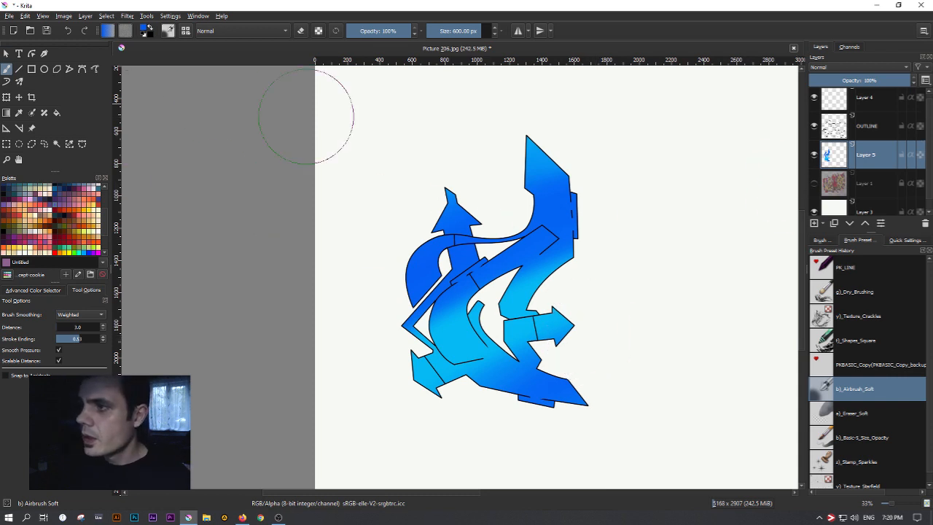
left_click(6, 53)
left_click(6, 97)
left_click_drag(668, 302, 583, 265)
Switch to the YouTube Studio live stream page to check its status and chat, and return to Krita
left_click(243, 517)
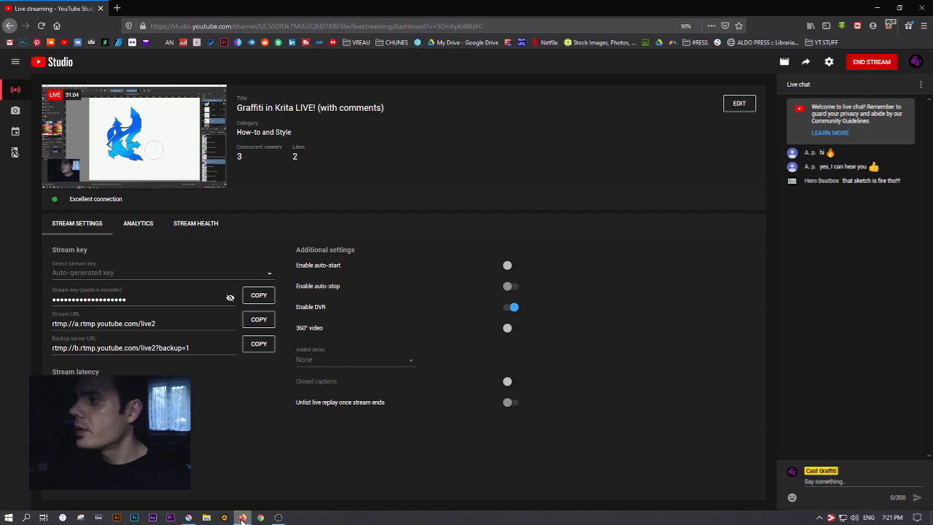
left_click(278, 517)
left_click(188, 517)
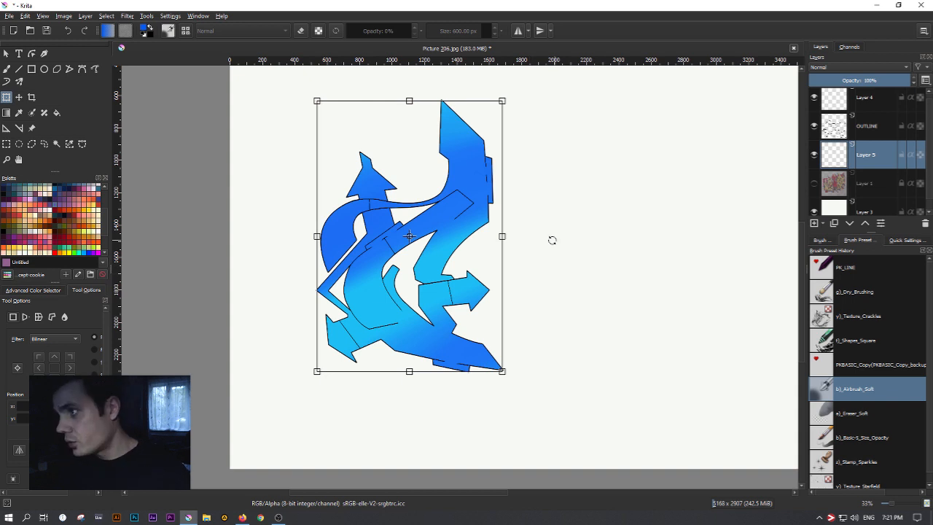
key("Return")
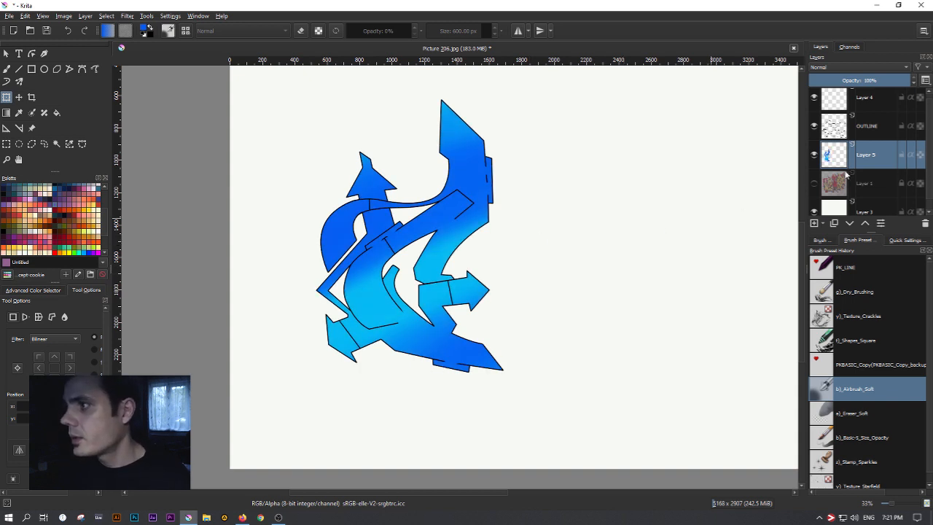
Duplicate the OUTLINE layer and Layer 5 together and merge the two copies into one layer
scroll(875, 154, "up", 1)
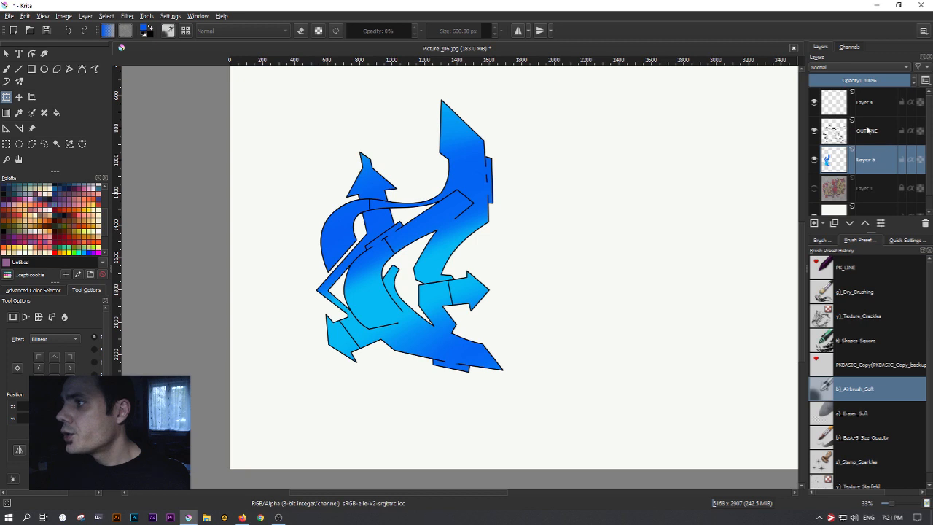
left_click(868, 130, "ctrl")
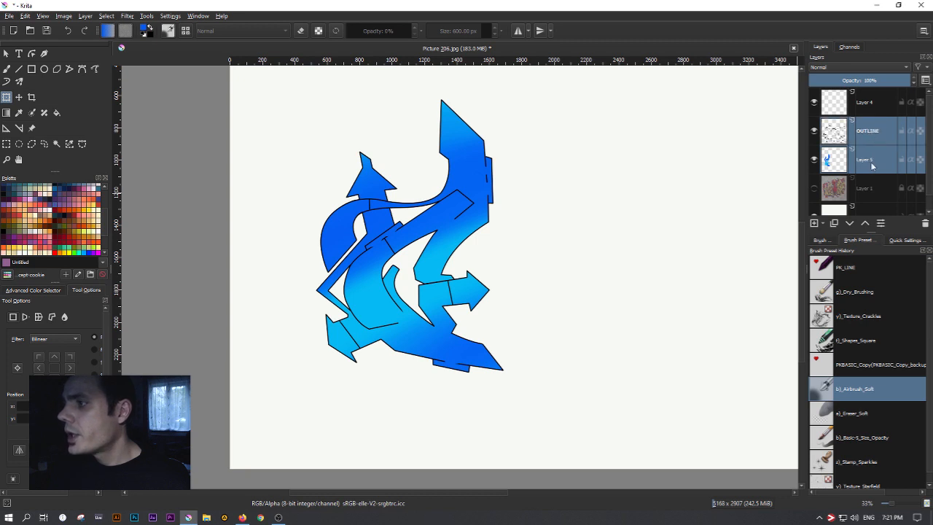
left_click(836, 223)
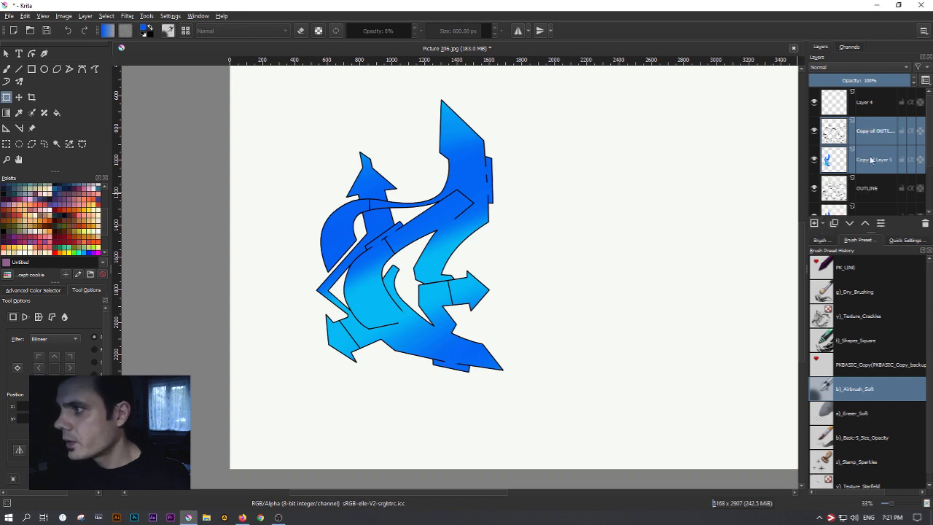
right_click(835, 152)
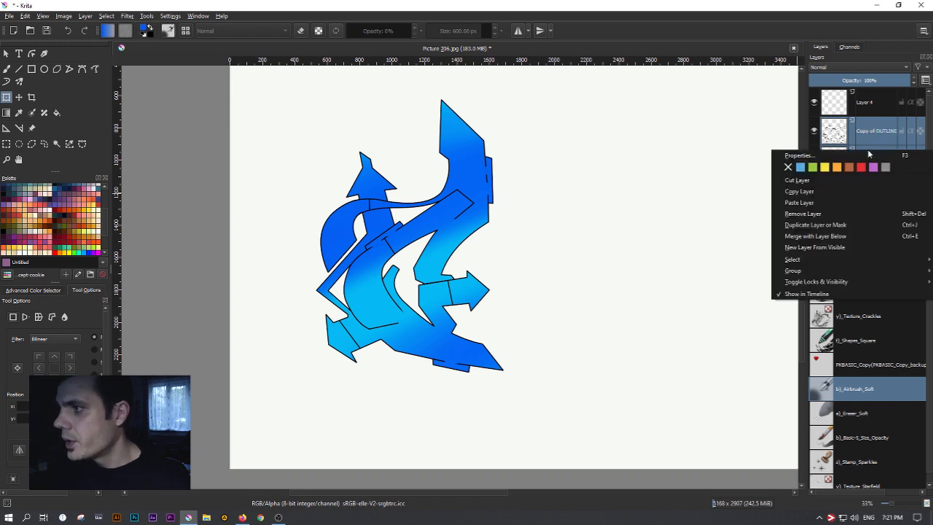
left_click(824, 236)
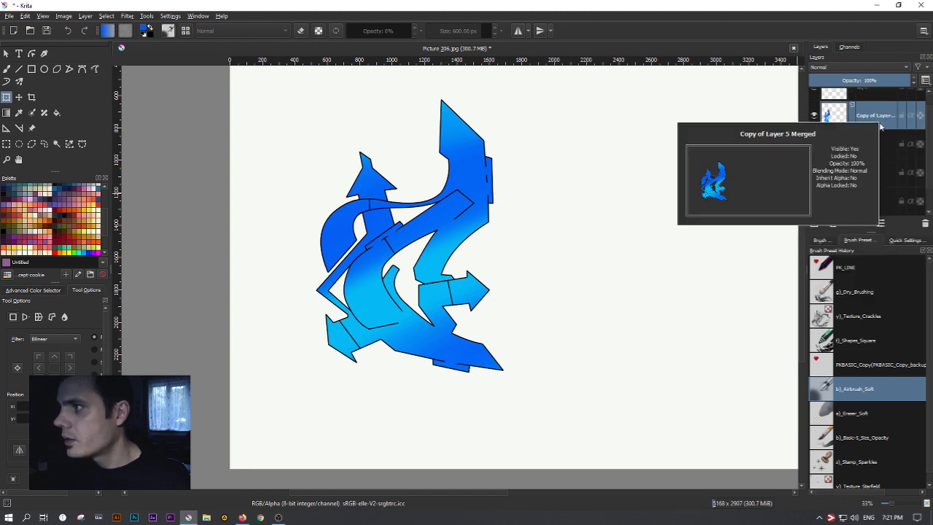
Temporarily hide OUTLINE and Layer 5 and toggle the merged copy's visibility to check its content, restoring all three layers
left_click(814, 144)
left_click(814, 173)
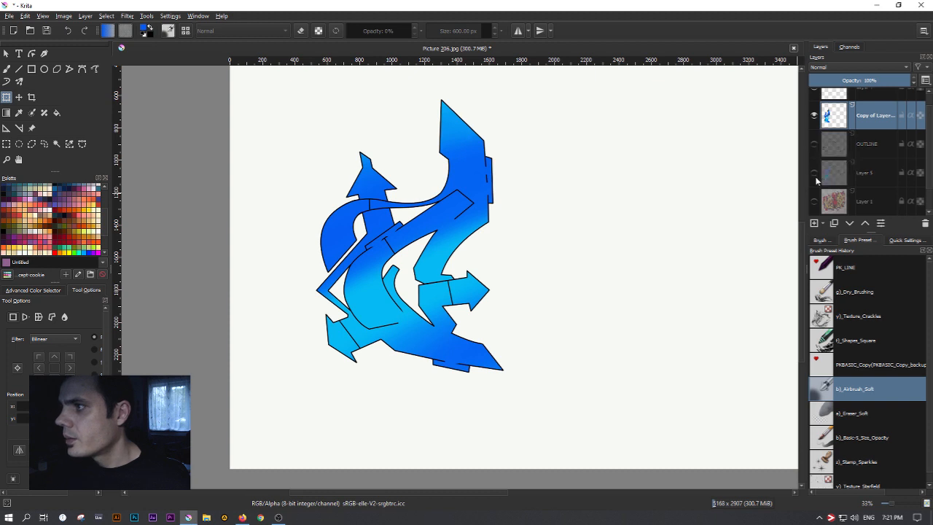
scroll(833, 146, "up", 1)
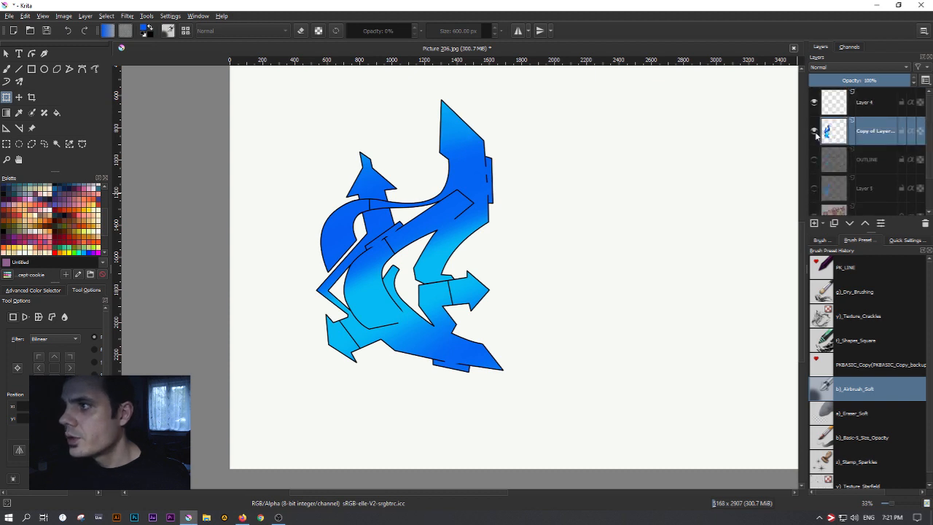
left_click(814, 131)
left_click(815, 131)
left_click(815, 131)
left_click(814, 131)
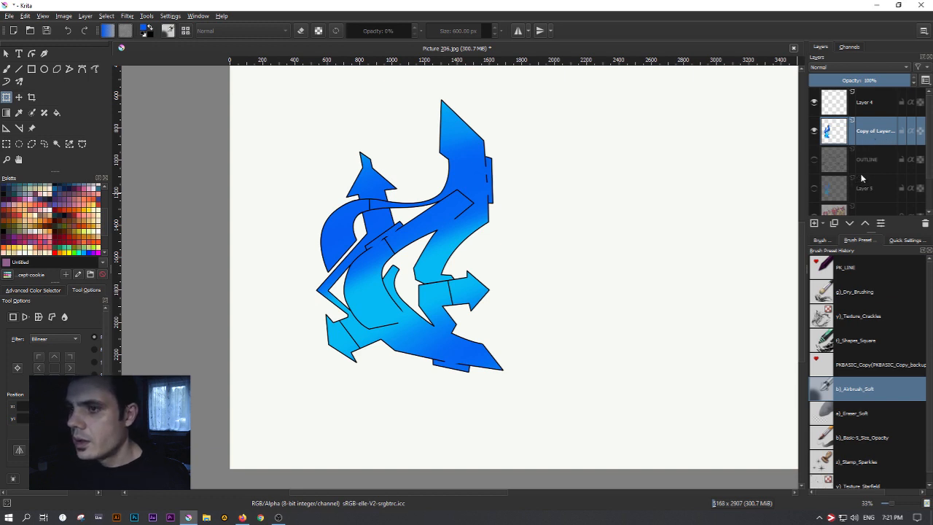
left_click(815, 160)
left_click(815, 188)
Place the merged copy beneath Layer 5 and transform it to sit offset down and to the left behind the letter
left_click_drag(887, 146, 888, 208)
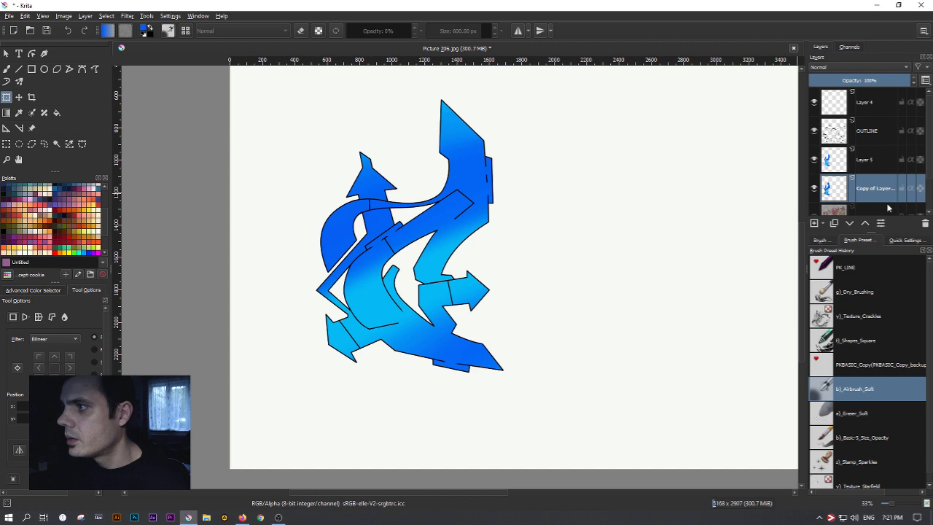
left_click(6, 97)
left_click_drag(475, 166, 435, 180)
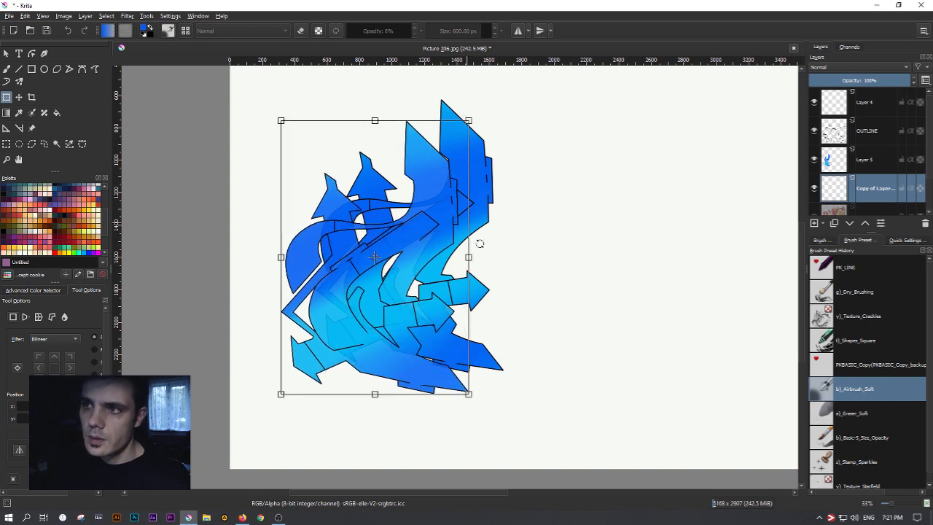
key("Return")
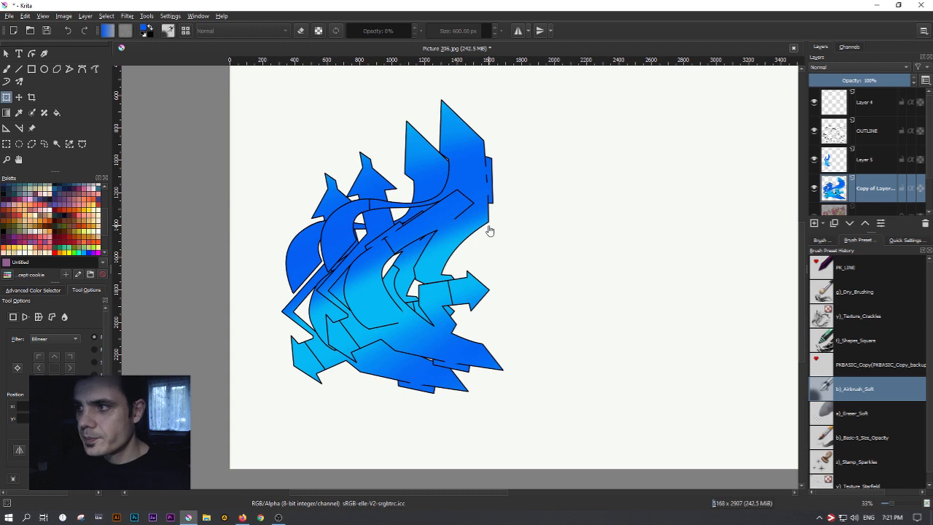
Load the merged copy's shape as a selection, fill it with solid black as a shadow, and deselect
mouse_move(876, 211)
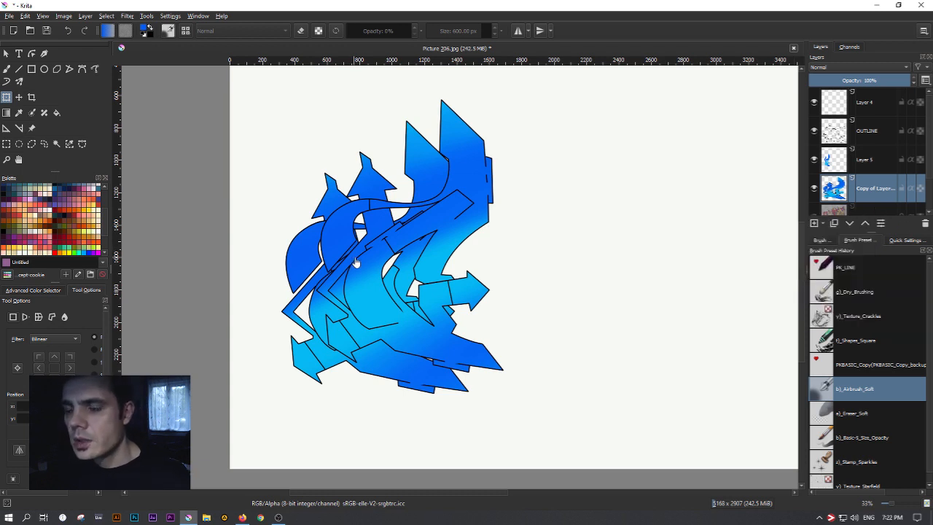
left_click(831, 190, "ctrl")
scroll(857, 201, "down", 2)
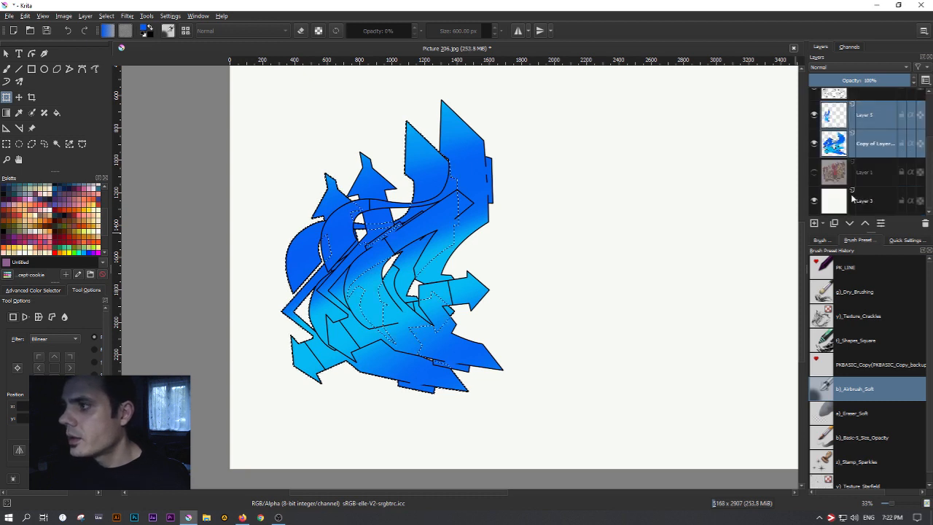
mouse_move(837, 148)
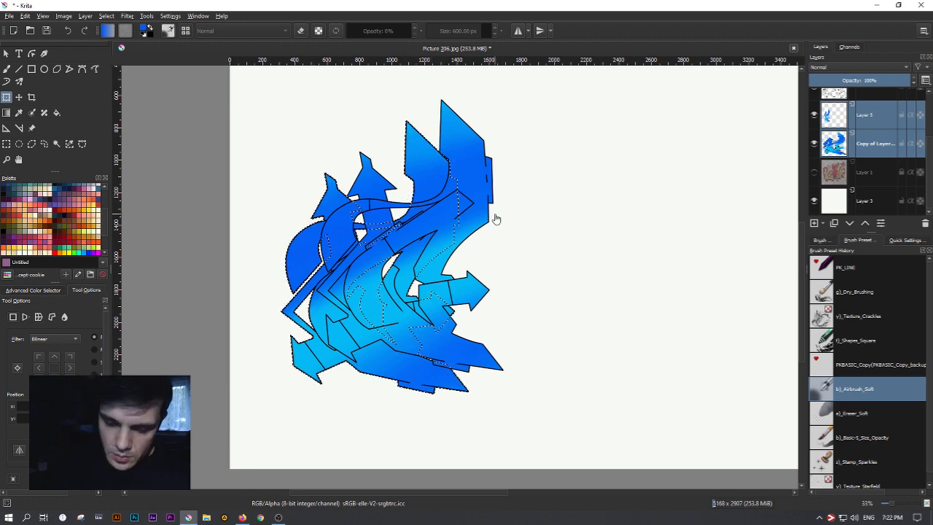
key("shift+BackSpace")
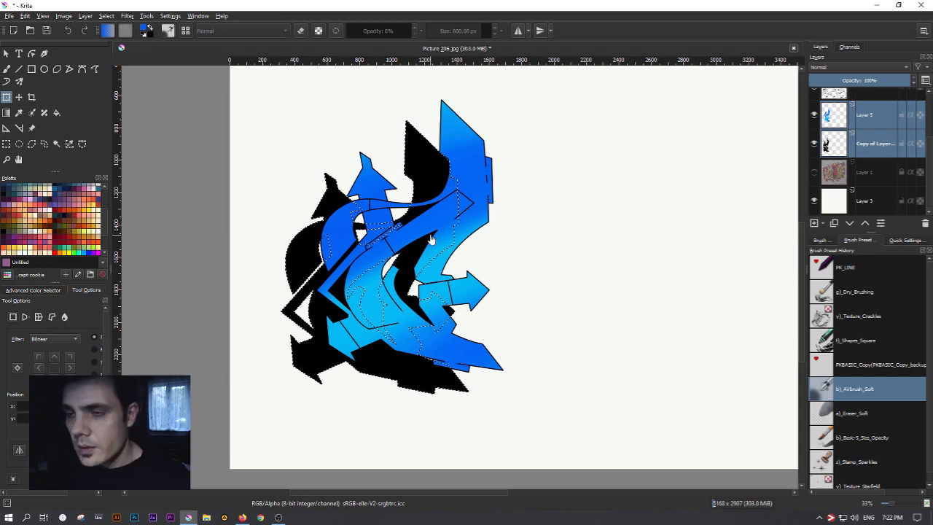
key("ctrl+shift+a")
scroll(399, 224, "down", 3)
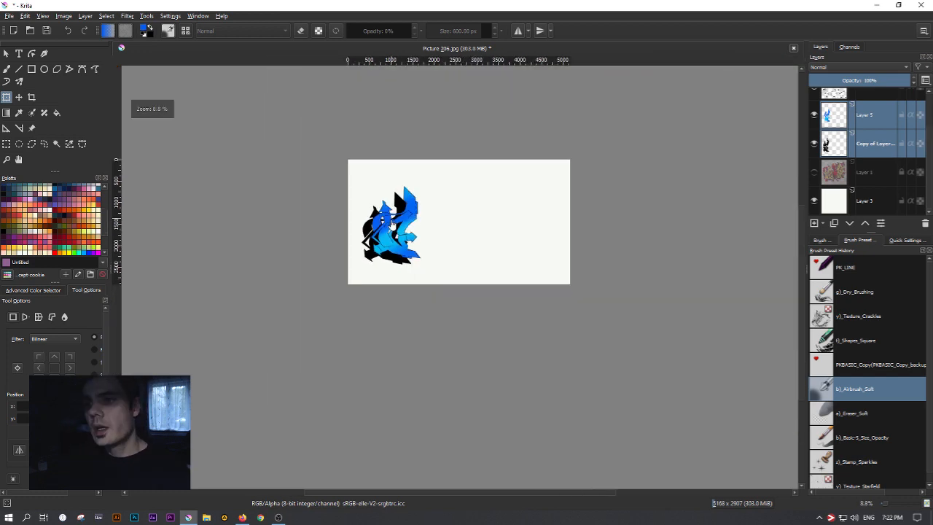
scroll(372, 269, "up", 2)
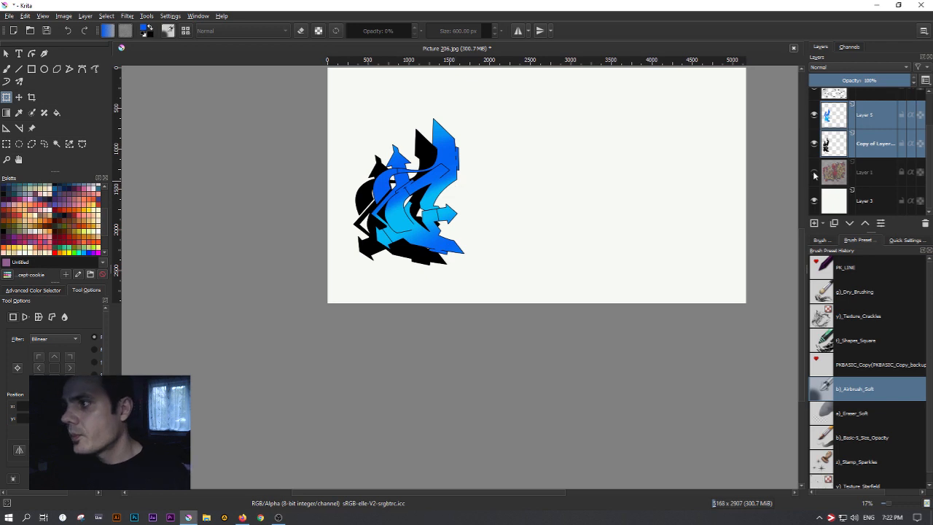
scroll(838, 159, "up", 2)
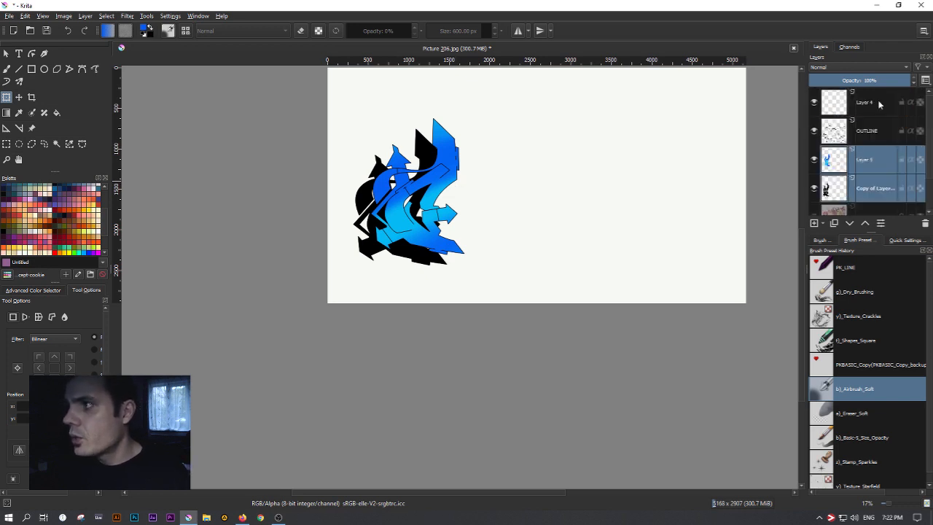
mouse_move(888, 160)
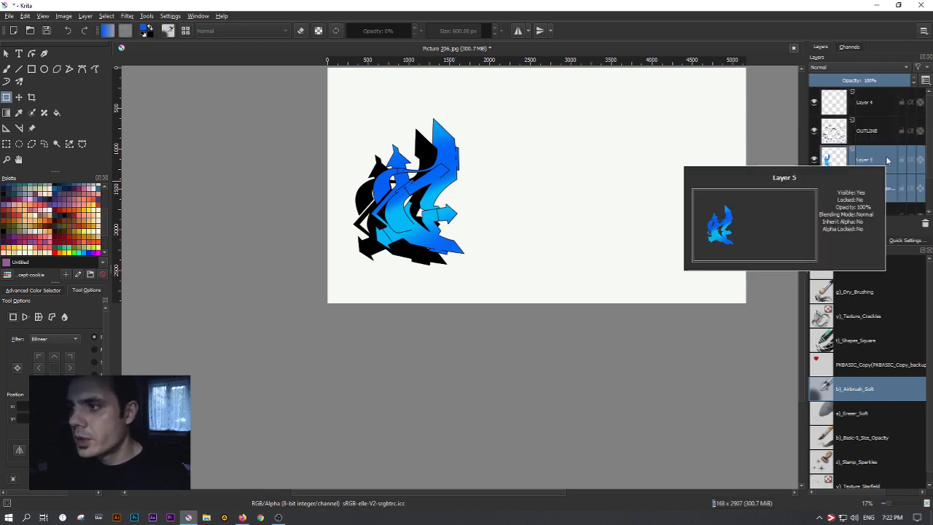
Try to join the top tips of the black shadow and the blue letter with a Bezier curve using the soft airbrush
scroll(399, 239, "up", 3)
scroll(399, 239, "down", 2)
scroll(368, 127, "up", 2)
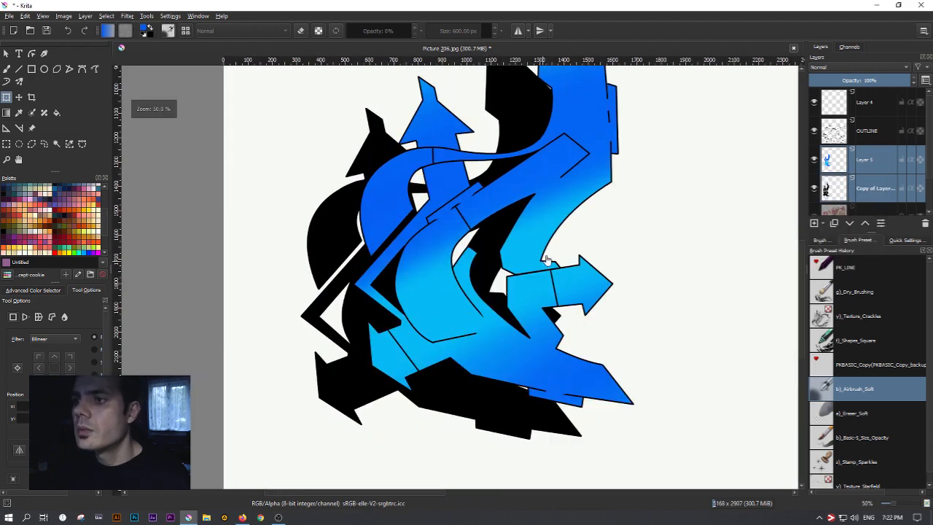
left_click_drag(631, 246, 591, 278)
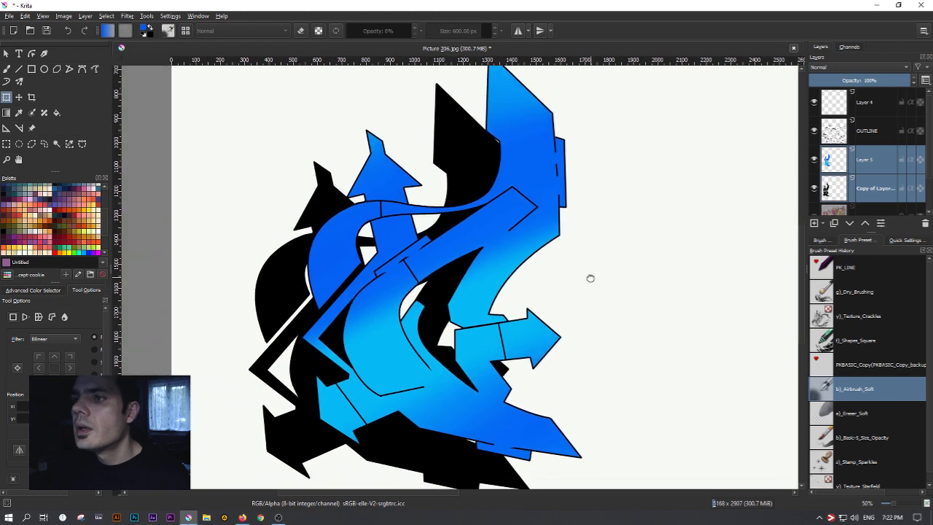
scroll(464, 121, "up", 2)
left_click_drag(558, 141, 556, 281)
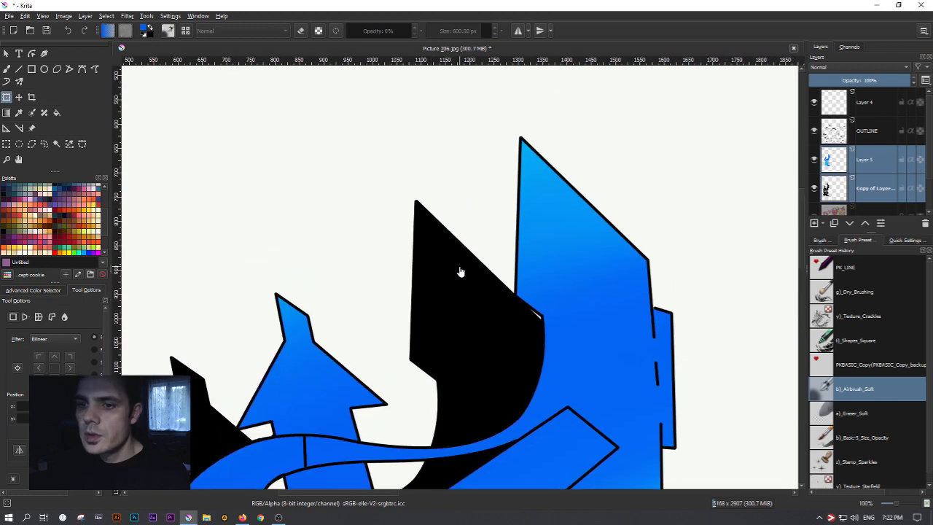
scroll(460, 271, "down", 1)
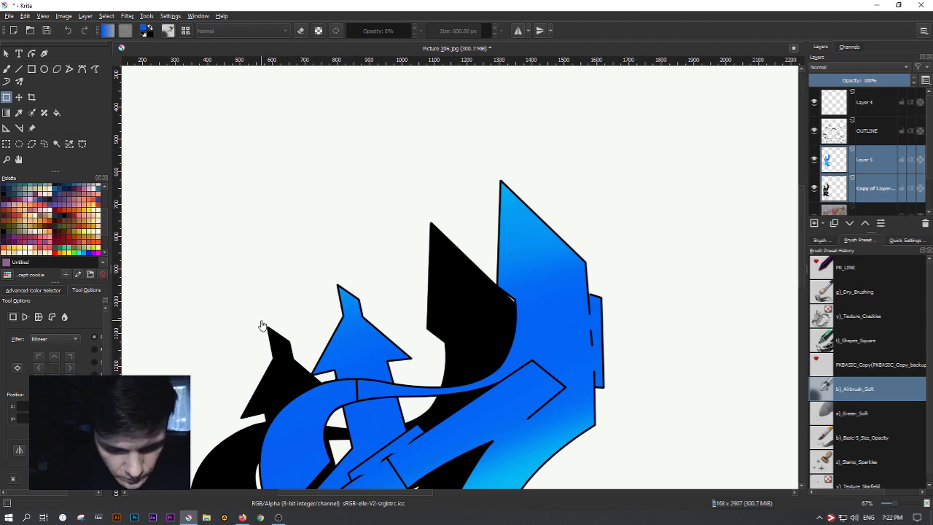
key("p")
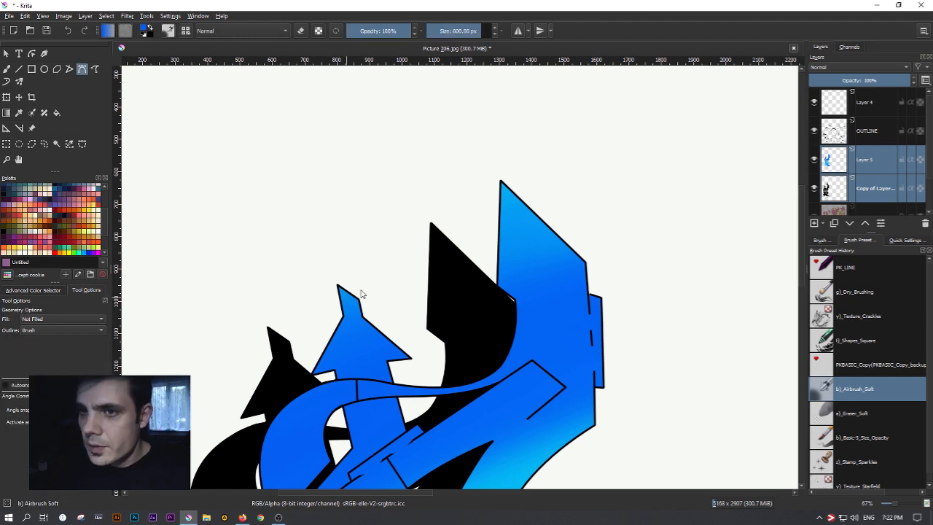
left_click(431, 223)
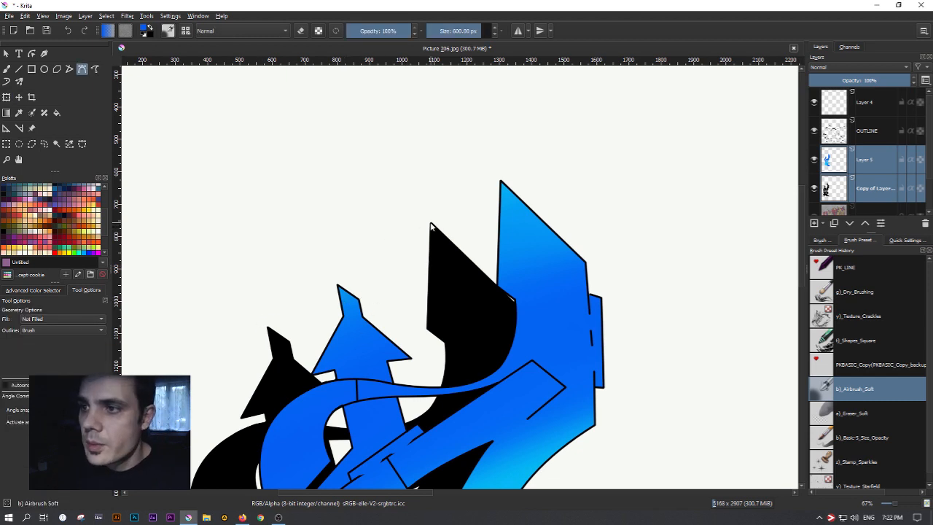
double_click(501, 184)
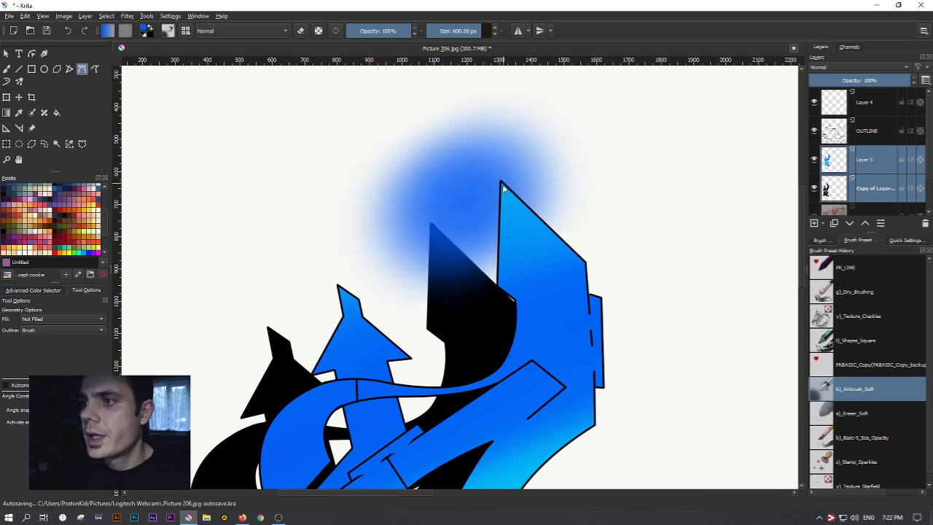
key("ctrl+z")
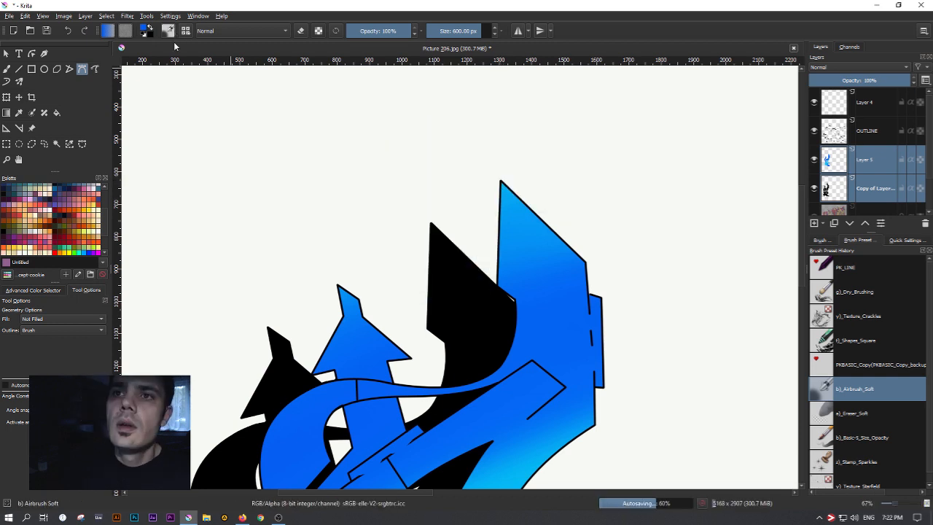
Switch to the PK_LINE brush with black as the foreground colour and set its size to 7 px
key("slash")
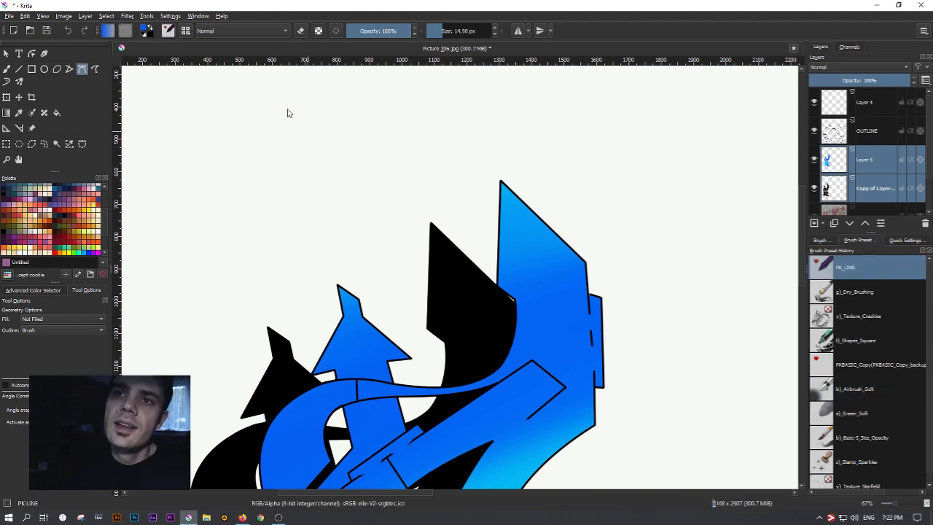
left_click(151, 29)
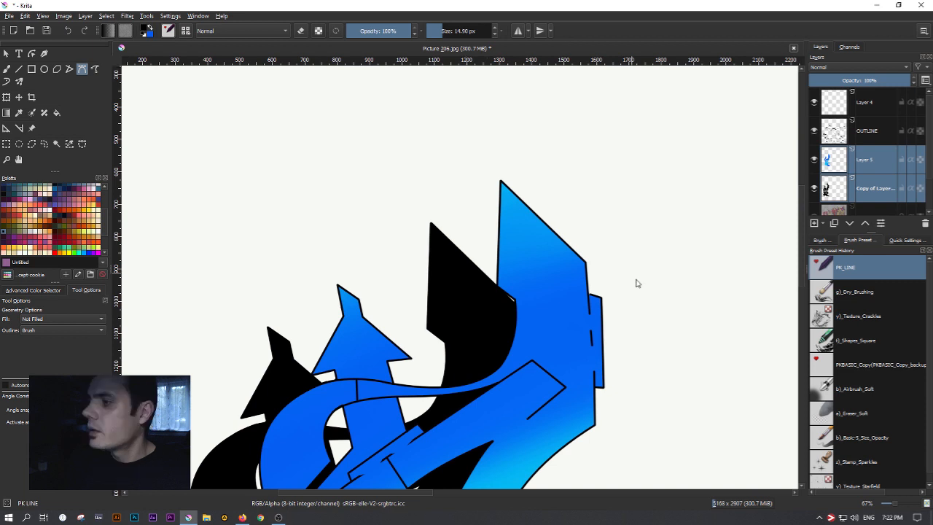
left_click(906, 241)
left_click(894, 313)
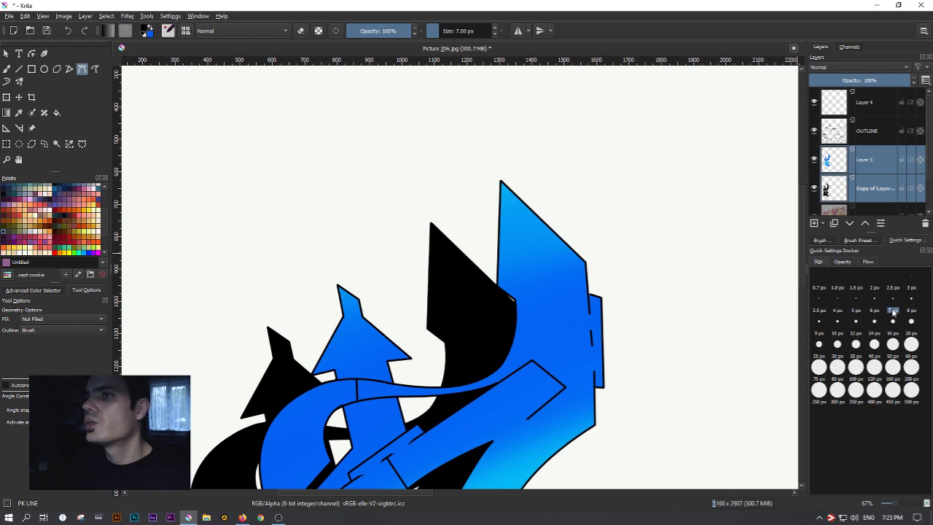
left_click(828, 241)
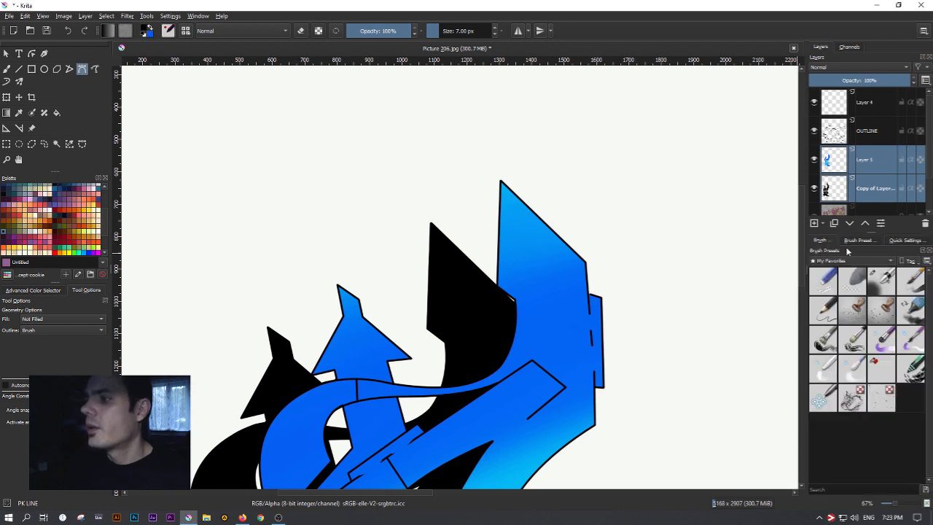
left_click(905, 240)
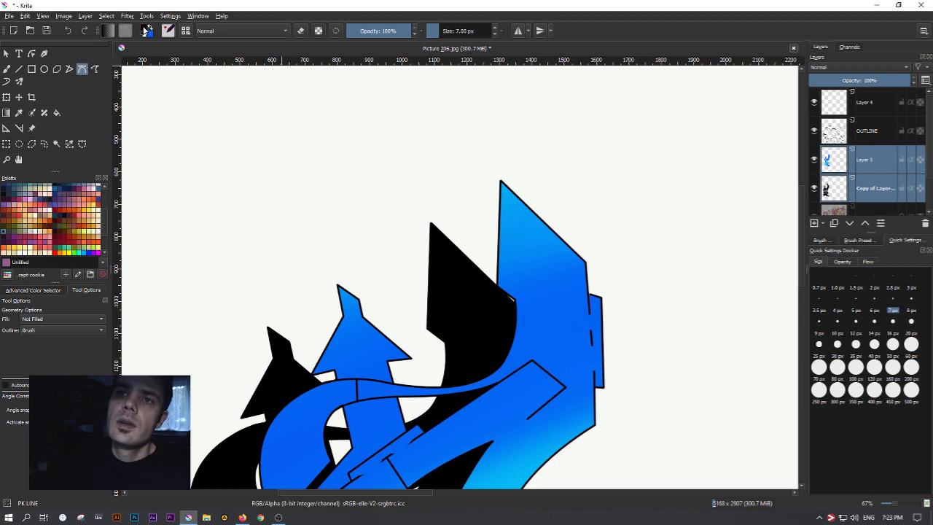
Try joining the upper corners of the black shadow to the tall blue spike with straight black Bezier lines
left_click(432, 223)
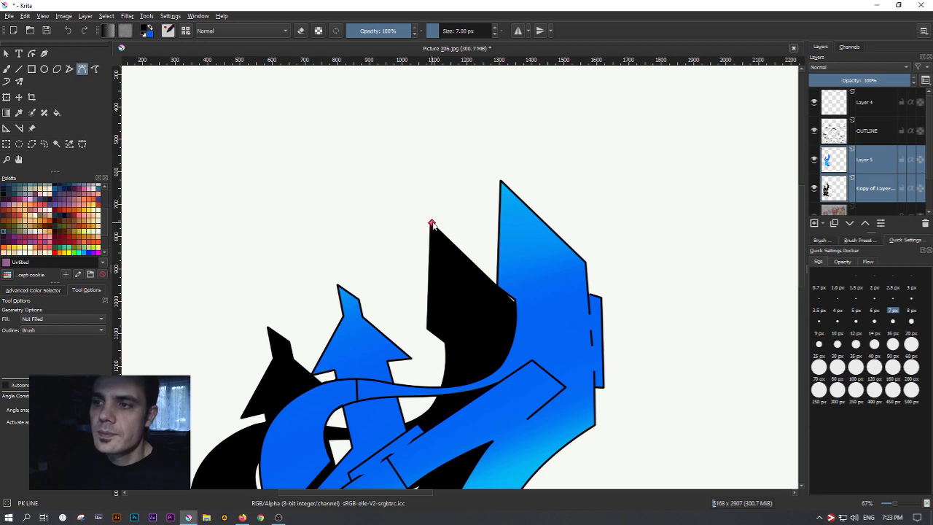
double_click(502, 184)
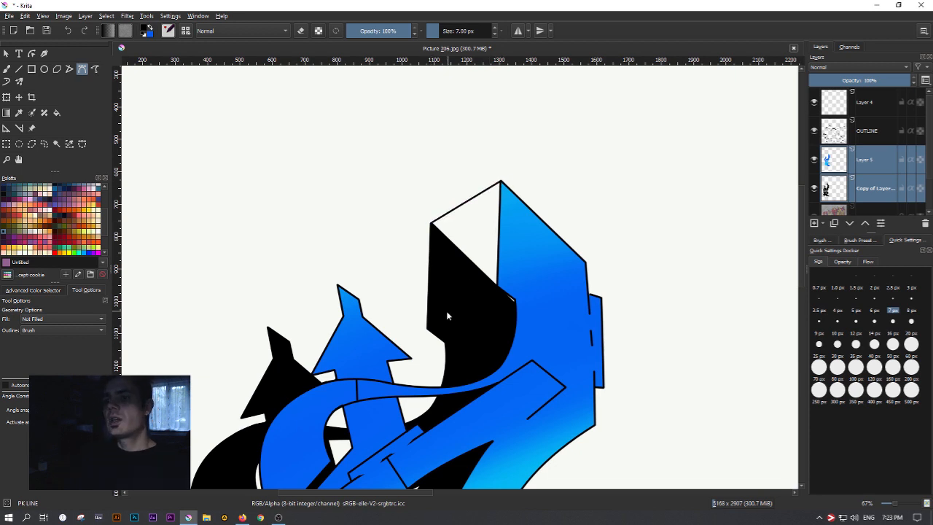
left_click(497, 286)
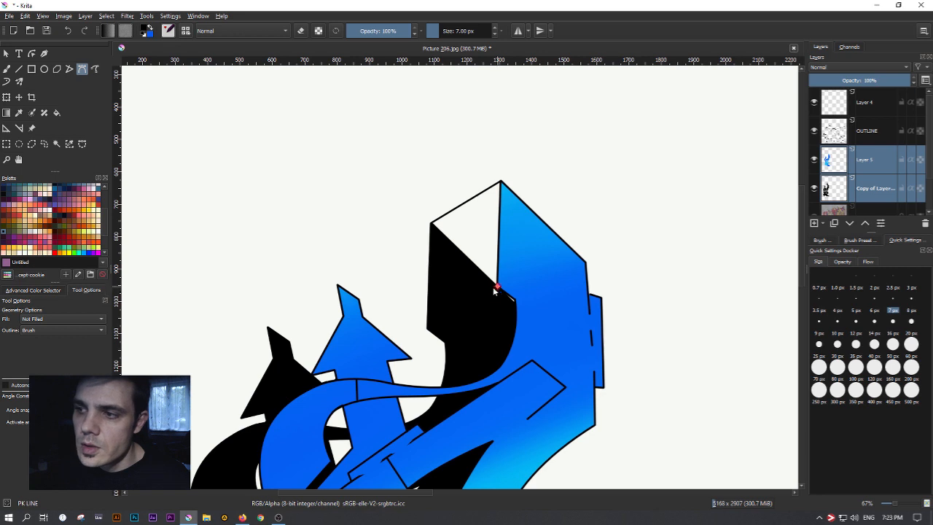
double_click(428, 329)
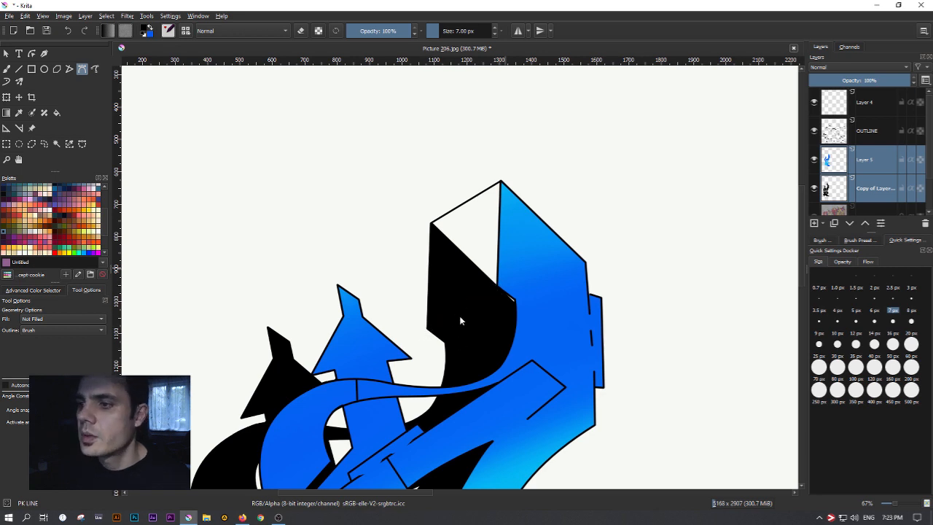
left_click_drag(483, 338, 567, 204)
left_click_drag(521, 271, 442, 225)
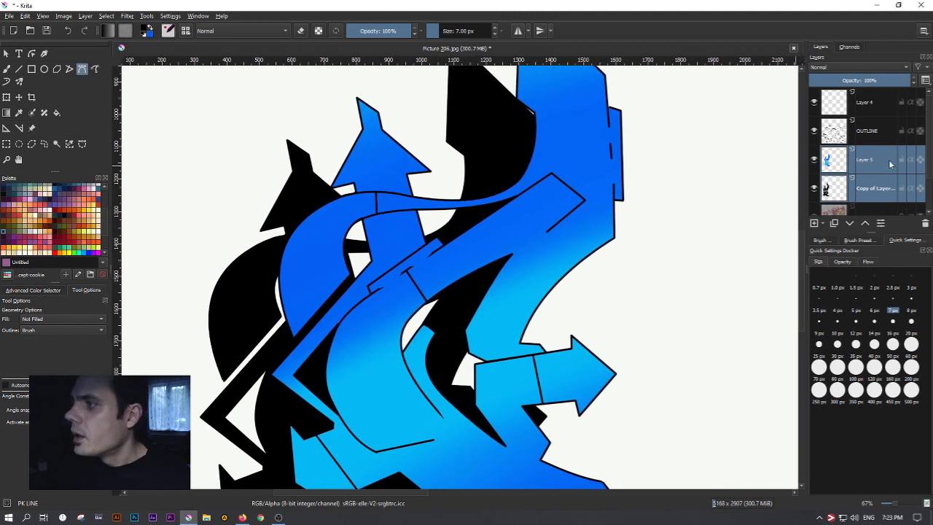
Lower the opacity of Layer 5 to 64% to see the shadow through the blue fill
left_click(882, 135)
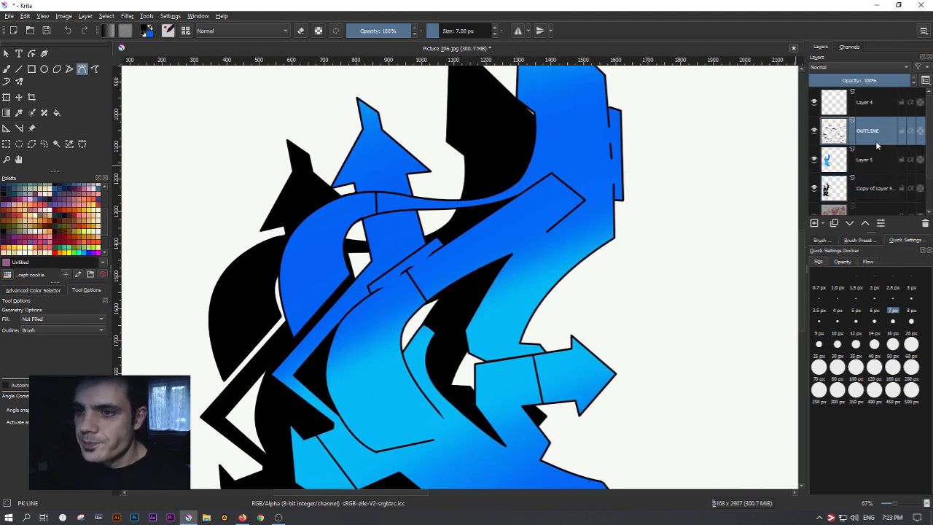
mouse_move(878, 145)
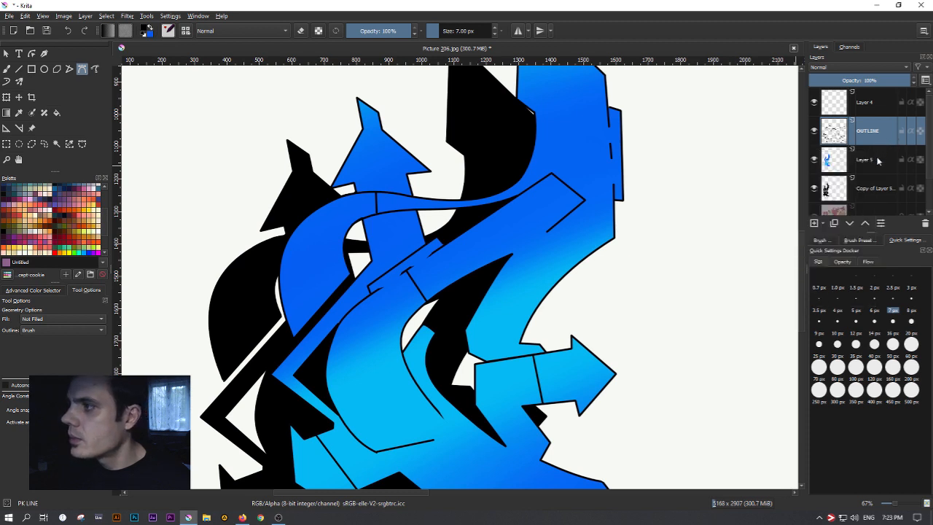
left_click(879, 163)
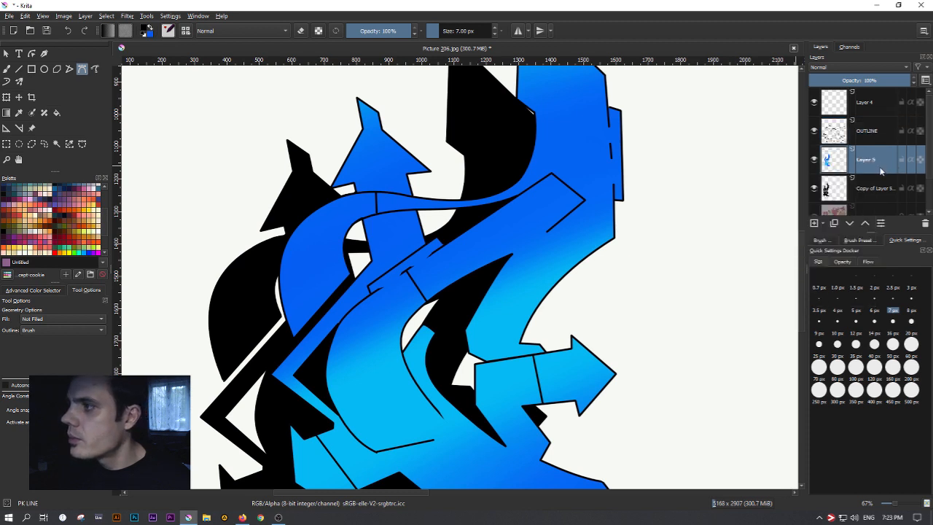
left_click(862, 80)
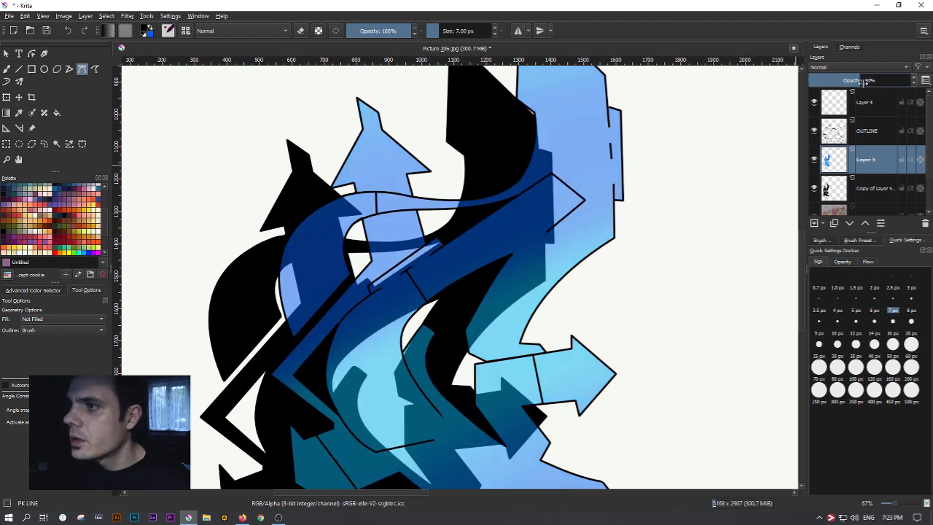
left_click_drag(862, 84, 877, 82)
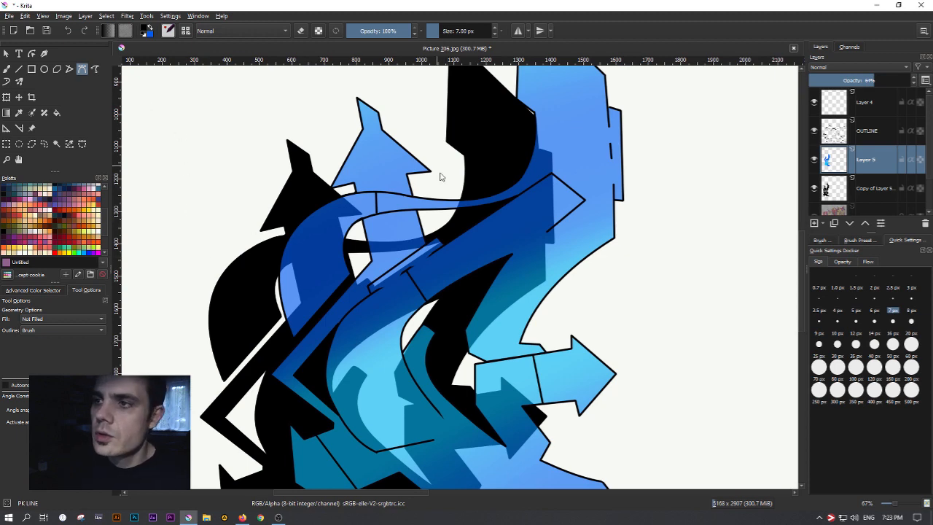
left_click_drag(486, 101, 466, 213)
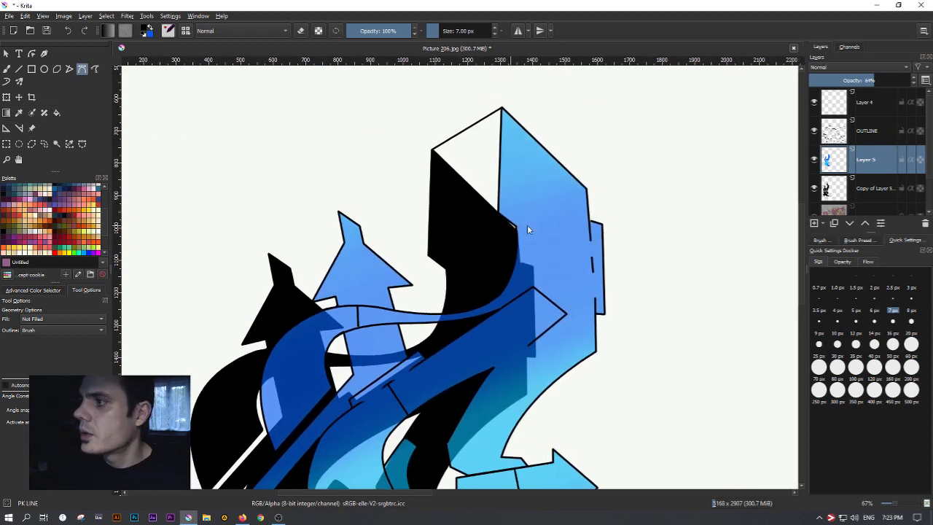
Undo the Layer 5 opacity changes and the connecting line drawn from the shadow's tip
key("ctrl+z")
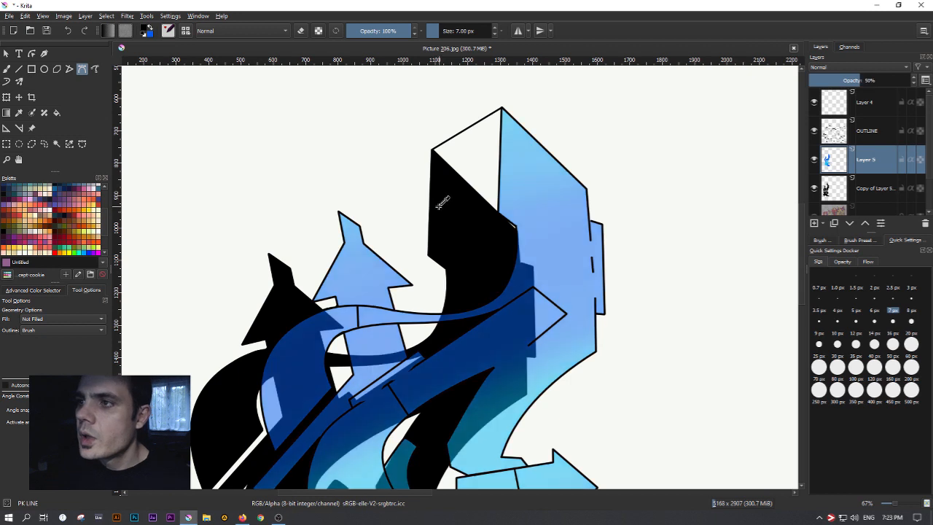
key("ctrl+z")
key("ctrl+z")
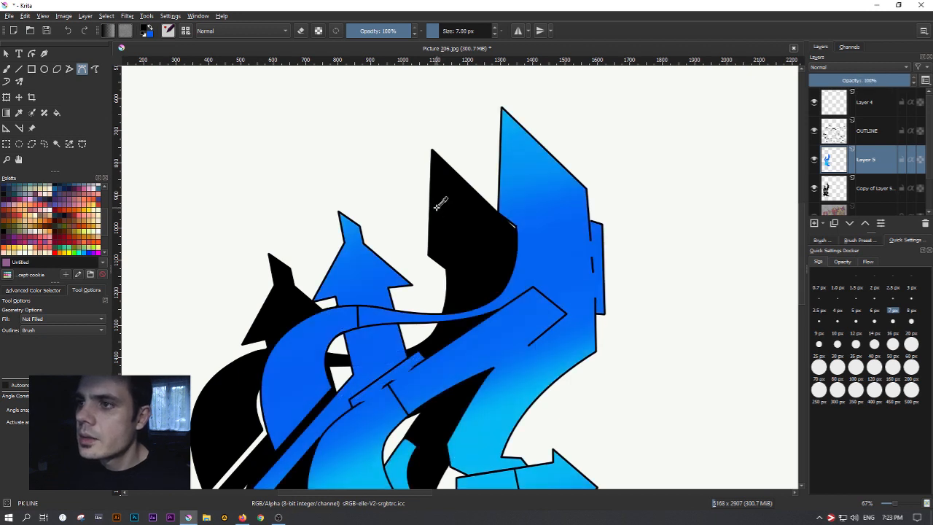
Add a new paint layer, place it between OUTLINE and Layer 5, and make it active
left_click(870, 139)
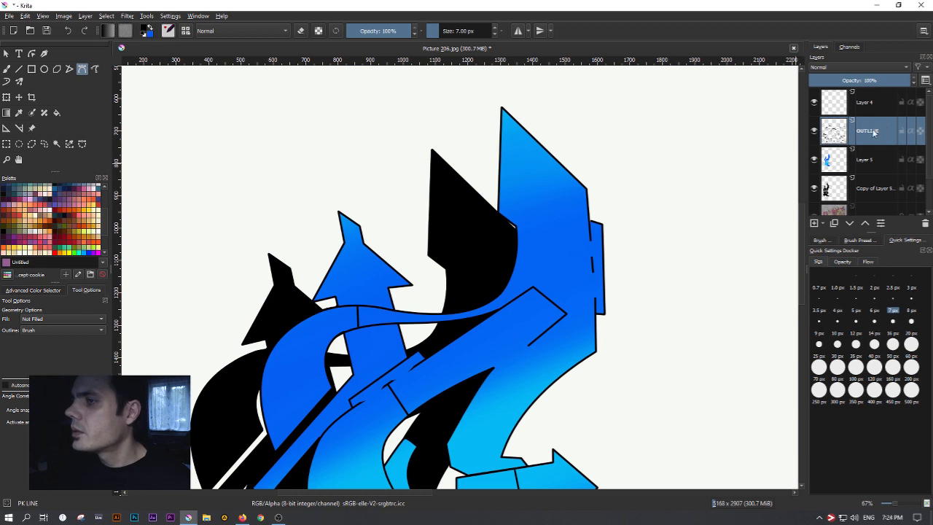
left_click(814, 223)
left_click_drag(882, 137, 881, 173)
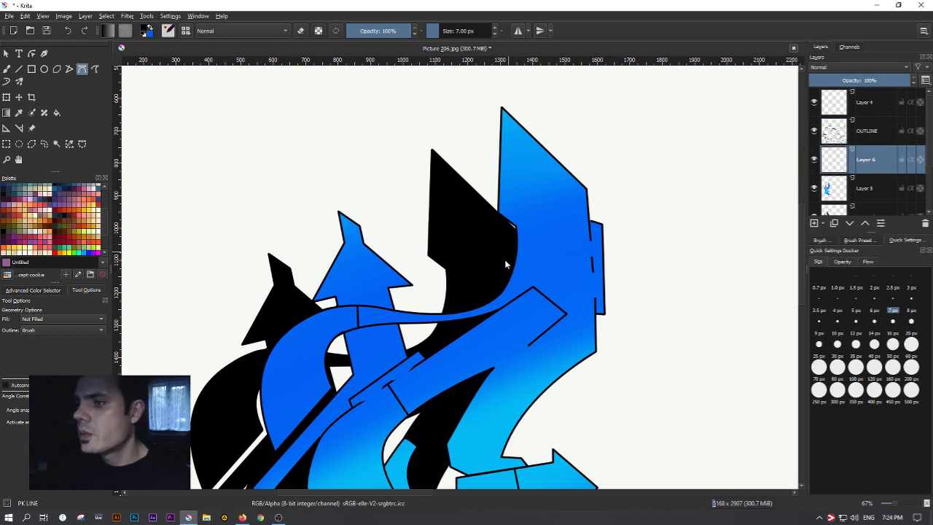
left_click(879, 135)
left_click(878, 156)
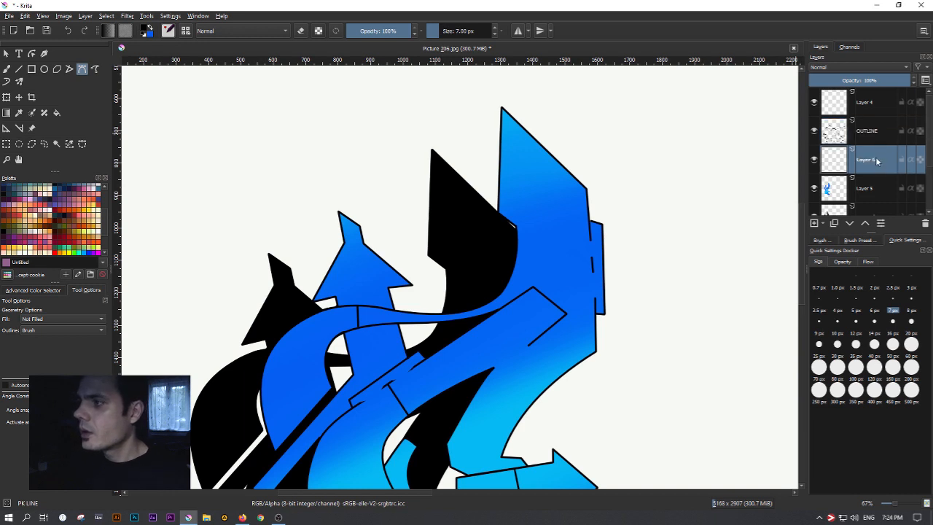
Set the opacity of Layer 5 to 51% and make the new empty layer above it active
left_click(878, 190)
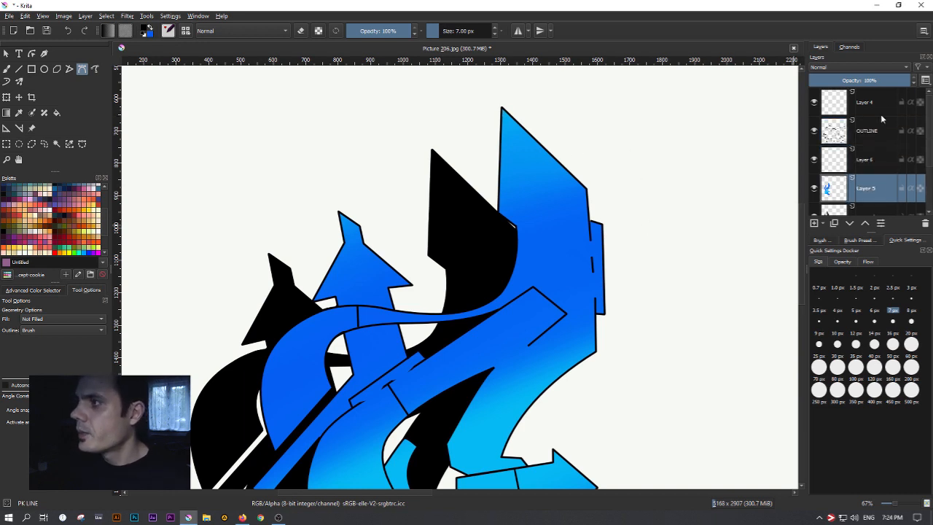
left_click(862, 80)
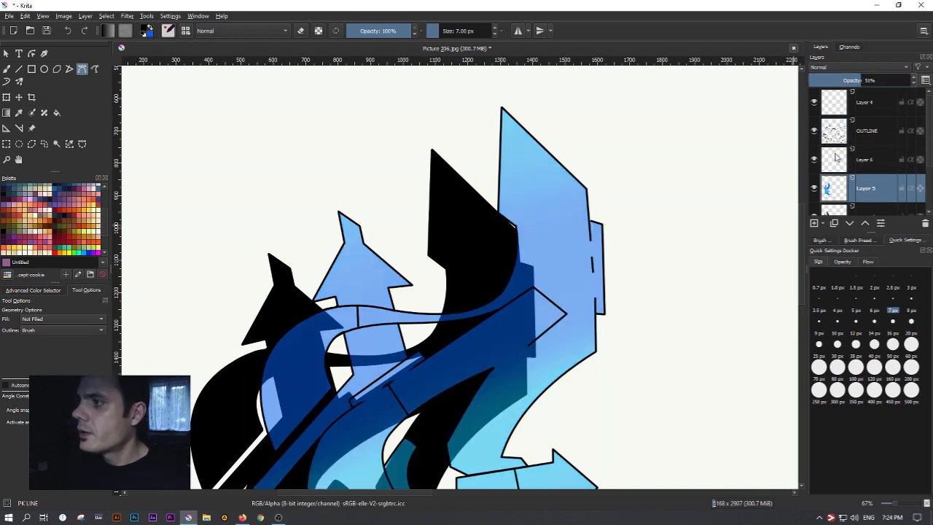
left_click(870, 163)
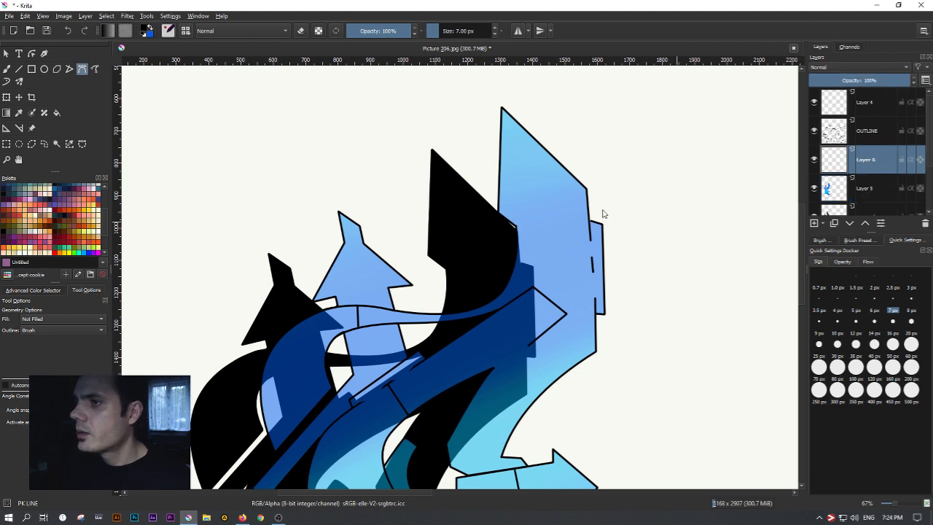
Draw straight black lines joining the tips of the tall blue spike and the blue upper arrow to their matching shadow tips
left_click(502, 109)
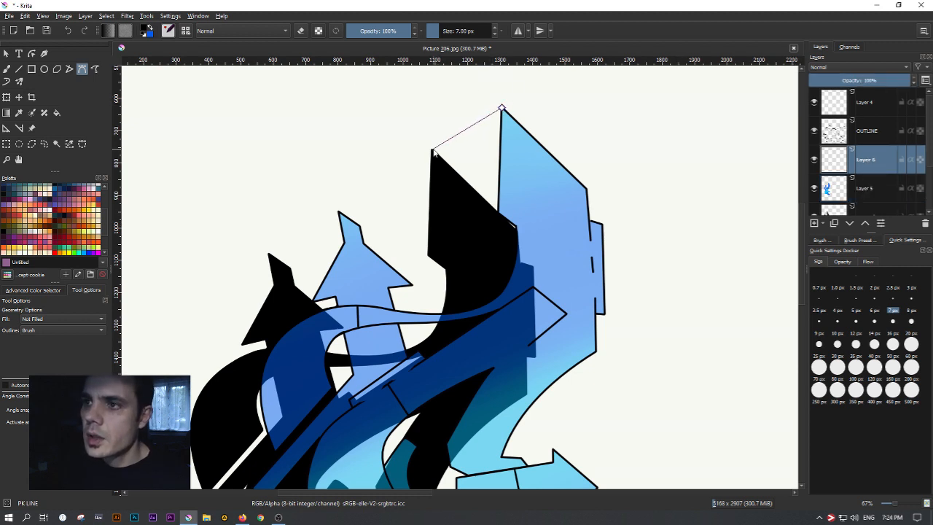
double_click(433, 151)
left_click_drag(456, 287, 563, 199)
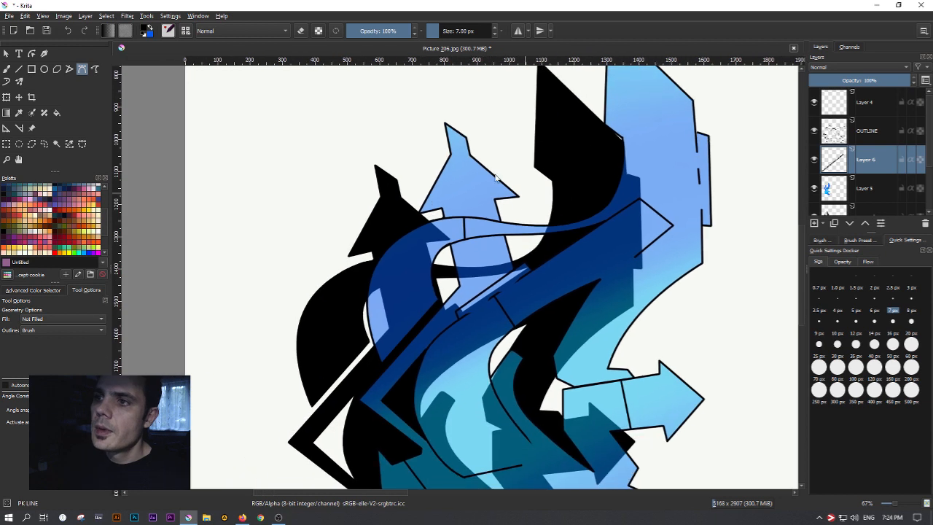
left_click(445, 124)
double_click(375, 167)
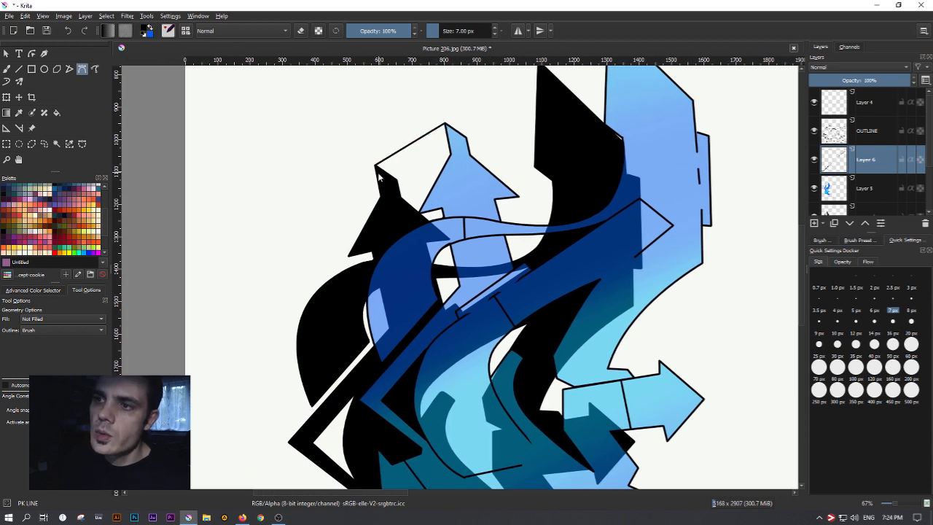
Draw a black Bezier connecting line from the top edge of the blue curl to the outer edge of its rounded shadow
left_click(81, 69)
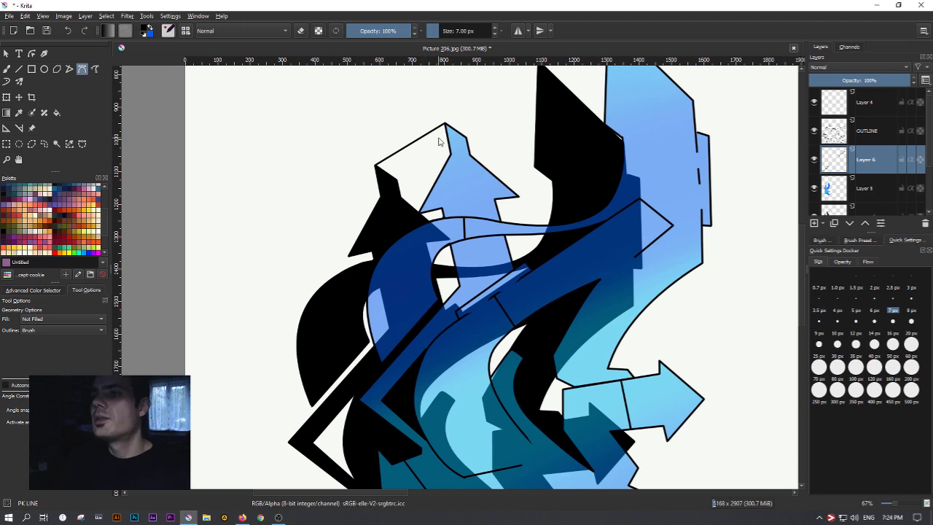
left_click_drag(458, 302, 541, 217)
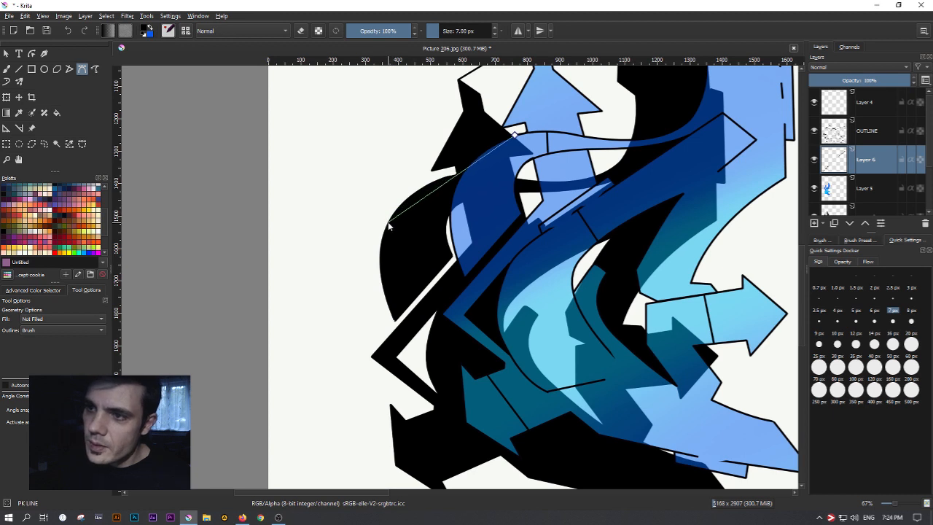
mouse_move(388, 222)
left_mouse_down()
mouse_move(365, 261)
mouse_move(375, 258)
left_mouse_up()
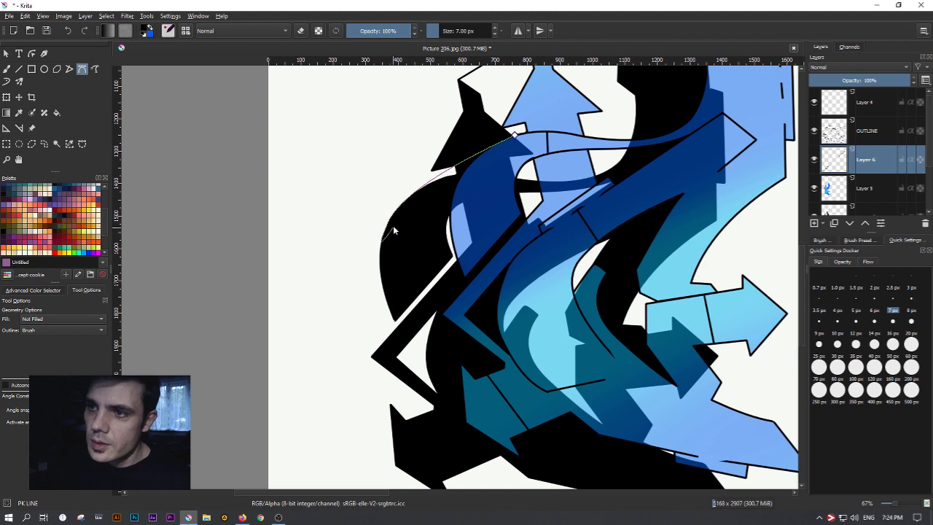
key("Return")
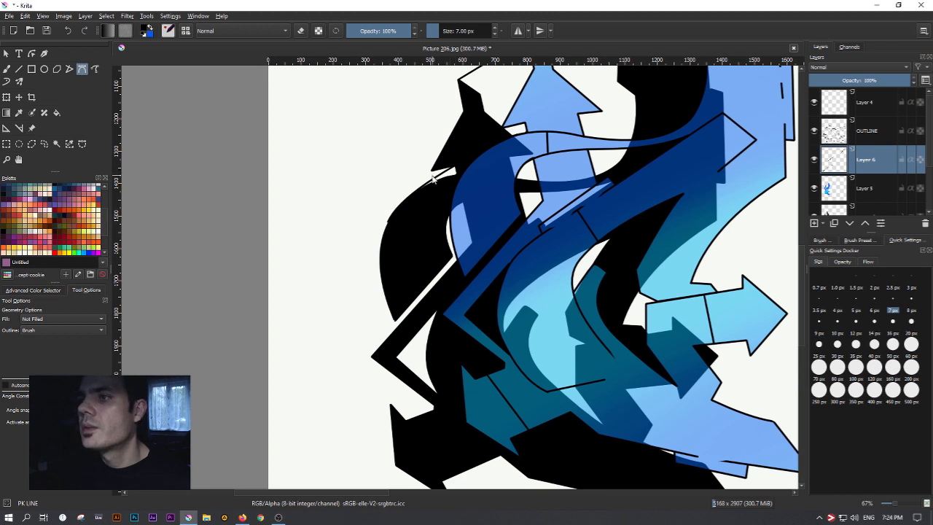
Draw straight black lines joining the lower tip of the rounded shadow and the corner of the shadow's bent bar to their blue counterparts
left_click_drag(401, 286, 403, 208)
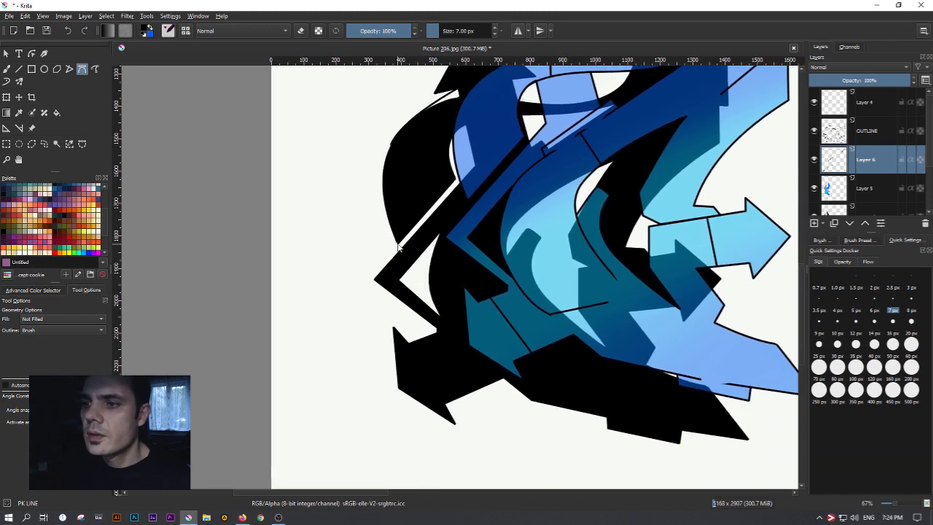
left_click(468, 199)
key("Return")
left_click_drag(392, 282, 407, 219)
left_click(390, 217)
left_click(462, 178)
key("Return")
Draw straight black lines joining the upper and lower tips of the lower-left shadow arrow to the matching blue arrow tips
left_click_drag(489, 293, 440, 228)
left_click(360, 197)
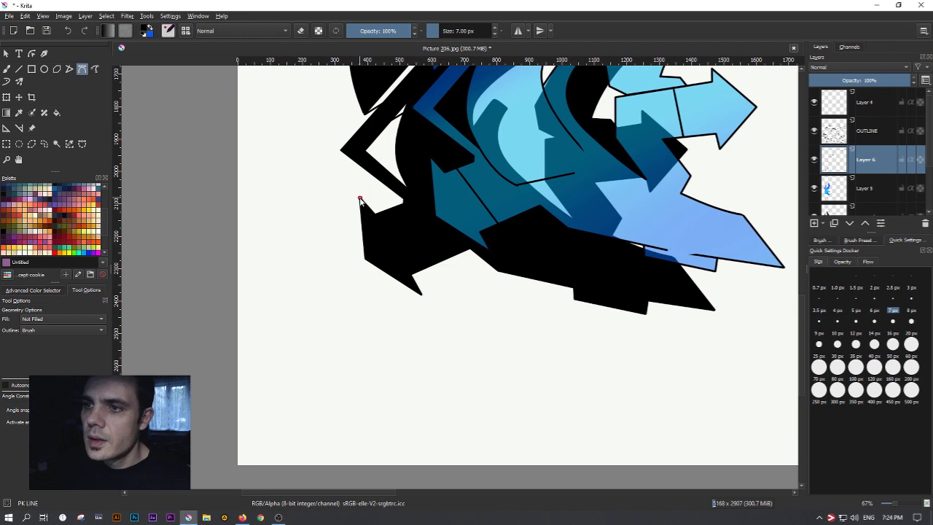
left_click(432, 164)
key("Return")
left_click(421, 296)
left_click(487, 249)
key("Return")
Draw straight black lines joining the shadow's two bottom-right corners to the blue block corner and the pointed blue foot tip
left_click(487, 249)
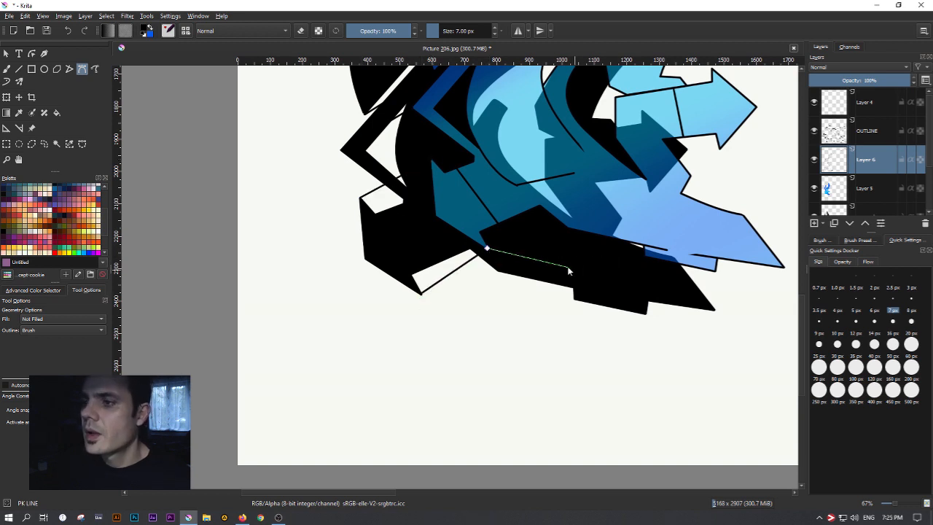
left_click_drag(654, 264, 465, 301)
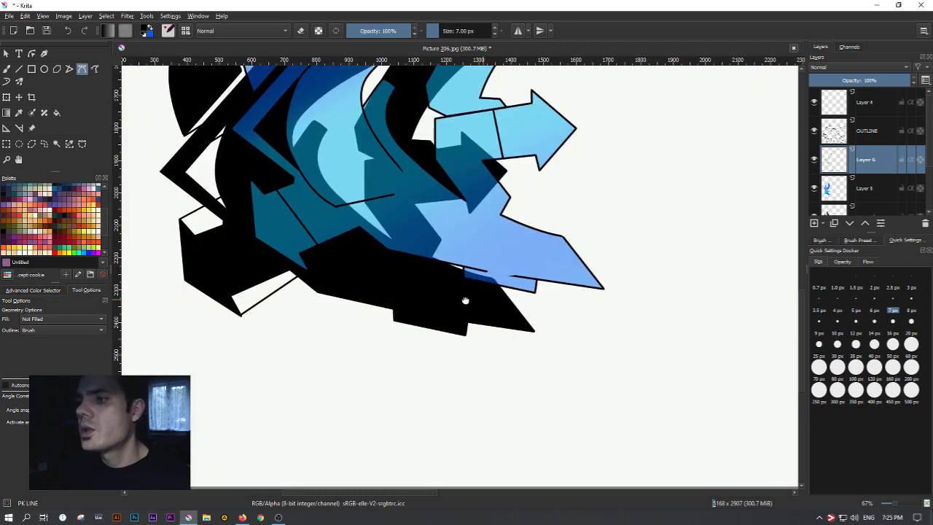
left_click(464, 335)
double_click(536, 293)
left_click(536, 294)
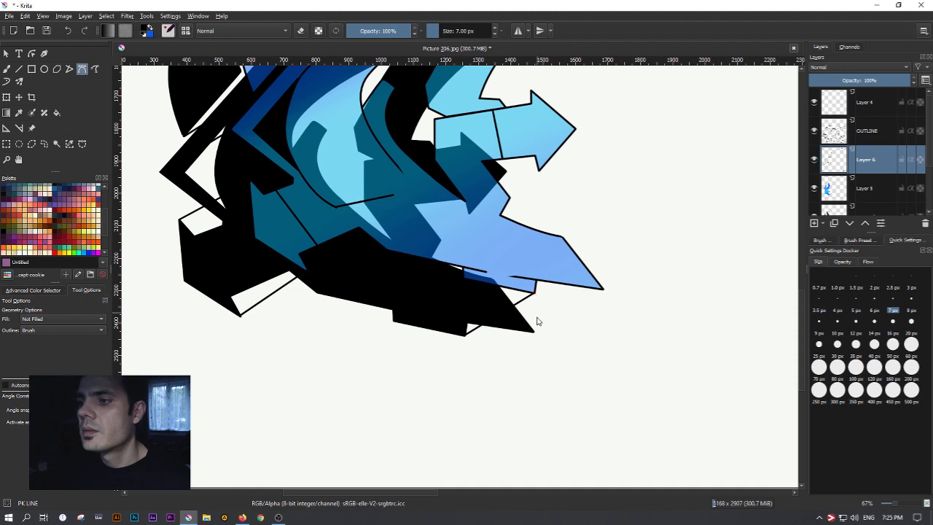
left_click(534, 332)
double_click(603, 290)
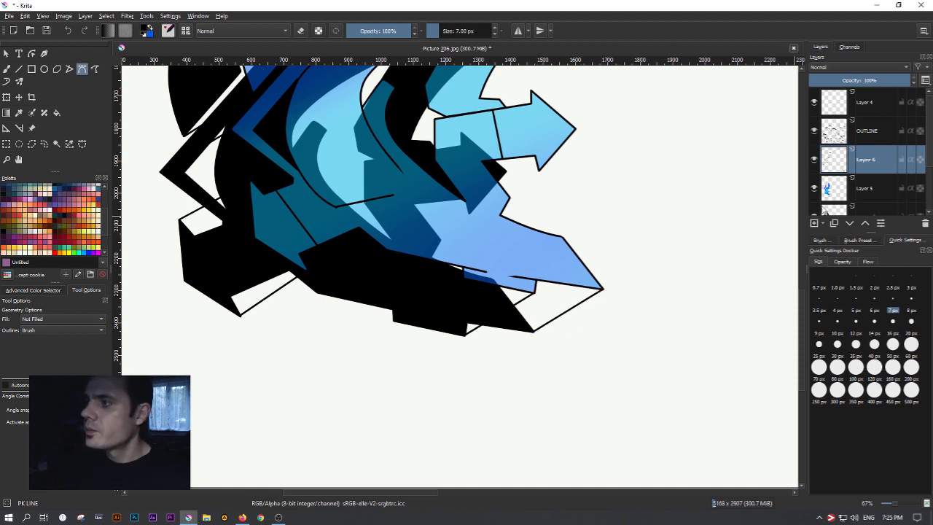
key("b")
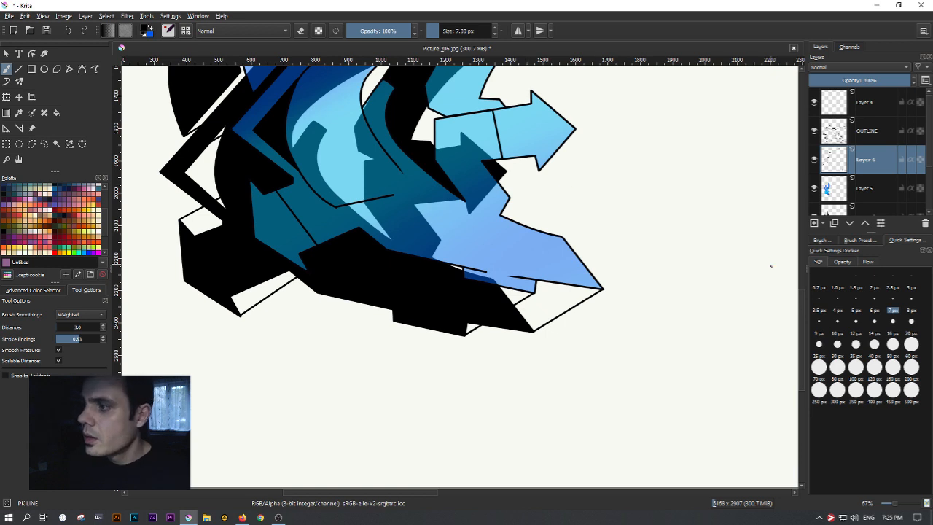
left_click(893, 342)
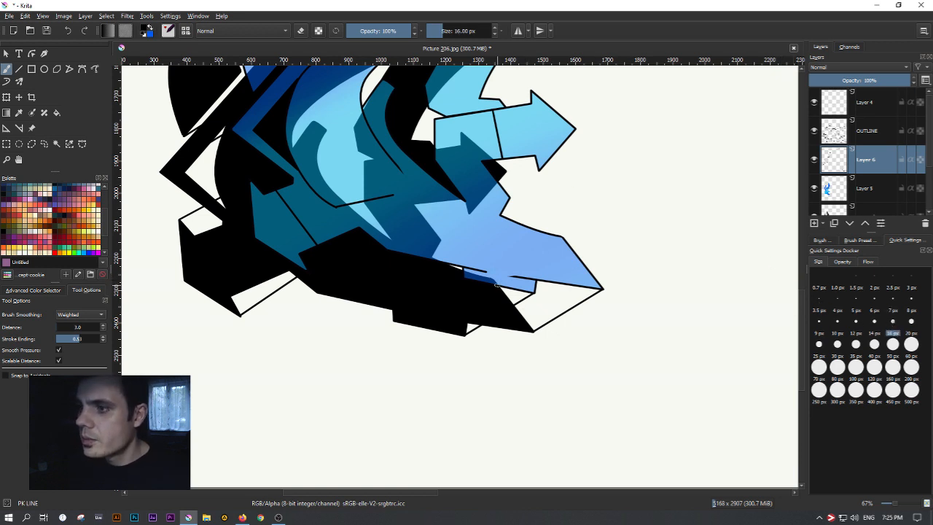
left_click(915, 337)
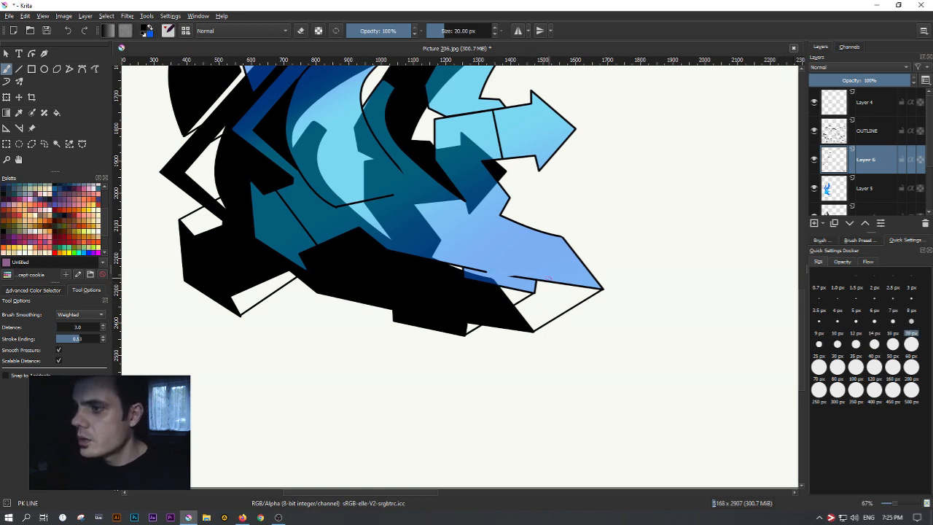
mouse_move(521, 314)
left_mouse_down()
mouse_move(548, 293)
mouse_move(520, 317)
mouse_move(567, 298)
mouse_move(533, 320)
left_mouse_up()
left_click(467, 31)
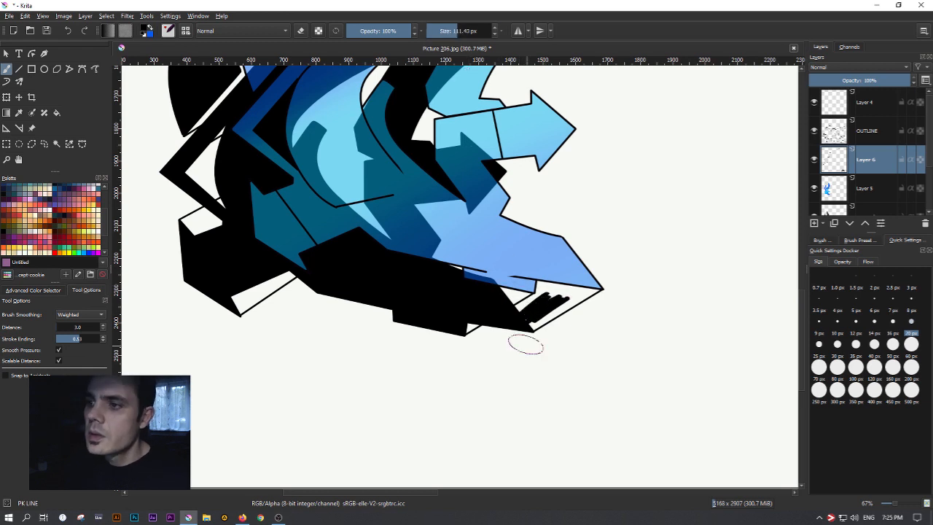
mouse_move(518, 301)
left_mouse_down()
mouse_move(540, 289)
mouse_move(523, 284)
mouse_move(536, 280)
mouse_move(507, 307)
mouse_move(543, 300)
mouse_move(524, 324)
mouse_move(551, 309)
mouse_move(528, 327)
mouse_move(585, 293)
left_mouse_up()
key("ctrl+z")
key("ctrl+z")
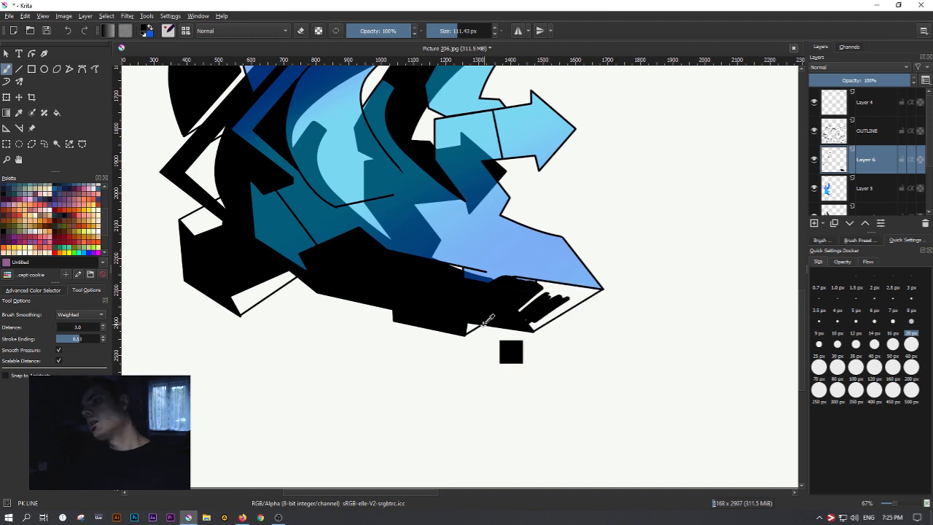
key("ctrl+z")
key("ctrl+z")
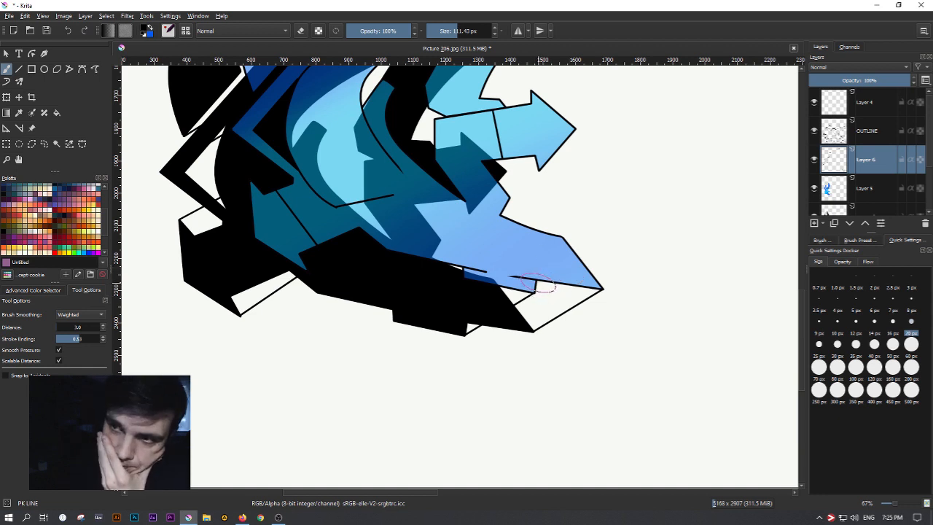
left_click(82, 69)
left_click(538, 170)
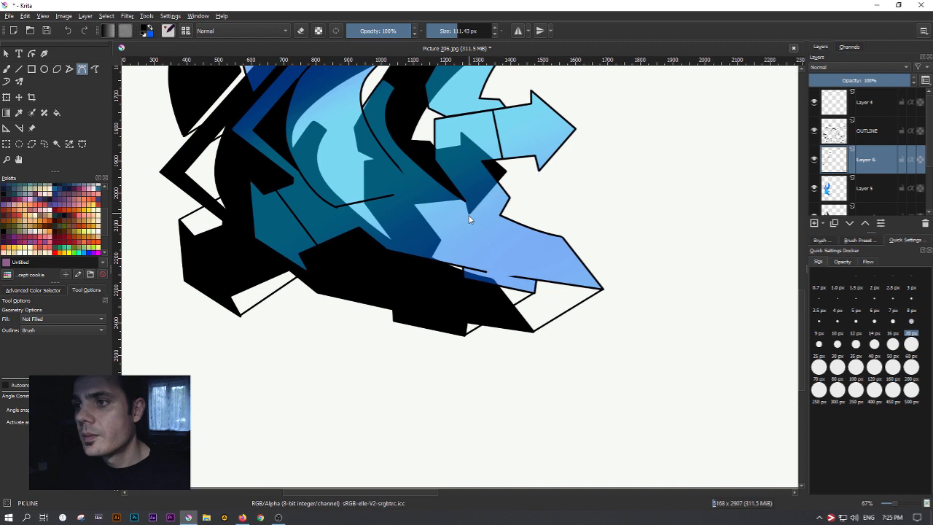
double_click(470, 216)
key("ctrl+z")
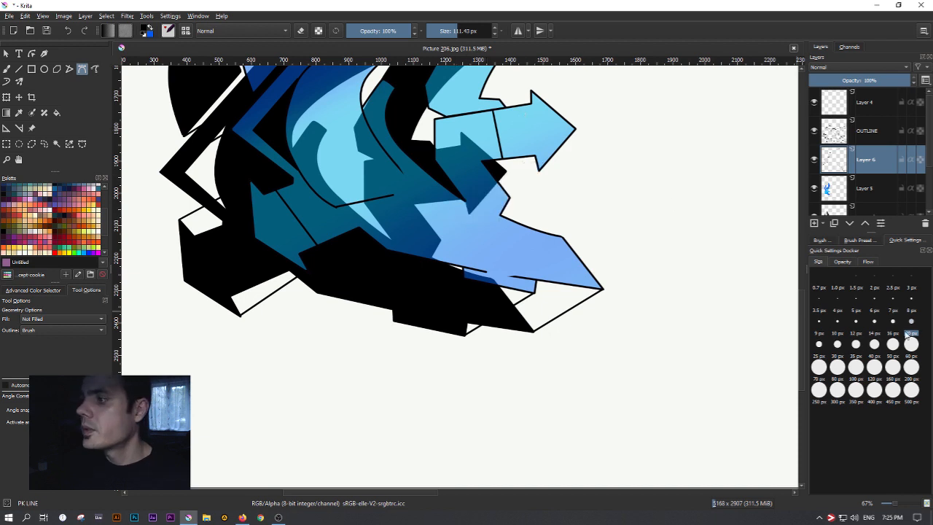
Draw 7 px black lines joining both barb tips of the blue right-pointing arrow to its shadow, plus a line between the two shadow points
left_click(893, 312)
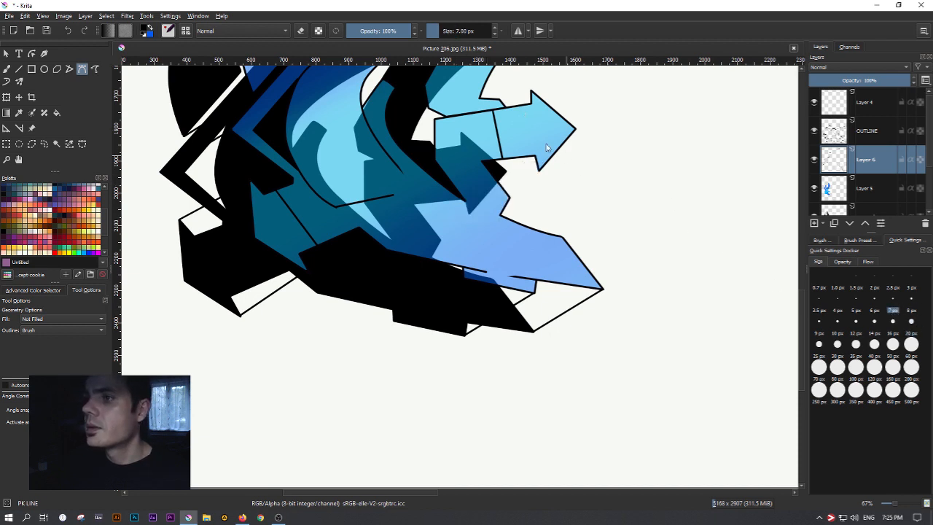
left_click(539, 171)
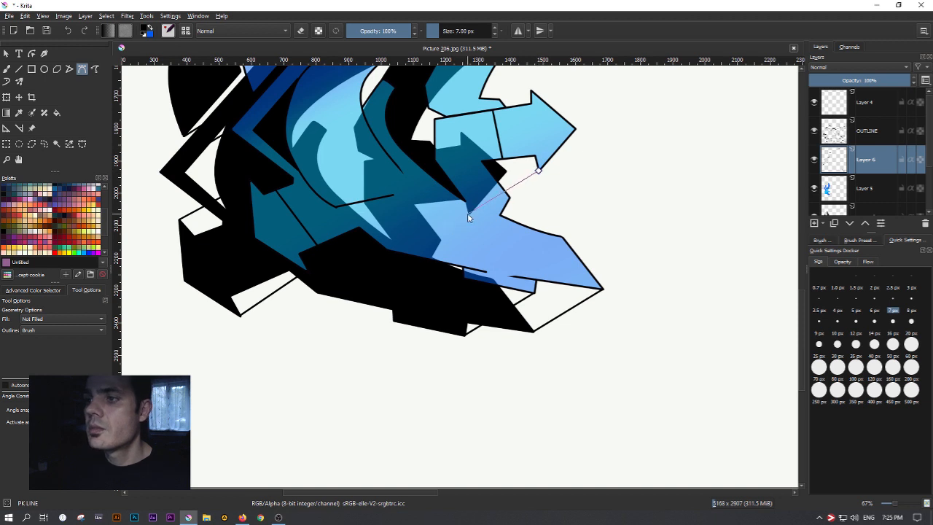
double_click(469, 214)
left_click_drag(529, 128, 502, 228)
left_click(504, 190)
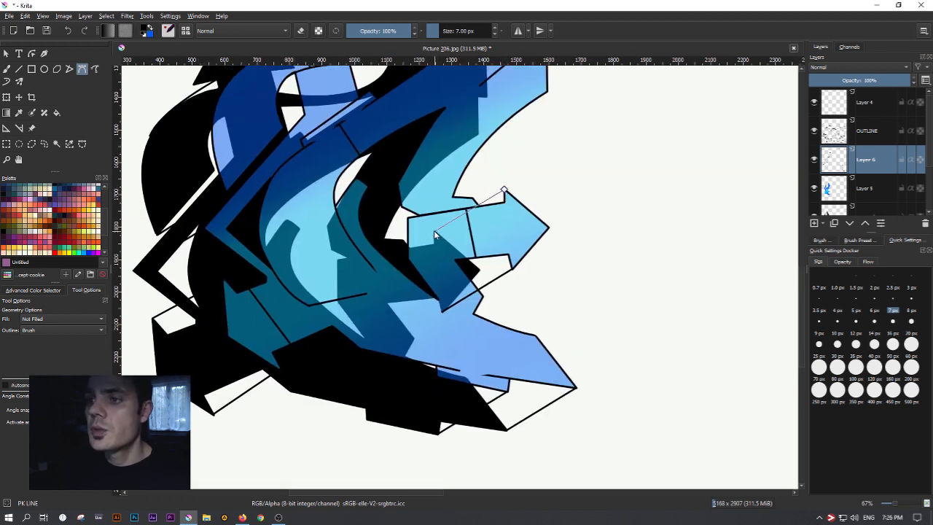
double_click(435, 232)
left_click(435, 231)
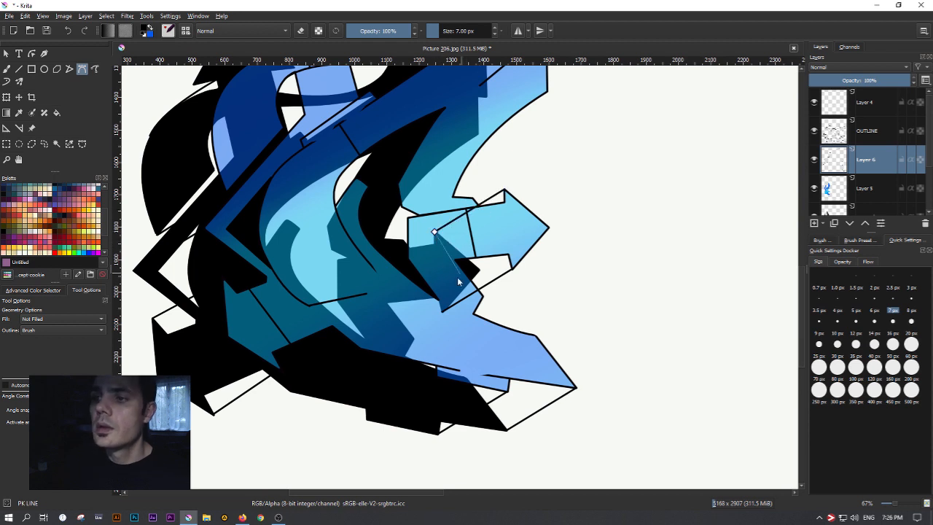
double_click(442, 310)
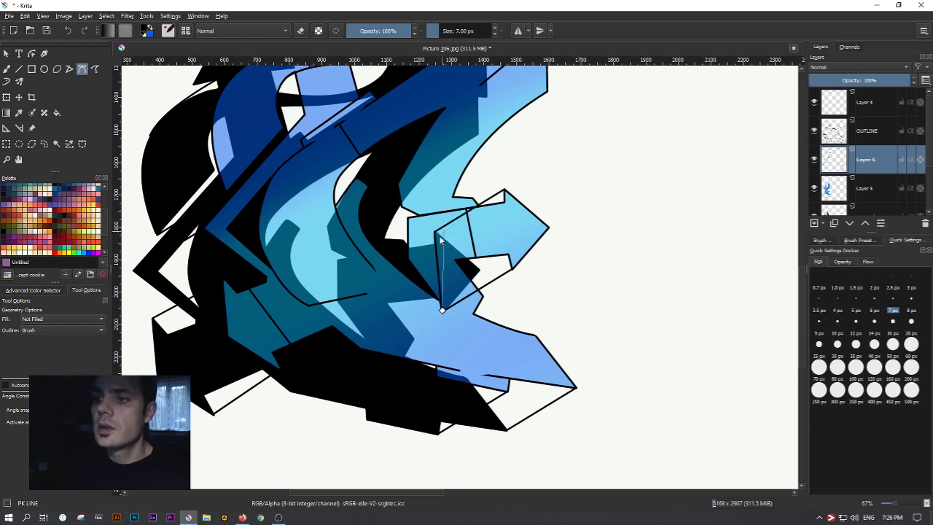
Draw two parallel black connecting lines from the corners around the right-pointing arrow's base back towards the shadow
left_click_drag(406, 223, 473, 299)
left_click(472, 295)
double_click(402, 337)
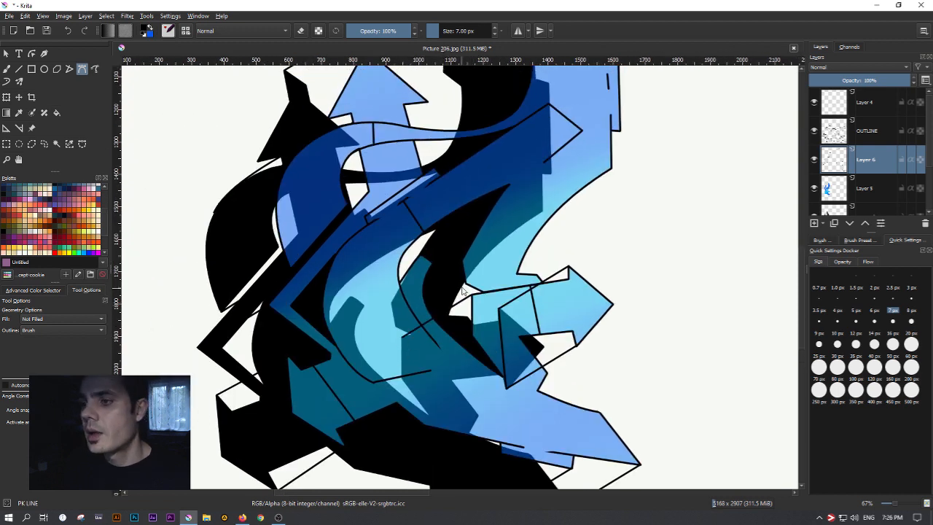
left_click(466, 283)
double_click(398, 327)
left_click(397, 327)
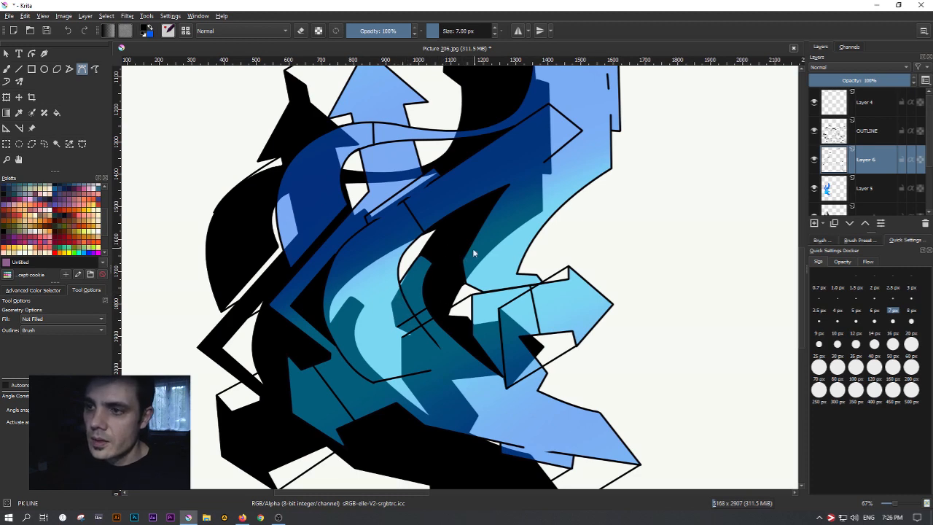
Draw a straight black line joining the lower outer corner of the tall blue spike's side block to its shadow corner
left_click_drag(540, 113, 595, 146)
left_click_drag(538, 303, 534, 249)
left_click(667, 117)
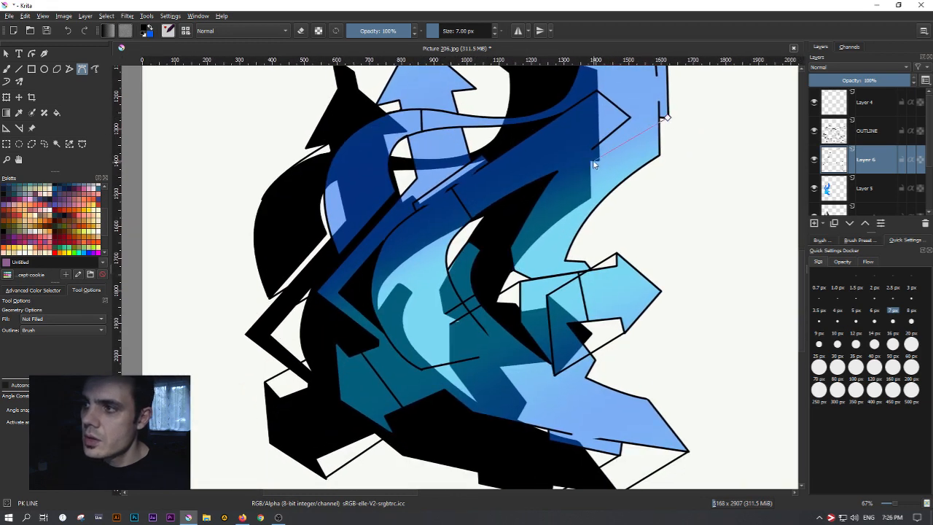
double_click(600, 166)
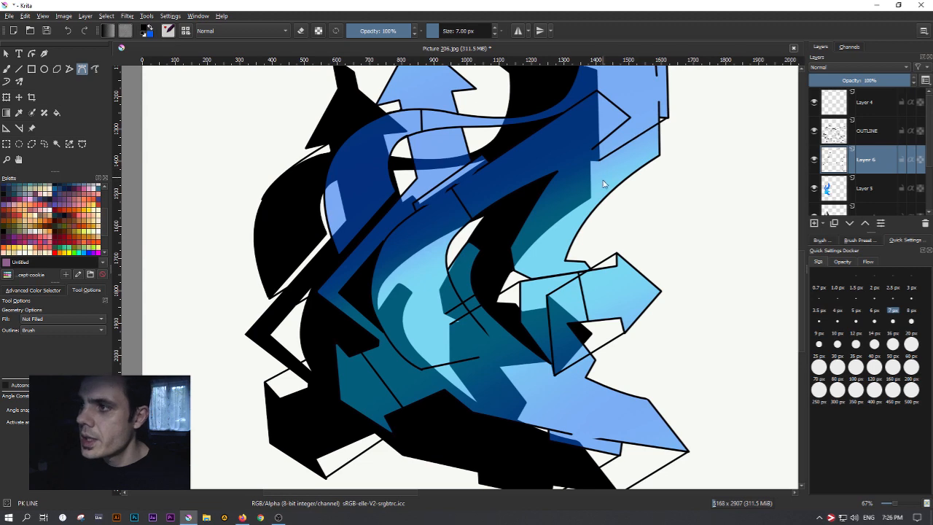
Move Layer 6 with the connecting lines below Layer 5 and set the opacity of Layer 5 to 100%
left_click_drag(502, 341, 424, 384)
mouse_move(881, 161)
left_mouse_down()
mouse_move(883, 199)
mouse_move(877, 177)
left_mouse_up()
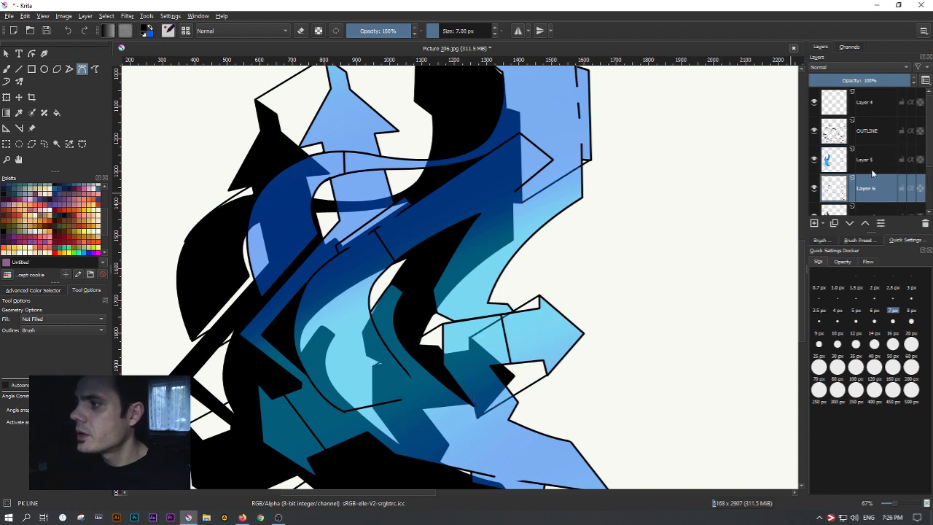
left_click(881, 163)
left_click_drag(865, 81, 919, 92)
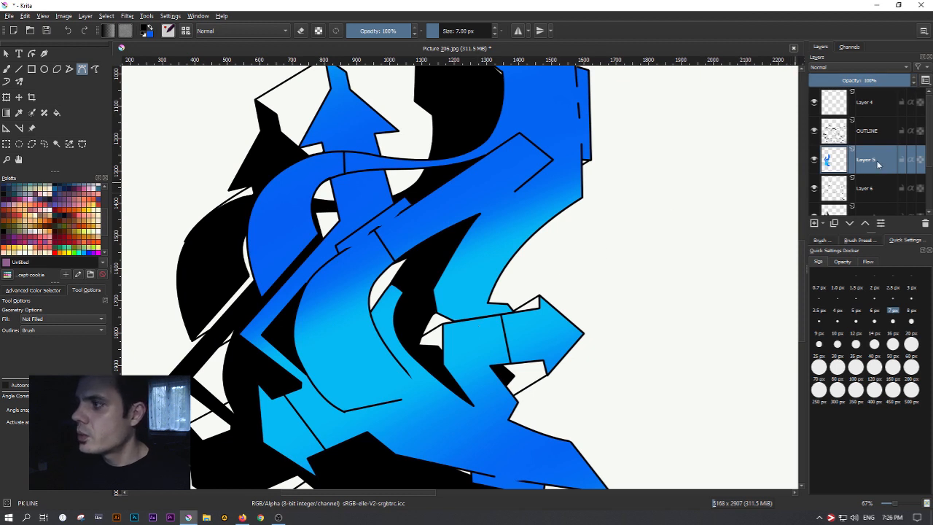
On Layer 6, select the enclosed gap between the upward-pointing blue arrow and its shadow with the Contiguous Selection tool
left_click(875, 189)
left_click_drag(382, 401, 464, 364)
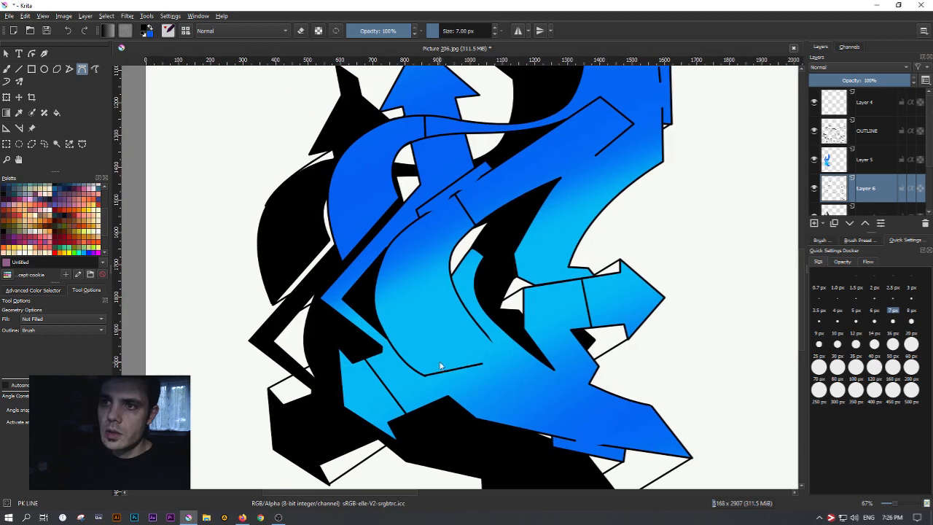
scroll(427, 332, "down", 2)
scroll(429, 336, "up", 1)
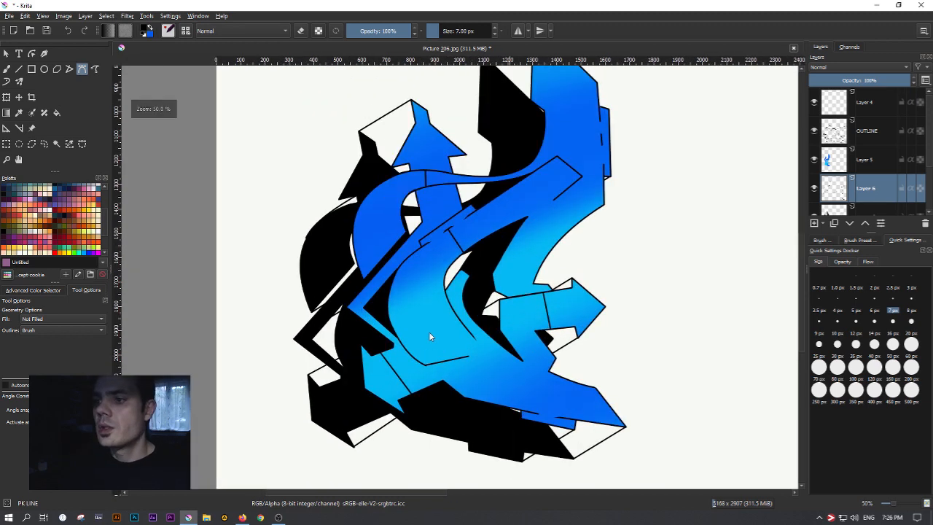
key("b")
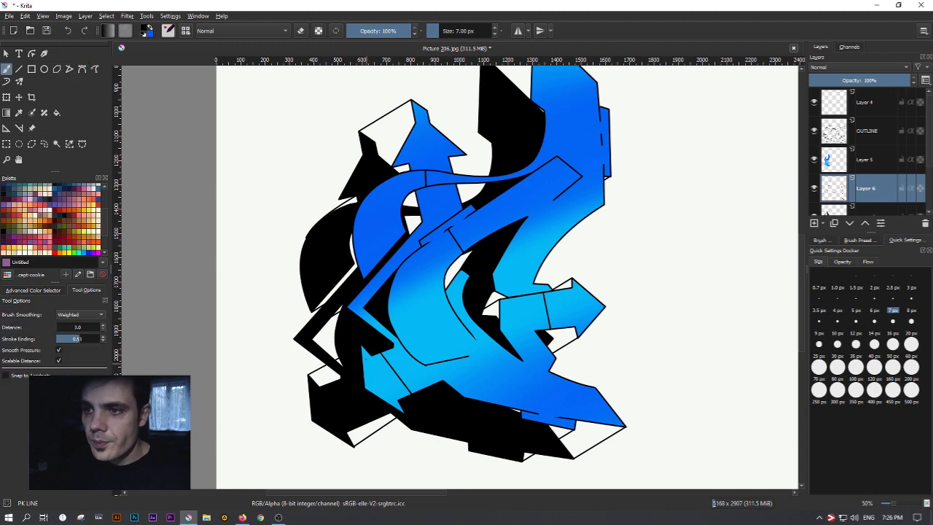
scroll(323, 94, "up", 3)
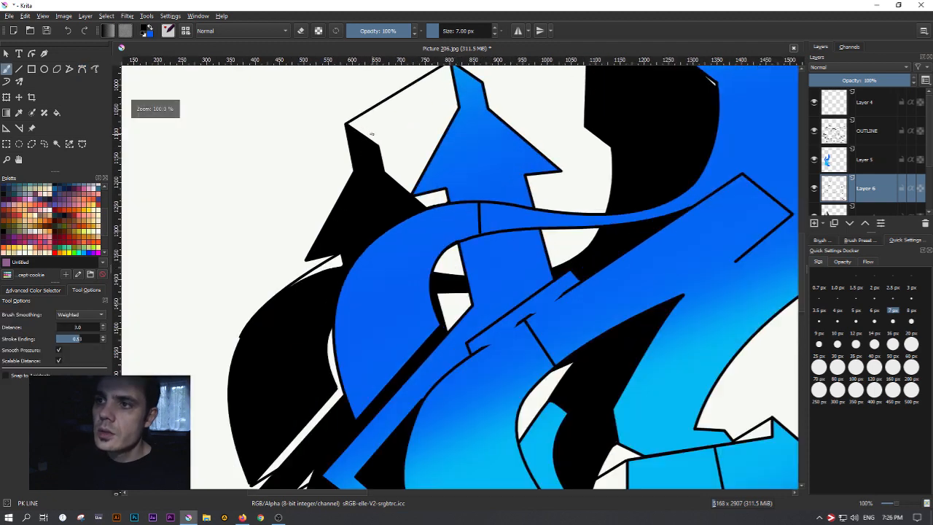
left_click_drag(394, 150, 364, 268)
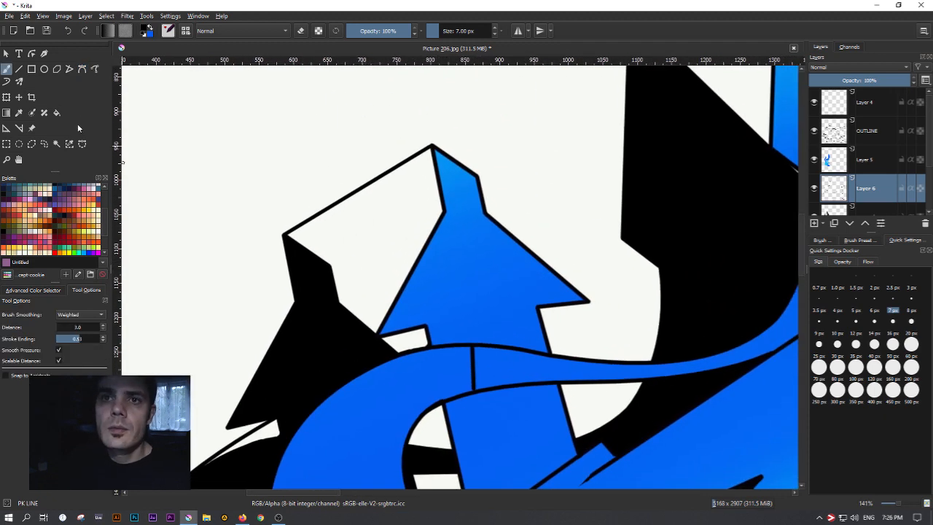
left_click(57, 143)
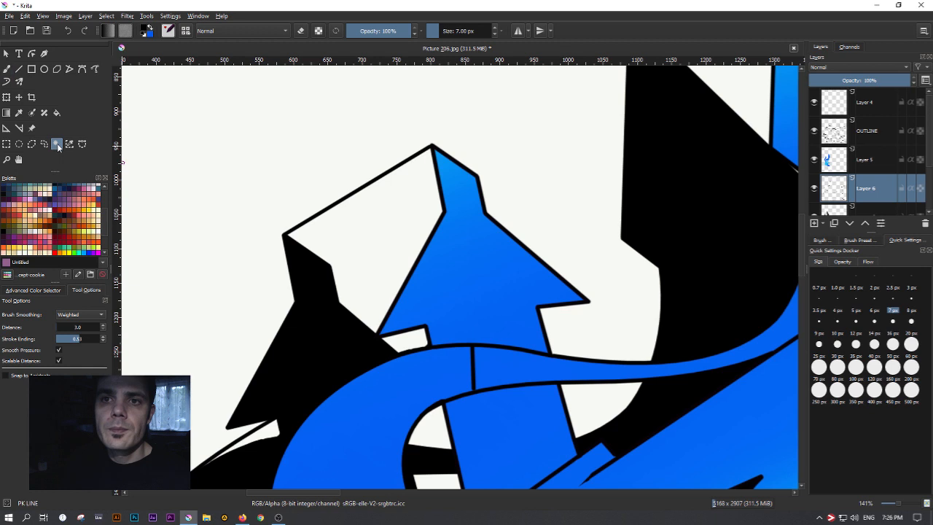
left_click(384, 251)
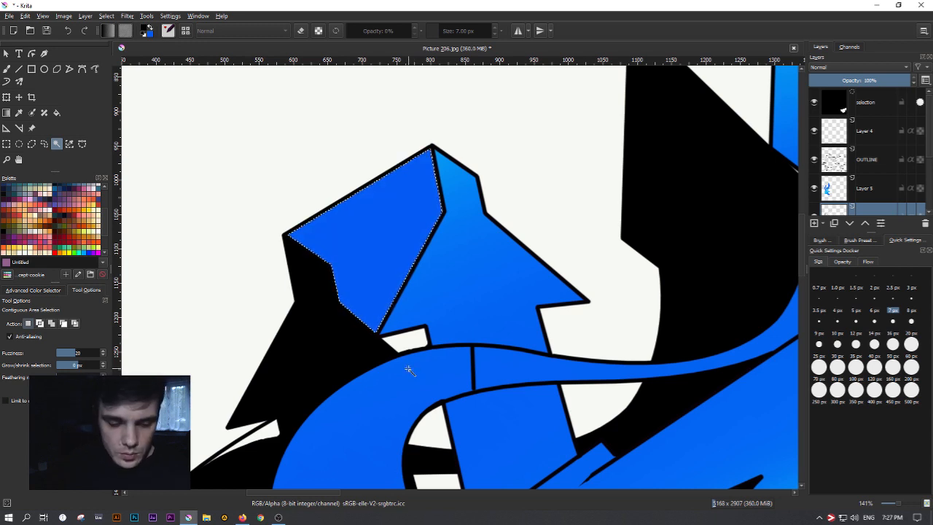
Swap the foreground and background colours, fill the selected gap with black and clear the selection
key("x")
key("x")
key("x")
key("x")
key("x")
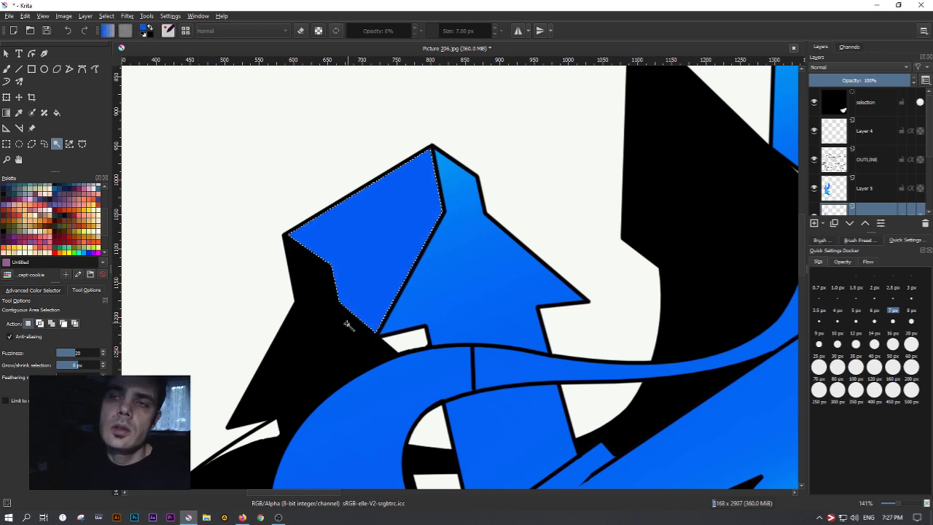
key("x")
key("x")
key("x")
key("x")
key("x")
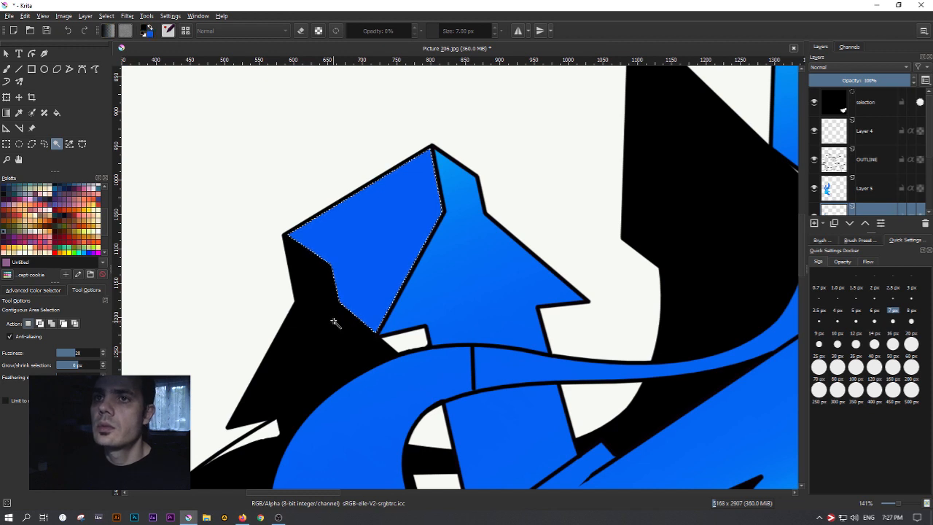
key("x")
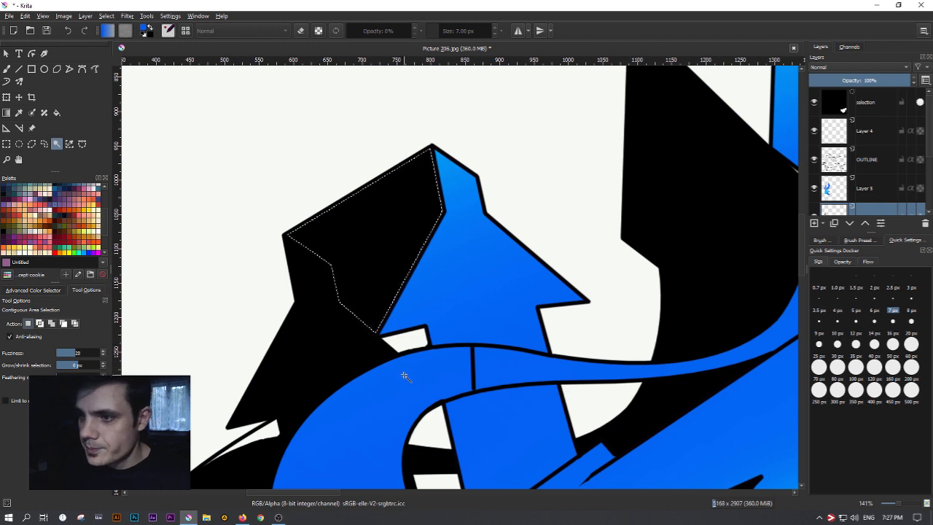
key("ctrl+shift+a")
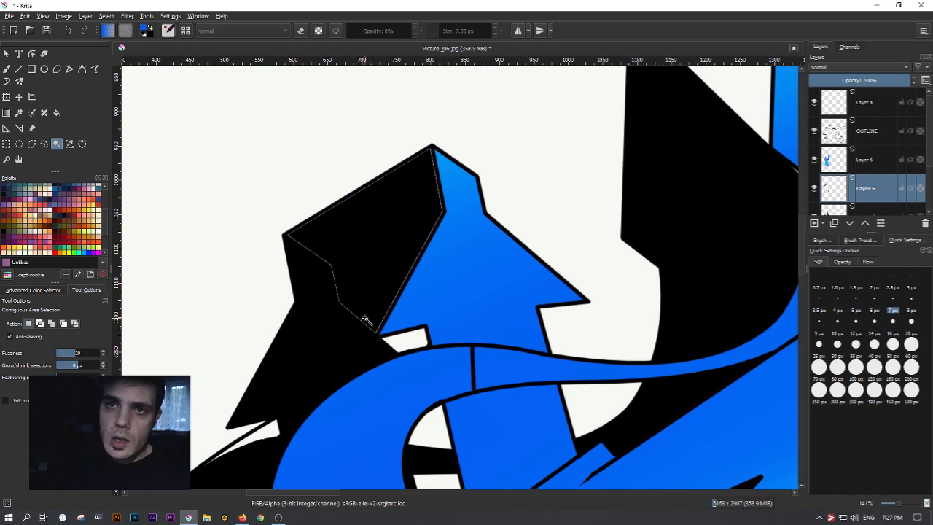
Paint over the hairline seam where the filled gap meets the arrow's shadow, using a 7 px black brush
scroll(366, 320, "up", 4)
key("b")
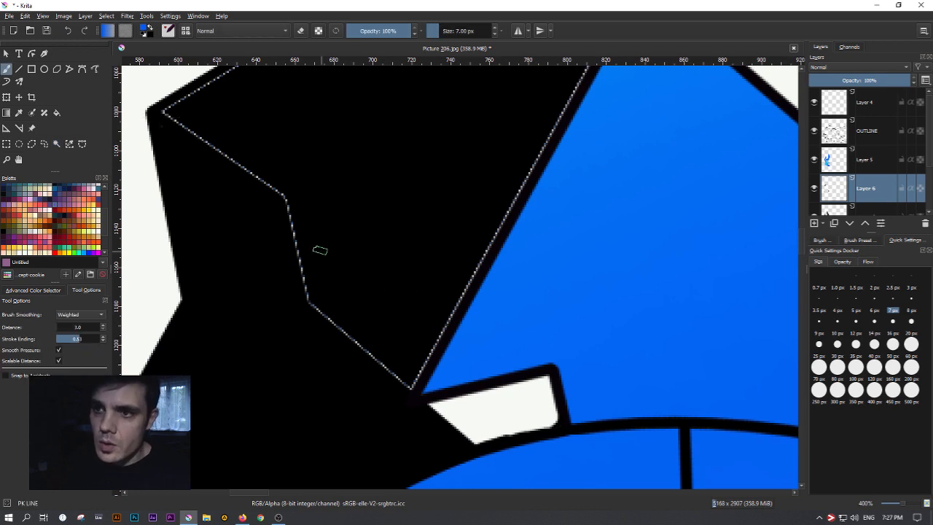
left_click_drag(279, 193, 317, 315)
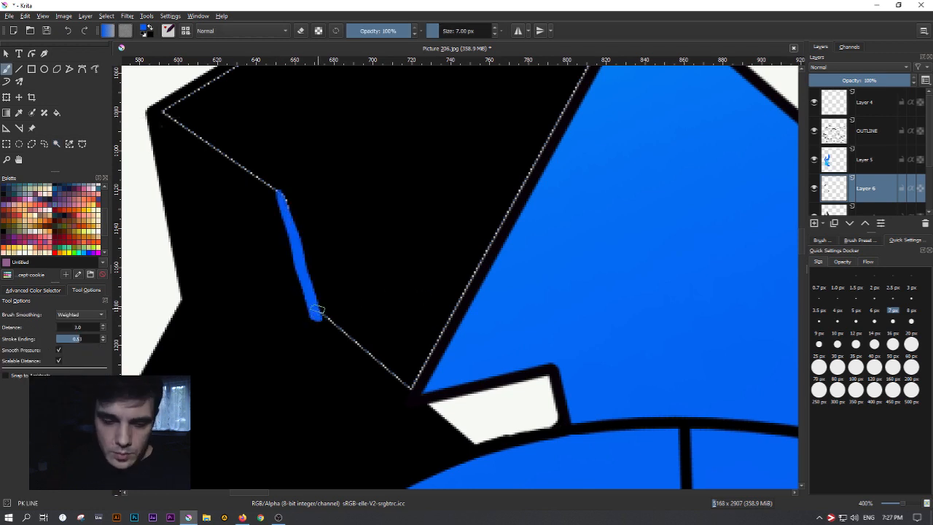
key("x")
key("ctrl+z")
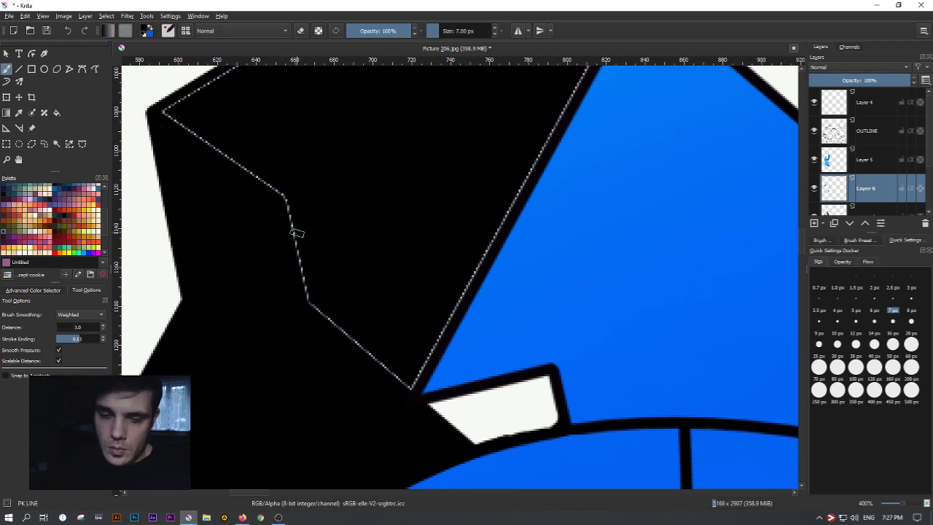
mouse_move(281, 195)
left_mouse_down()
mouse_move(311, 306)
mouse_move(304, 281)
mouse_move(398, 373)
mouse_move(397, 394)
mouse_move(436, 334)
left_mouse_up()
mouse_move(289, 197)
left_mouse_down()
mouse_move(284, 156)
mouse_move(260, 196)
mouse_move(216, 140)
mouse_move(165, 111)
mouse_move(296, 312)
left_mouse_up()
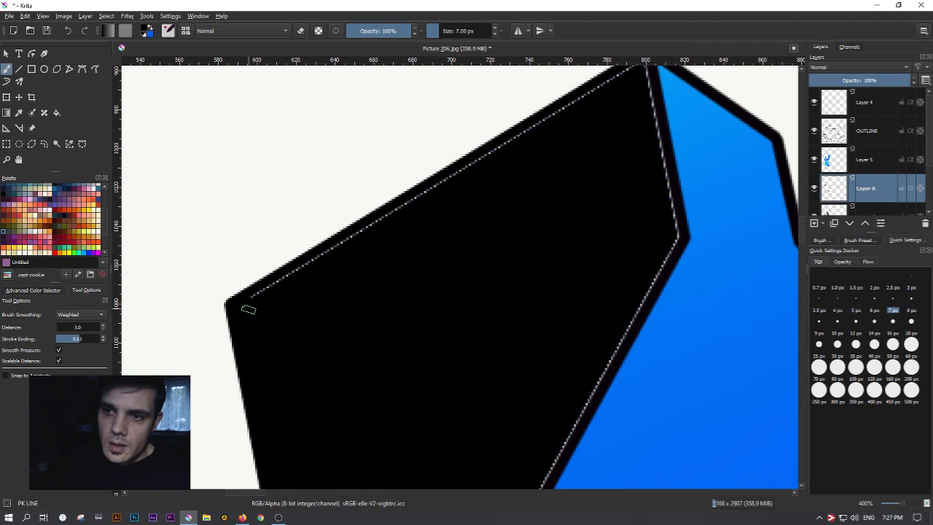
Cover the seams along the fill's upper edge and beside the upward-pointing blue arrow with straight 7 px black lines
key("v")
mouse_move(246, 301)
left_mouse_down()
mouse_move(333, 236)
mouse_move(623, 70)
left_mouse_up()
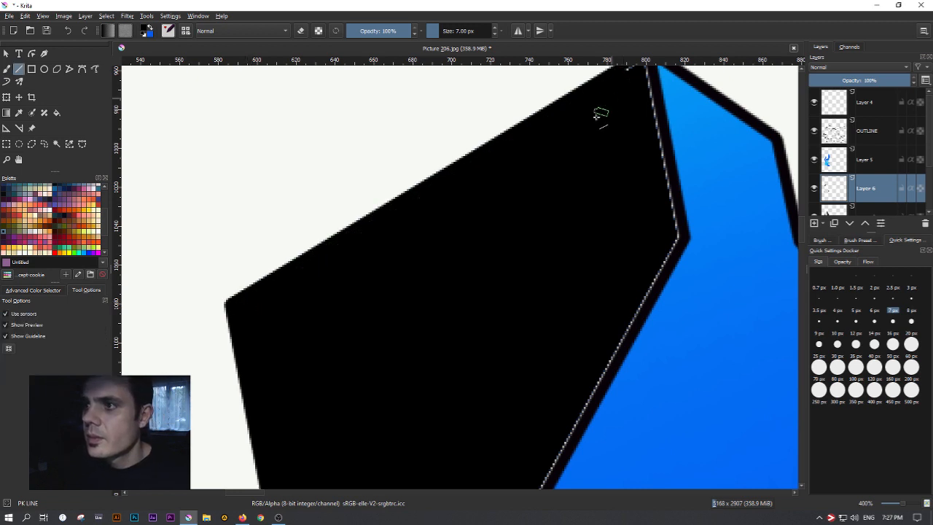
key("b")
left_click_drag(582, 181, 438, 280)
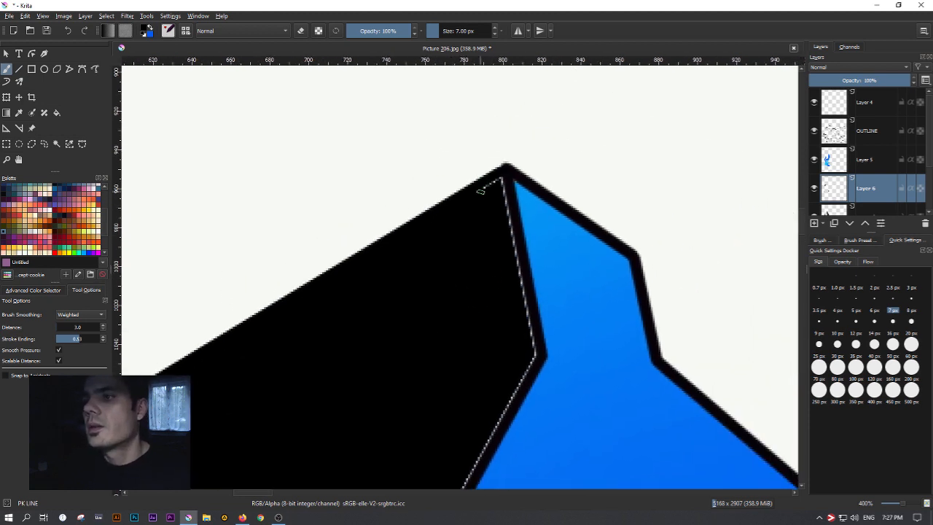
key("v")
left_click_drag(502, 175, 531, 364)
left_click_drag(500, 407, 524, 208)
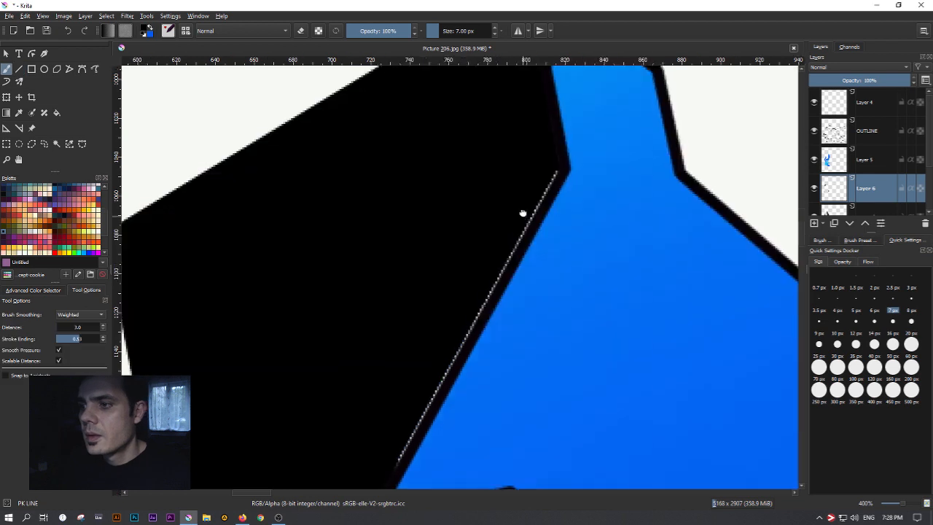
mouse_move(560, 161)
left_mouse_down()
mouse_move(413, 406)
mouse_move(394, 487)
mouse_move(489, 198)
mouse_move(535, 144)
left_mouse_up()
key("b")
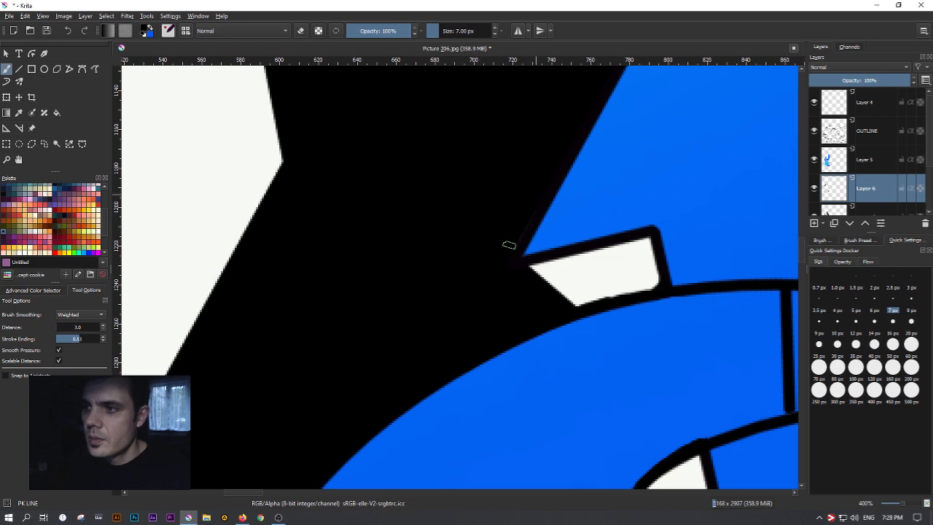
Enlarge the brush to 13 px and black out the small white gaps below the upward arrow and its shadow
mouse_move(605, 260)
left_mouse_down()
mouse_move(538, 269)
mouse_move(579, 255)
mouse_move(597, 260)
mouse_move(552, 287)
mouse_move(642, 290)
mouse_move(642, 272)
mouse_move(610, 256)
mouse_move(537, 267)
left_mouse_up()
key("bracketright")
key("bracketright")
key("bracketright")
key("bracketright")
key("bracketright")
key("bracketright")
left_click_drag(467, 367, 504, 100)
left_click_drag(331, 297, 581, 186)
mouse_move(493, 190)
left_mouse_down()
mouse_move(567, 119)
mouse_move(483, 142)
mouse_move(535, 110)
mouse_move(343, 229)
mouse_move(386, 202)
mouse_move(354, 221)
mouse_move(290, 296)
left_mouse_up()
scroll(354, 308, "down", 2)
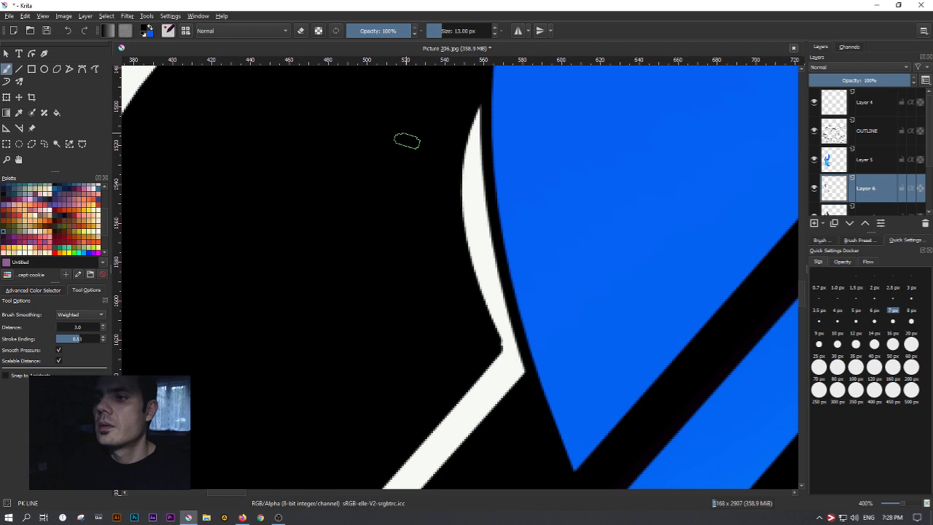
Enlarge the brush to 281 px and paint black over the white sliver between the blue curve and its shadow
scroll(410, 167, "down", 3)
scroll(357, 146, "up", 1)
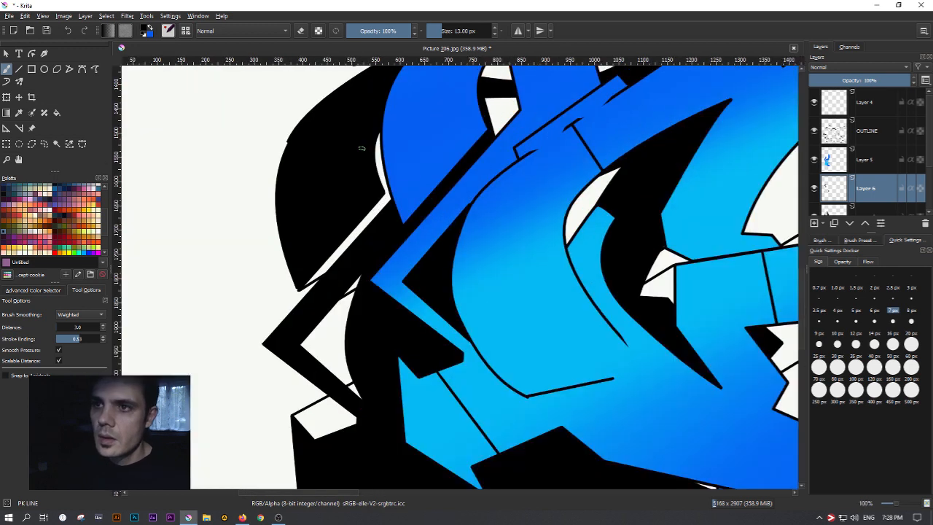
left_click_drag(473, 30, 490, 30)
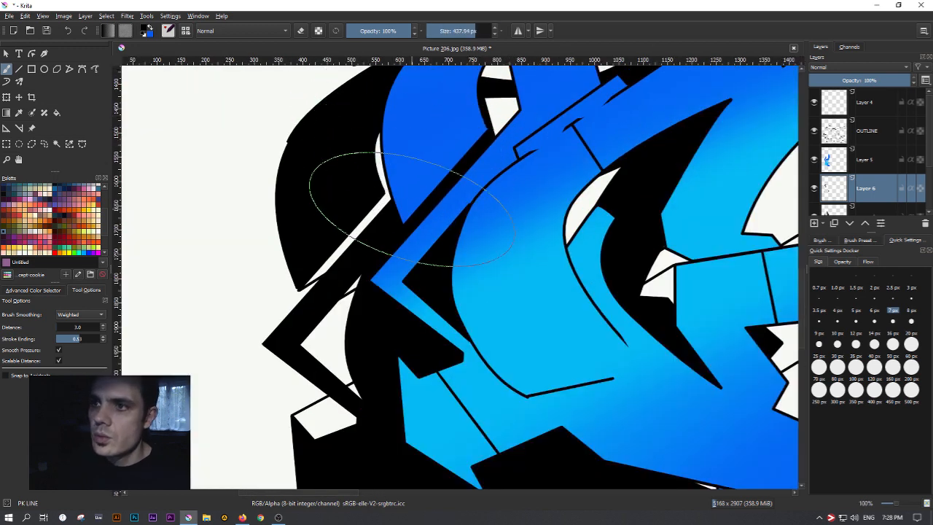
key("bracketleft")
key("bracketleft")
key("bracketleft")
key("bracketleft")
key("bracketleft")
key("bracketleft")
key("bracketleft")
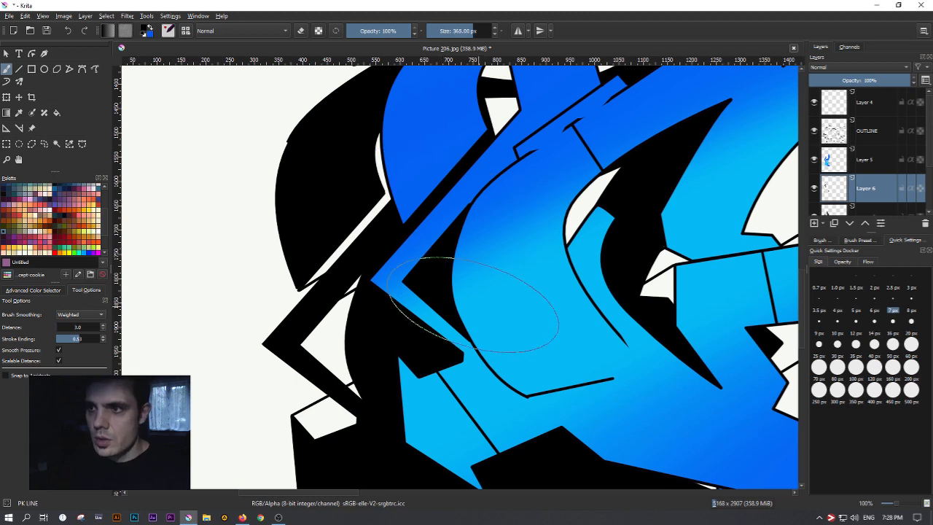
mouse_move(394, 219)
left_mouse_down()
mouse_move(387, 253)
mouse_move(521, 136)
mouse_move(492, 204)
mouse_move(548, 358)
mouse_move(448, 203)
mouse_move(565, 302)
mouse_move(641, 153)
left_mouse_up()
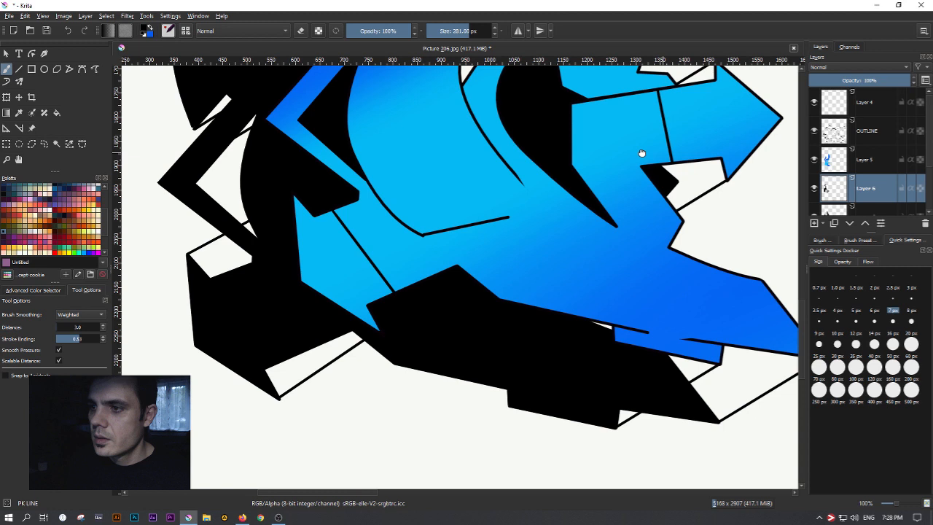
Black out the white gaps in the zigzag shadow and the lower-left block, using a 35 px brush for the smaller ones
left_click_drag(642, 153, 638, 156)
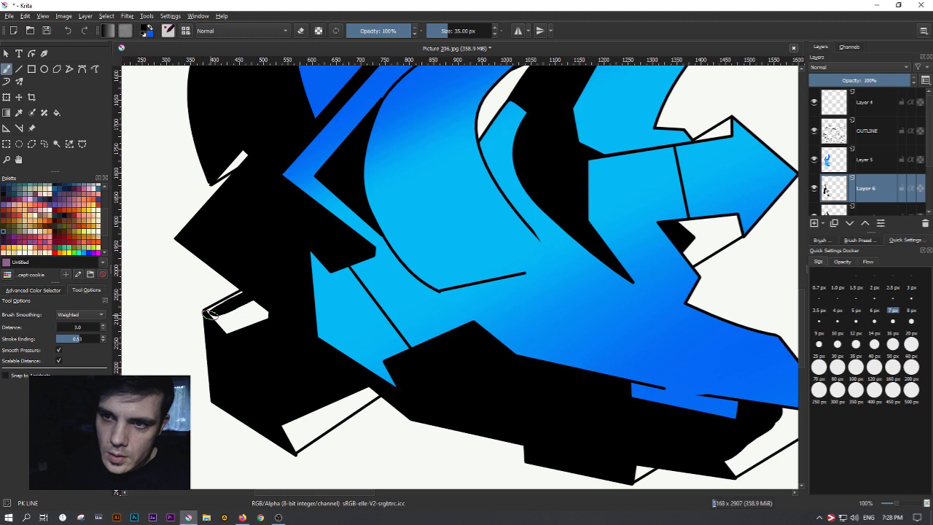
left_click_drag(209, 313, 255, 317)
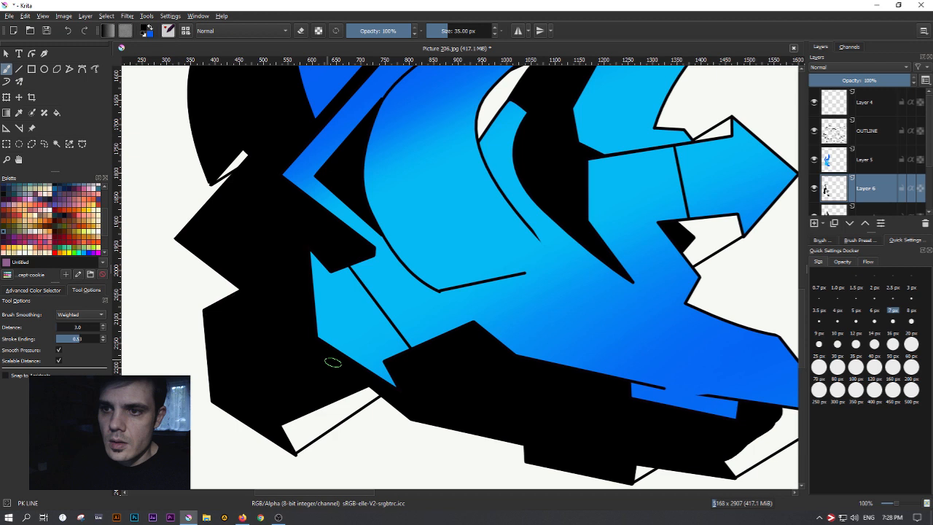
left_click_drag(365, 399, 314, 406)
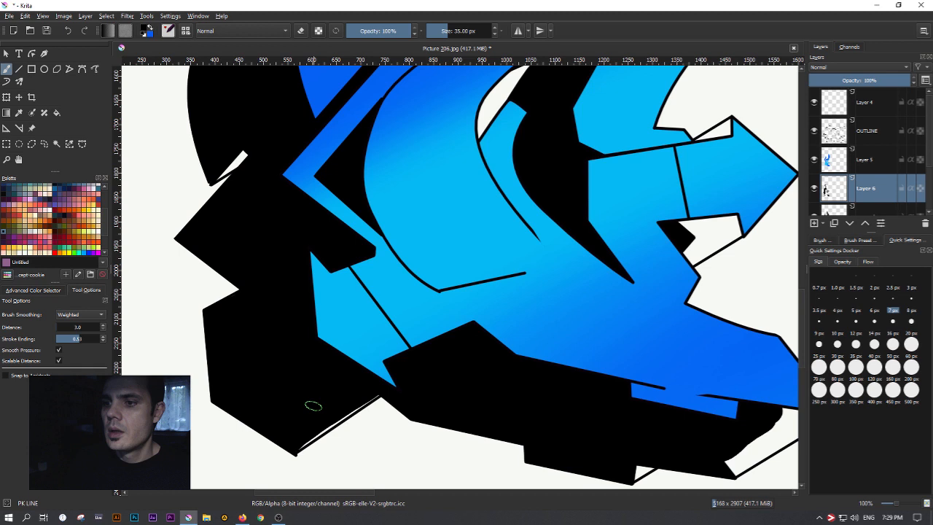
Draw straight 35 px black lines over the thin white sliver along the lower-left block's bottom edge
scroll(313, 406, "up", 2)
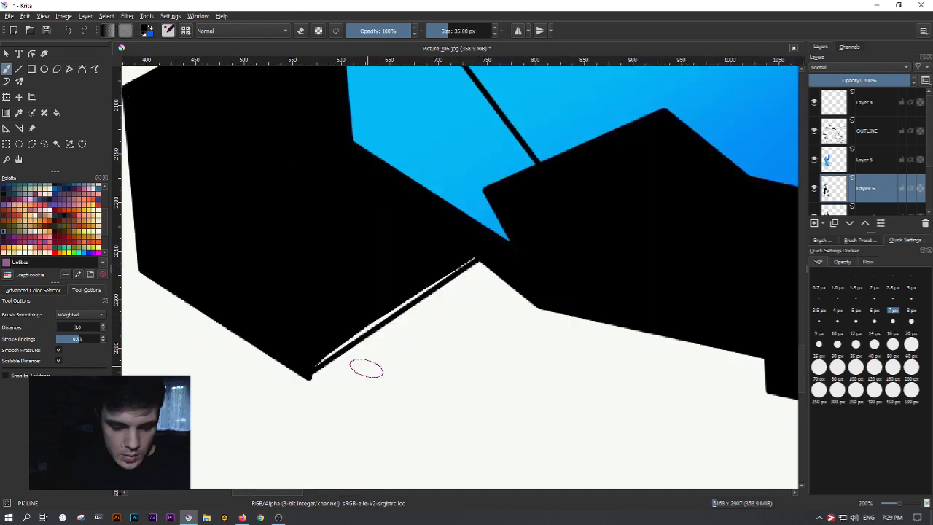
key("v")
left_click_drag(310, 372, 492, 254)
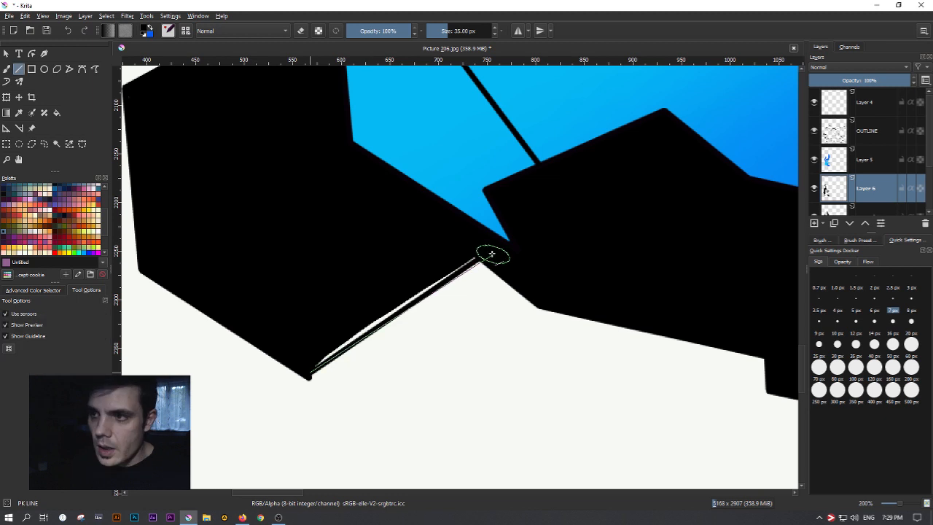
left_click_drag(492, 254, 474, 284)
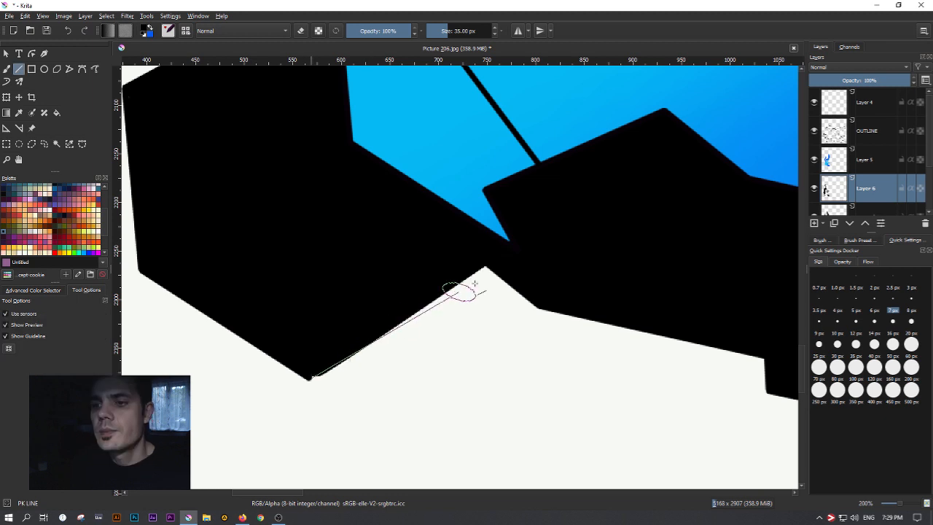
Paint black over the small gap above the zigzag shadow and the white gaps behind the right-pointing arrow's barbs
left_click_drag(565, 295, 515, 391)
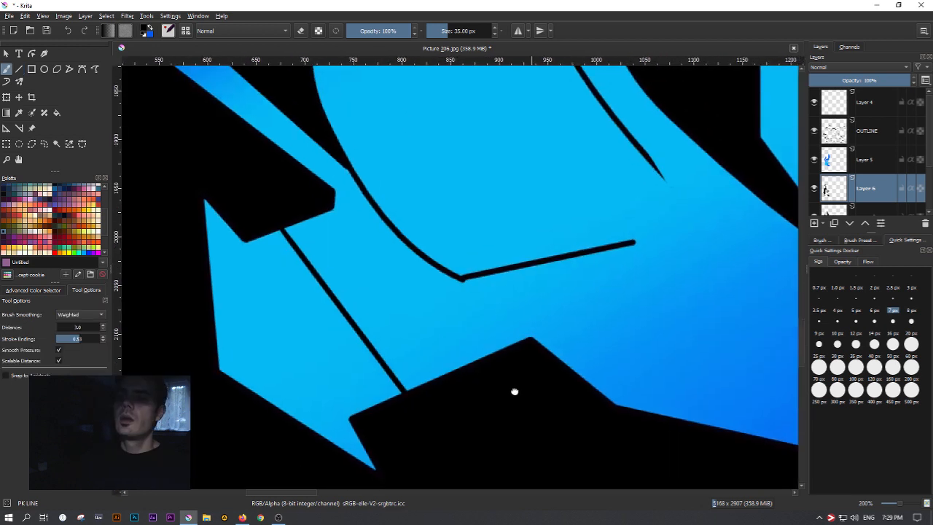
scroll(515, 392, "down", 4)
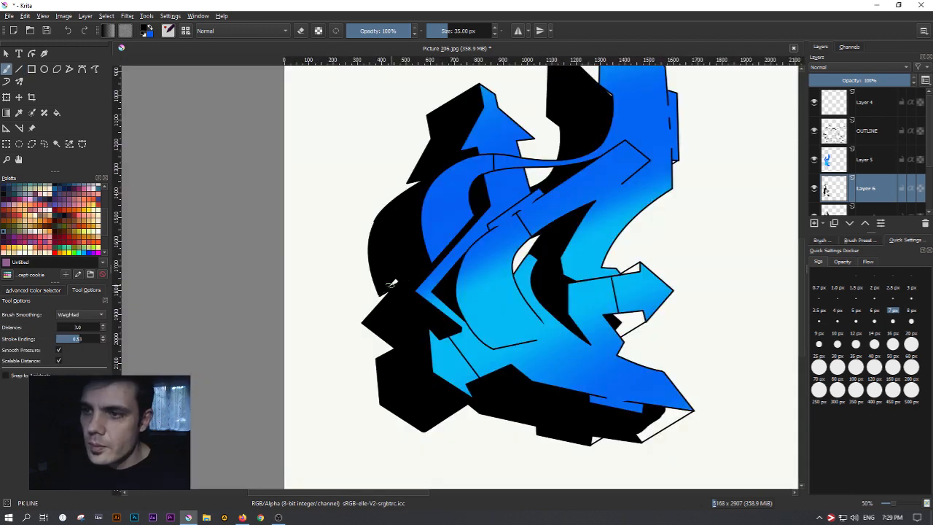
left_click_drag(391, 285, 396, 288)
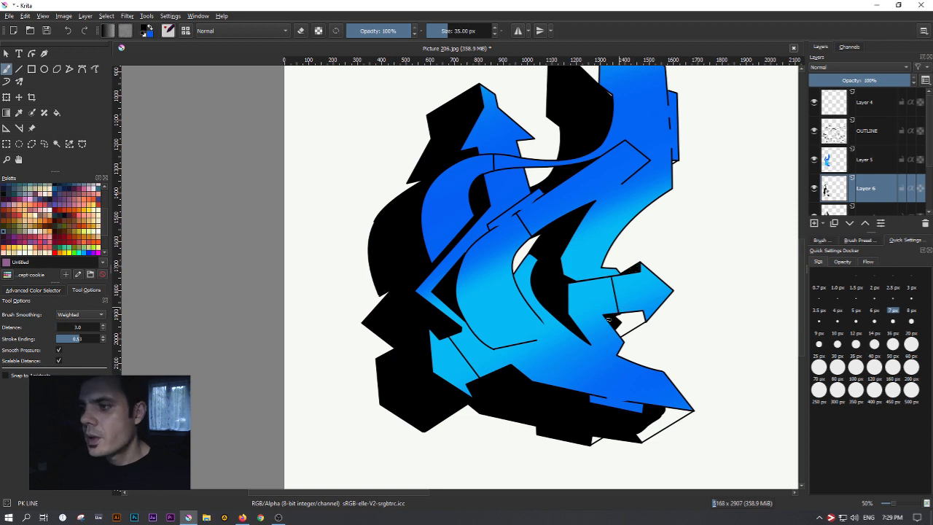
left_click_drag(608, 318, 646, 319)
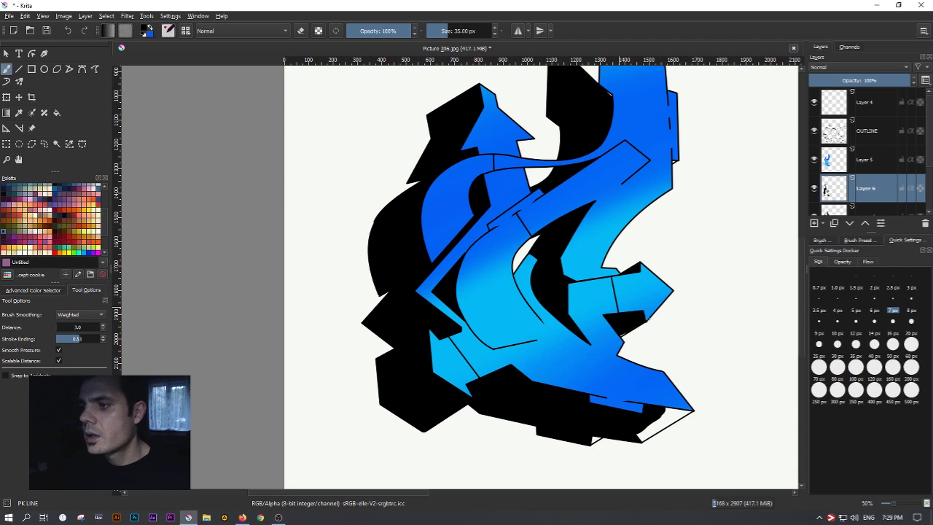
scroll(642, 442, "up", 1)
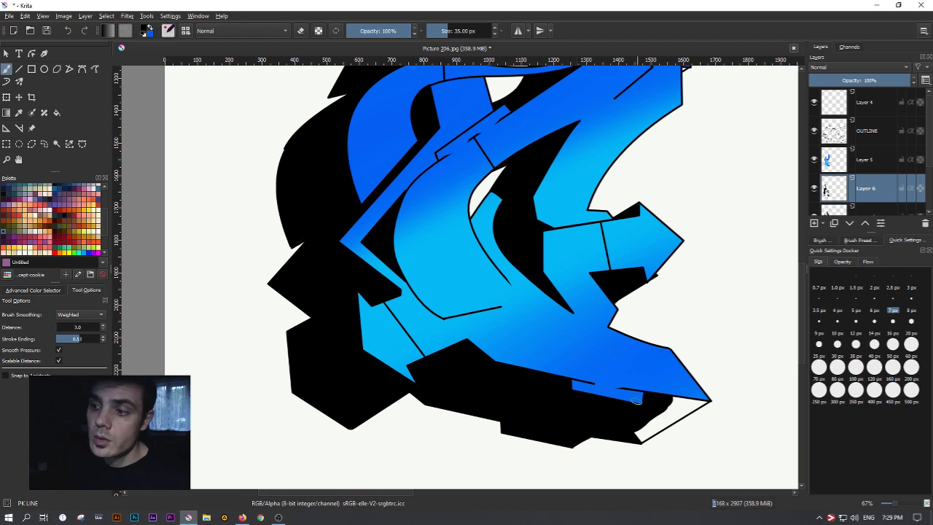
Paint black over the lower part of the white gap in the letter's centre and the white top facet beside the tall stem
left_click_drag(636, 400, 542, 352)
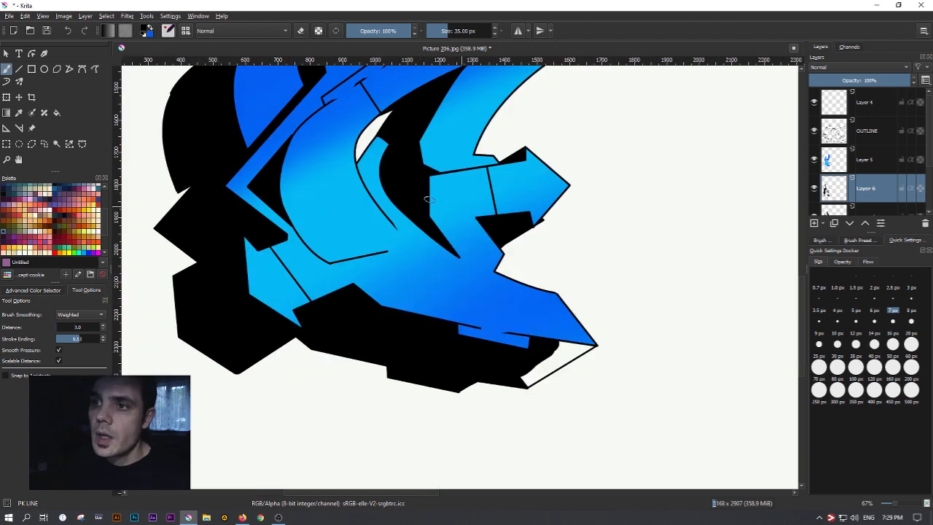
left_click_drag(357, 152, 373, 138)
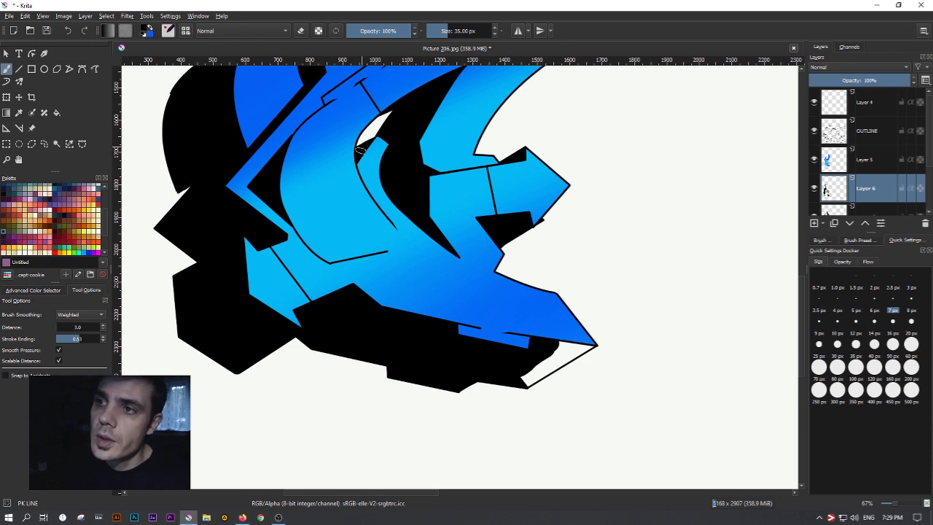
mouse_move(594, 116)
left_mouse_down()
mouse_move(617, 317)
mouse_move(592, 395)
left_mouse_up()
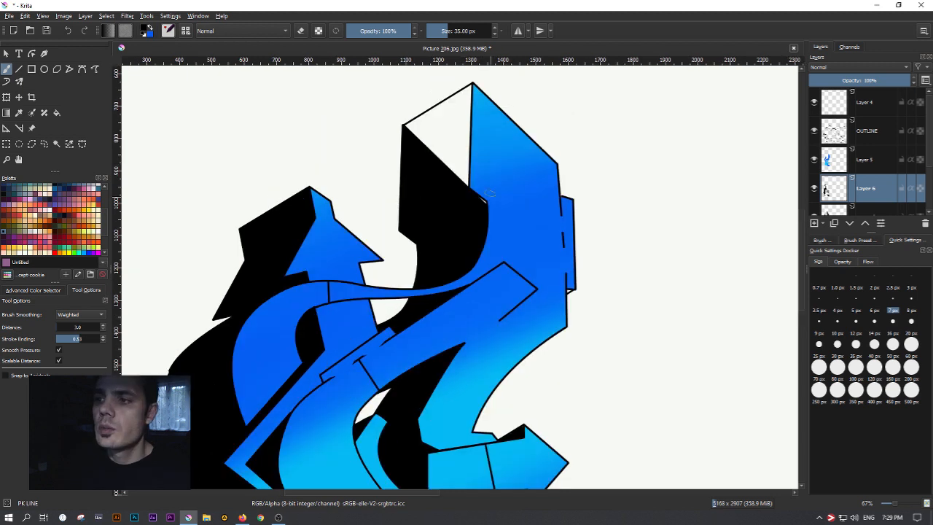
mouse_move(458, 150)
left_mouse_down()
mouse_move(459, 184)
mouse_move(414, 134)
left_mouse_up()
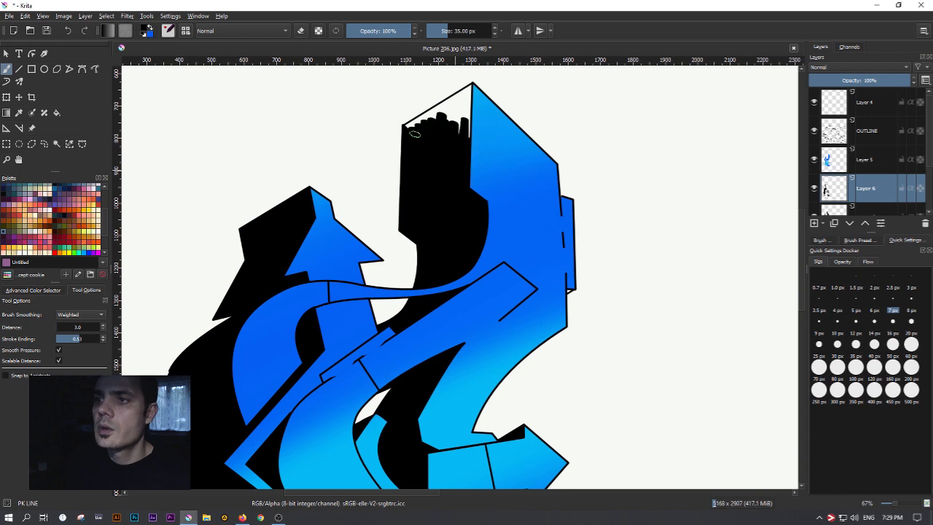
left_click_drag(414, 133, 464, 93)
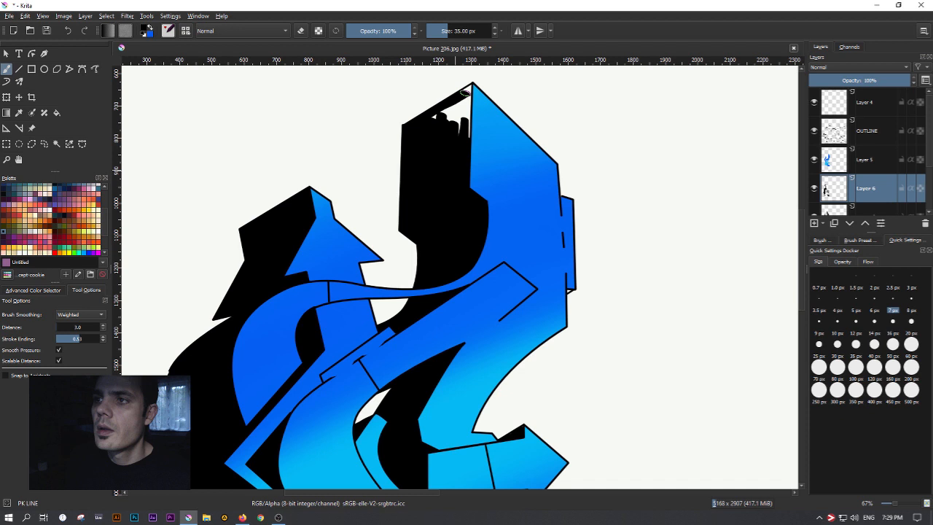
left_click_drag(465, 93, 465, 96)
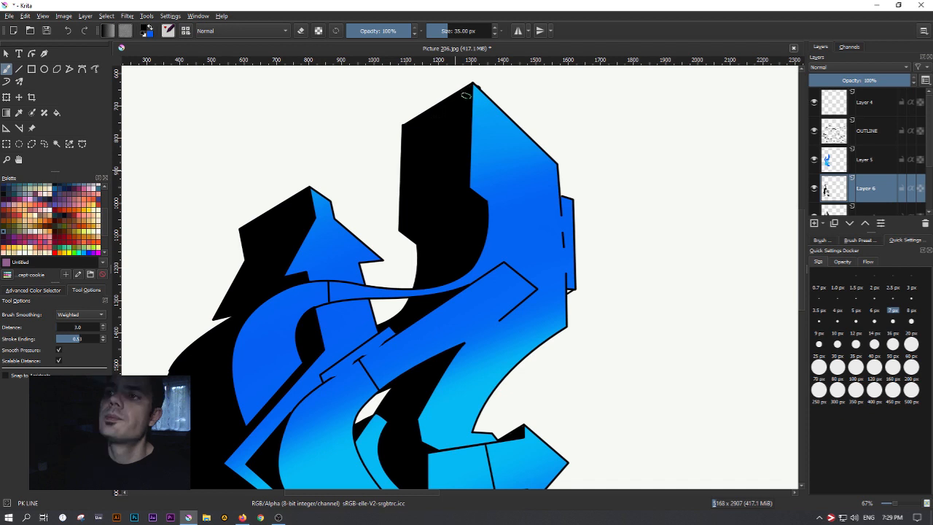
Select the white gap inside the block's lower-right tip with Contiguous Selection and fill it with black
left_click_drag(524, 404, 549, 178)
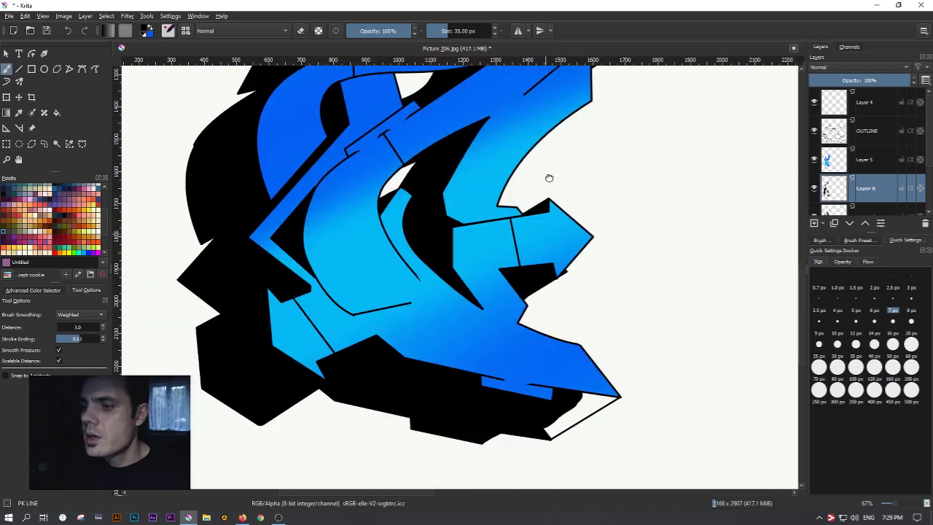
scroll(550, 178, "up", 3)
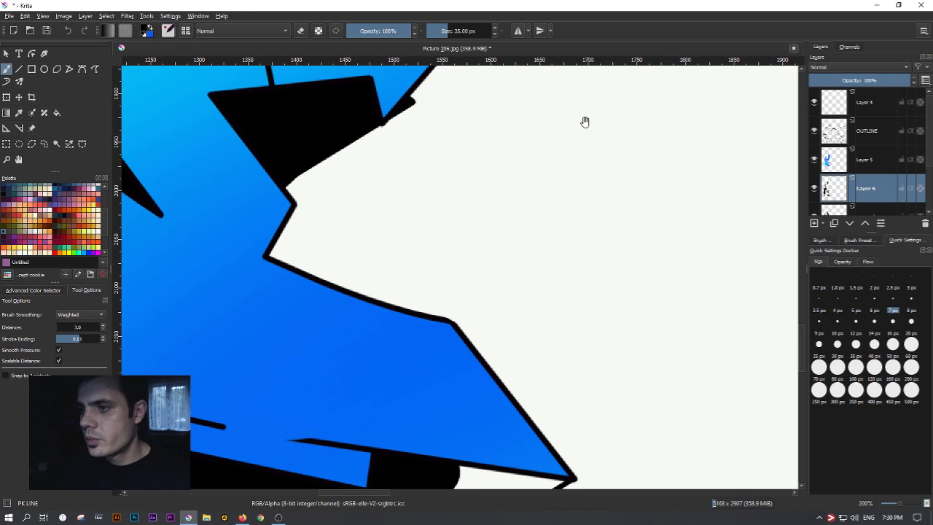
scroll(561, 113, "down", 5)
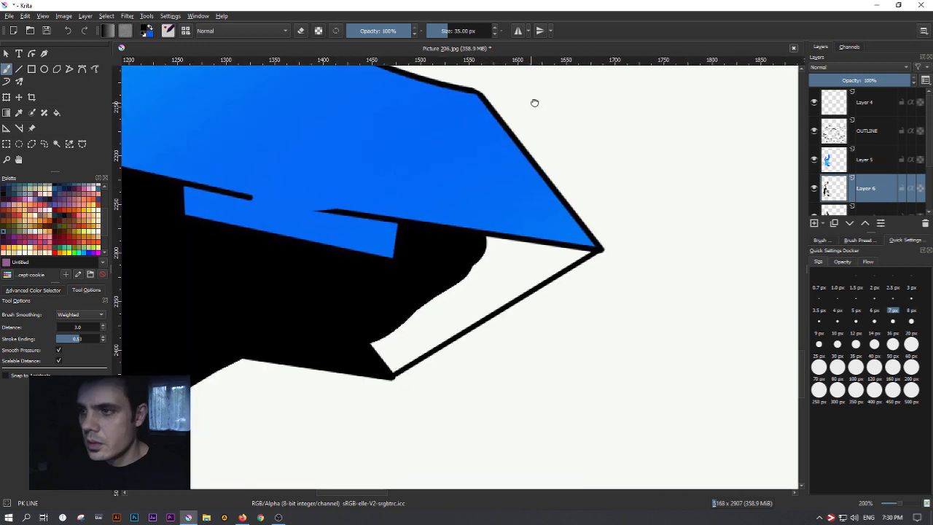
left_click(57, 143)
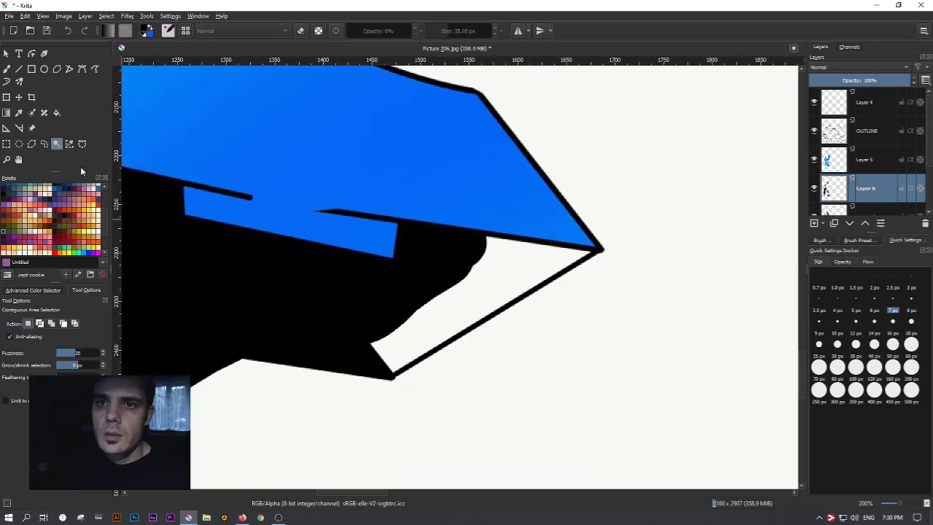
left_click(475, 301)
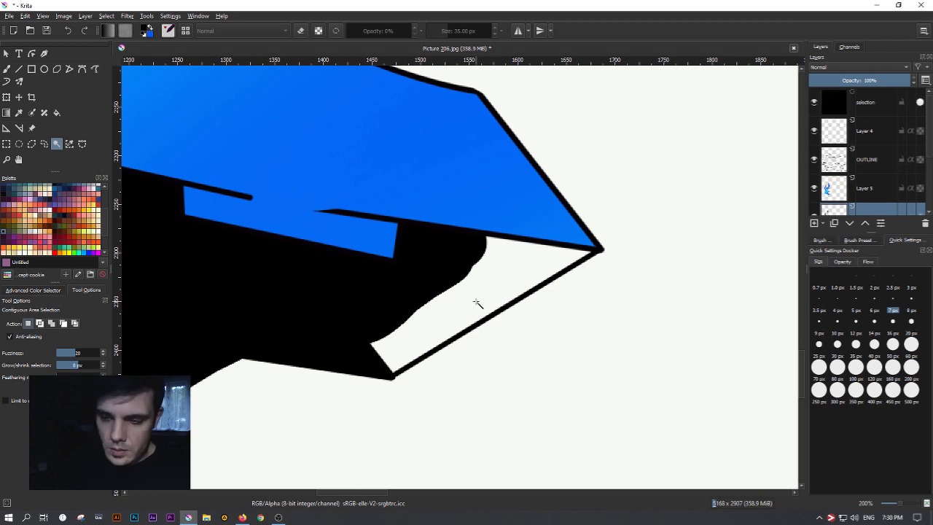
key("shift+BackSpace")
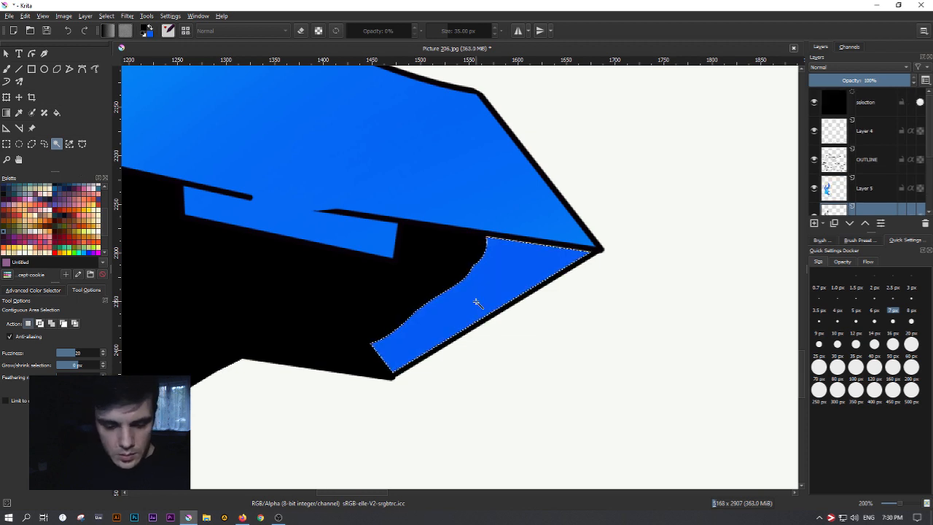
key("ctrl+z")
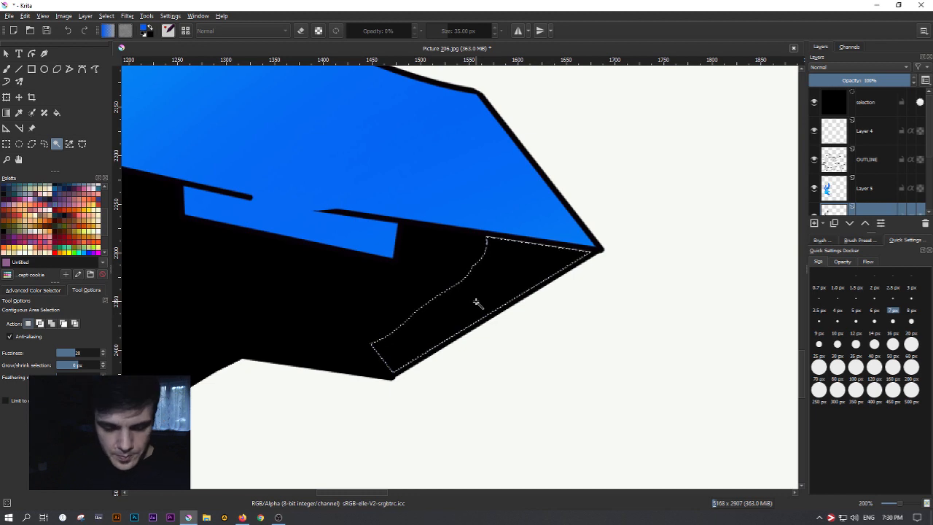
Reset the colours to black, reduce the brush to 14 px and paint over the curved seam inside the lower-right tip
scroll(479, 299, "up", 2)
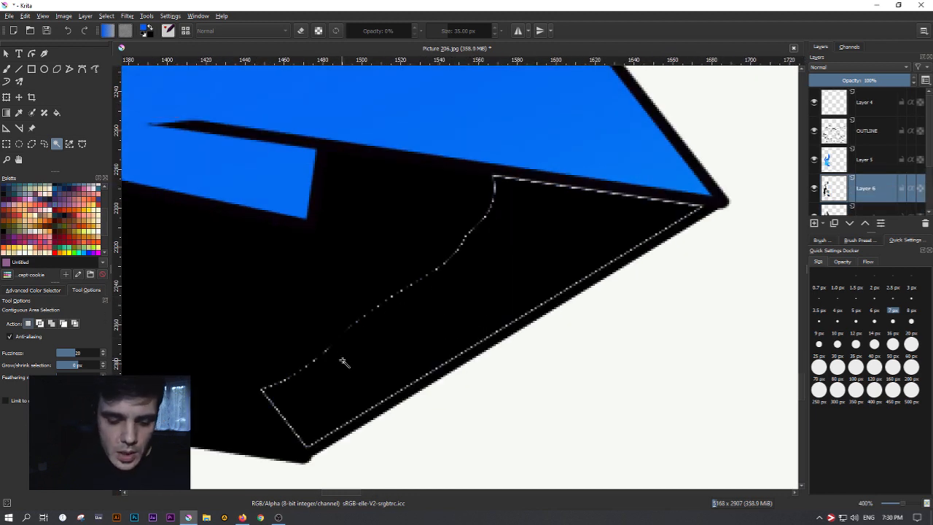
key("b")
mouse_move(345, 333)
left_mouse_down()
mouse_move(352, 323)
mouse_move(323, 350)
left_mouse_up()
key("ctrl+z")
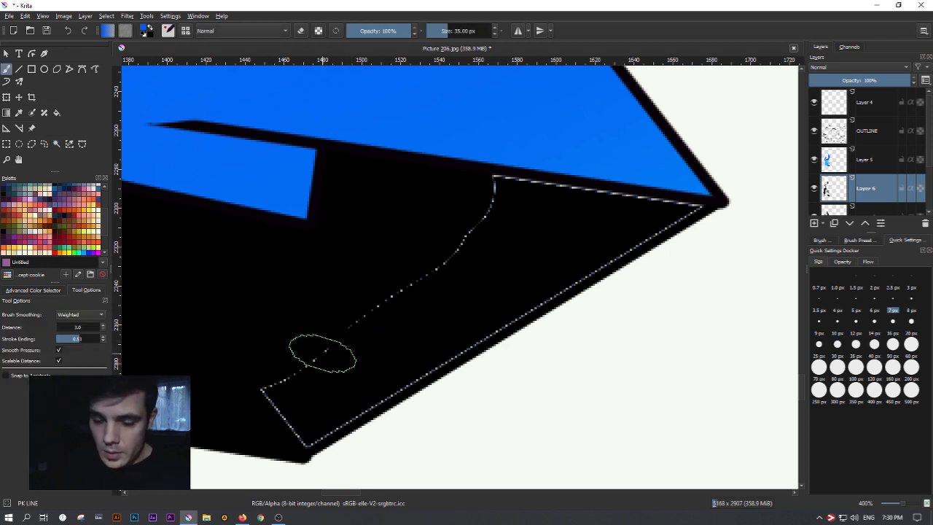
key("d")
key("bracketleft")
key("bracketleft")
key("bracketleft")
key("bracketleft")
mouse_move(311, 359)
left_mouse_down()
mouse_move(433, 282)
mouse_move(496, 218)
mouse_move(487, 191)
left_mouse_up()
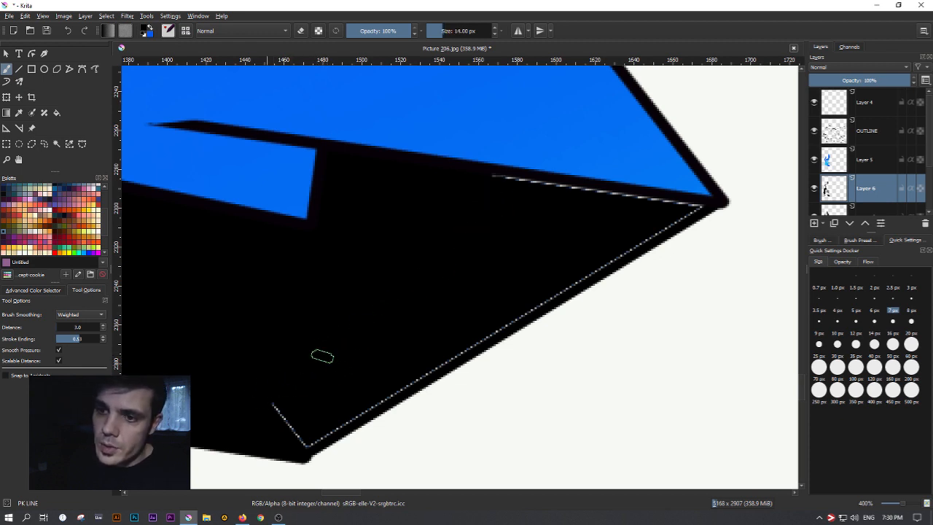
Cover the remaining thin seams along the lower-right tip's upper and lower edges with black brush strokes and a straight line
mouse_move(286, 412)
left_mouse_down()
mouse_move(285, 431)
mouse_move(299, 441)
mouse_move(375, 392)
left_mouse_up()
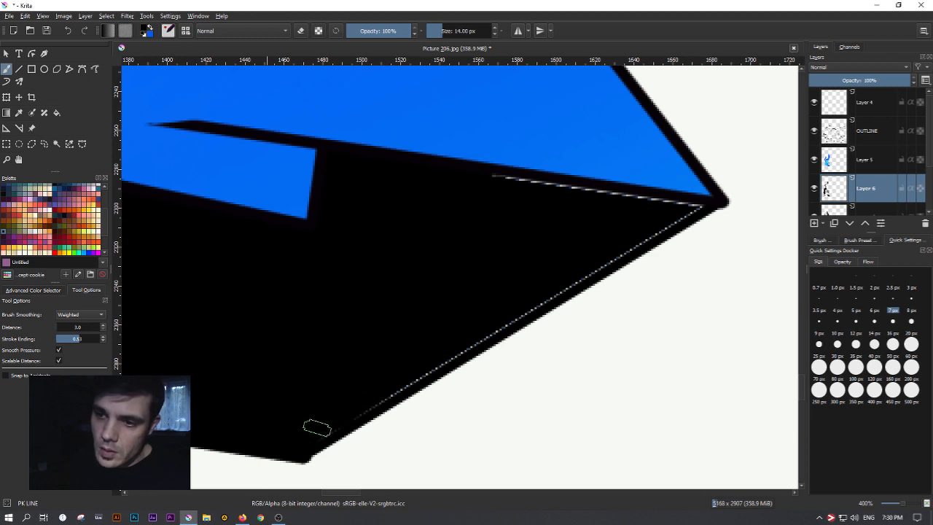
left_click_drag(484, 176, 703, 205)
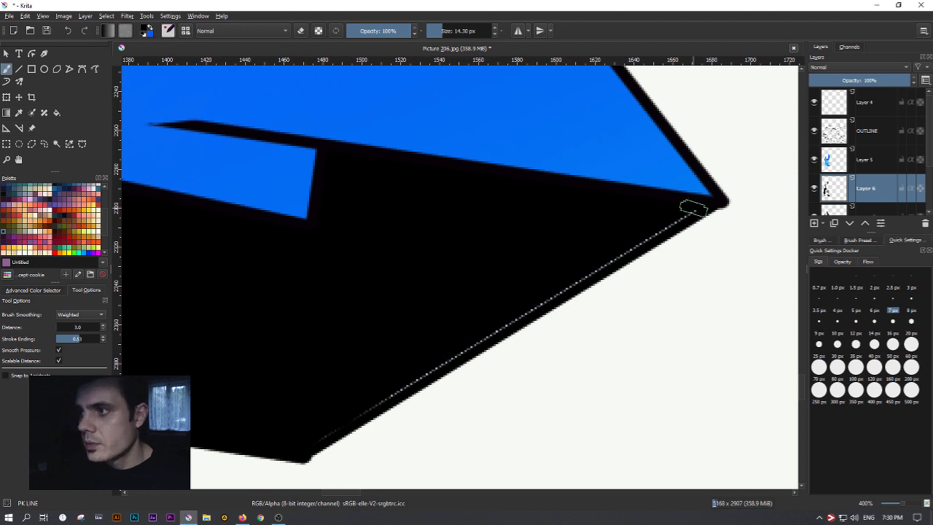
key("v")
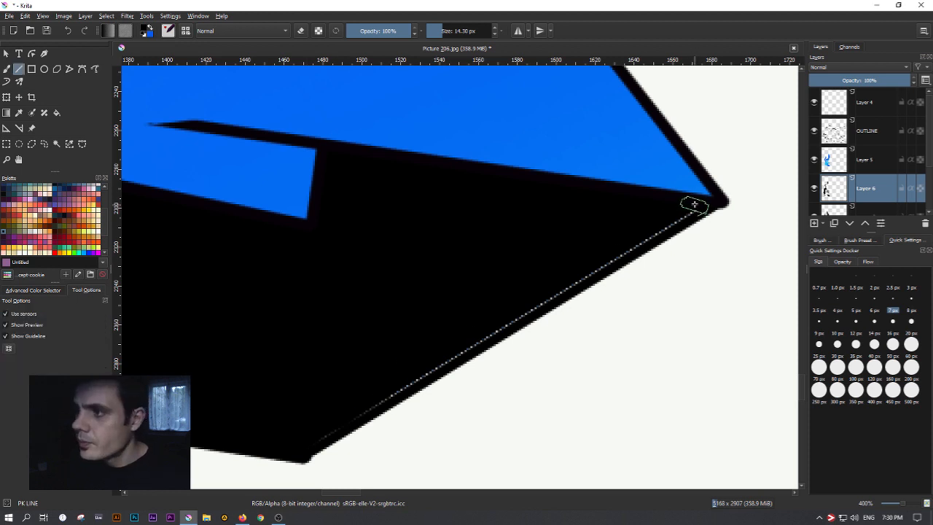
mouse_move(702, 206)
left_mouse_down()
mouse_move(552, 285)
mouse_move(319, 443)
mouse_move(663, 223)
mouse_move(711, 208)
left_mouse_up()
key("b")
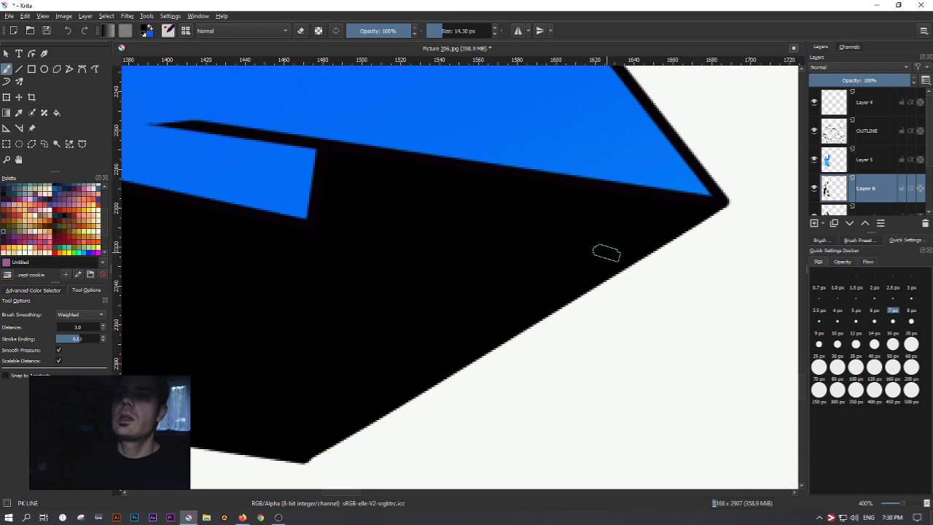
Examine the whole letter and its black block for remaining gaps and stray paint
scroll(586, 250, "down", 4)
left_click_drag(606, 146, 735, 294)
scroll(485, 274, "down", 3)
left_click_drag(575, 162, 513, 251)
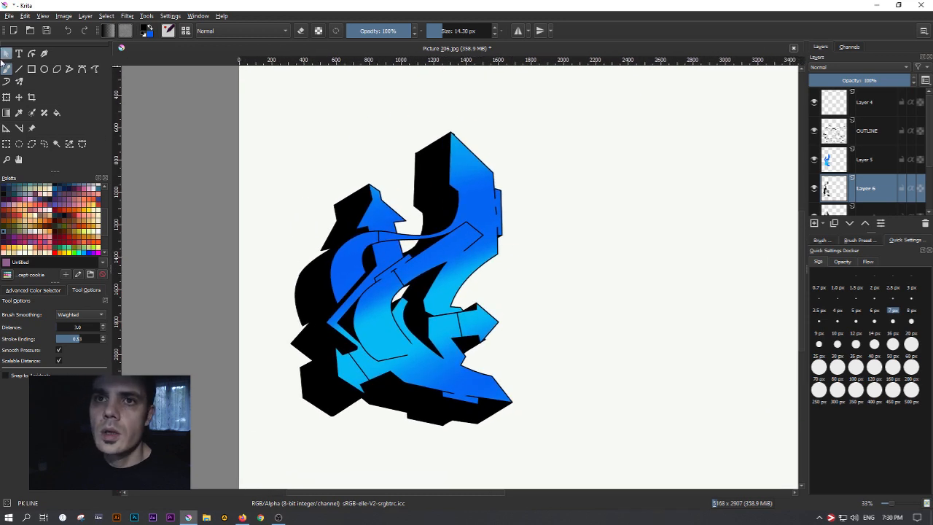
scroll(368, 270, "up", 4)
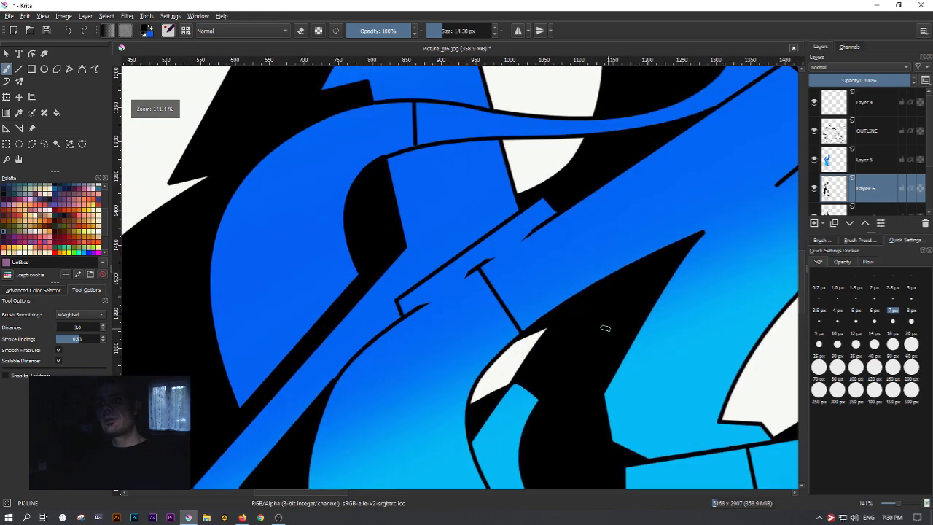
scroll(604, 327, "down", 5)
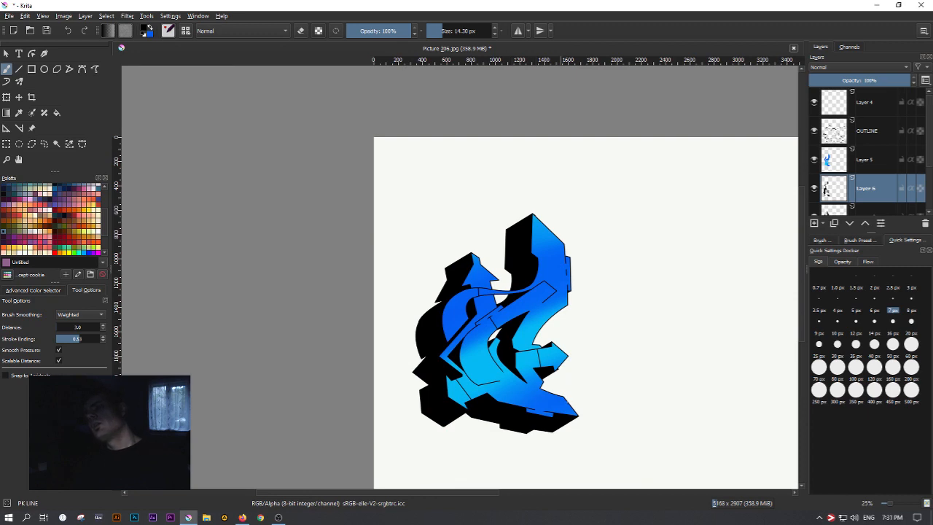
scroll(530, 282, "up", 2)
left_click_drag(651, 340, 607, 207)
scroll(511, 246, "down", 2)
scroll(511, 246, "up", 1)
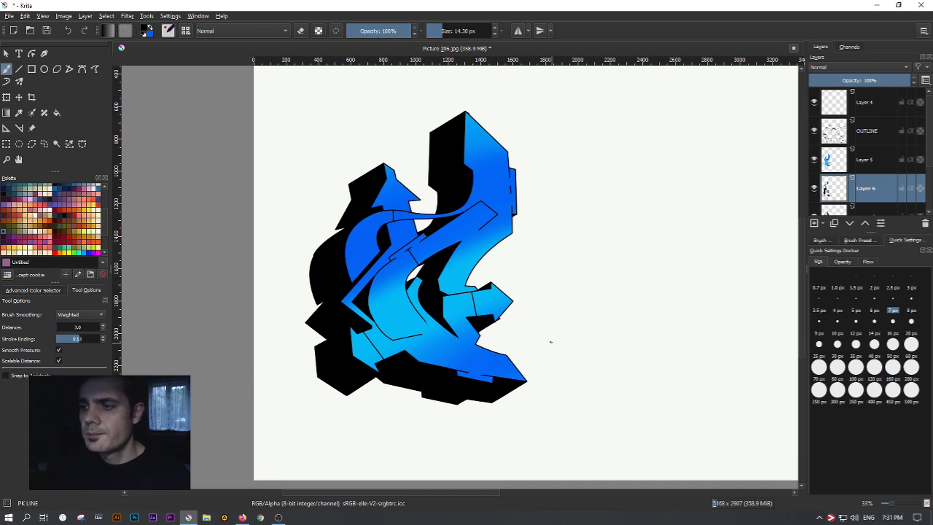
Erase the stray black beyond the right-pointing arrow's lower barb and paint over the white specks in its upper black wedge
scroll(517, 331, "up", 3)
key("e")
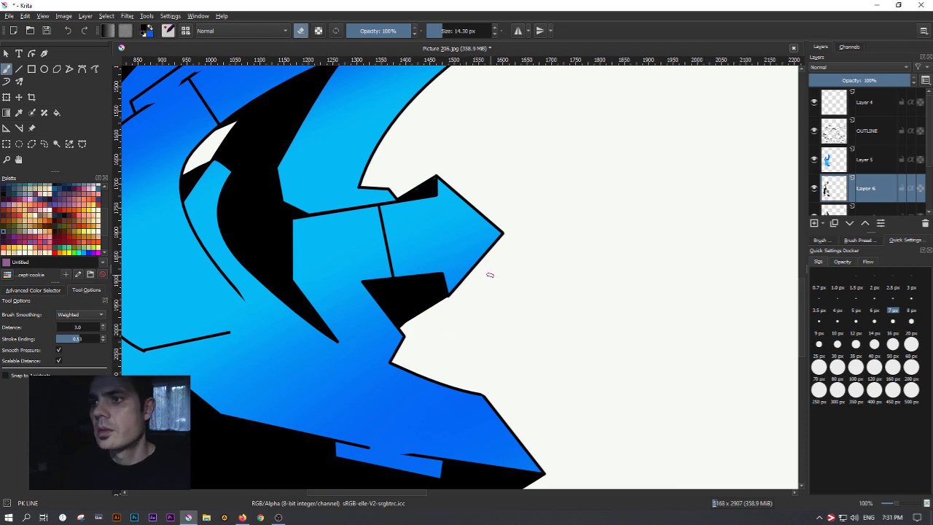
scroll(490, 275, "up", 2)
mouse_move(382, 231)
left_mouse_down()
mouse_move(491, 393)
mouse_move(563, 382)
left_mouse_up()
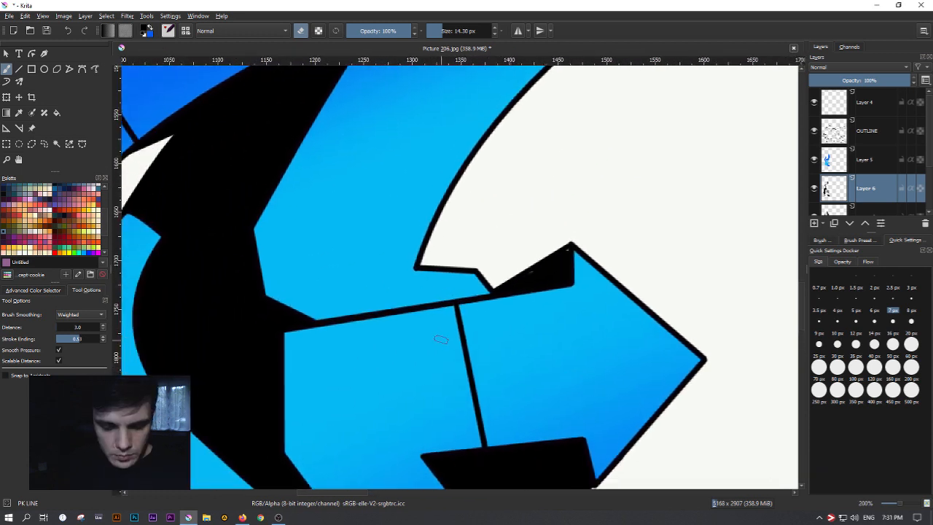
mouse_move(528, 282)
left_mouse_down()
mouse_move(541, 274)
mouse_move(530, 281)
left_mouse_up()
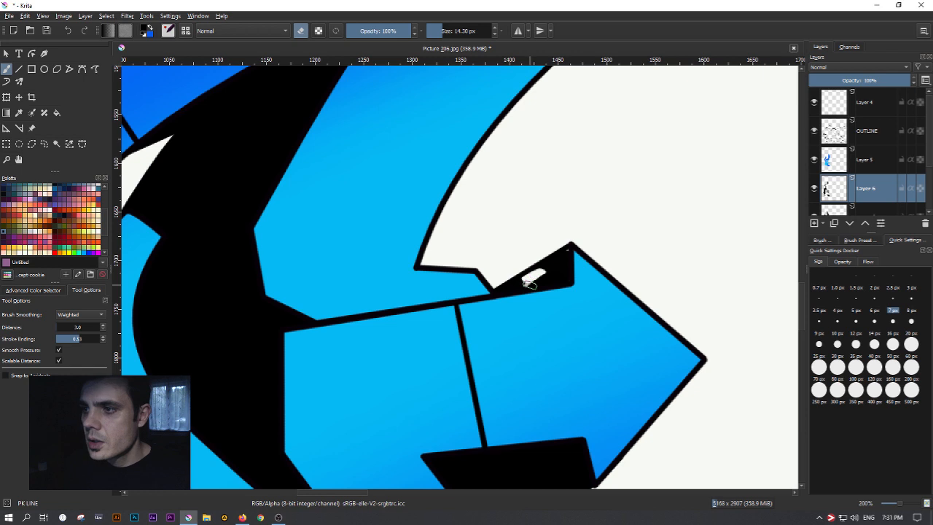
key("ctrl+z")
key("e")
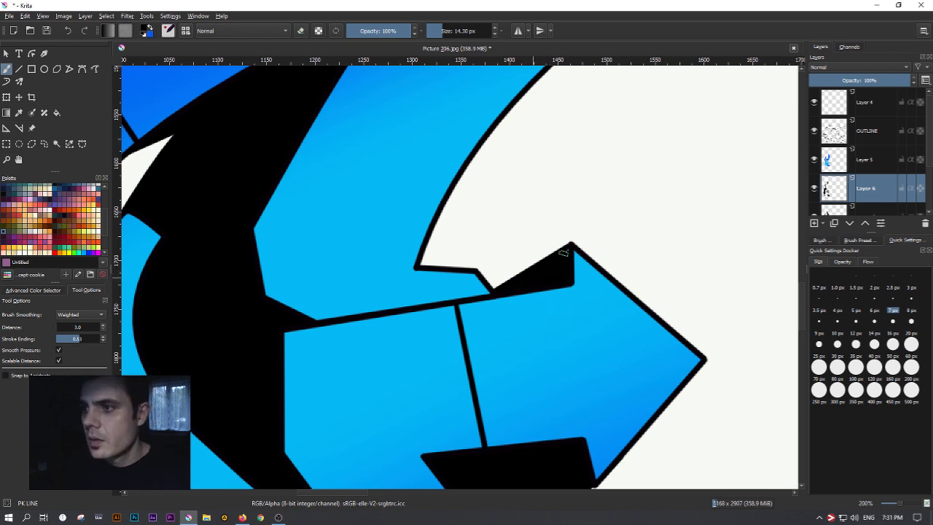
Touch up the lower tip of the large curved shadow, painting over the faint marks and erasing the stray black bump
left_click_drag(445, 367, 590, 167)
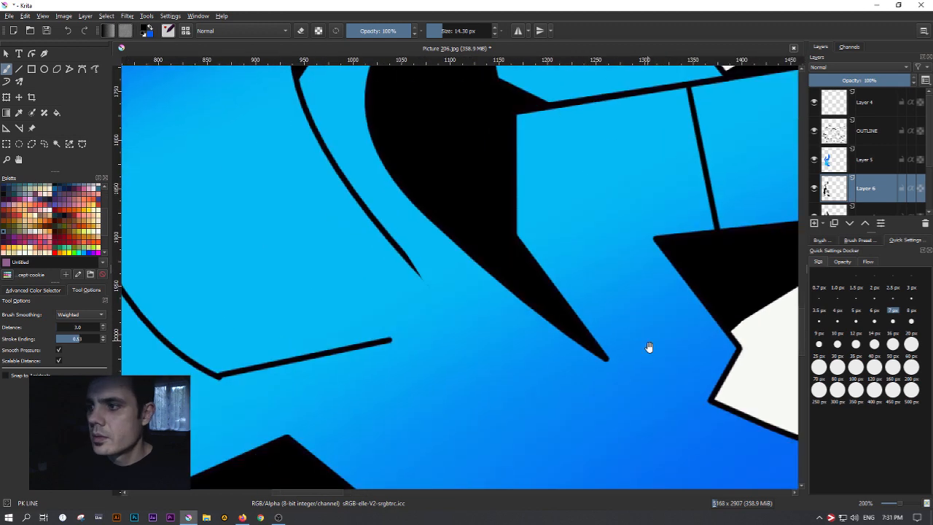
left_click_drag(648, 347, 410, 121)
left_click_drag(387, 333, 567, 304)
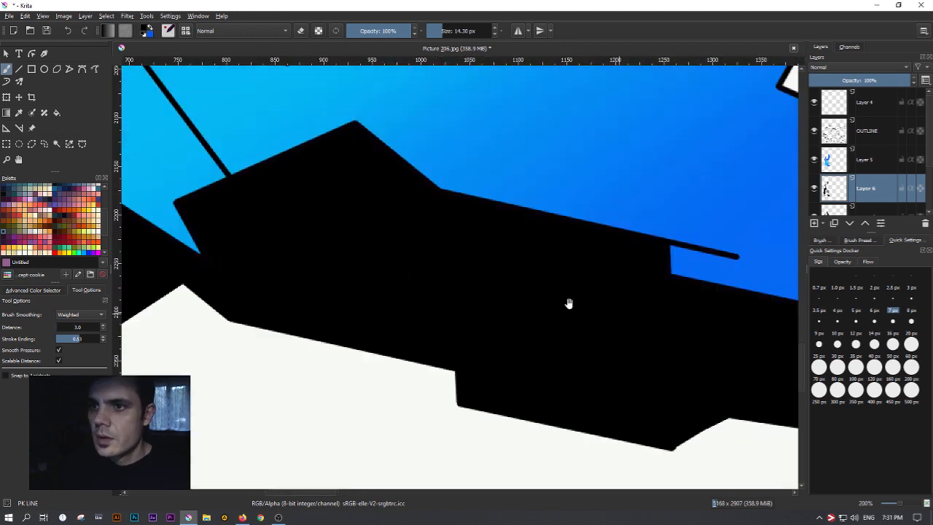
left_click_drag(273, 207, 637, 398)
left_click_drag(474, 151, 509, 229)
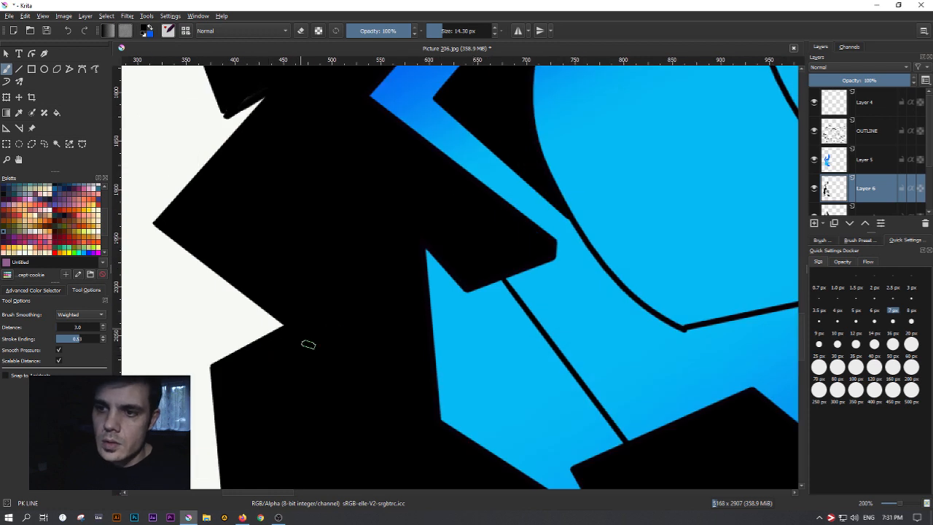
left_click_drag(345, 107, 368, 306)
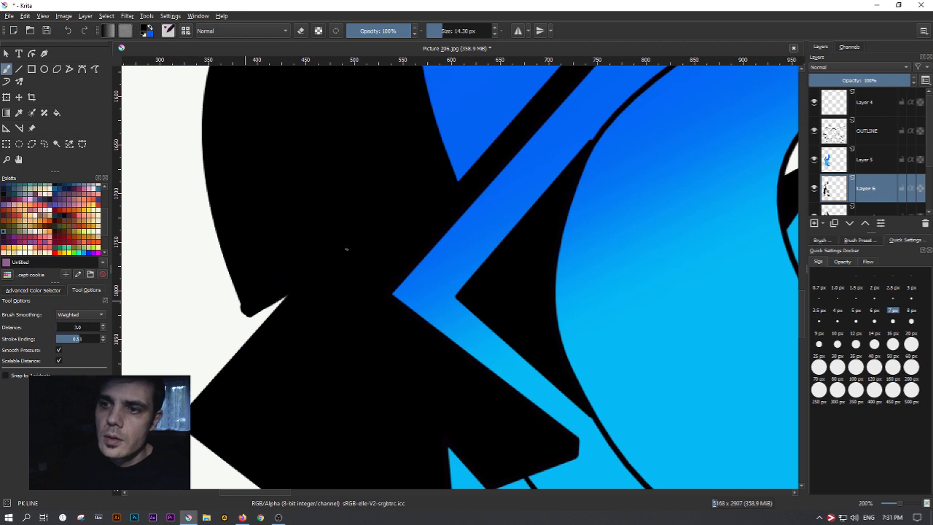
left_click_drag(325, 278, 350, 277)
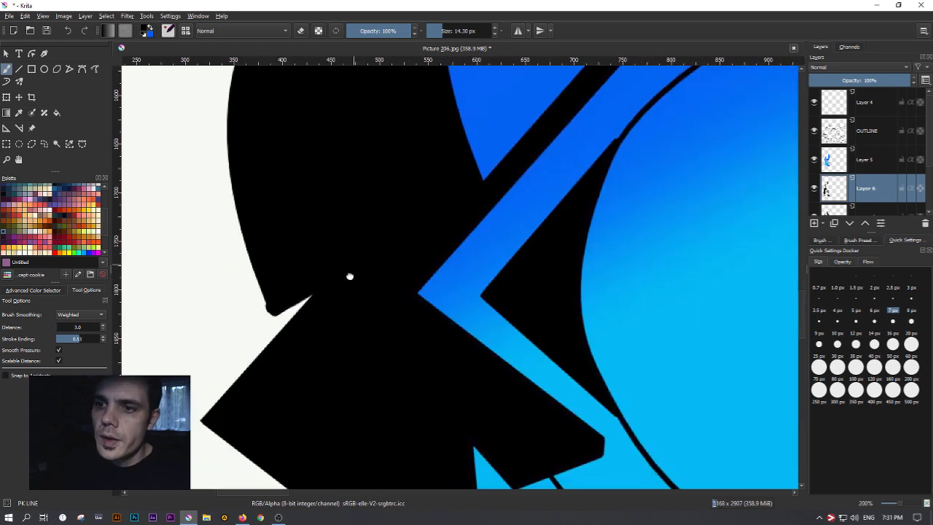
key("e")
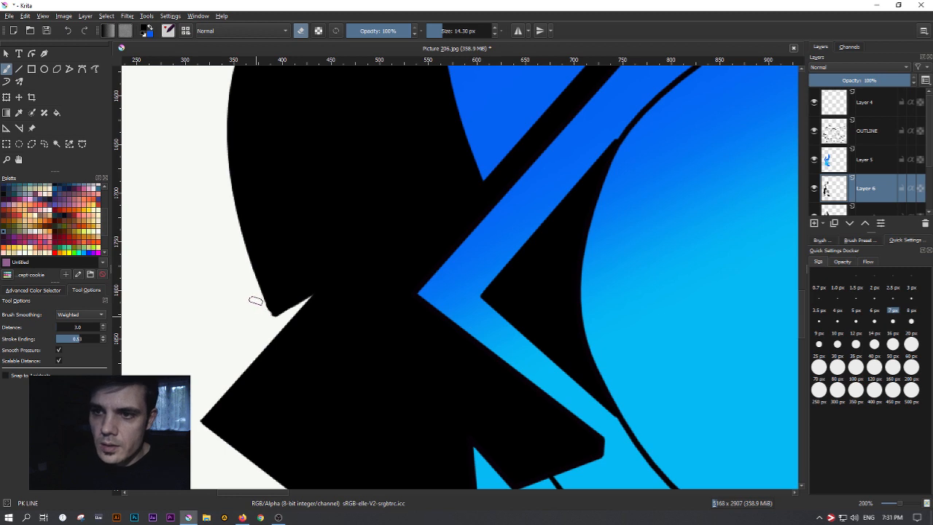
mouse_move(196, 222)
left_mouse_down()
mouse_move(252, 373)
mouse_move(229, 259)
left_mouse_up()
left_click_drag(280, 178, 285, 409)
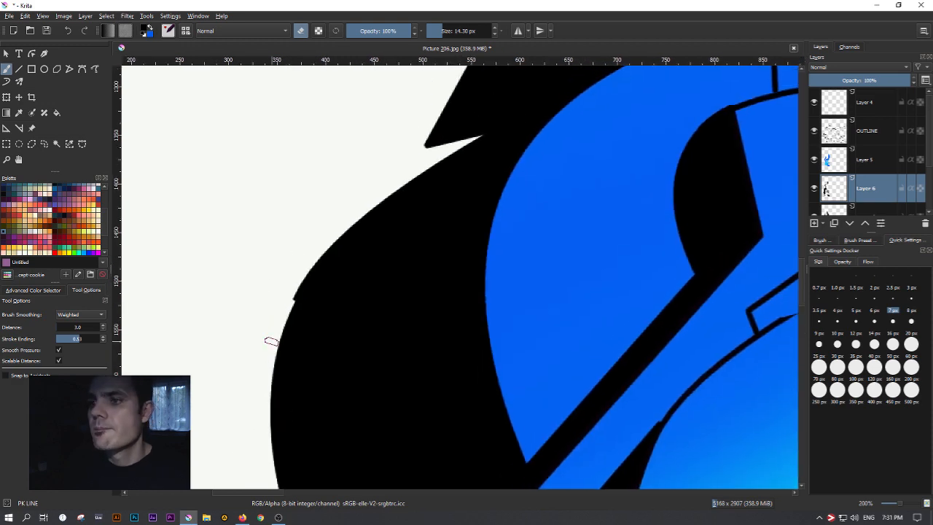
Examine the full letter together with its black block for any leftover flaws
scroll(271, 342, "down", 4)
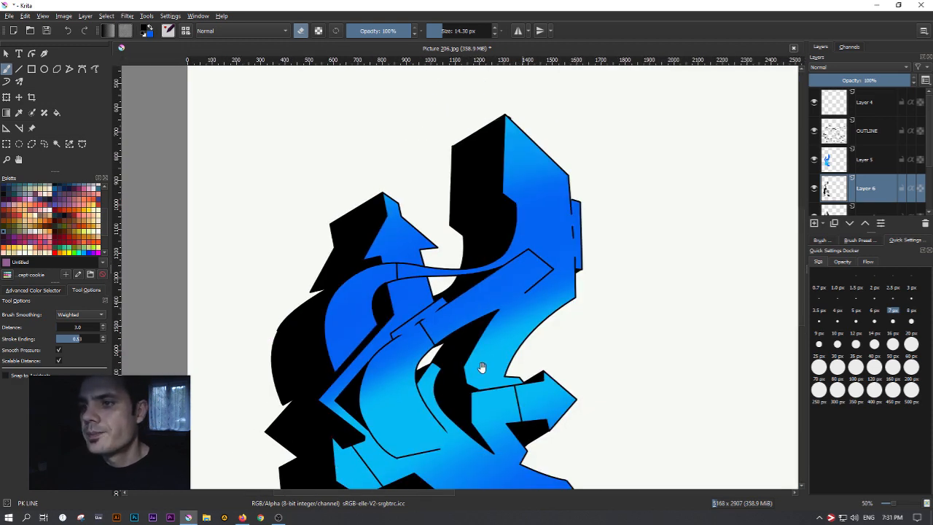
scroll(421, 298, "down", 2)
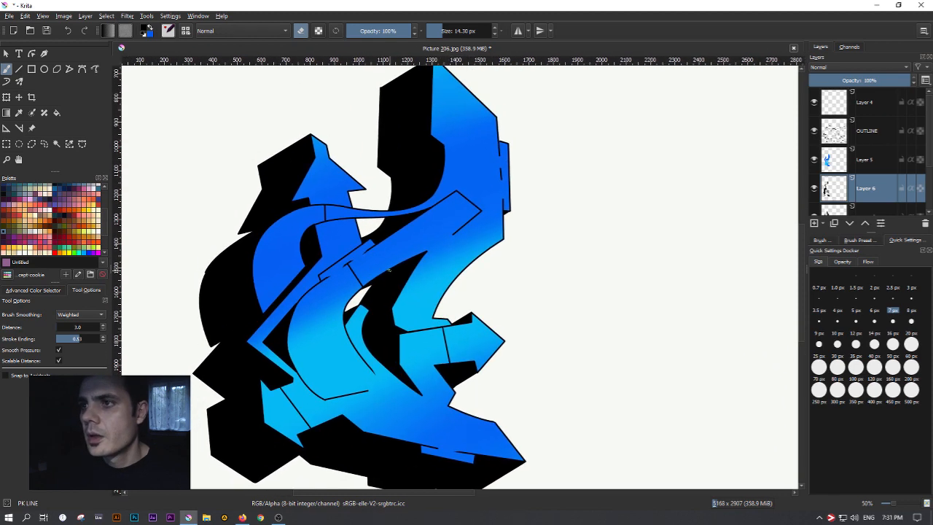
scroll(413, 269, "up", 1)
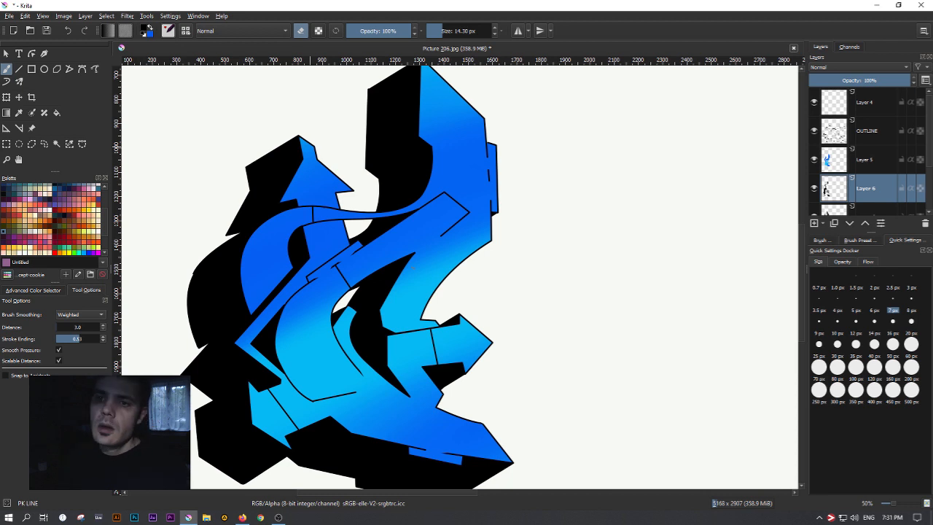
scroll(368, 327, "down", 1)
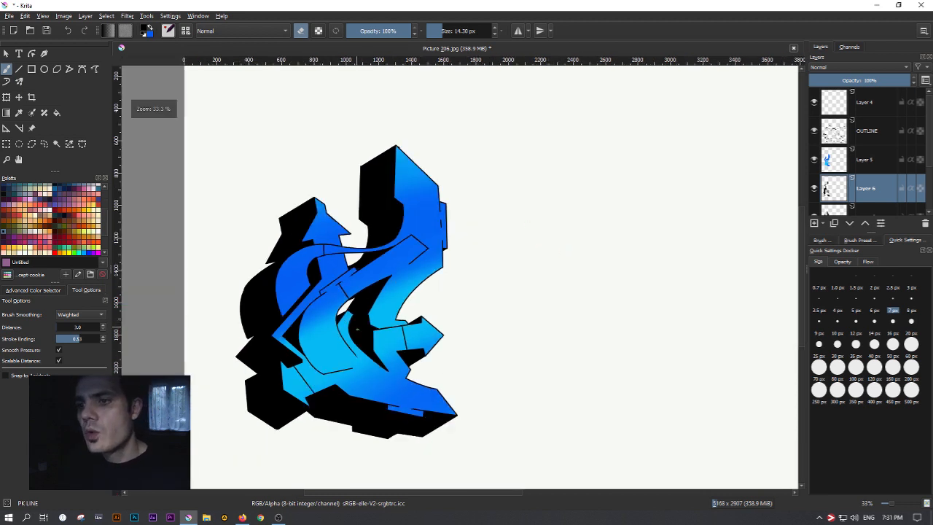
scroll(359, 298, "up", 1)
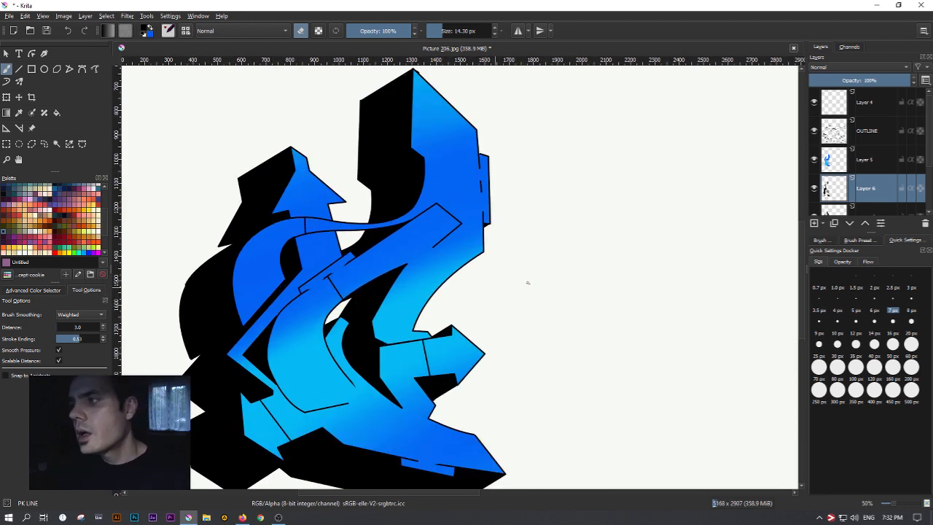
scroll(884, 210, "down", 2)
scroll(865, 173, "up", 2)
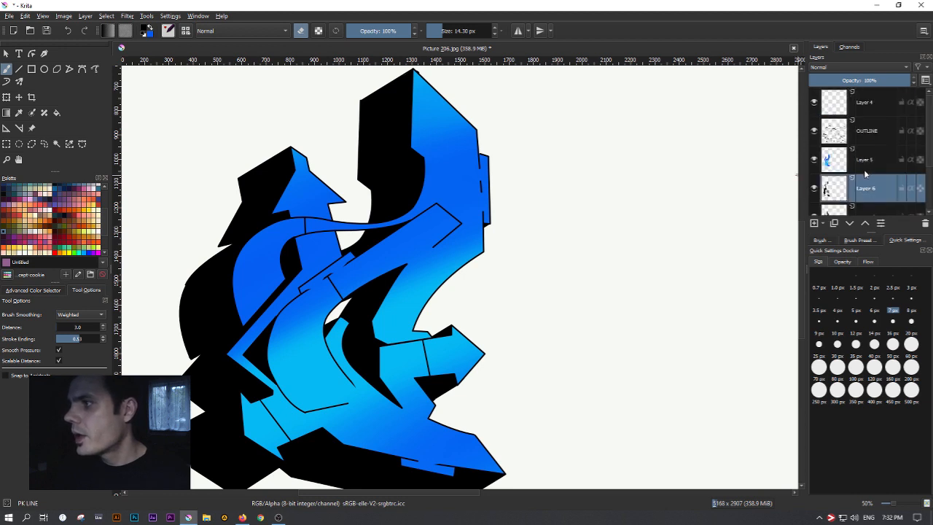
Merge the OUTLINE, Layer 5, Layer 6 and underlying shadow layers into one layer, and check it by toggling its visibility
left_click(864, 207)
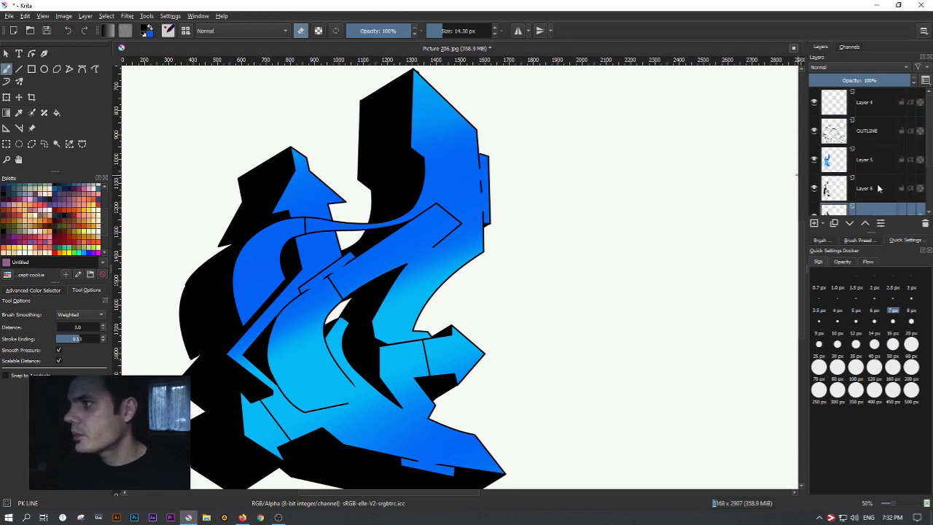
left_click(883, 186, "ctrl")
left_click(880, 158, "ctrl")
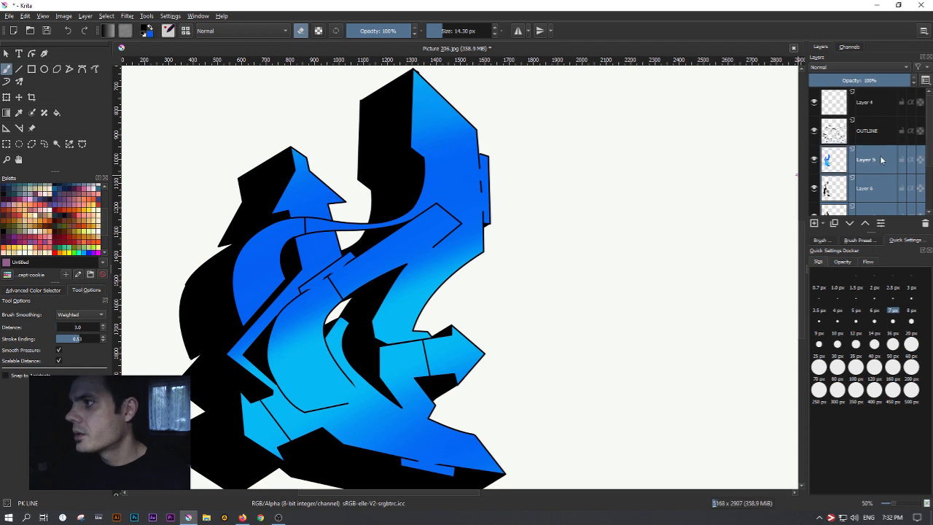
left_click(880, 138, "ctrl")
right_click(865, 137)
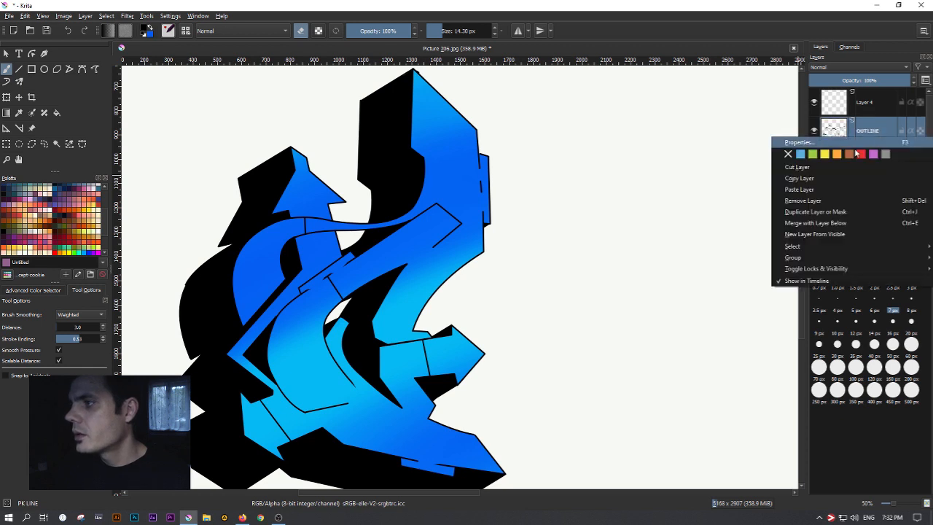
left_click(836, 225)
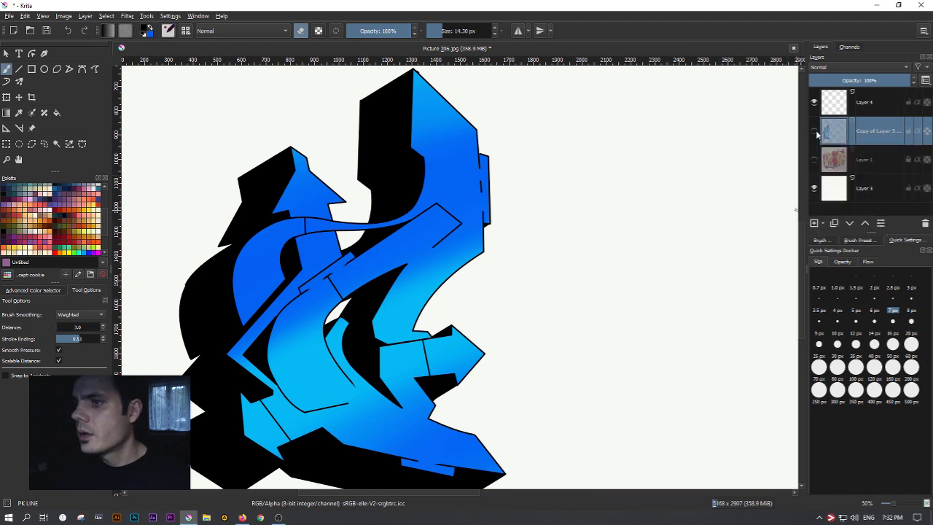
left_click(816, 130)
left_click(816, 130)
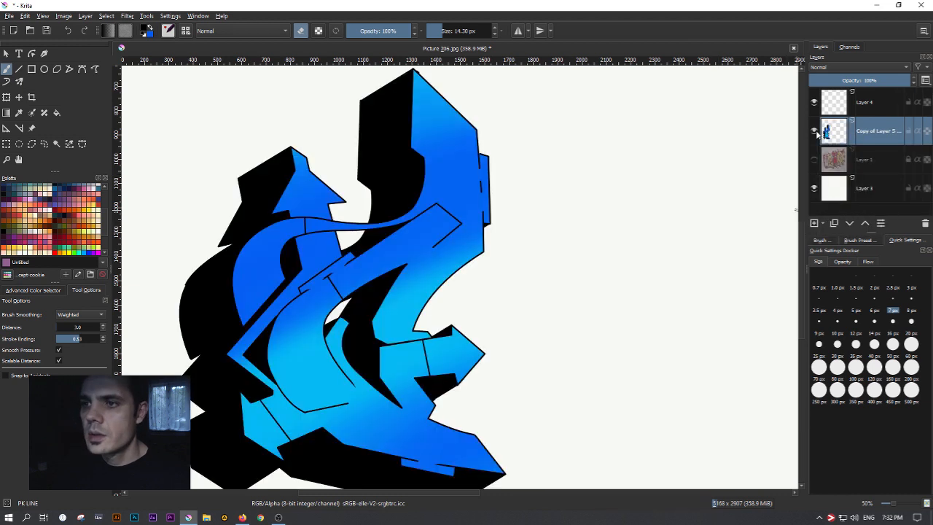
double_click(883, 128)
left_click(875, 165)
left_click(868, 110)
left_click(882, 131)
right_click(877, 128)
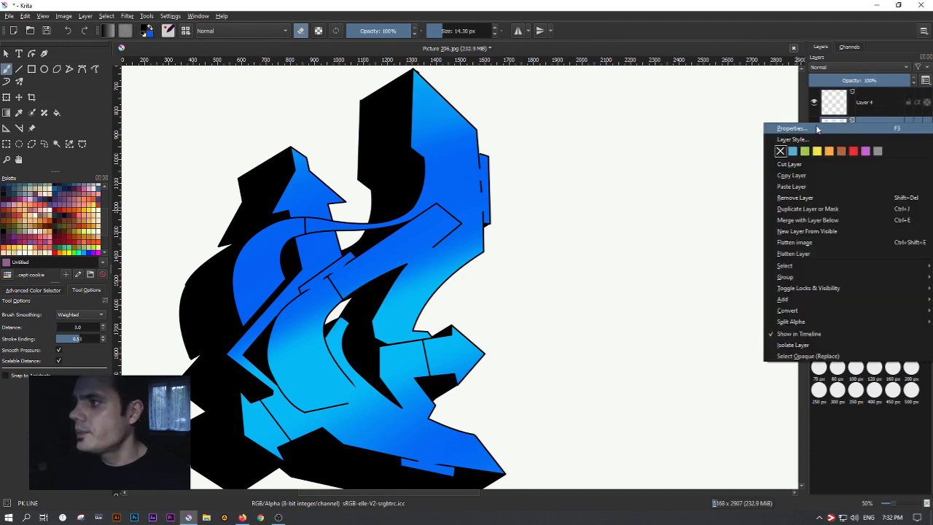
left_click(791, 129)
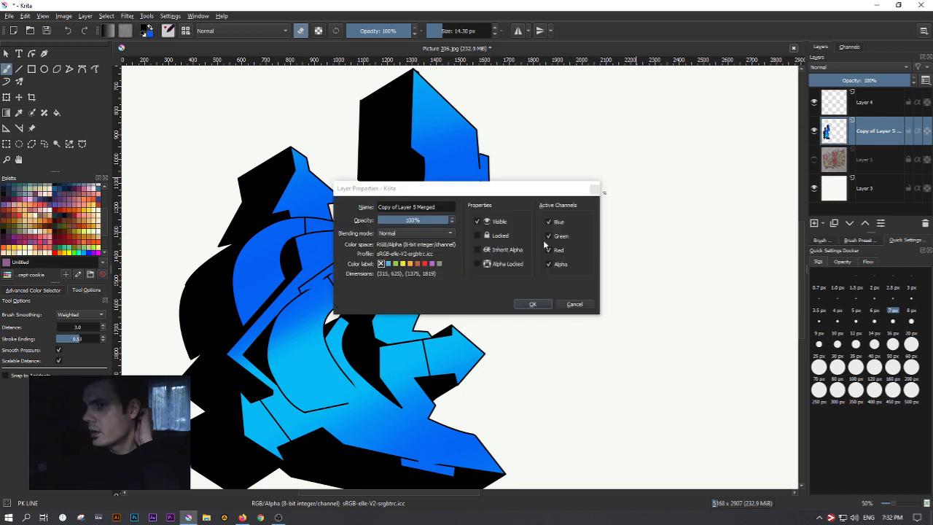
left_click(574, 304)
Open the merged letter layer's layer style settings and enable a Stroke effect, keeping the dialog clear of the artwork
right_click(869, 129)
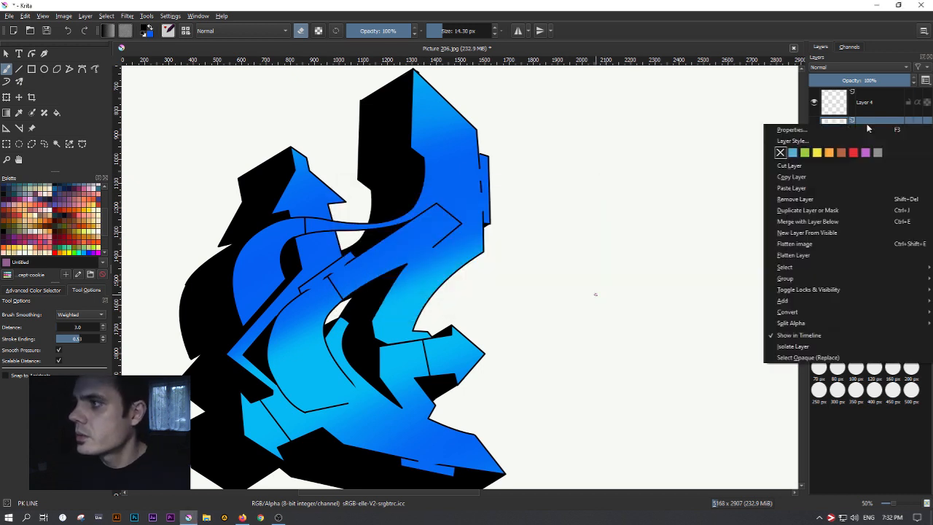
left_click(799, 142)
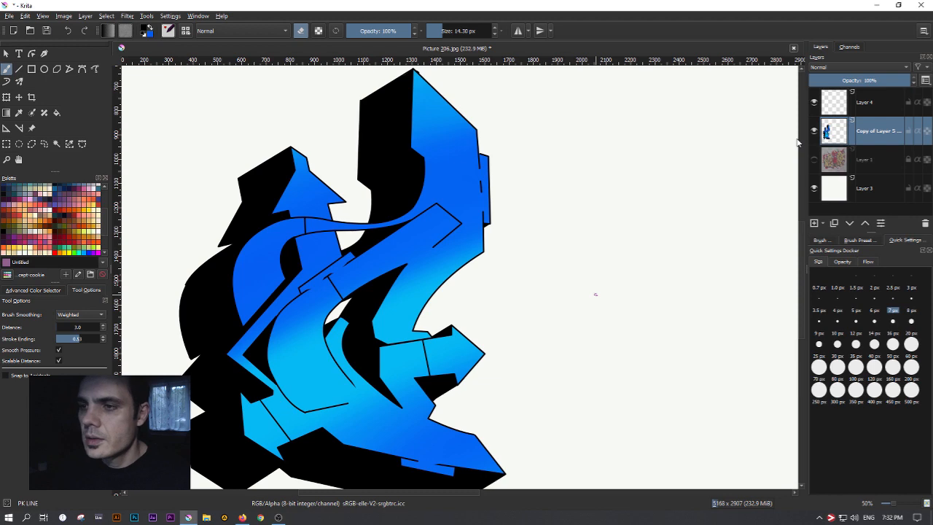
left_click_drag(409, 78, 647, 118)
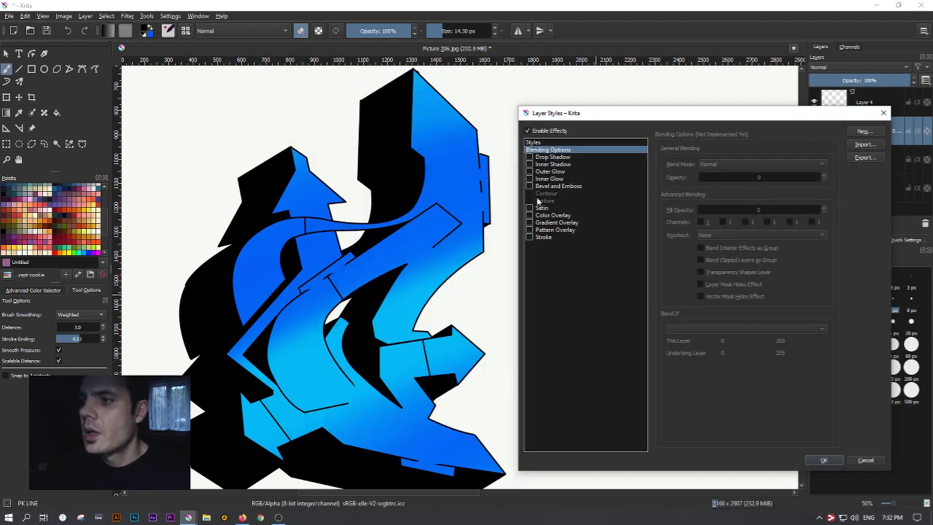
left_click(529, 236)
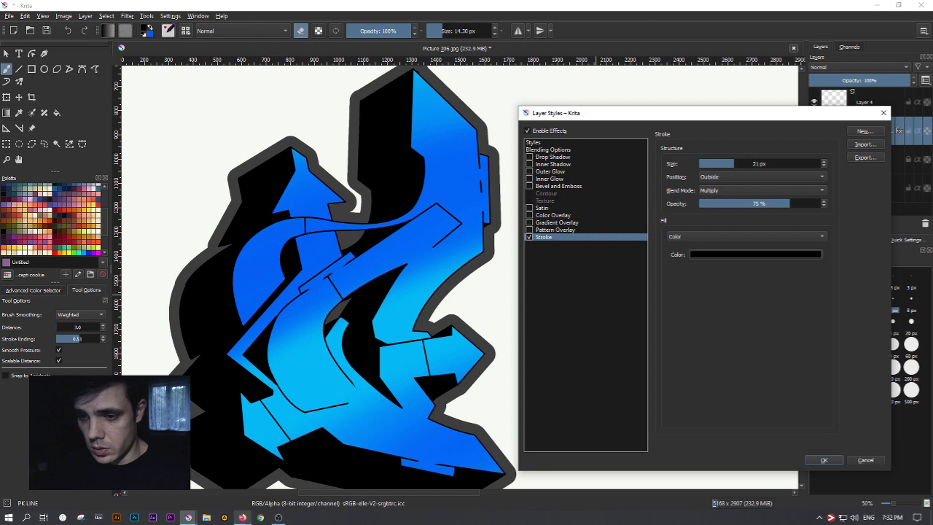
Check the YouTube Studio live dashboard and OBS Studio, and return to Krita's layer style settings
left_click(243, 518)
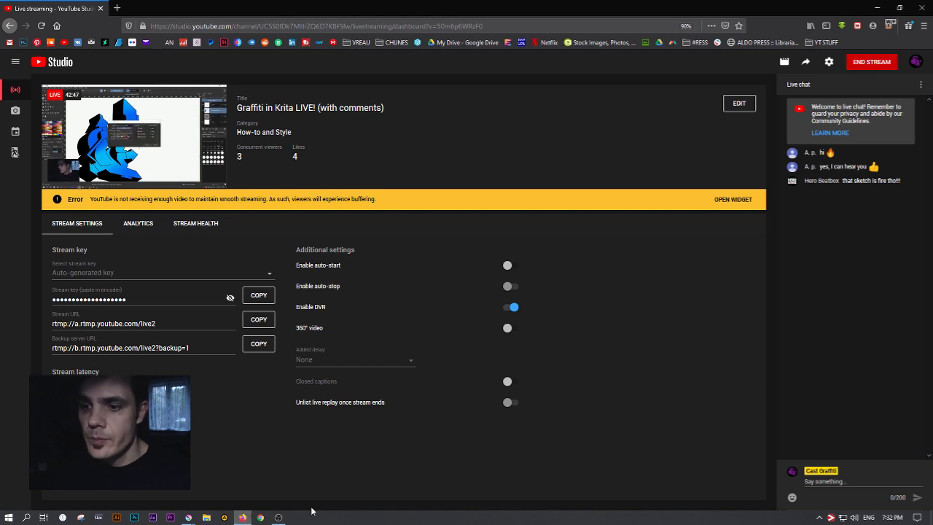
left_click(277, 518)
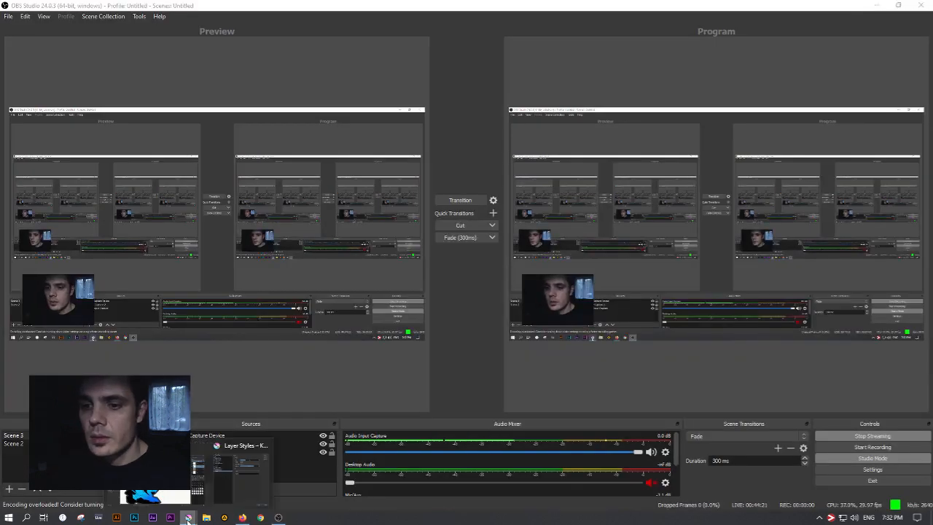
left_click(187, 518)
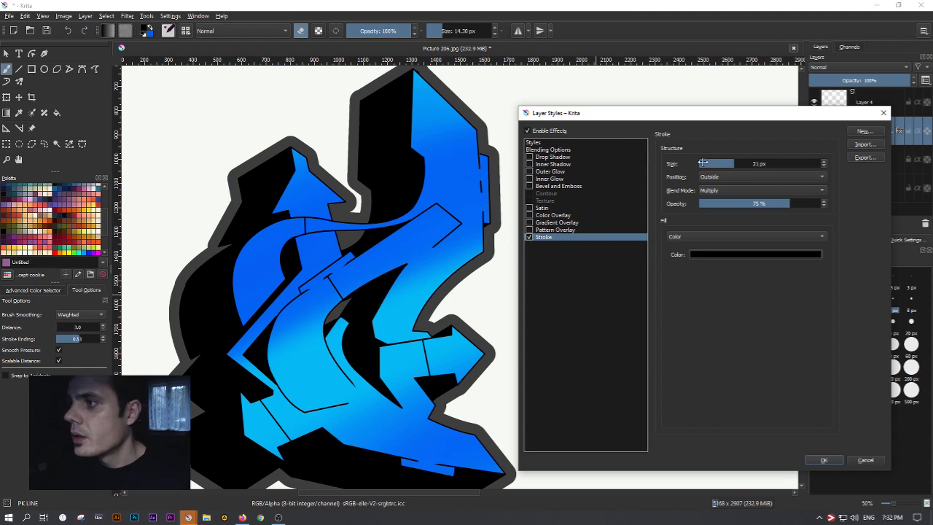
Set the outside stroke to 4 px, orange #ff8d2e and 100% opacity, and apply the layer style
left_click(700, 164)
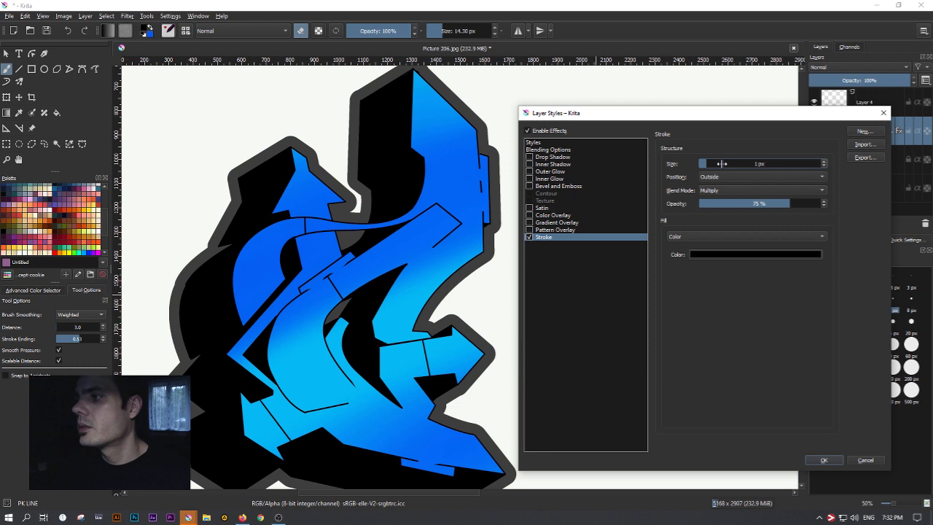
left_click(721, 163)
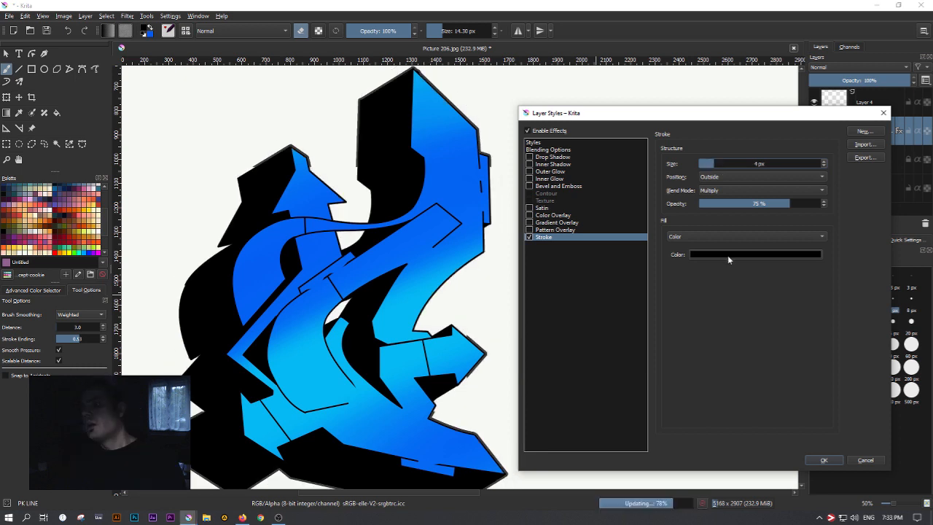
left_click(728, 255)
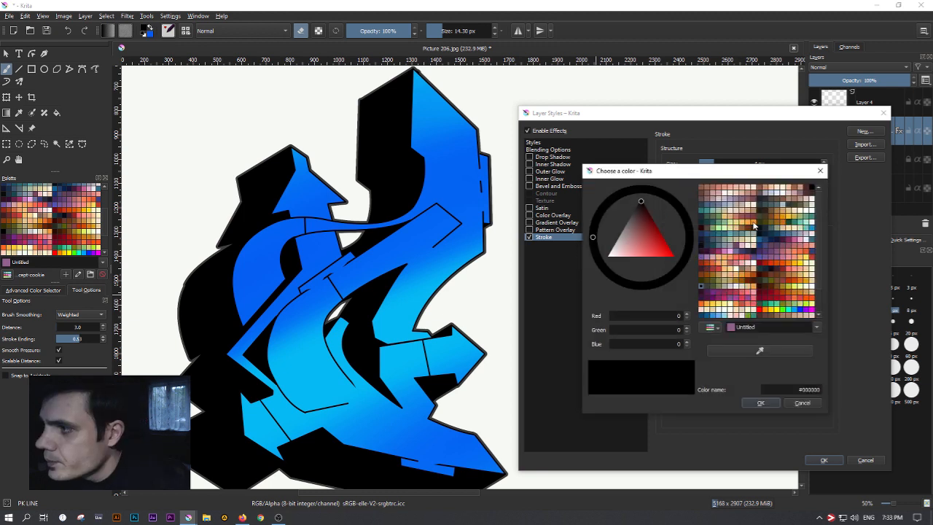
left_click(754, 222)
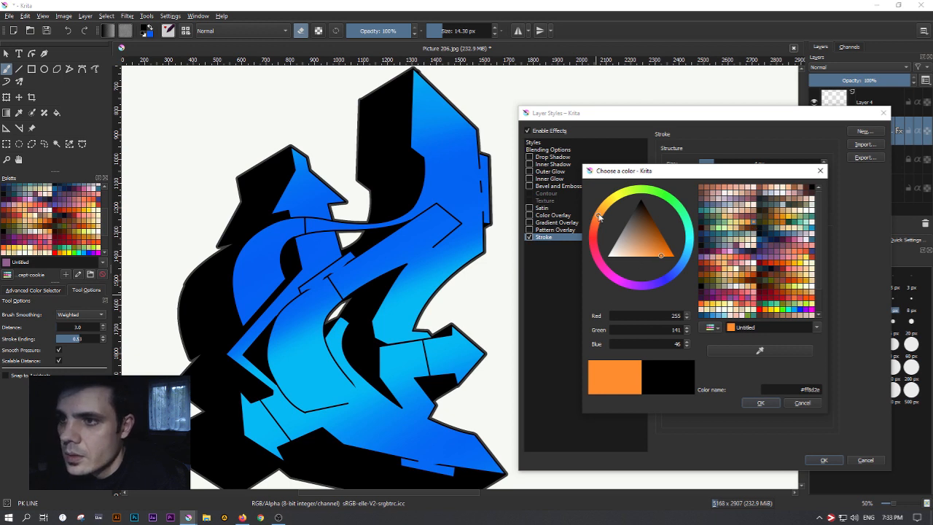
left_click(761, 402)
left_click_drag(799, 205, 853, 215)
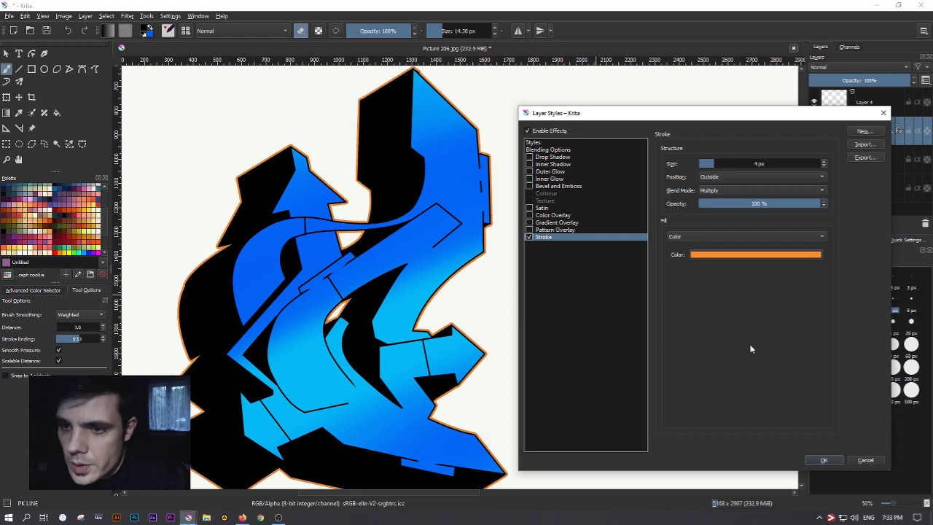
left_click(824, 461)
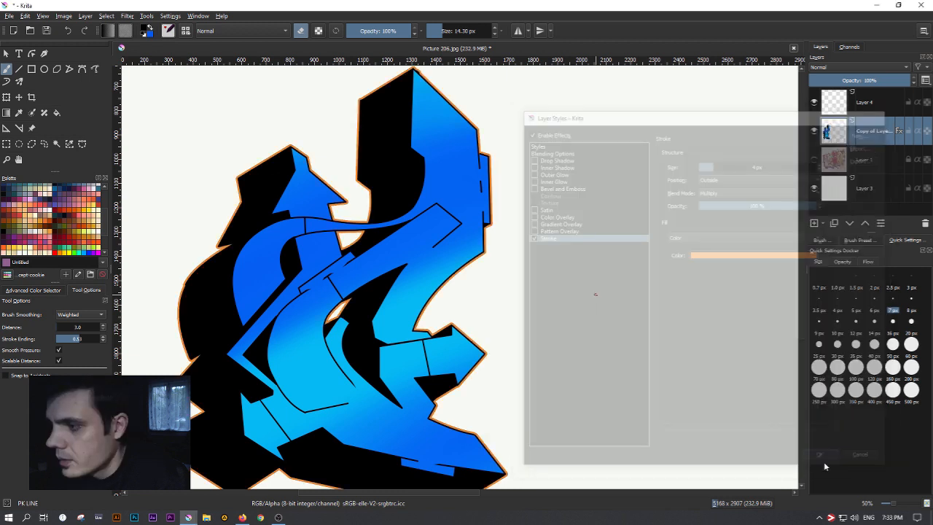
Examine the orange outline around the whole letter at several magnifications
scroll(513, 330, "down", 2)
scroll(504, 328, "up", 3)
scroll(505, 329, "down", 2)
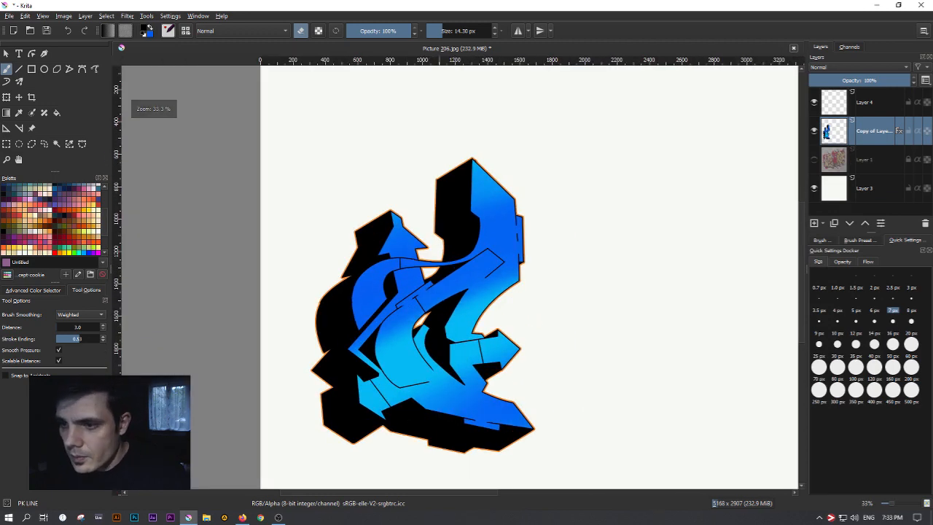
scroll(437, 373, "up", 2)
scroll(438, 373, "down", 1)
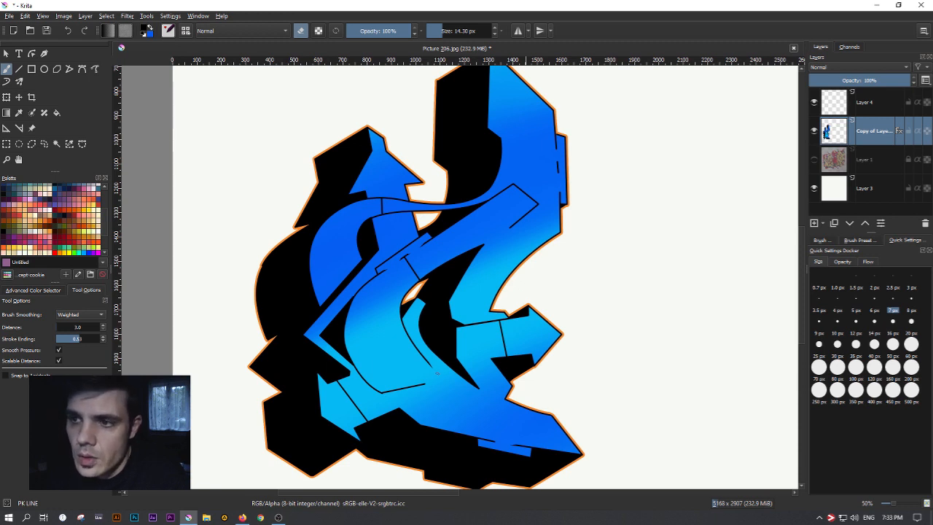
scroll(437, 373, "down", 1)
scroll(437, 373, "up", 2)
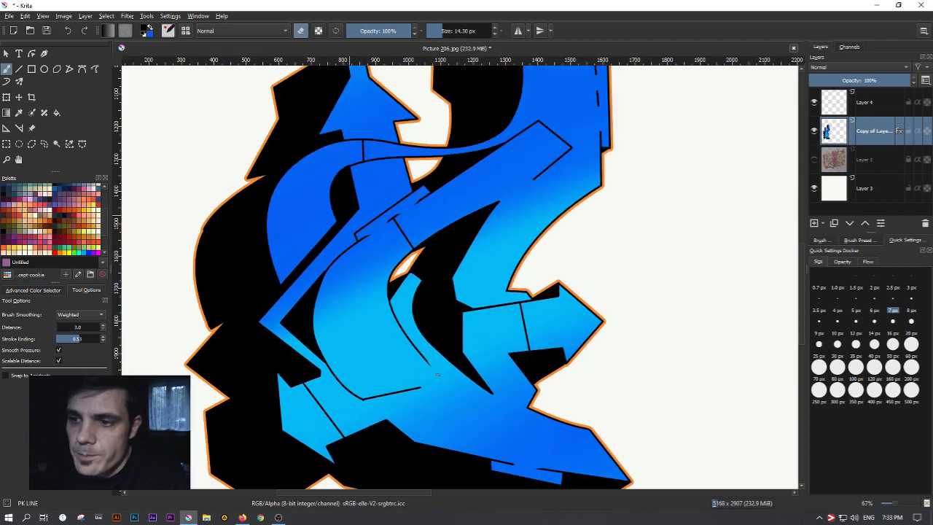
scroll(437, 374, "down", 1)
scroll(440, 370, "up", 1)
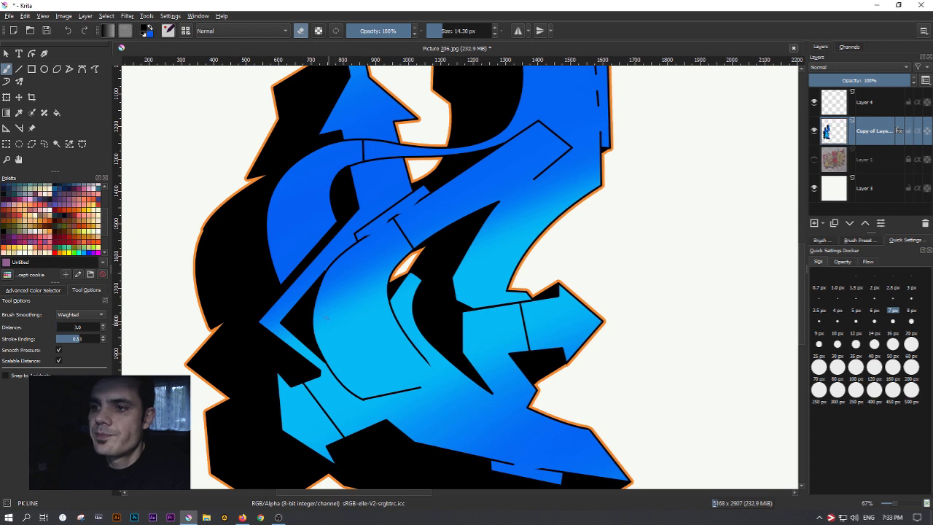
Erase a thin curved path with the Bezier Curve tool inside the central curved bar's left edge, from its lower corner to its upper end
left_click(82, 70)
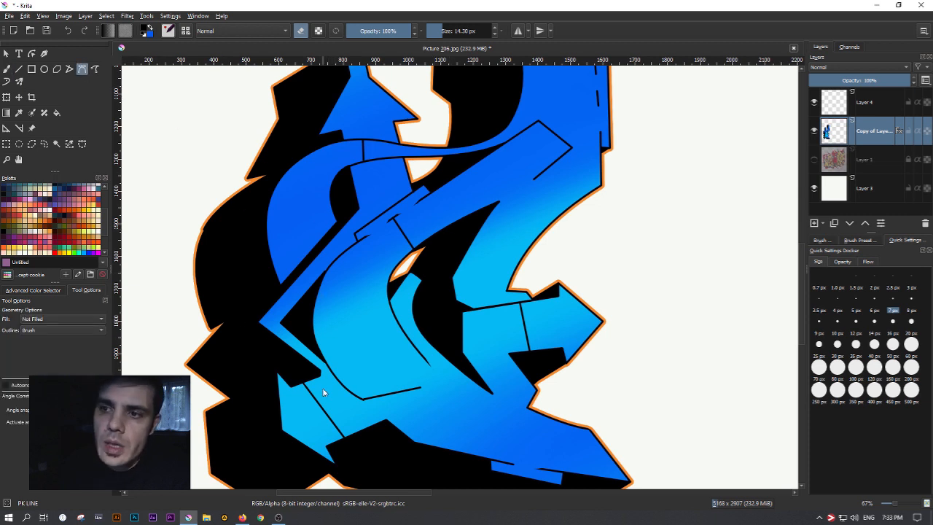
left_click(361, 395)
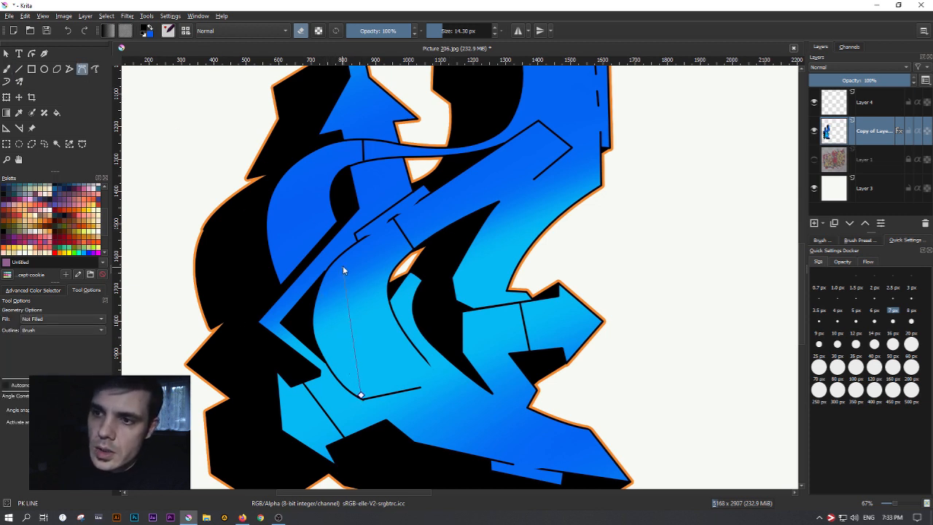
mouse_move(368, 240)
left_mouse_down()
mouse_move(438, 179)
mouse_move(469, 179)
mouse_move(470, 152)
mouse_move(395, 235)
mouse_move(369, 236)
left_mouse_up()
key("Return")
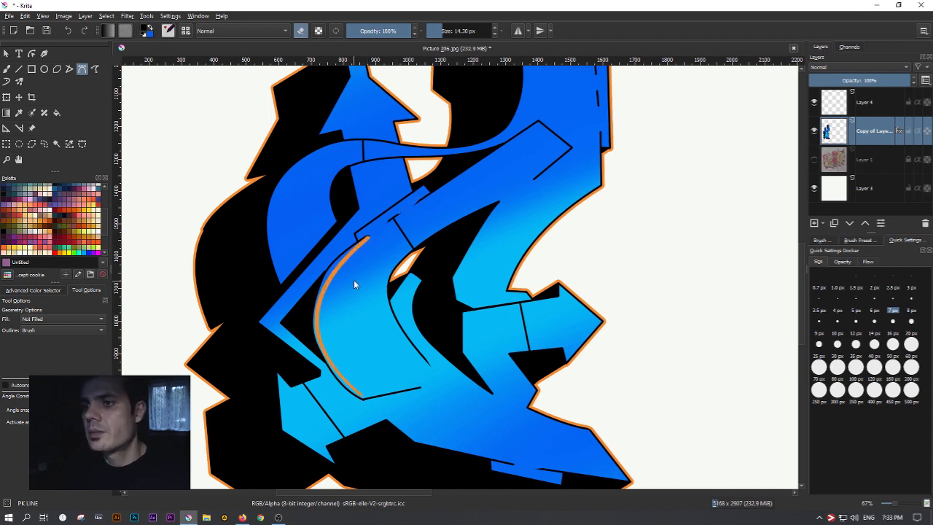
scroll(364, 247, "up", 4)
scroll(369, 239, "down", 3)
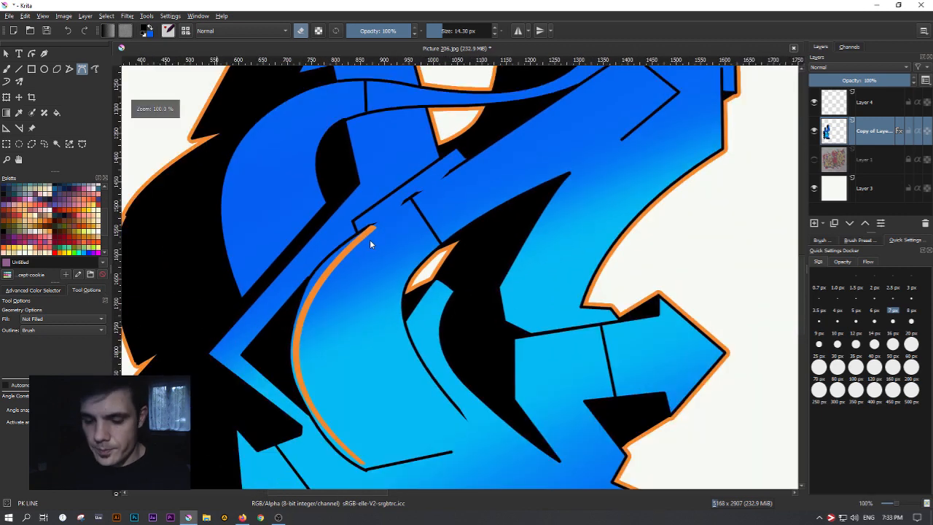
scroll(370, 239, "up", 1)
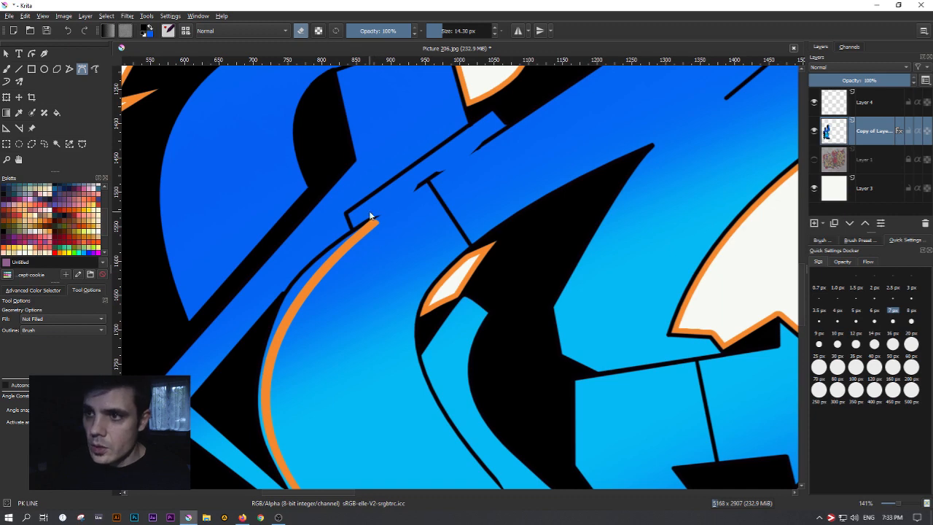
Undo the thin curved path erased inside the central curved bar's left edge
scroll(394, 313, "down", 4)
scroll(386, 385, "up", 3)
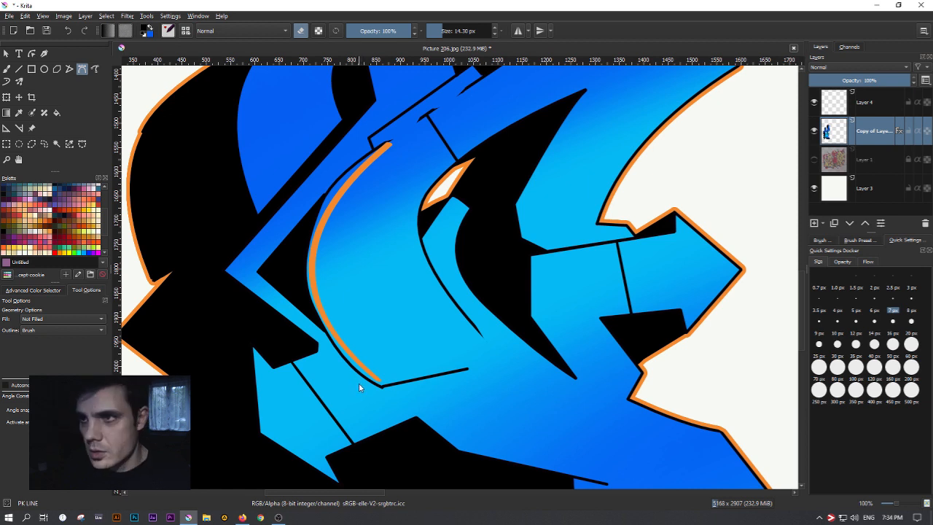
key("ctrl+z")
scroll(347, 389, "down", 1)
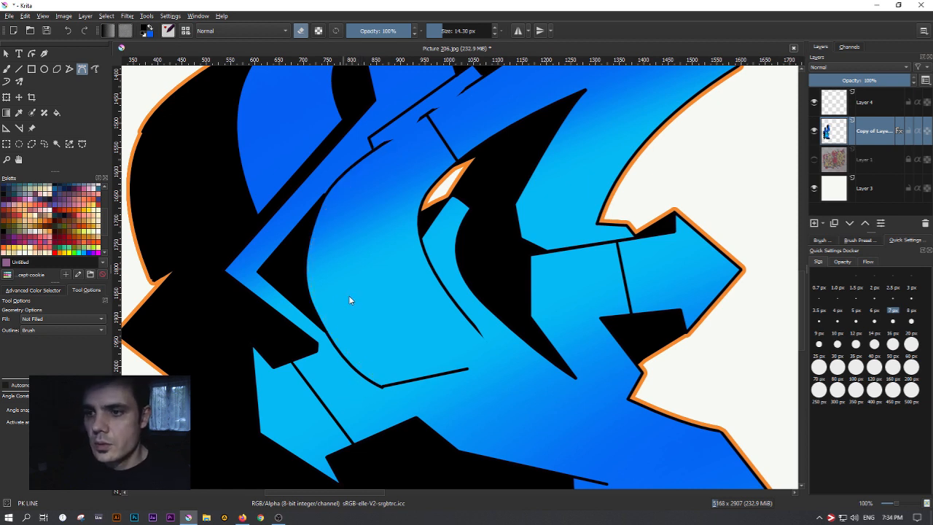
Examine the outlined blue letter and its black 3D block, both as a whole and up close
scroll(349, 295, "down", 1)
scroll(348, 295, "down", 1)
scroll(349, 294, "up", 2)
scroll(349, 294, "down", 1)
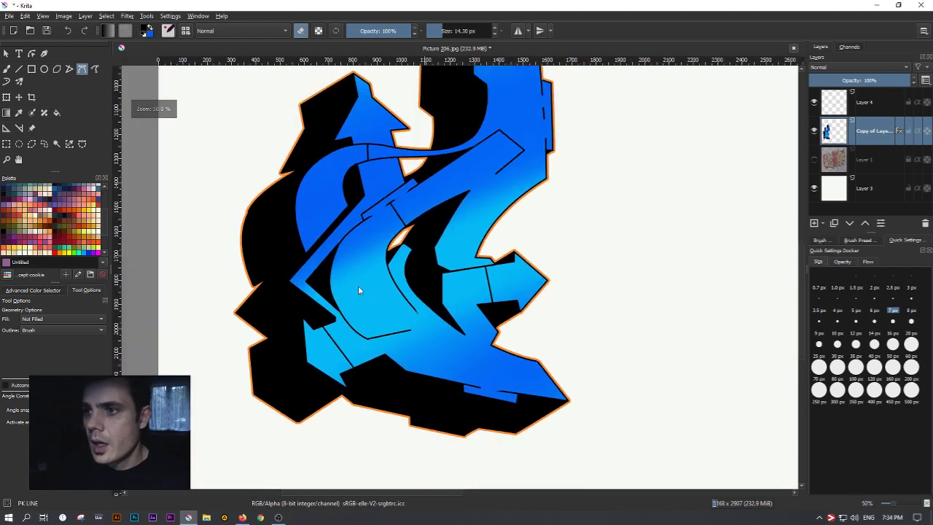
left_click_drag(584, 198, 535, 248)
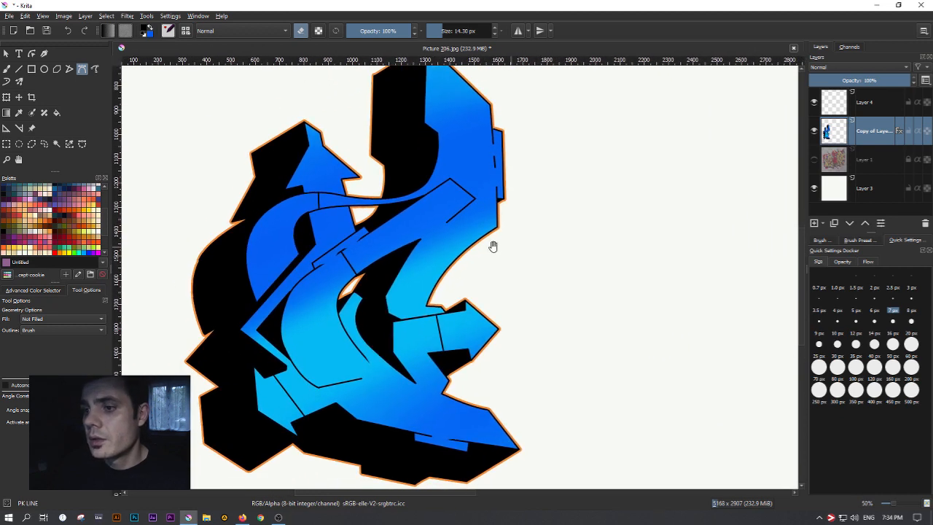
scroll(369, 257, "down", 1)
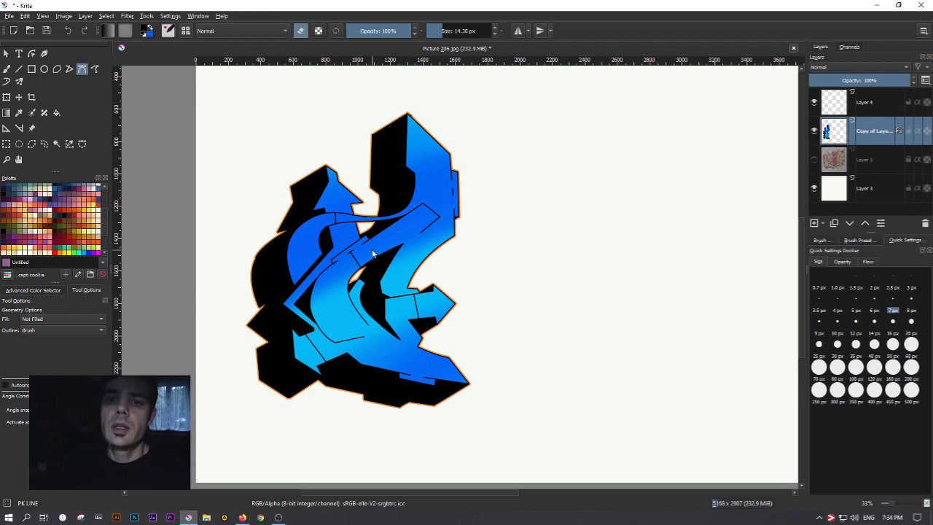
scroll(346, 274, "up", 3)
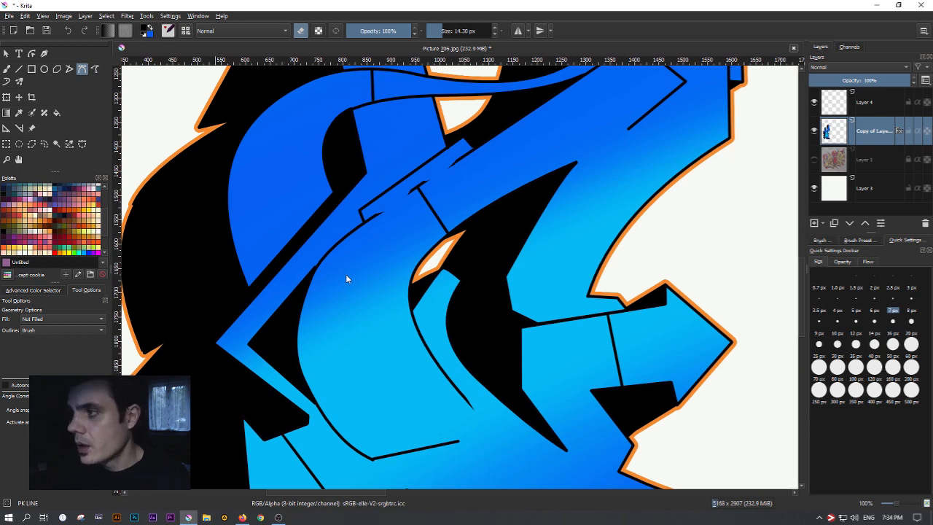
scroll(346, 274, "down", 3)
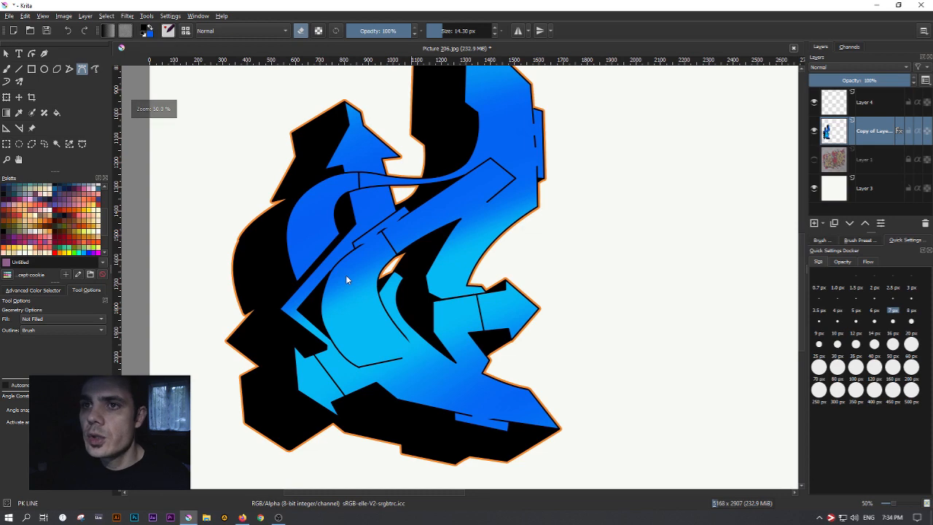
scroll(346, 274, "up", 1)
scroll(596, 264, "up", 2)
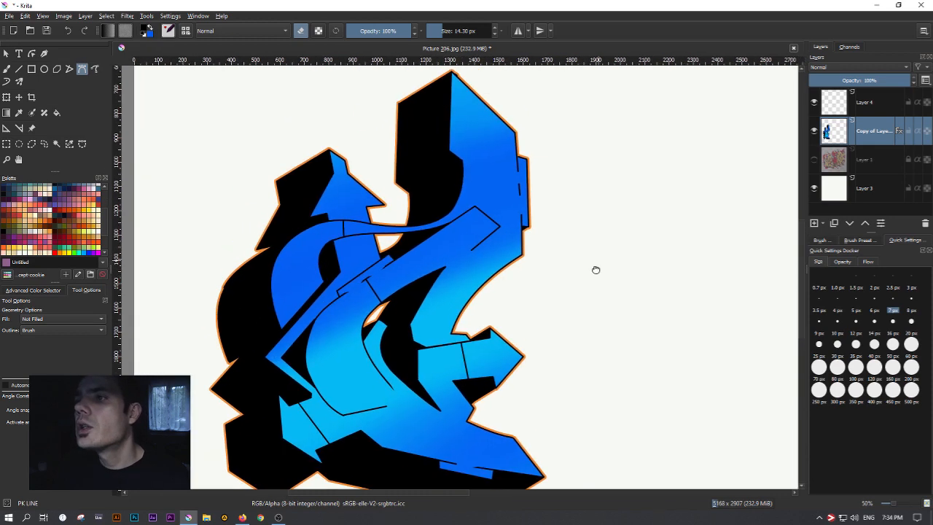
left_click_drag(590, 284, 597, 234)
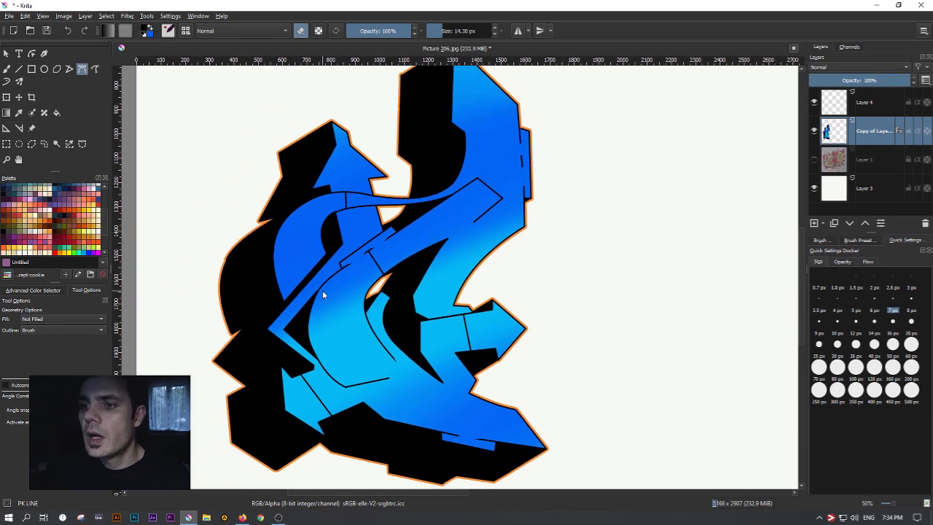
scroll(322, 290, "down", 1)
left_click_drag(497, 250, 524, 274)
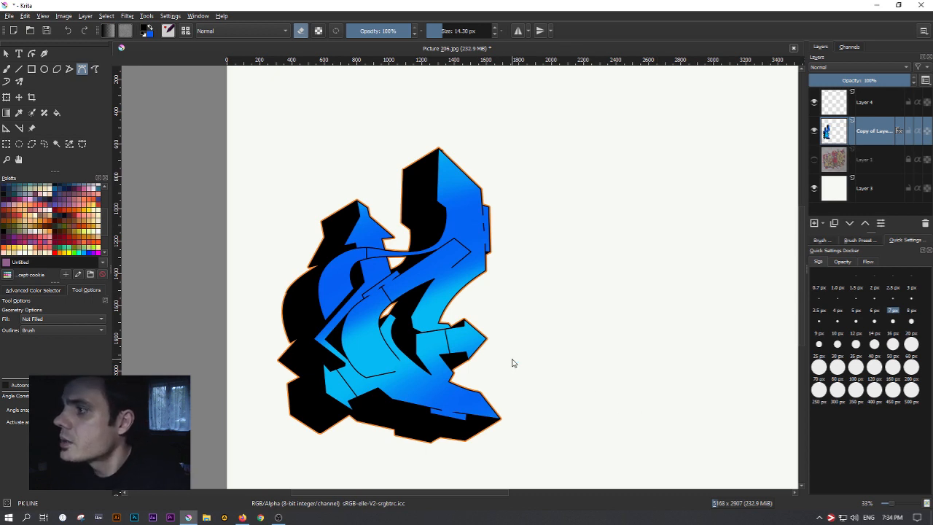
scroll(514, 363, "down", 2)
scroll(486, 389, "up", 3)
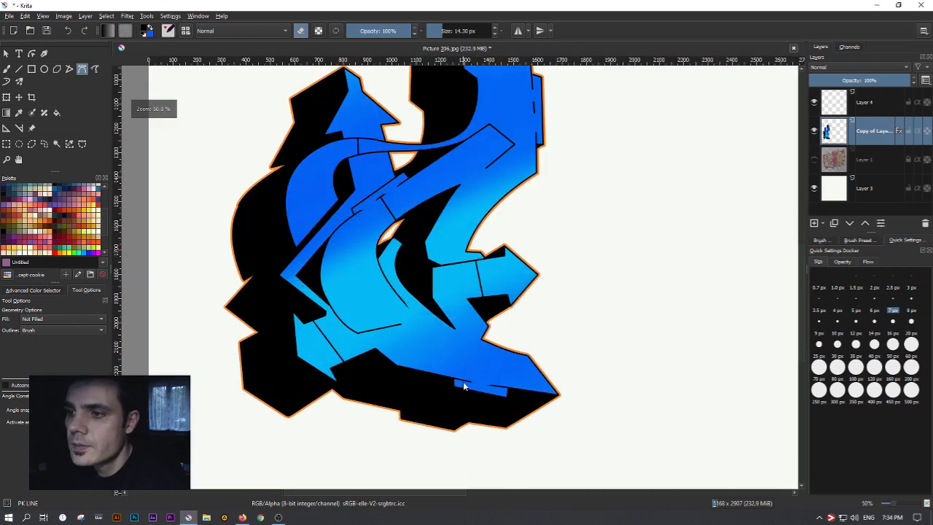
Show the reference drawing on Layer 1 to compare it with the finished letter, and hide it again
left_click(814, 160)
scroll(500, 248, "down", 2)
scroll(500, 246, "up", 1)
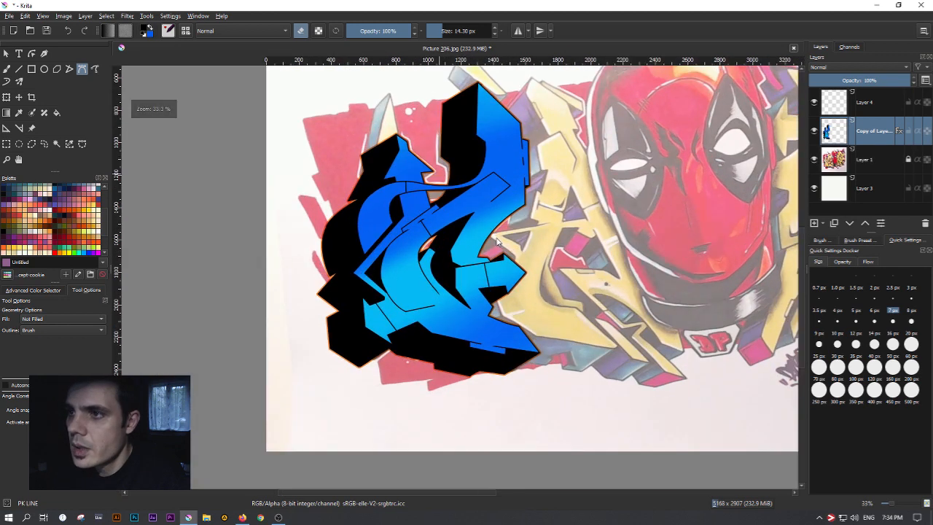
left_click(814, 159)
scroll(319, 332, "up", 1)
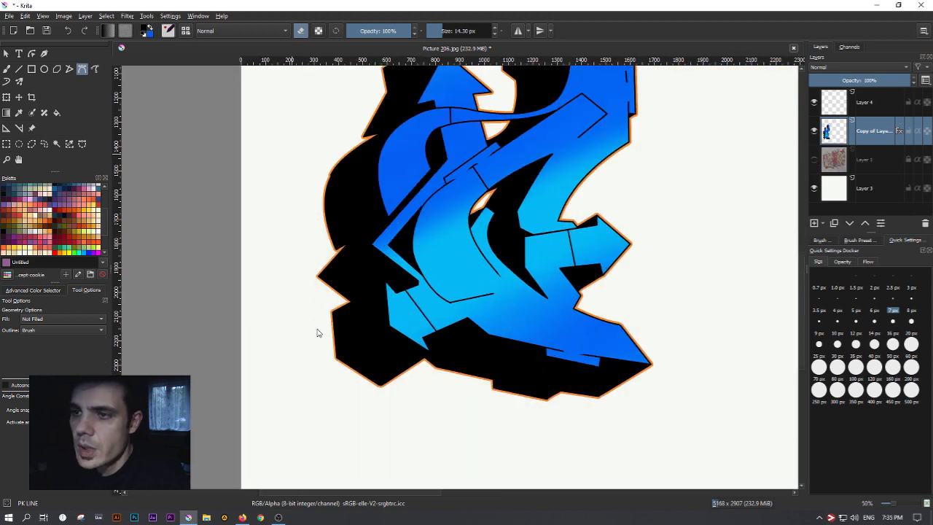
scroll(358, 209, "up", 2)
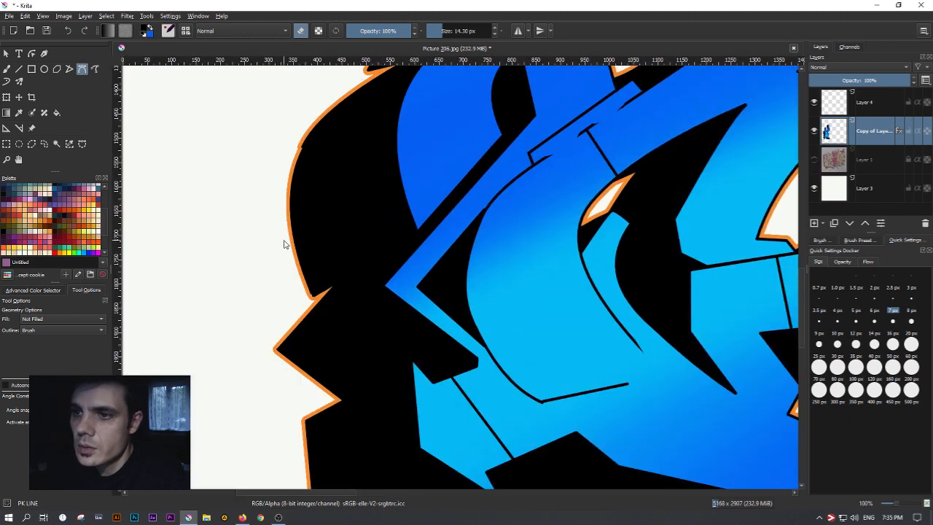
scroll(284, 254, "down", 2)
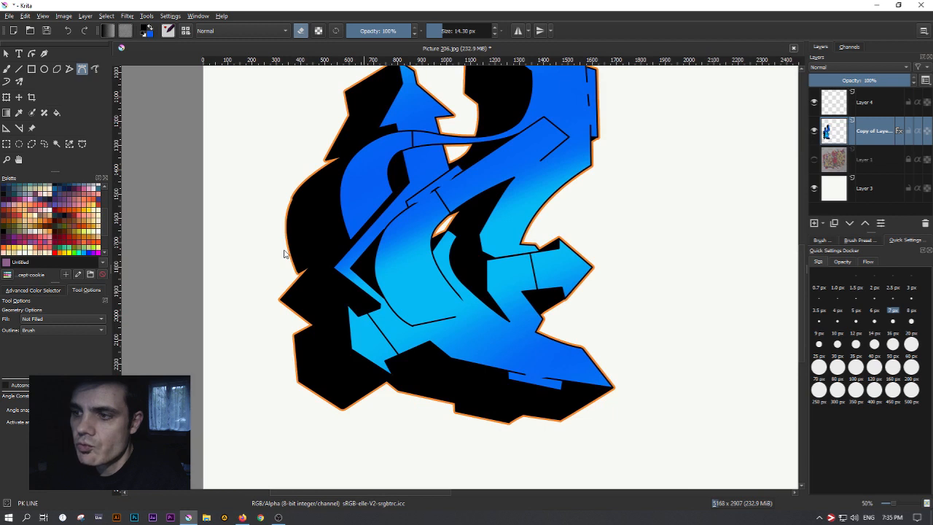
scroll(284, 254, "down", 1)
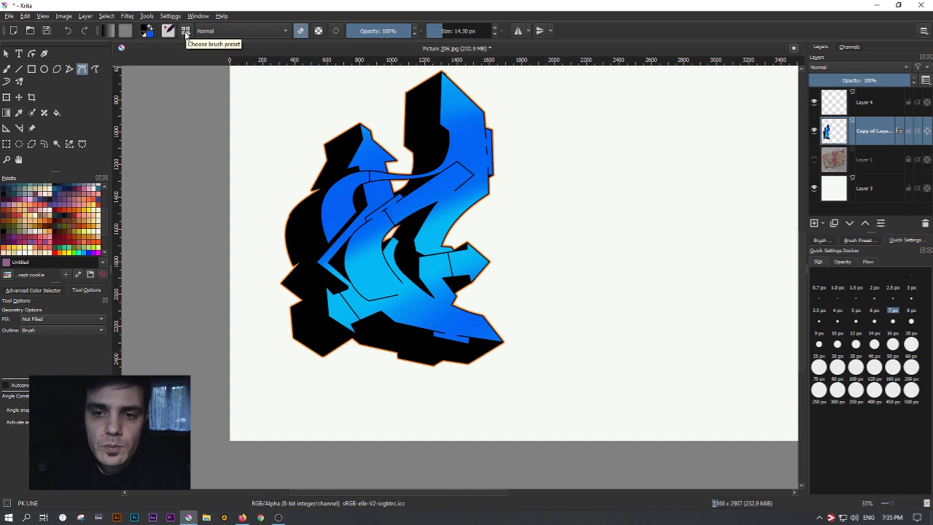
Switch to the YouTube Studio live dashboard and request to end the stream
left_click(242, 518)
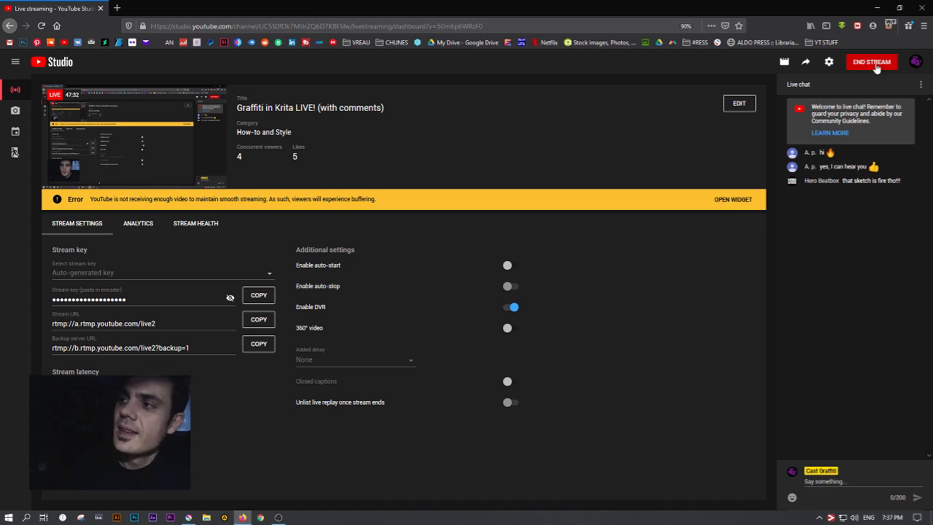
left_click(875, 64)
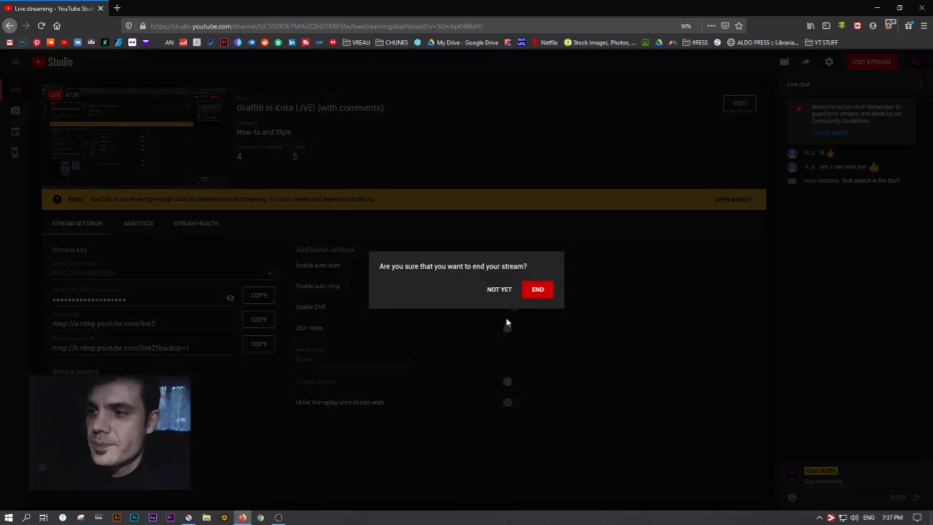